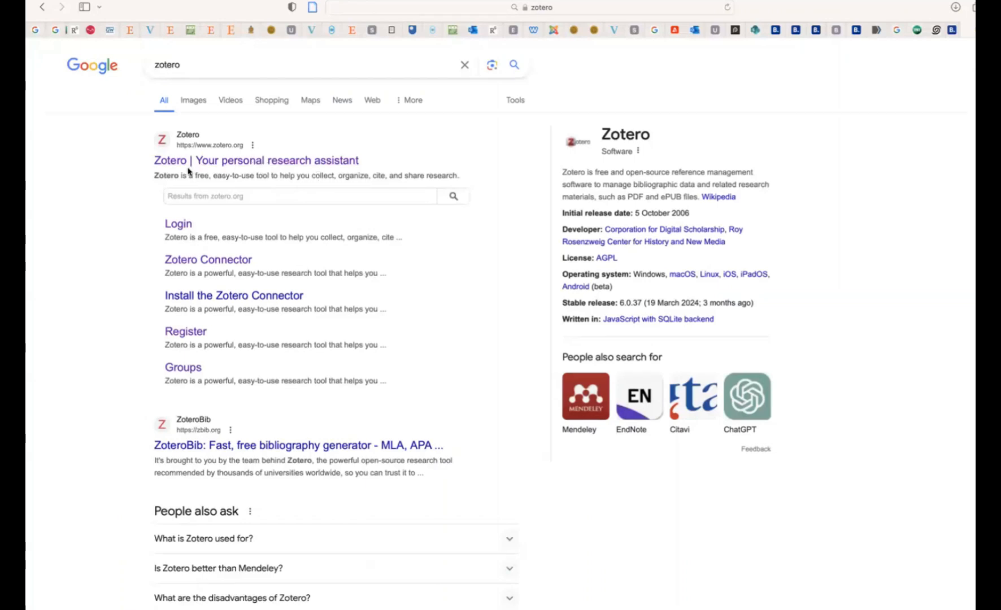
- Open the Zotero website from the search results and view its free account registration form
left_click(300, 162)
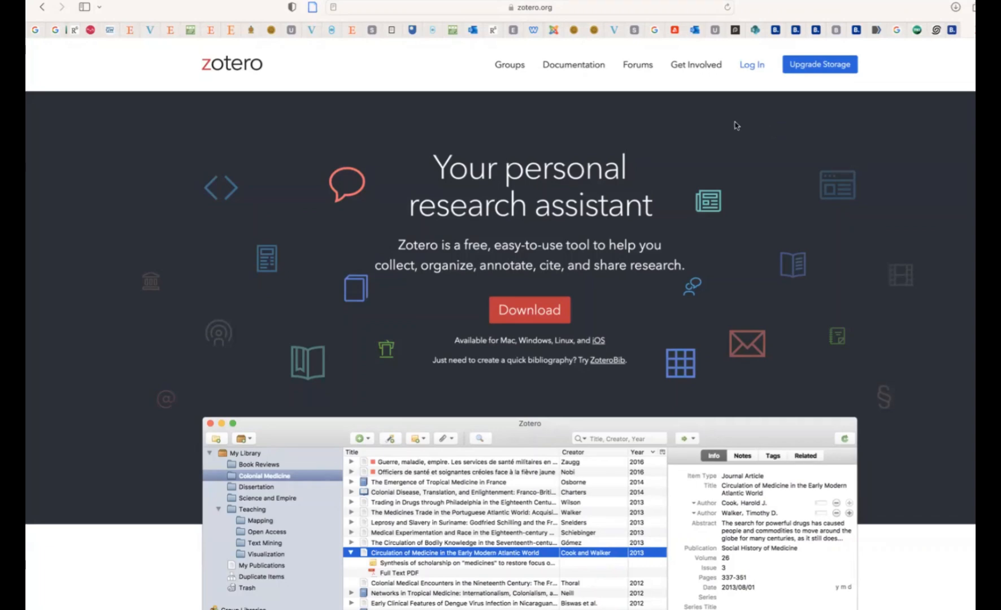
left_click(753, 66)
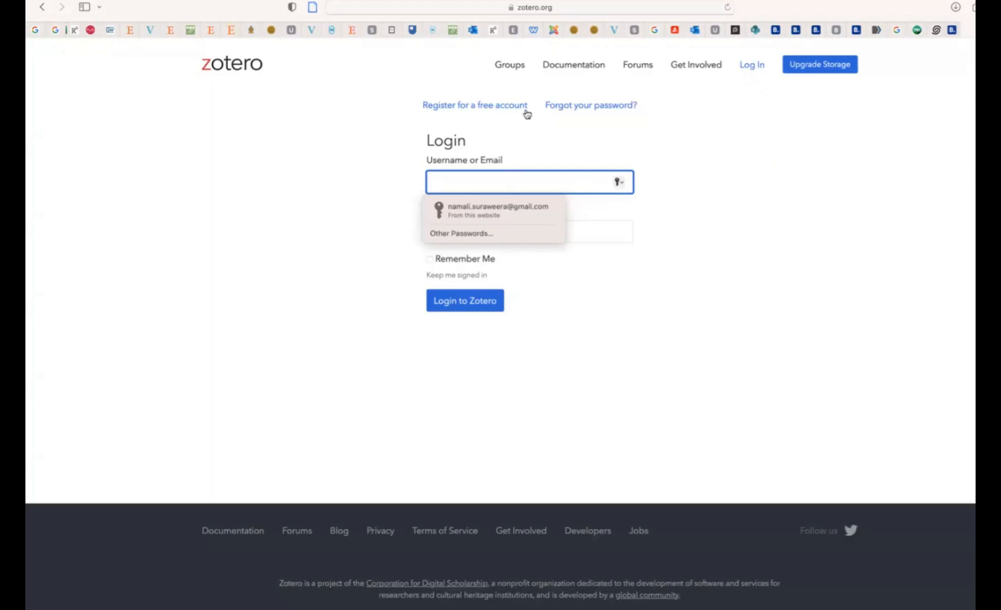
left_click(496, 107)
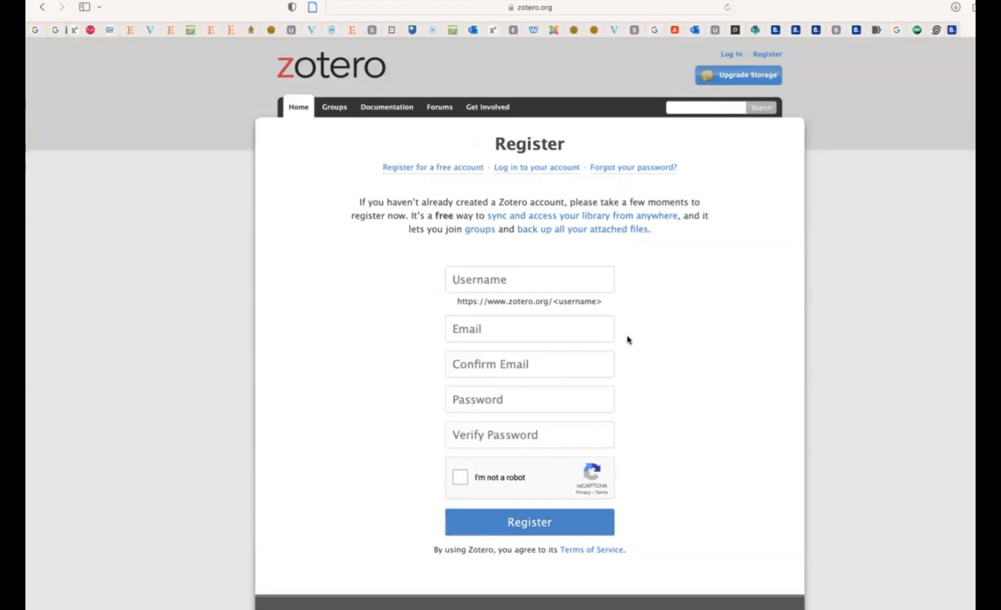
- Log in to the Zotero website, filling in the username and account password from the saved credentials
left_click(327, 62)
left_click(759, 70)
left_click(492, 210)
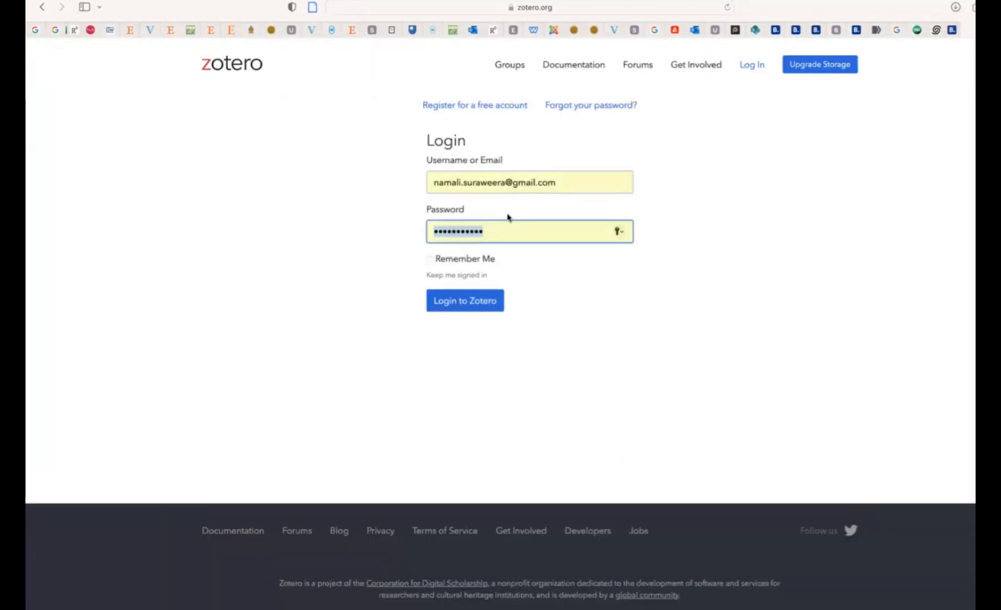
left_click(468, 303)
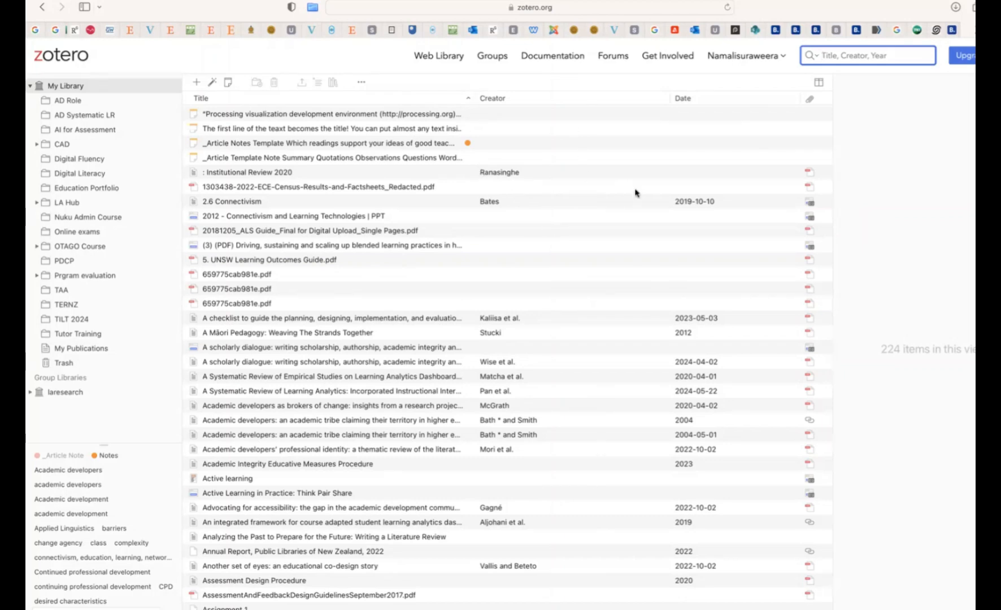
- Examine the Zotero download page, including the versions for other platforms and the connectors for other browsers
left_click(58, 59)
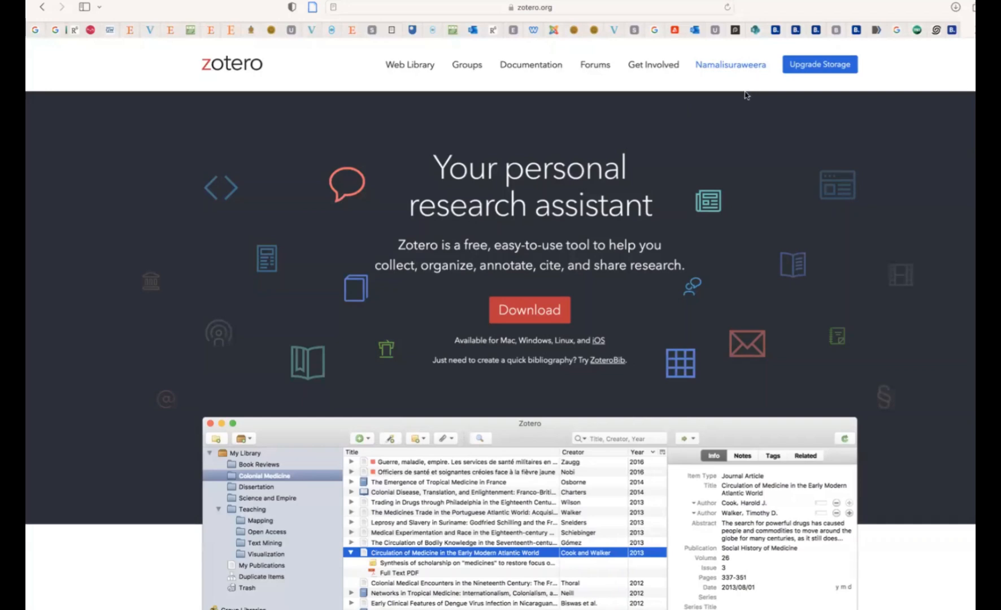
left_click(527, 313)
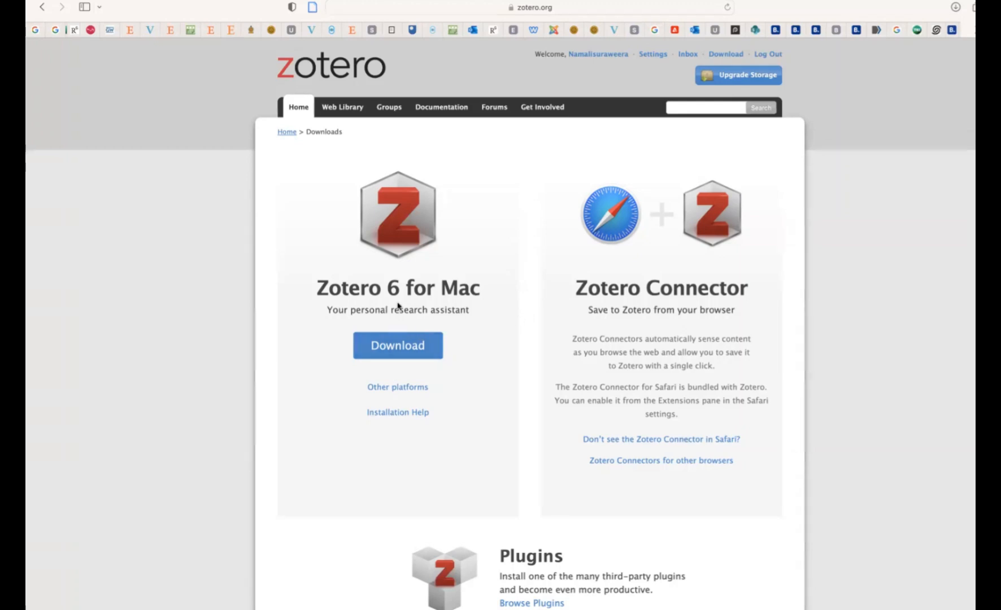
left_click(396, 387)
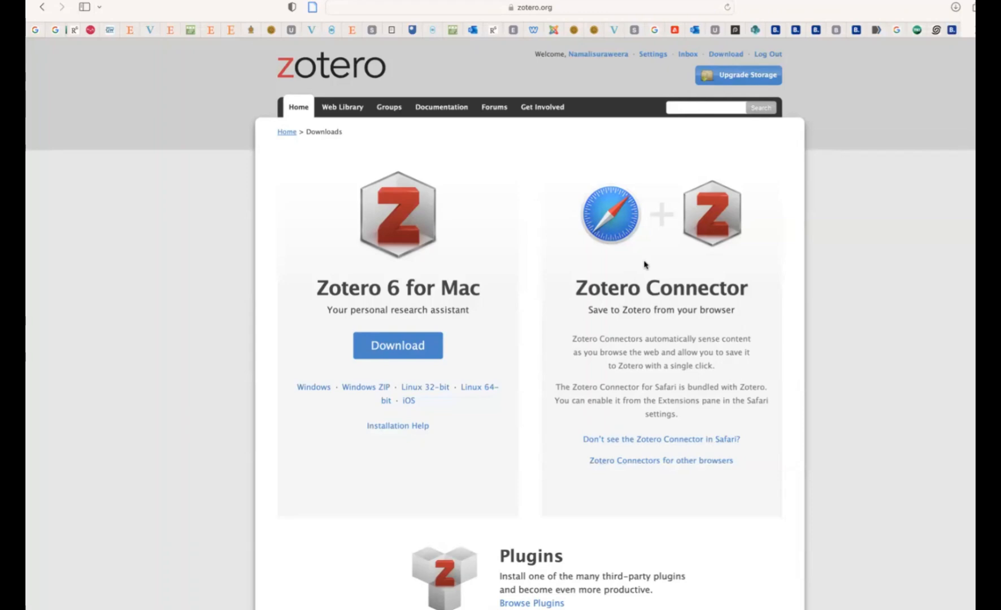
left_click(641, 462)
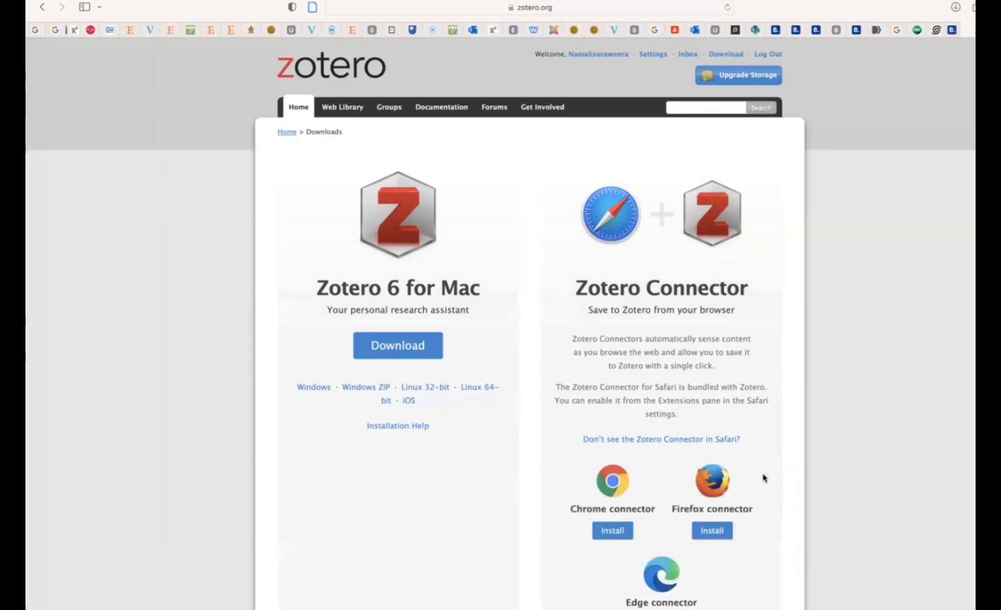
scroll(782, 446, "down", 5)
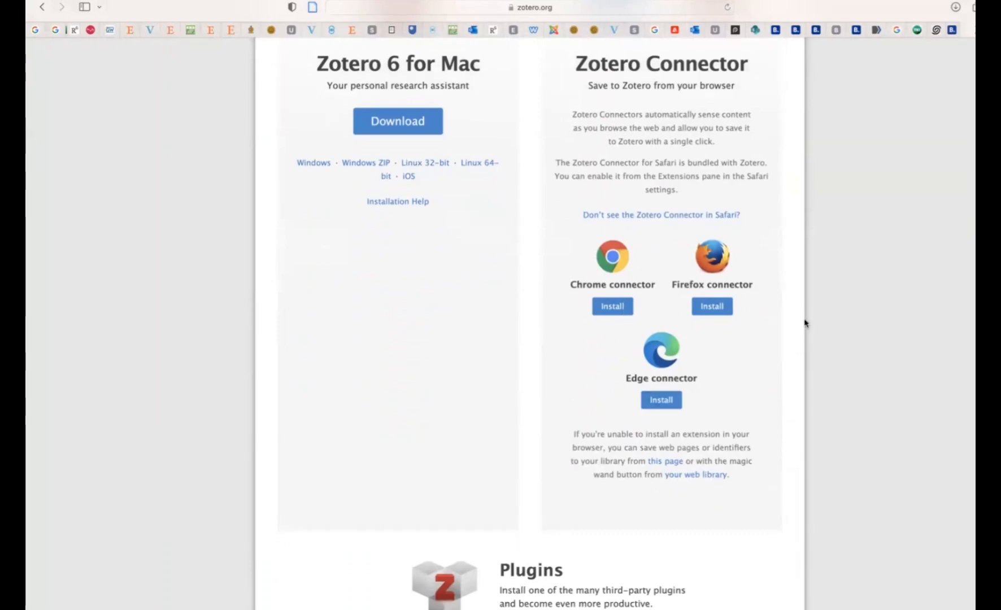
scroll(805, 323, "up", 5)
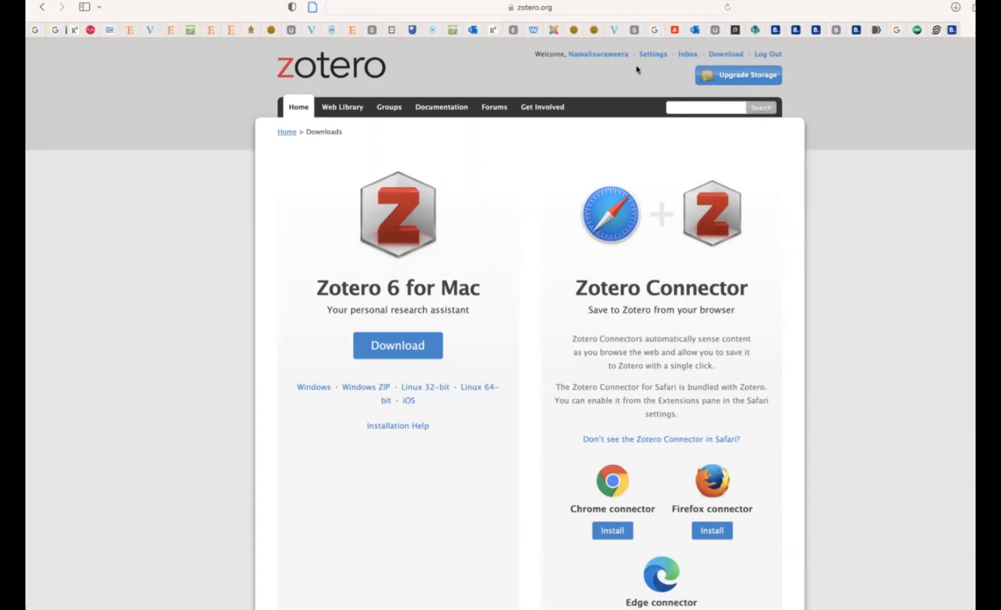
- Look through the site's Web Library, Groups, Documentation, Forums and Get Involved pages
left_click(346, 108)
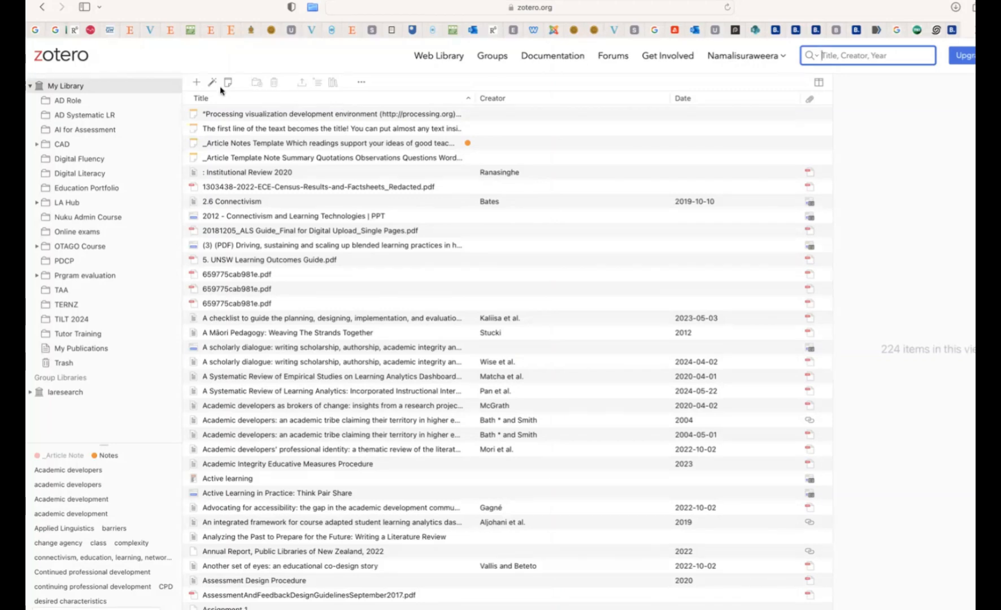
scroll(95, 178, "up", 1)
left_click(497, 57)
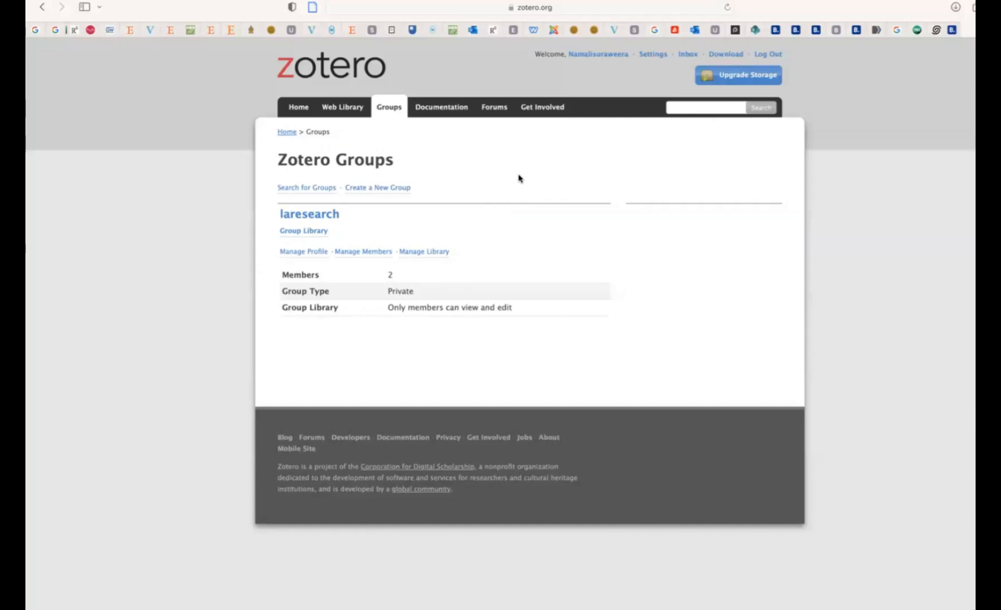
left_click(444, 109)
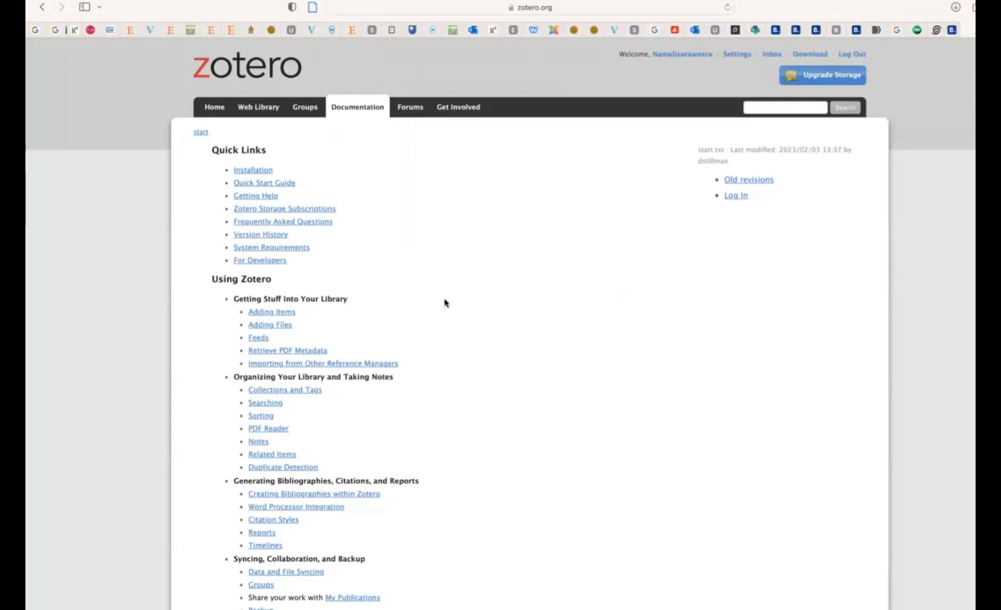
left_click(407, 114)
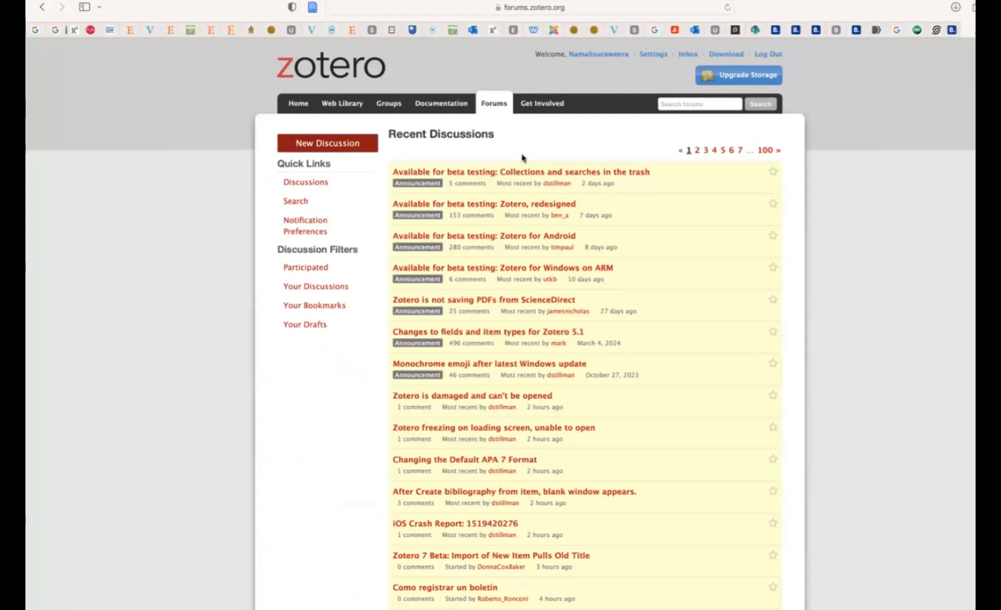
left_click(535, 105)
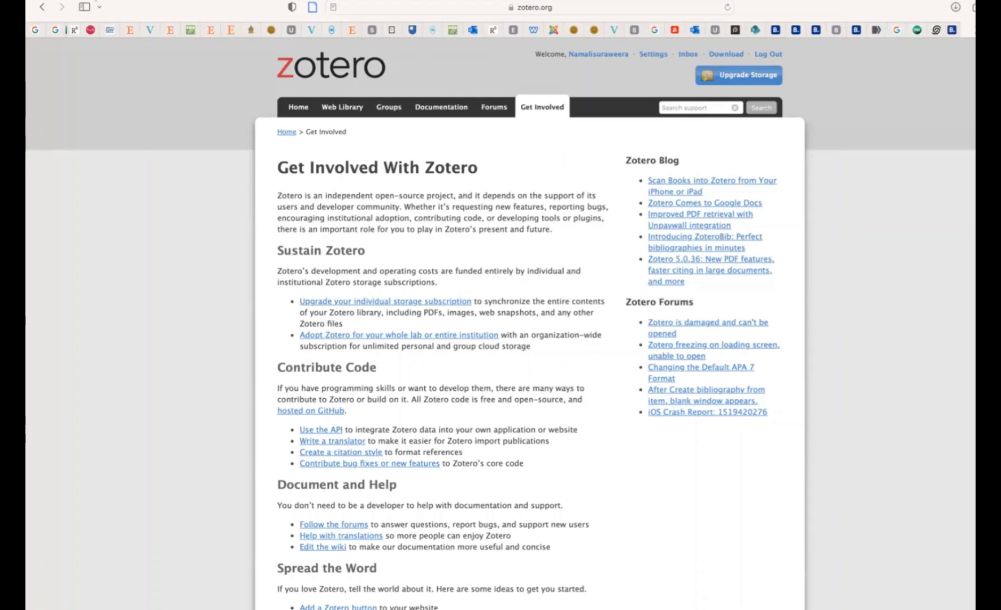
- Switch to the Zotero desktop app and expand its library window to full screen
left_click(63, 9)
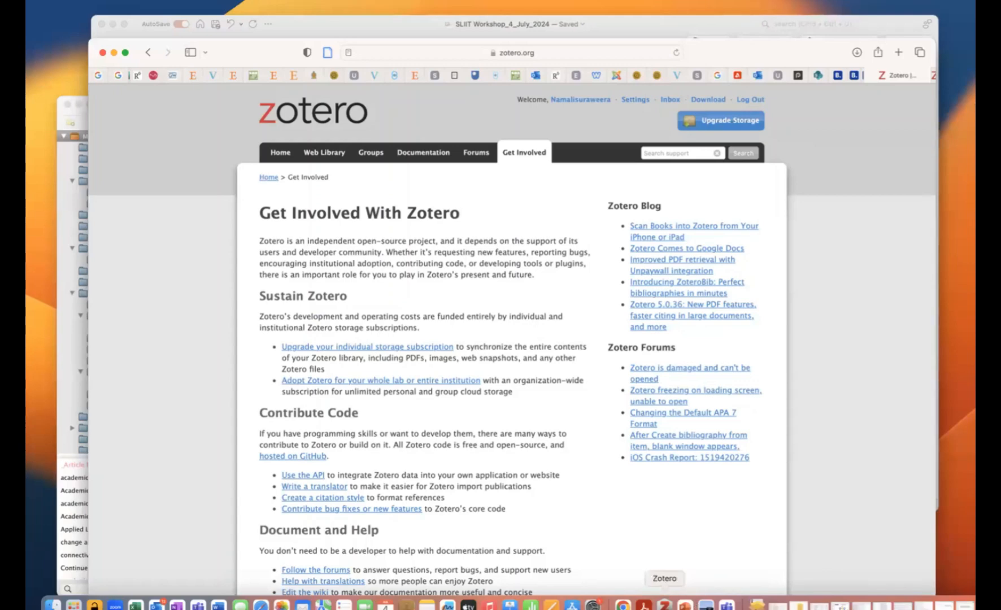
left_click(664, 604)
left_click_drag(93, 108, 126, 39)
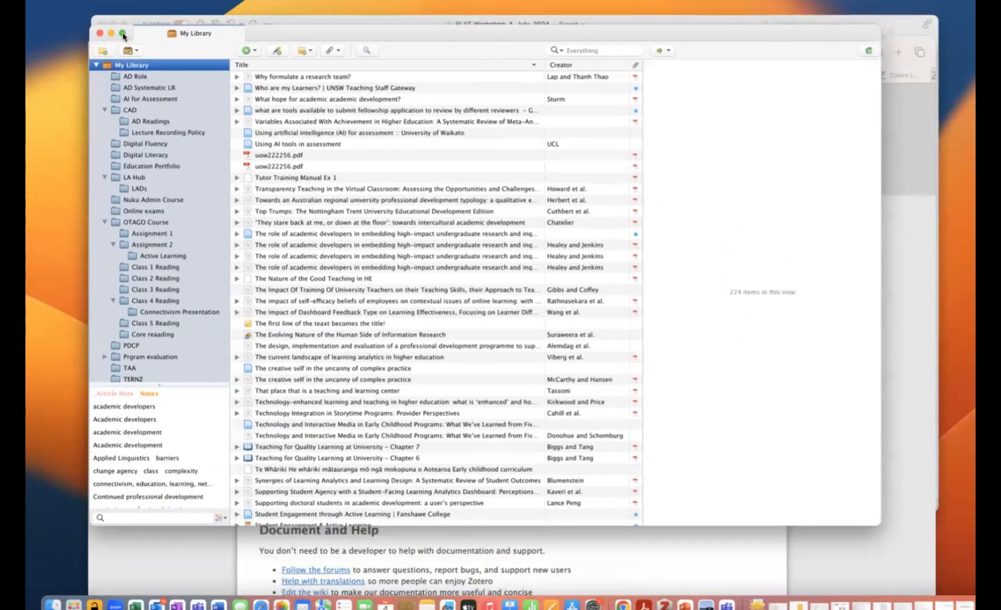
left_click(124, 36)
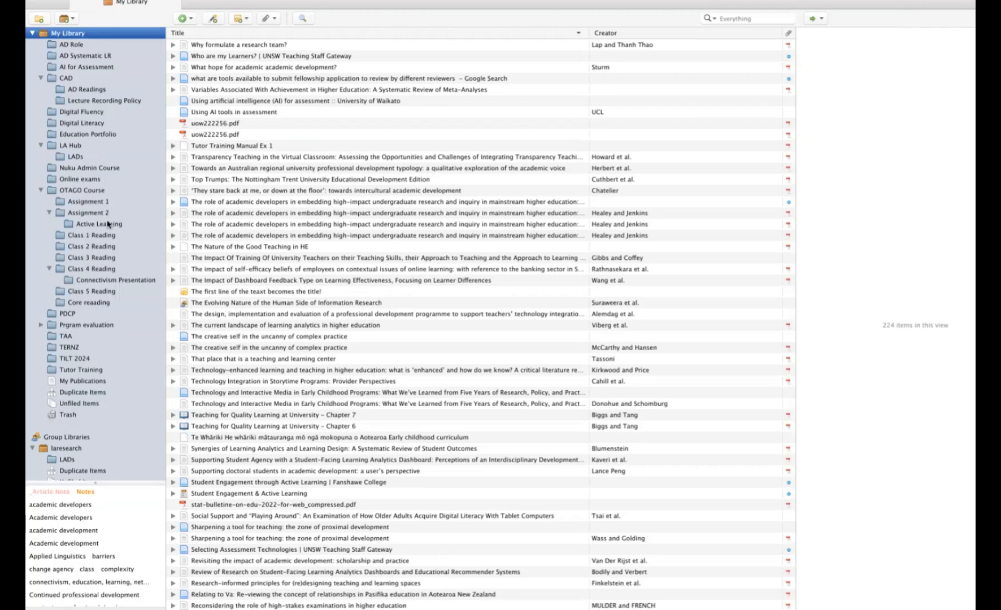
- Create a new collection named "SLIIT Research Project" in My Library
left_click(39, 20)
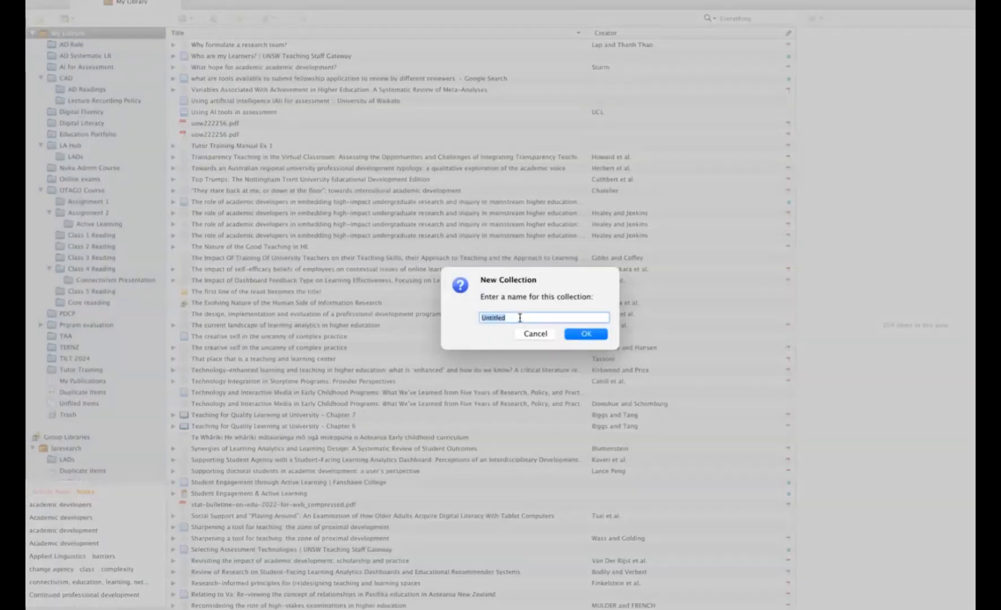
type("SLIIT ")
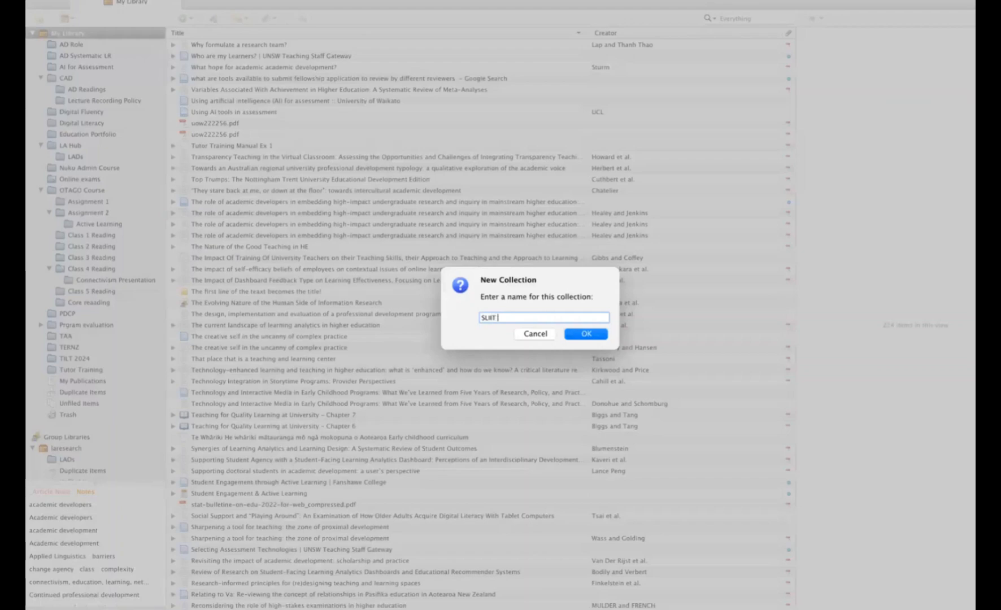
type("Research Project")
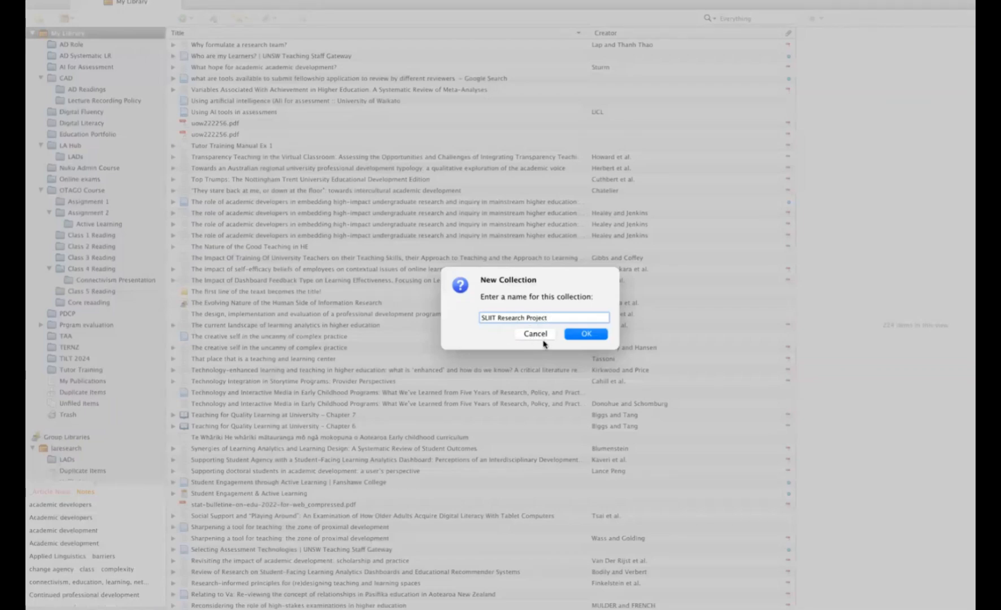
left_click(578, 335)
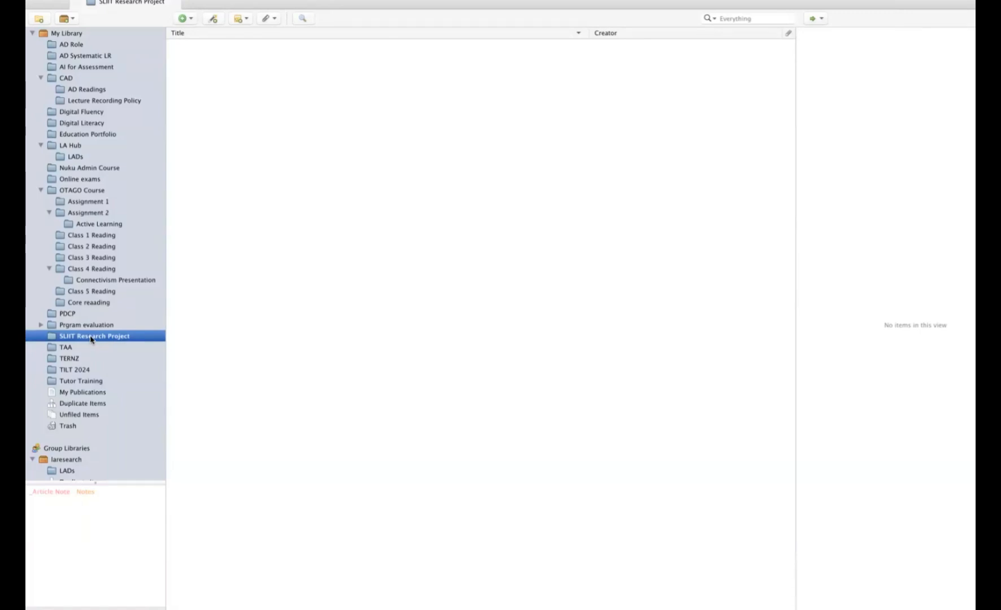
- Add a subcollection named "Theme 1" to the SLIIT Research Project collection and reselect the parent collection
right_click(90, 338)
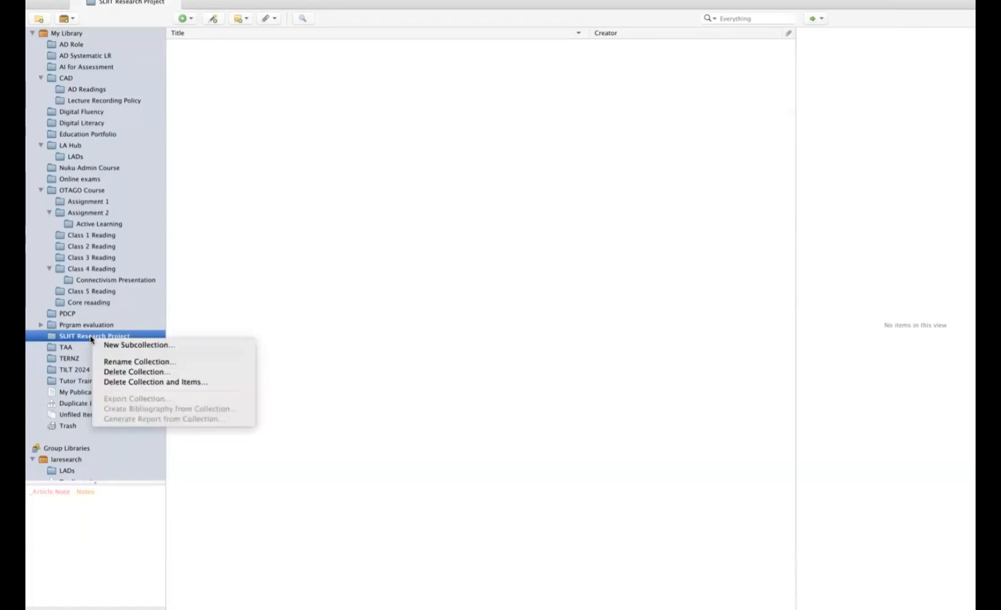
left_click(121, 350)
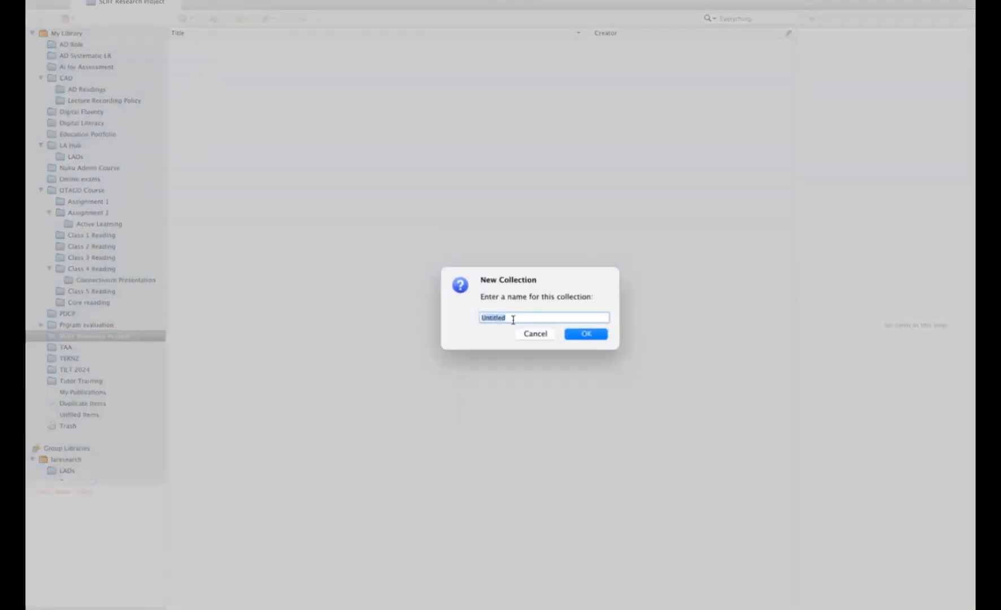
key("BackSpace")
type("Theme 1")
left_click(590, 336)
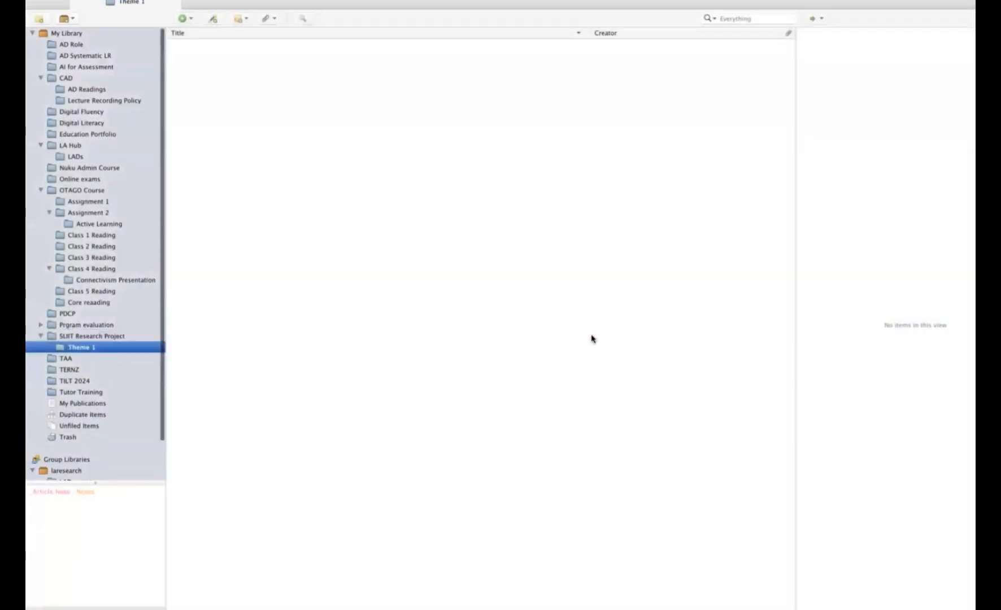
left_click(43, 338)
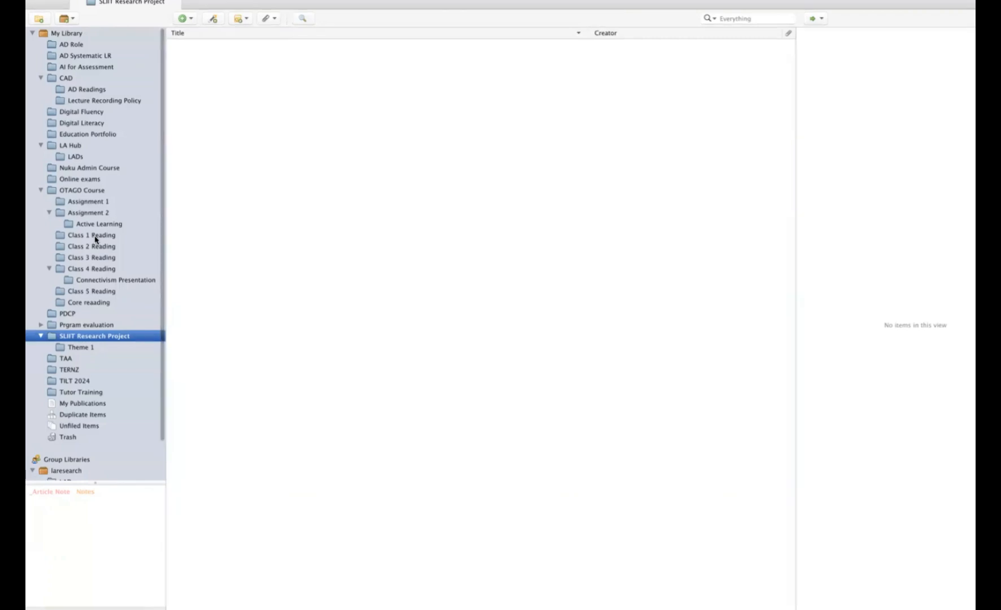
- Look through the AD Role and AI for Assessment collections and view the details of the University of Waikato web page item
left_click(79, 46)
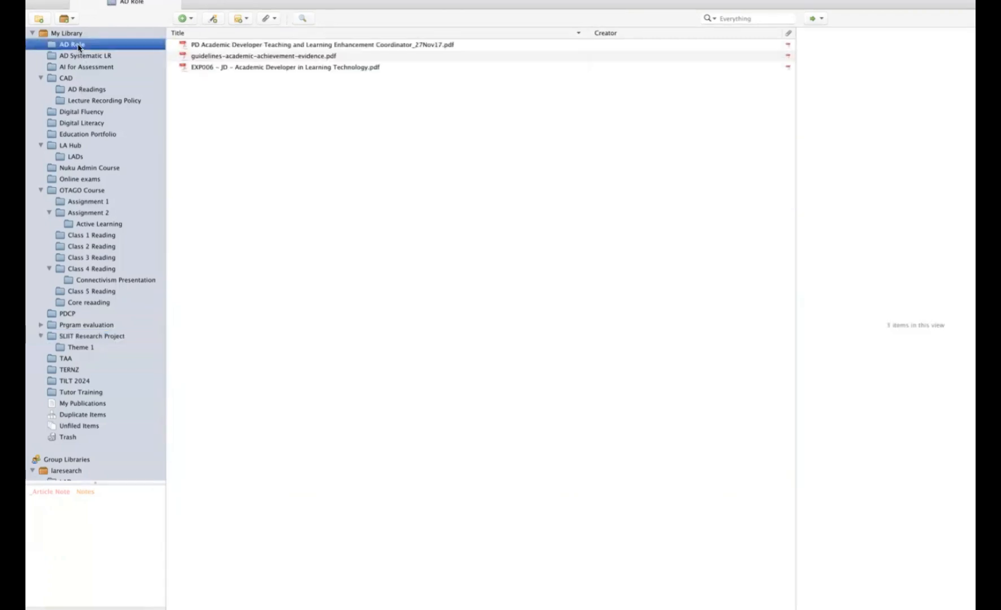
left_click(82, 67)
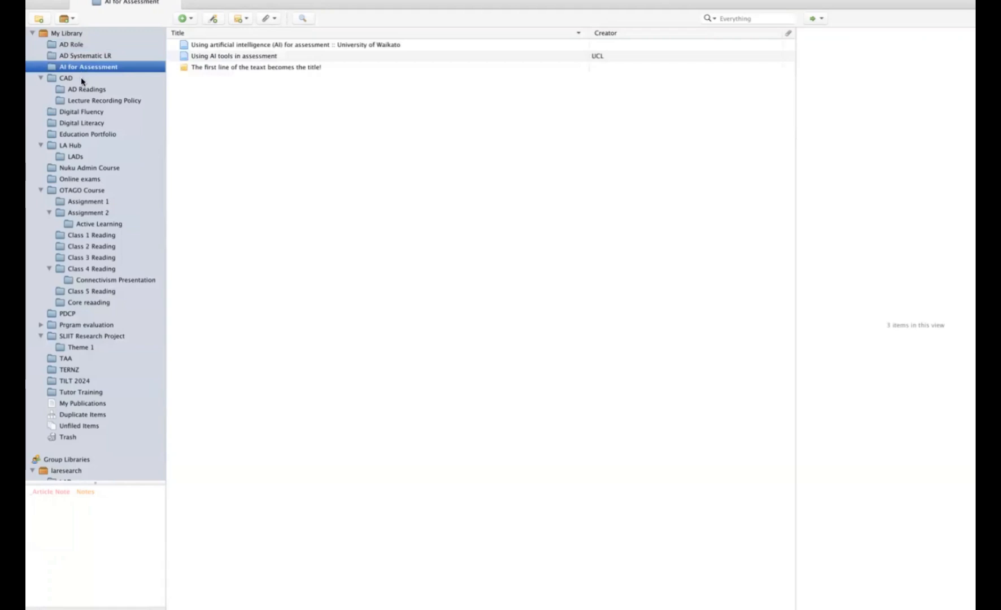
left_click(81, 77)
left_click(84, 69)
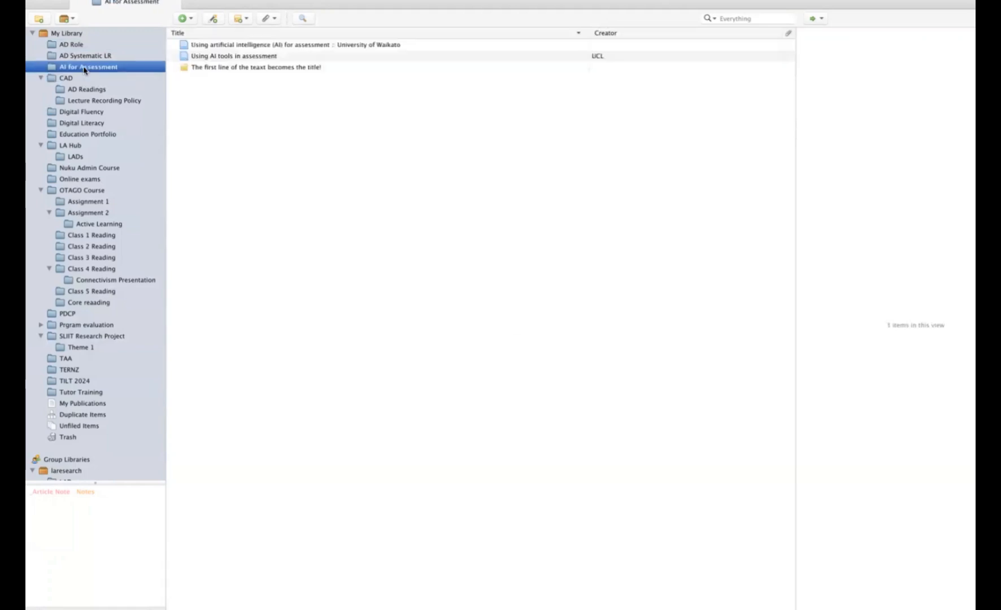
left_click(238, 46)
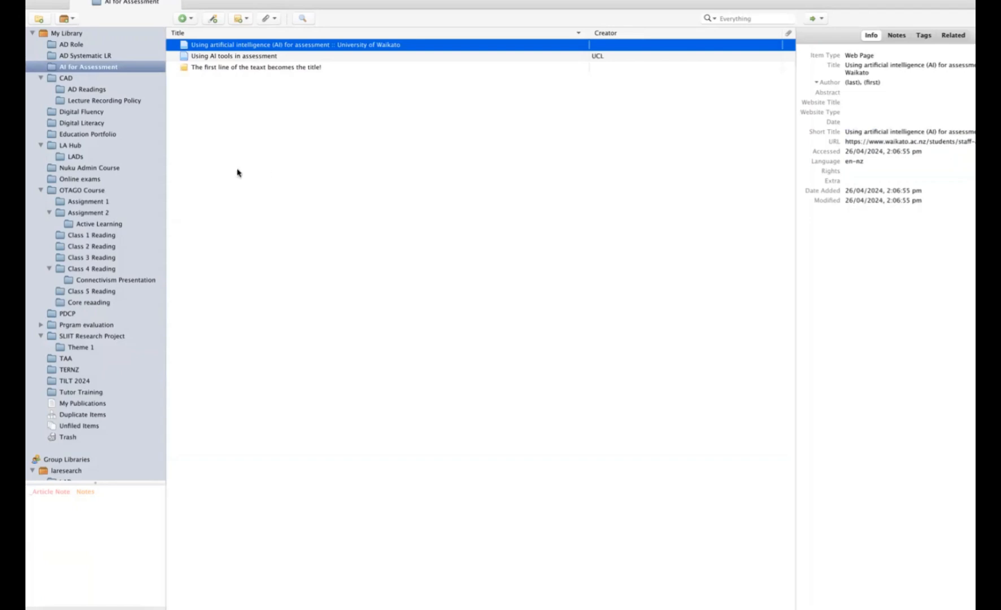
- View the bibliographic details of the "Supporting Student Agency with a Student-Facing Learning Analytics Dashboard" article in the LA Hub collection
left_click(73, 145)
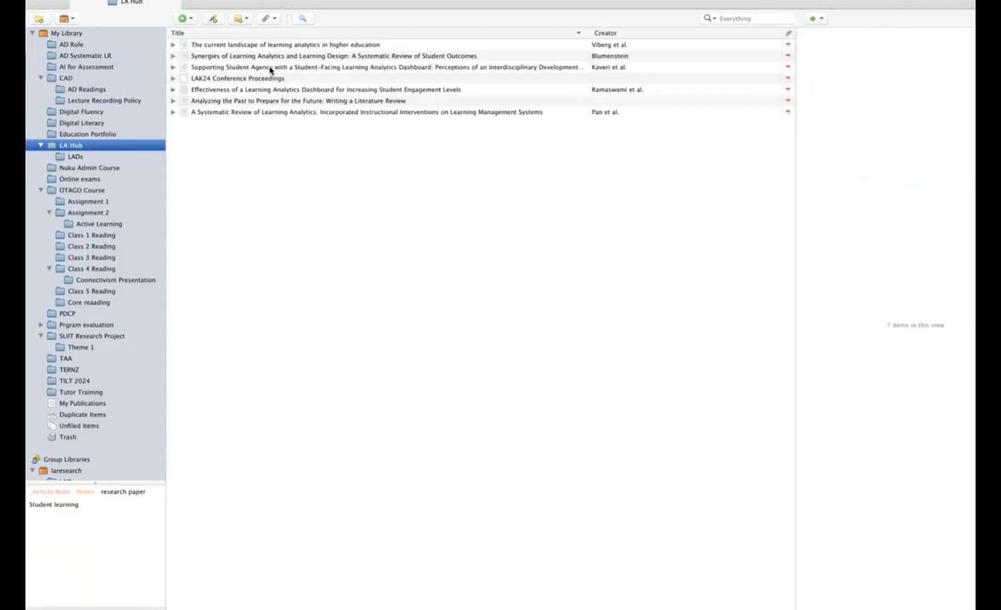
left_click(271, 68)
left_click(869, 163)
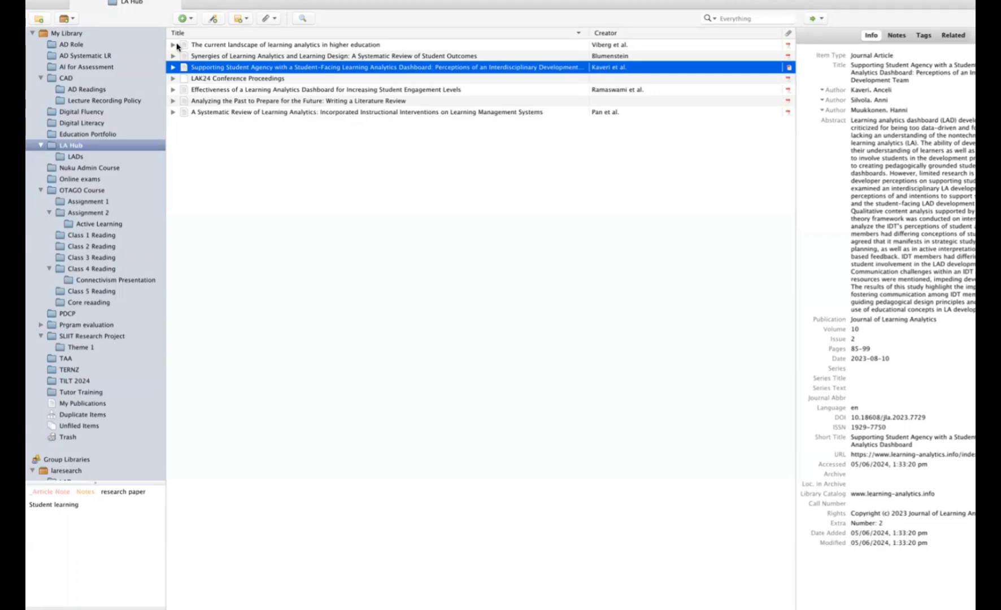
- Open the Zotero settings to examine the data and file syncing options
left_click(64, 0)
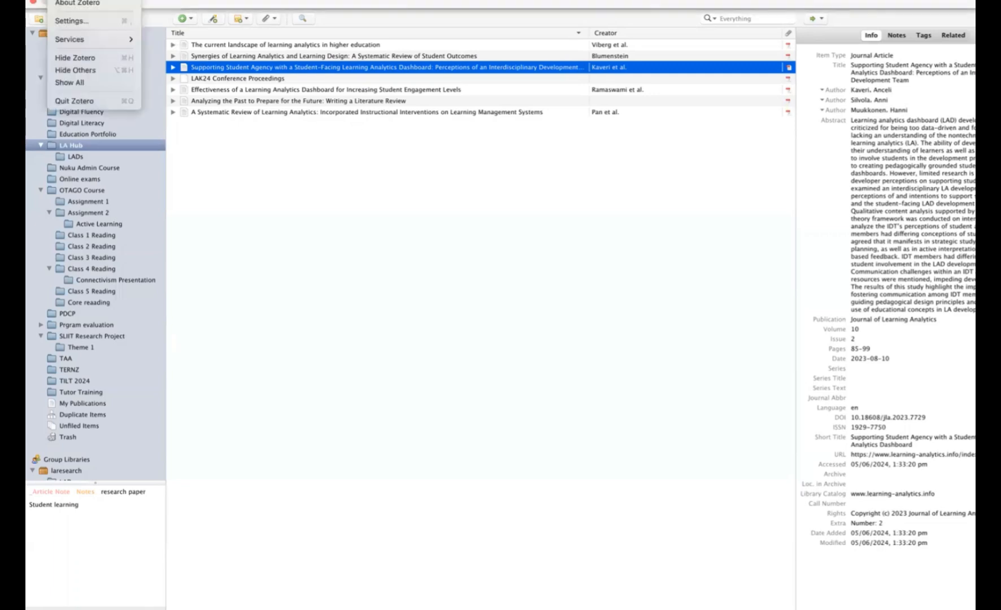
left_click(75, 21)
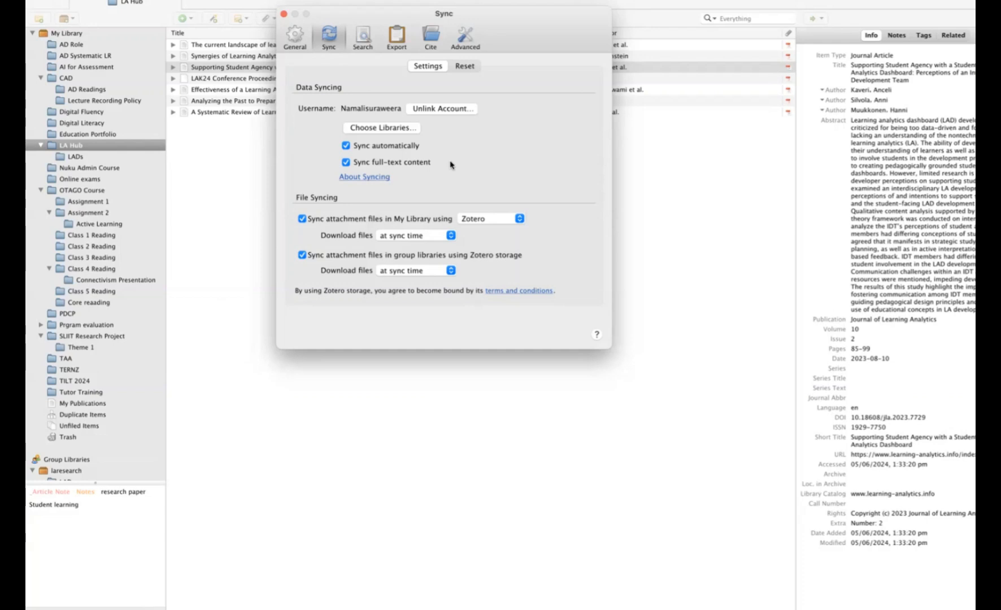
- Close the sync settings and open the CAD collection
left_click(284, 14)
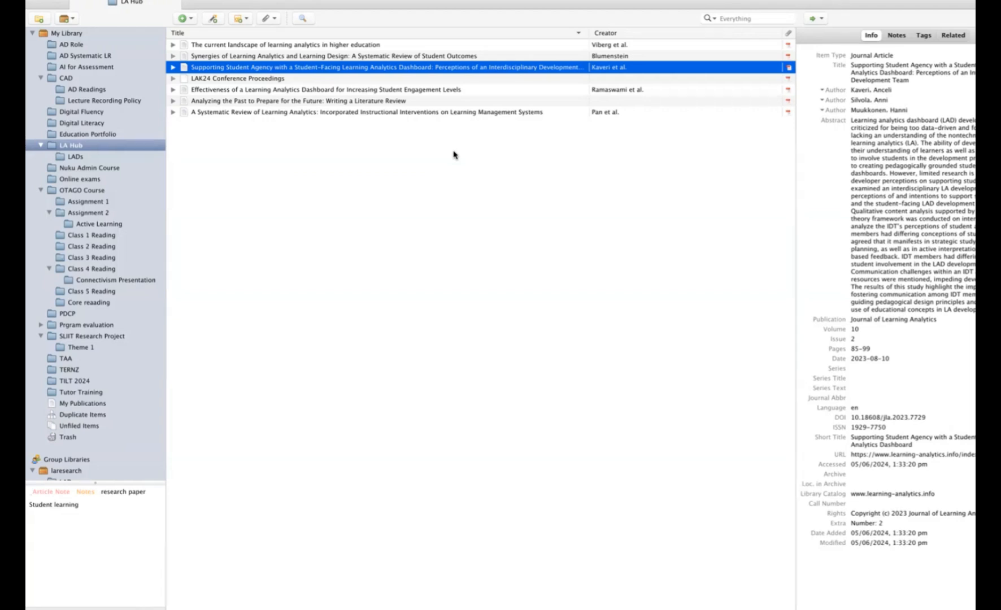
left_click(190, 18)
left_click(264, 148)
left_click(65, 79)
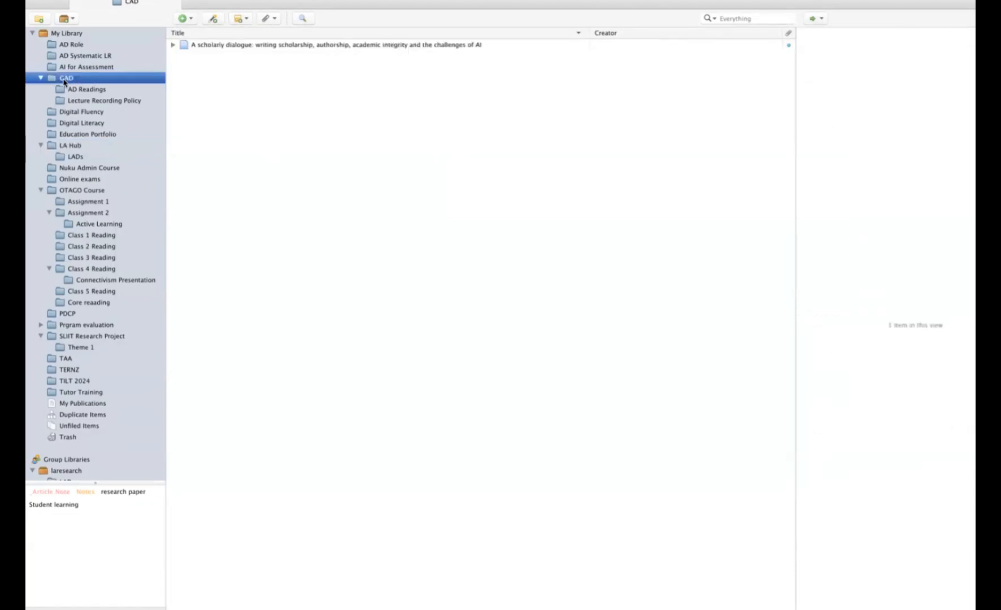
- Review the available item types, including the additional ones, and add a new Book item to the CAD collection
left_click(191, 19)
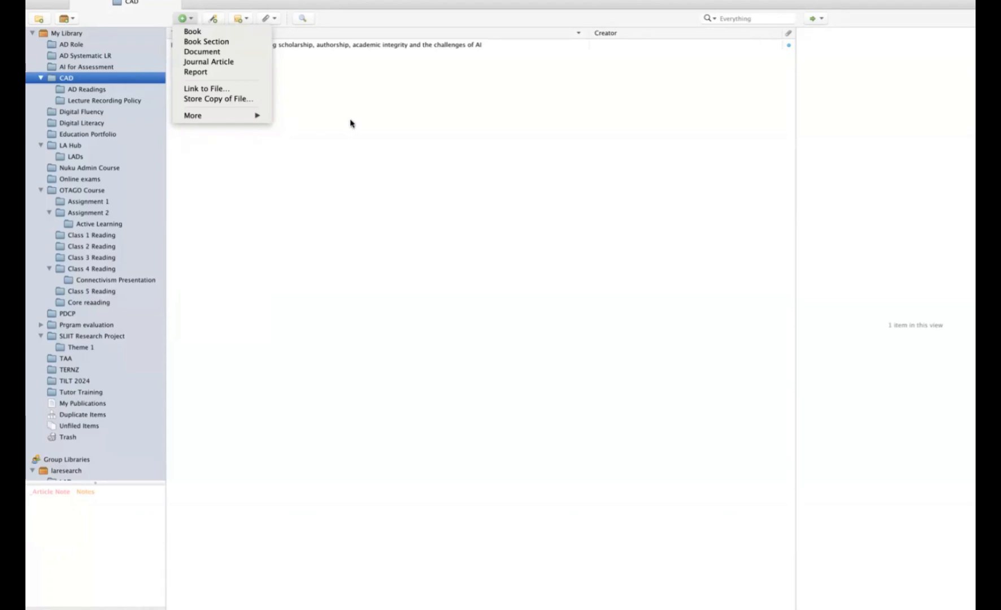
left_click(368, 124)
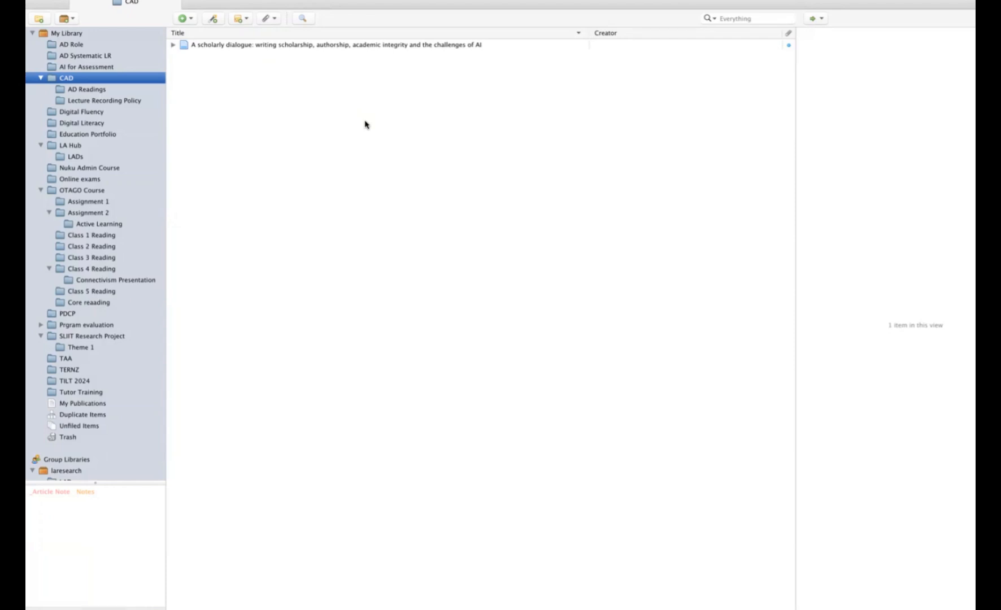
left_click(190, 21)
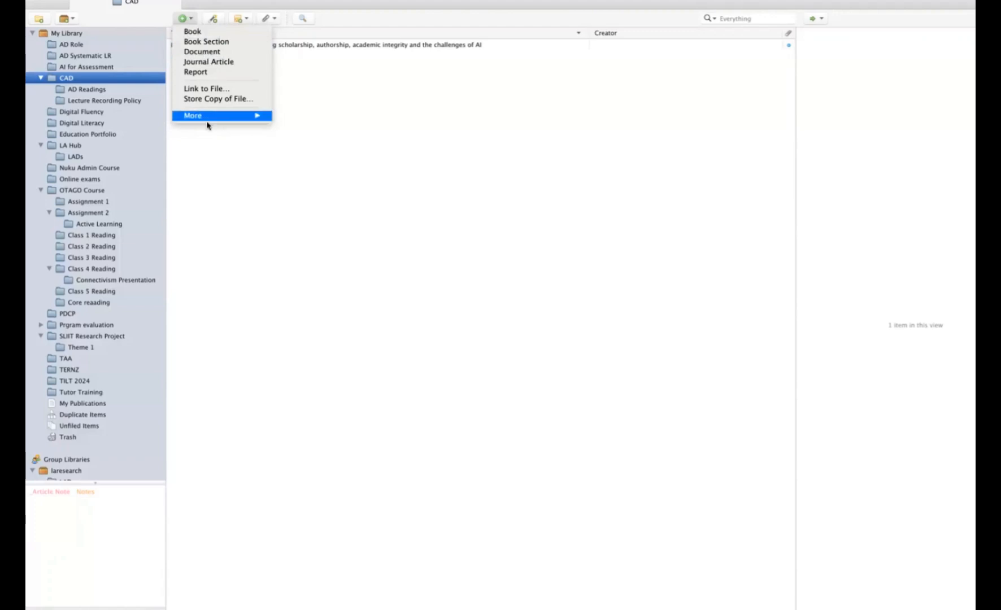
mouse_move(258, 120)
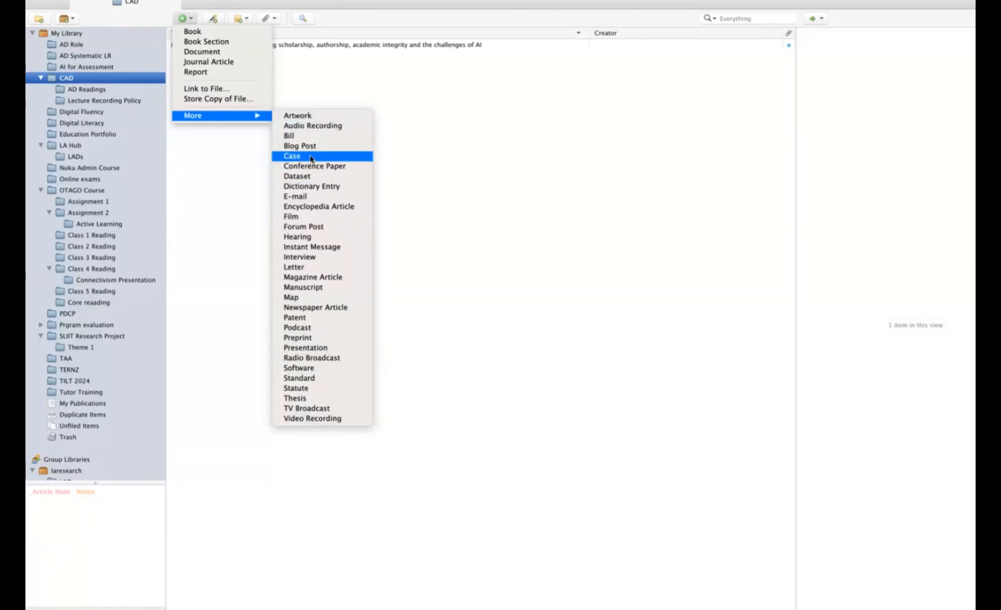
left_click(196, 36)
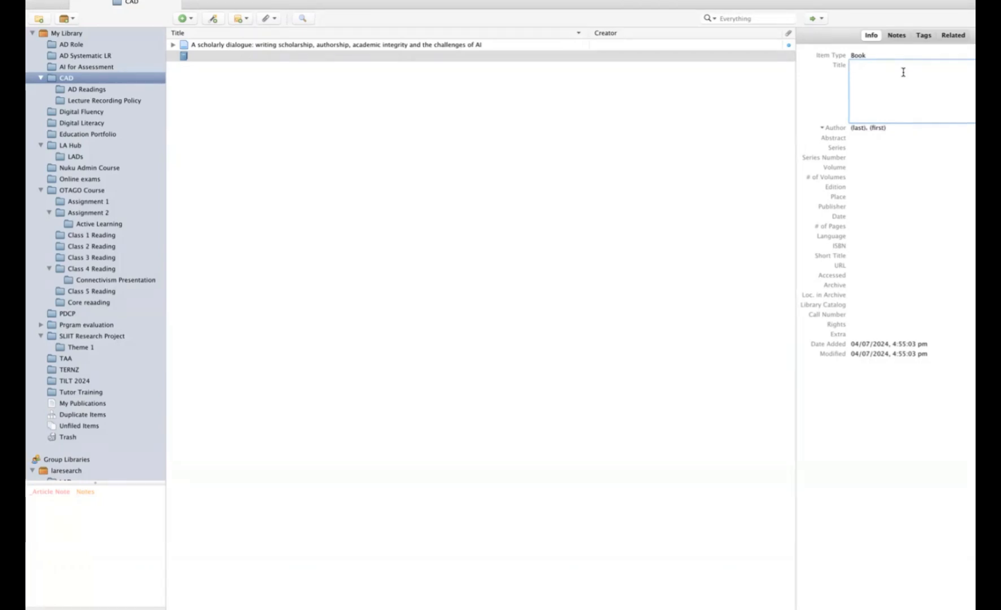
- Enter "Becoming a critical refelctive teacher" as the title of the new book item
type("Be")
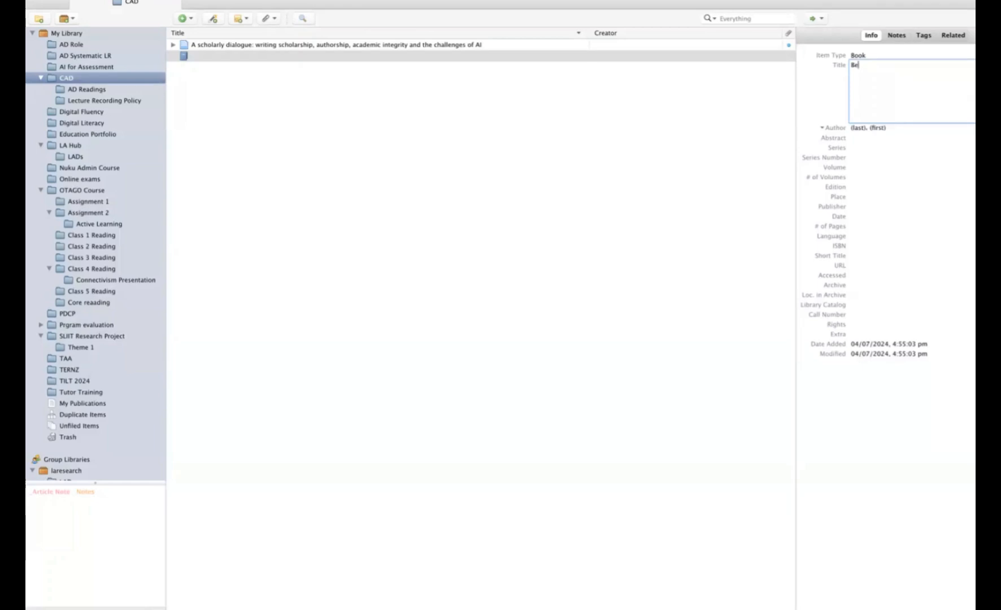
type("coming a critical")
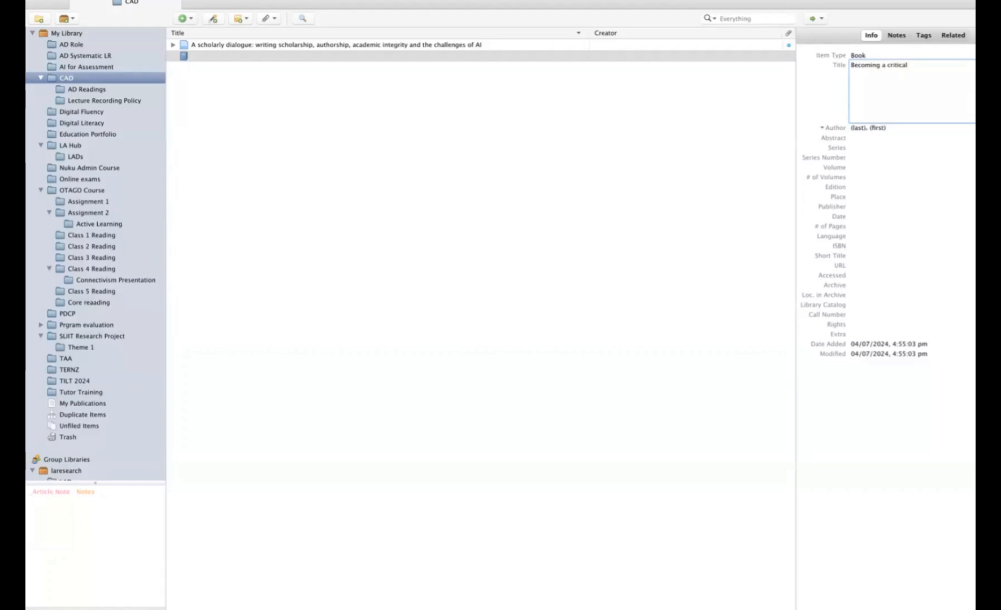
type(" re")
type("tive teracher")
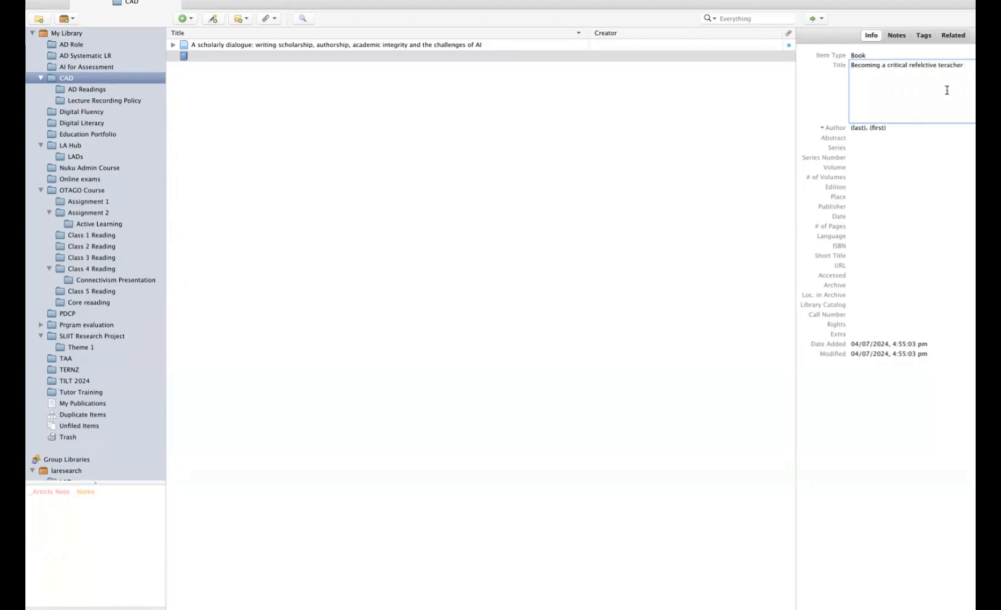
left_click(946, 67)
key("BackSpace")
left_click(944, 94)
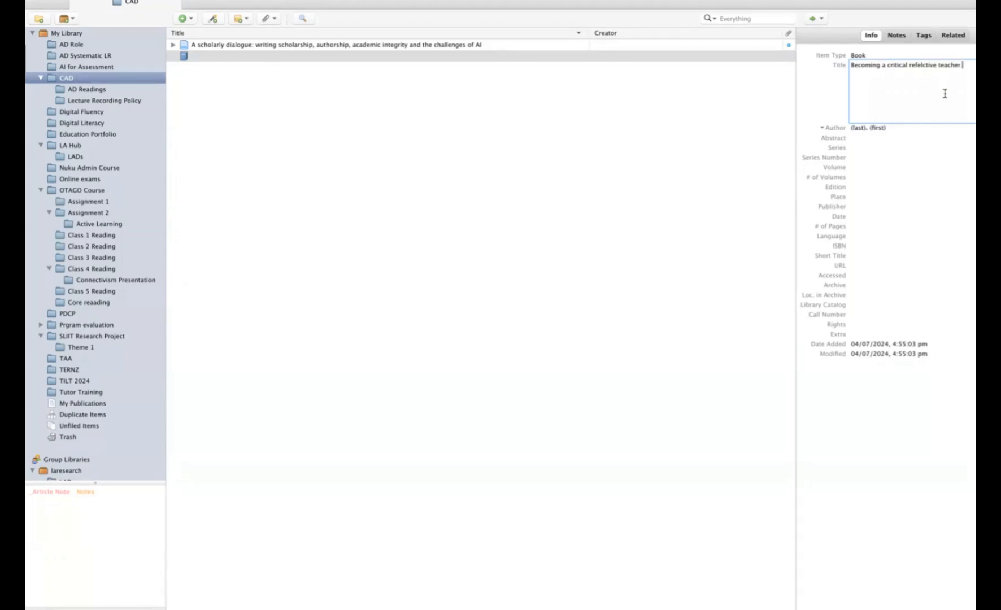
- Fill in the book author's last name and first-name initials
left_click(862, 130)
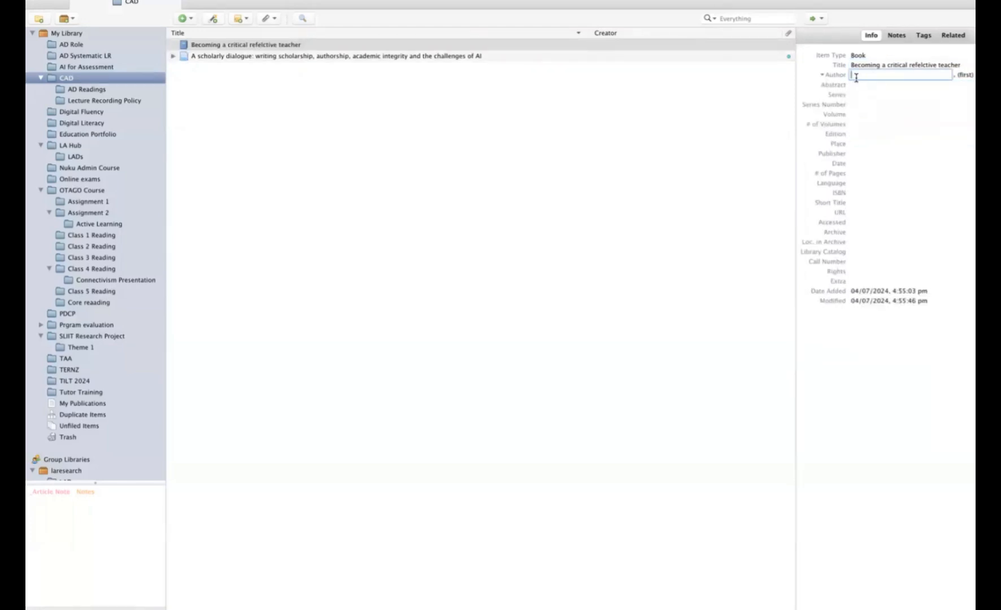
type("Bro")
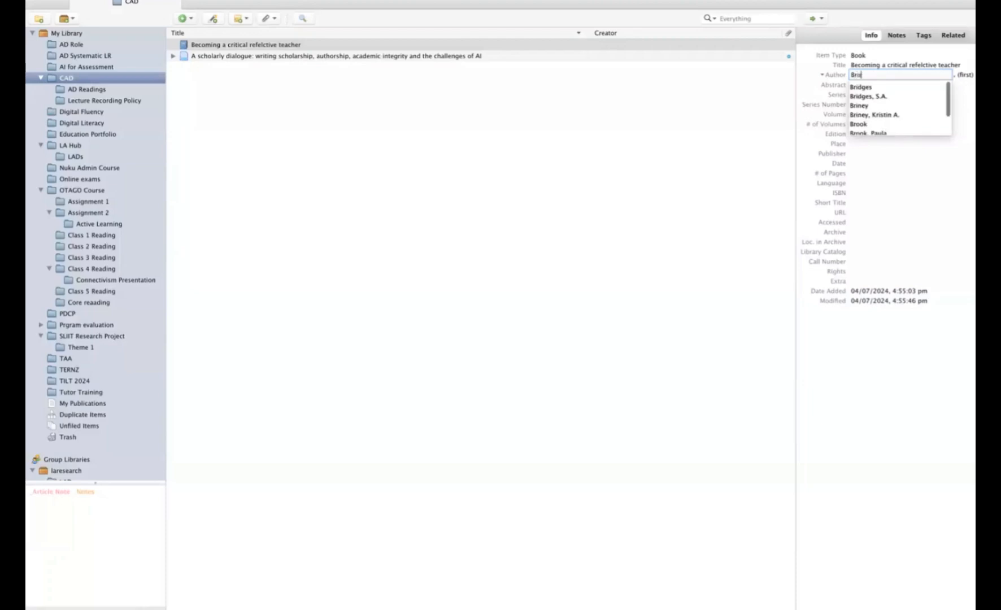
type("okfield")
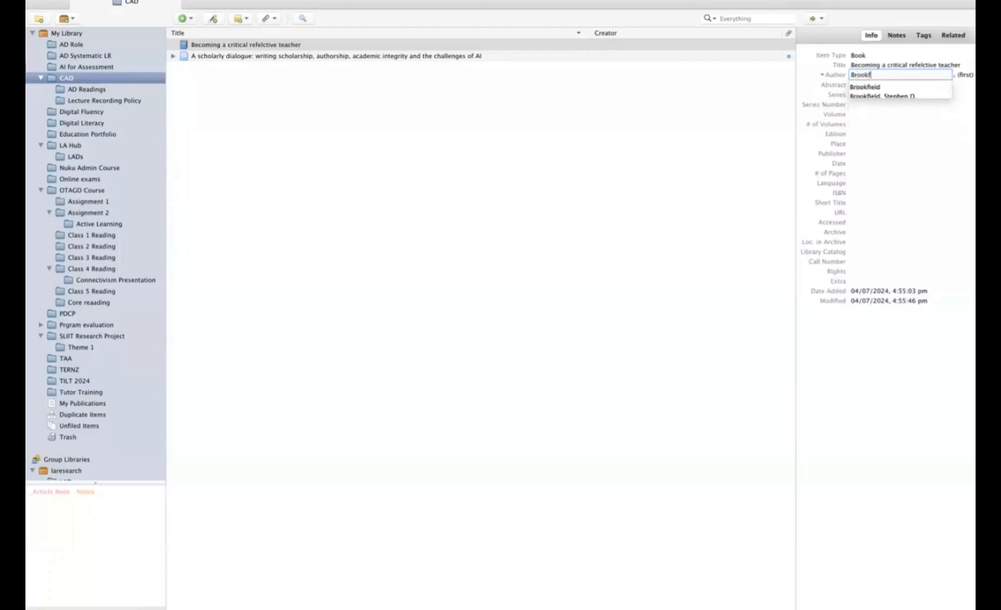
left_click(958, 84)
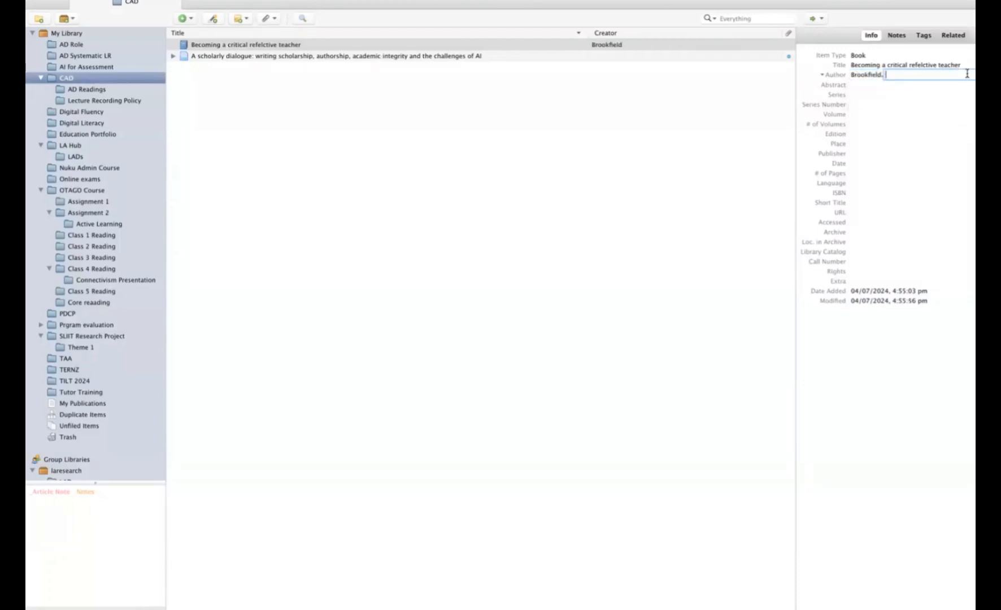
type("S.D>")
key("BackSpace")
type(".")
left_click(924, 84)
- Set the book's publisher to Jossy-Bass, its place to USA and its date to 2017
left_click(891, 179)
left_click(883, 105)
left_click(876, 94)
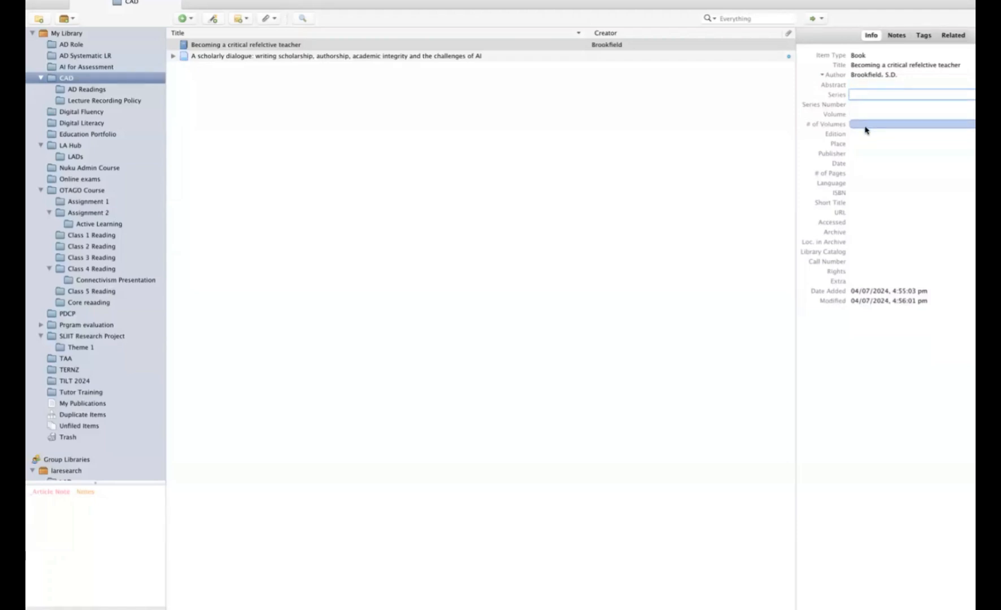
left_click(859, 143)
left_click(859, 153)
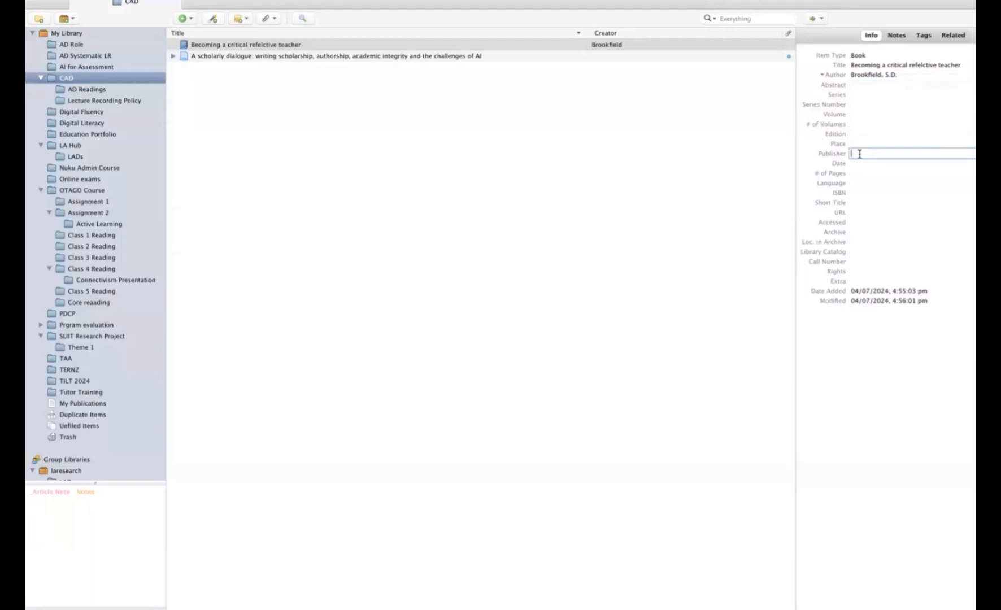
type("Jodssy-Bass")
left_click(853, 144)
type("USA")
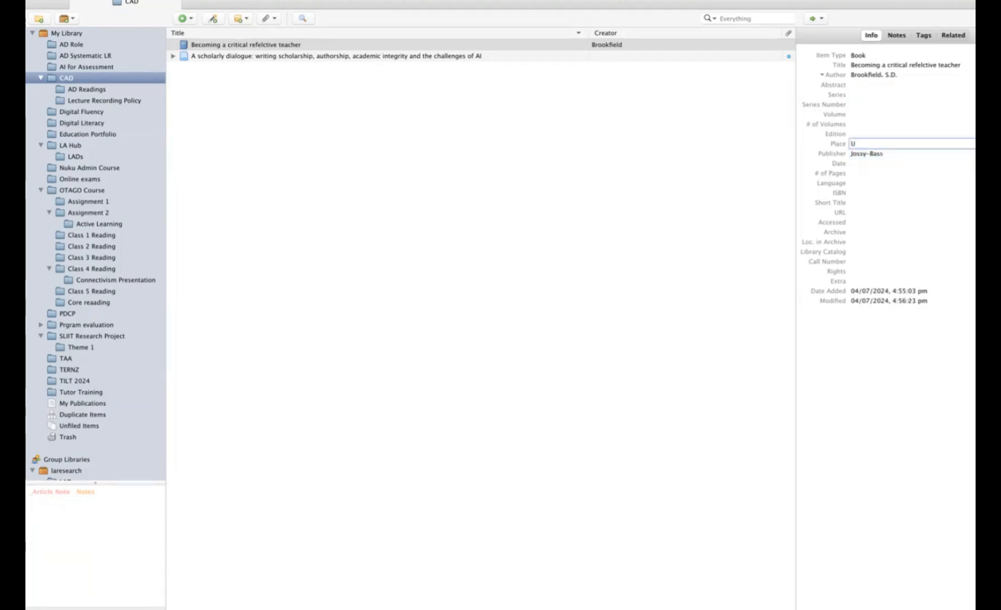
left_click(852, 164)
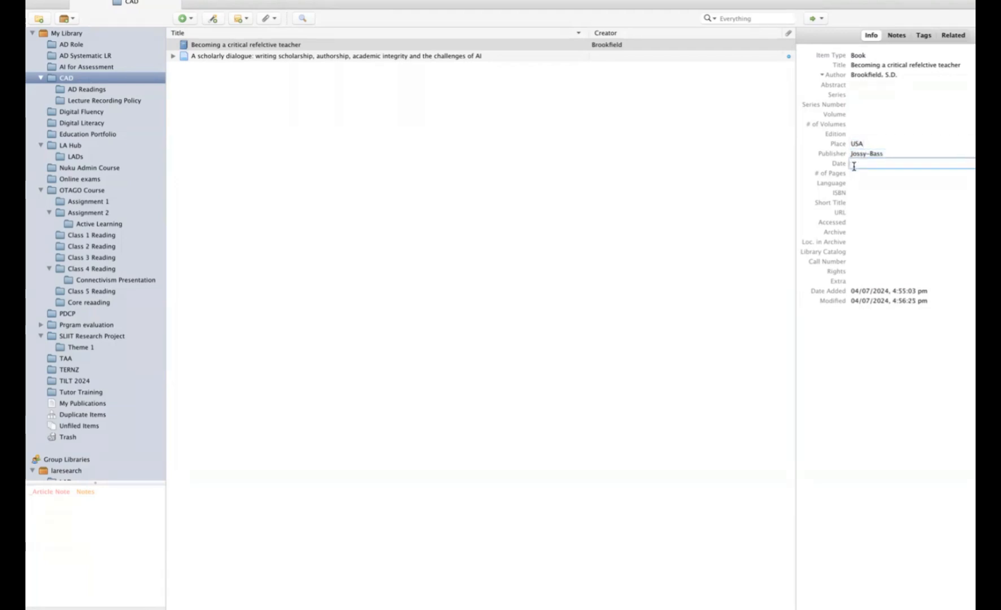
type("2017")
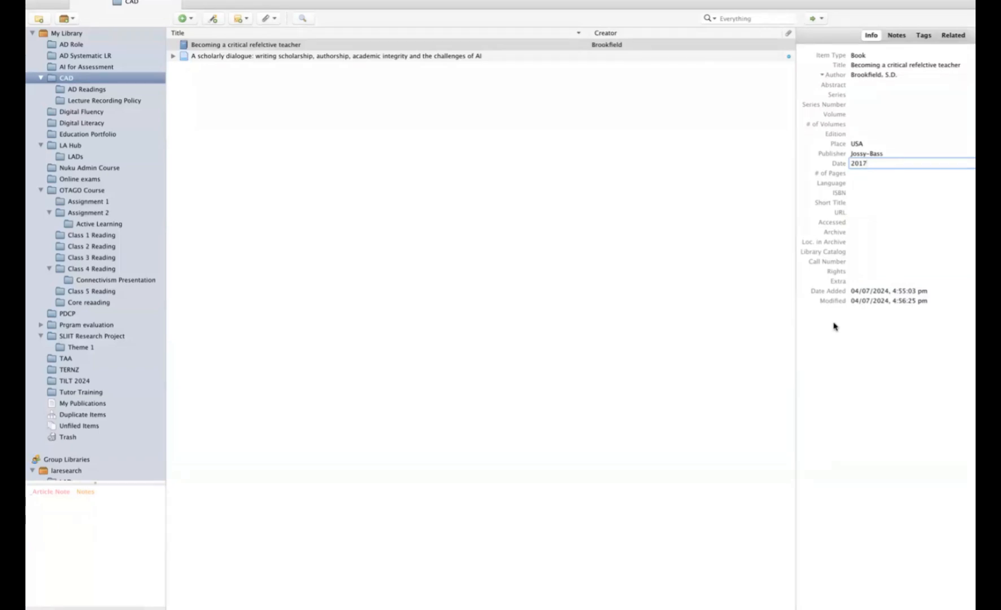
left_click(734, 234)
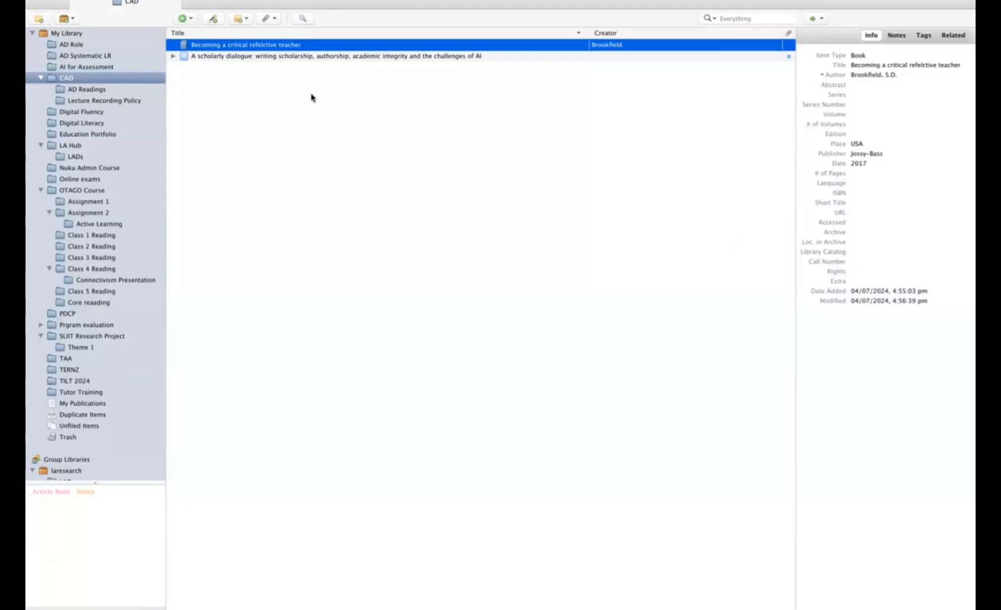
- Switch to the browser and open the "Student Attitudes toward Learning Analytics in Higher Education" record from the Te Waharoa library search results
left_click(215, 22)
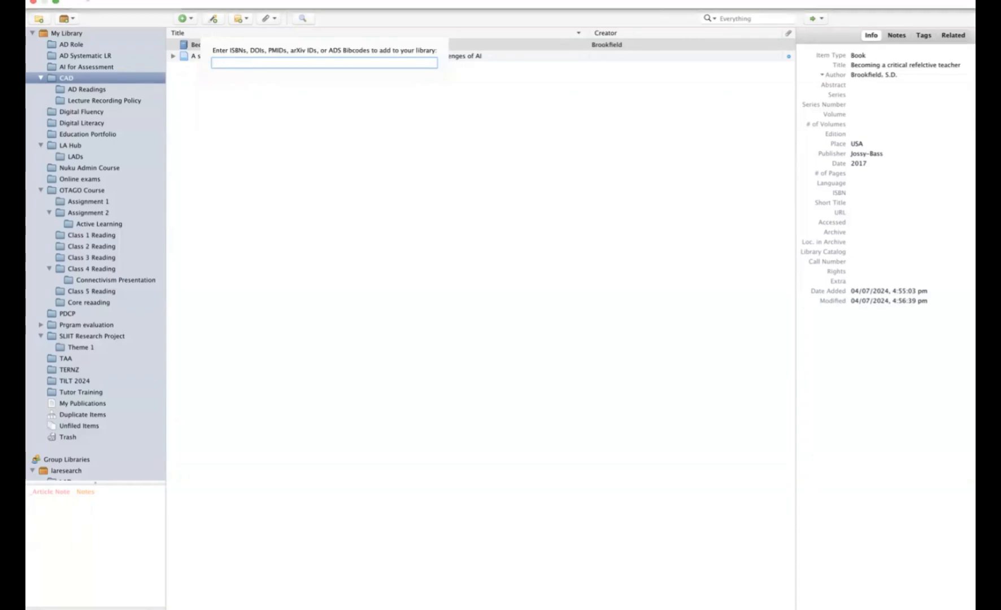
left_click(55, 2)
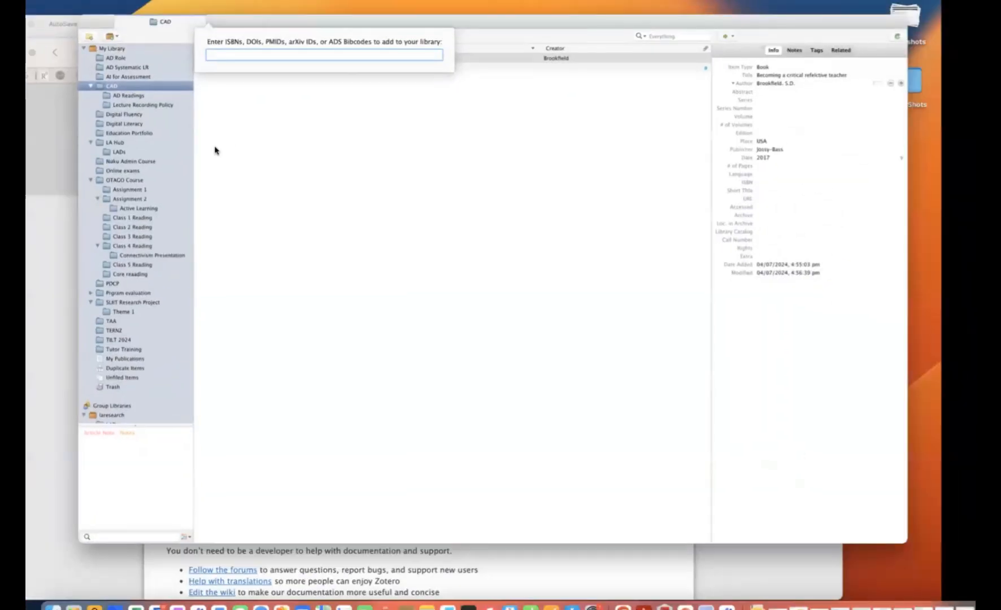
left_click(164, 558)
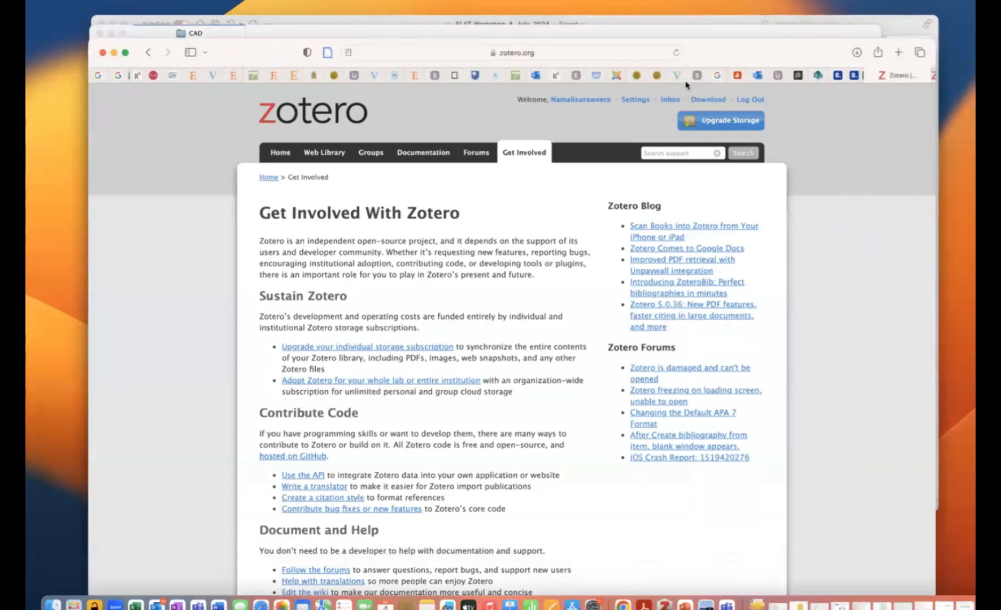
left_click_drag(801, 59, 775, 17)
scroll(872, 40, "right", 3)
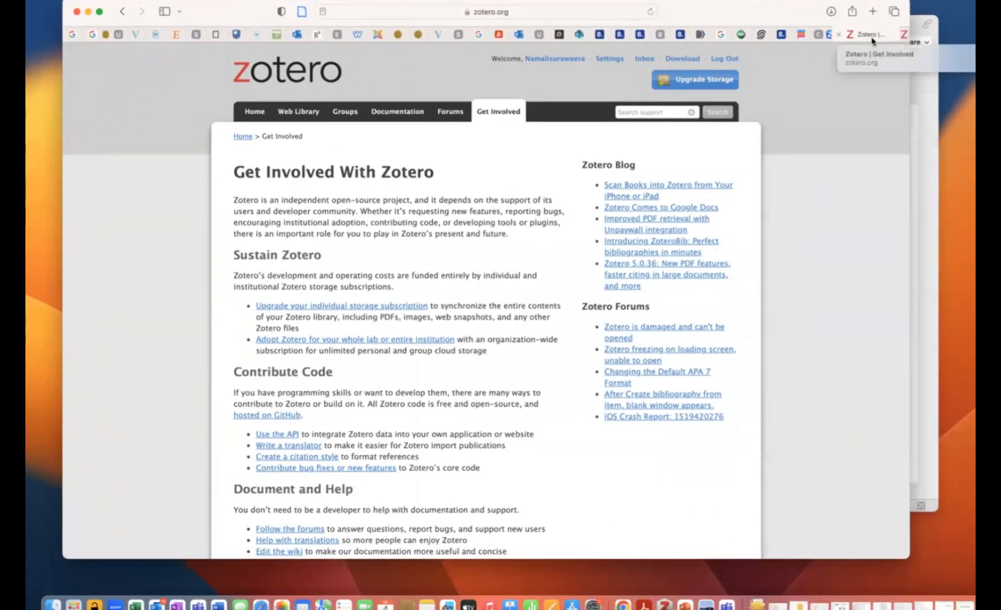
left_click(840, 39)
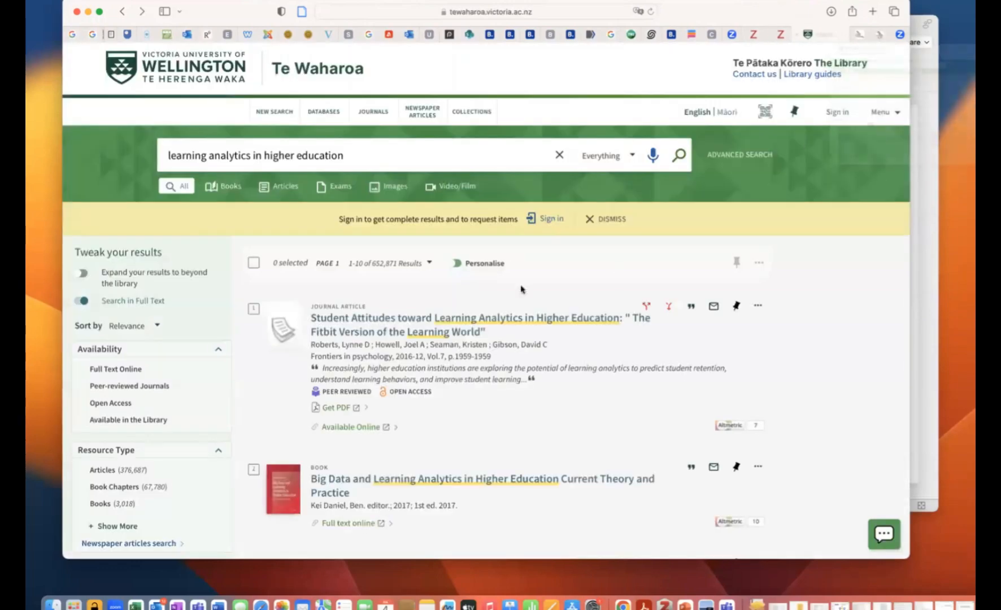
left_click(406, 319)
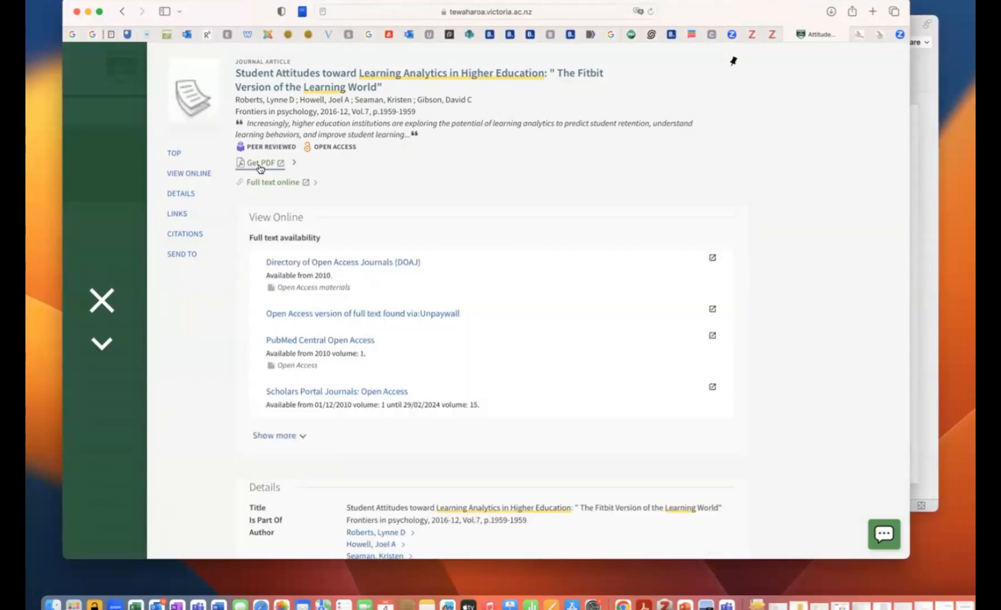
- Open the article's online full text and copy its DOI link from the Frontiers page
left_click(264, 183)
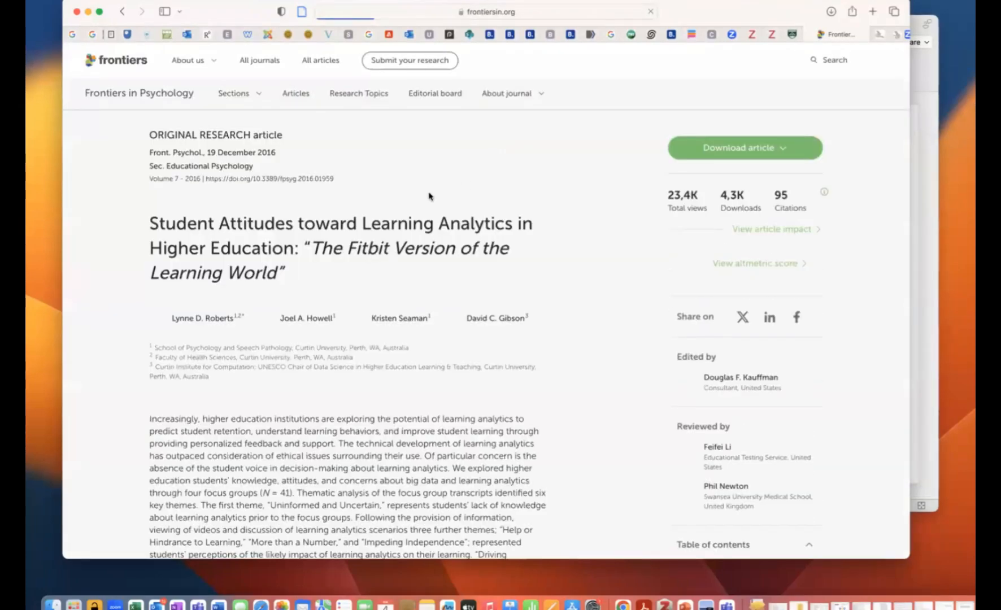
left_click_drag(339, 179, 204, 178)
key("super+c")
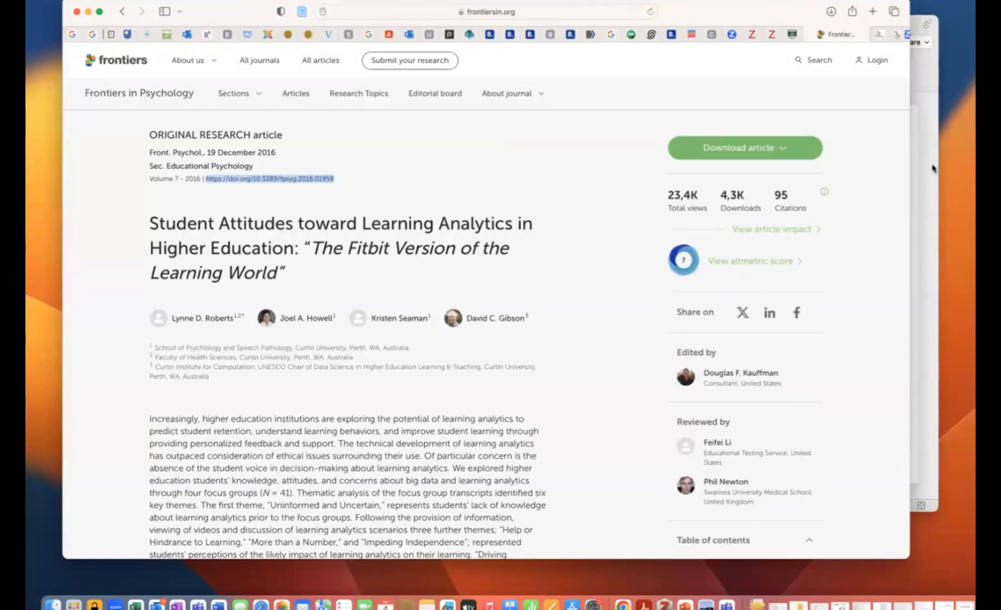
left_click(664, 603)
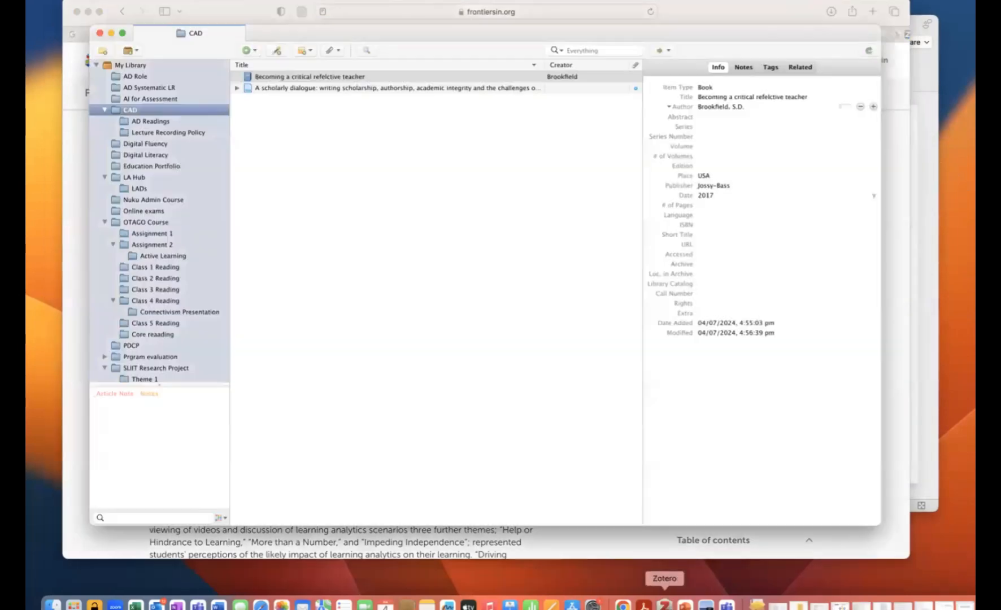
left_click(277, 51)
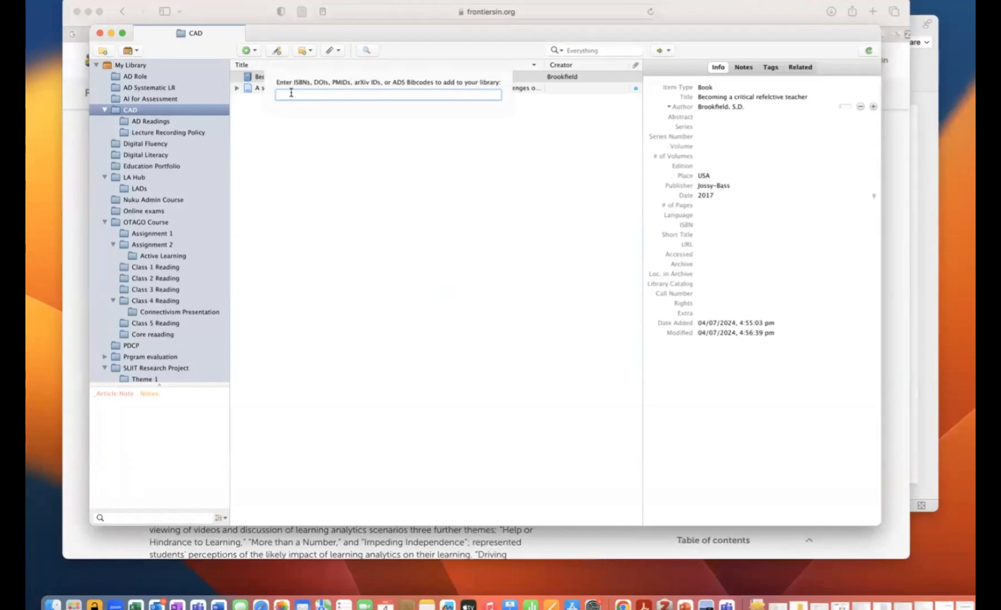
key("super+v")
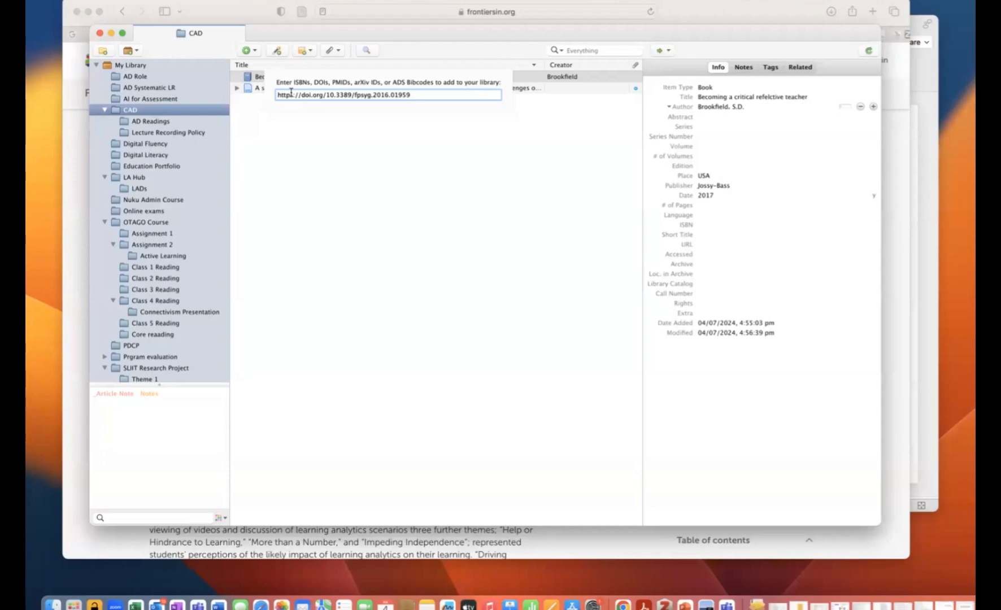
key("Return")
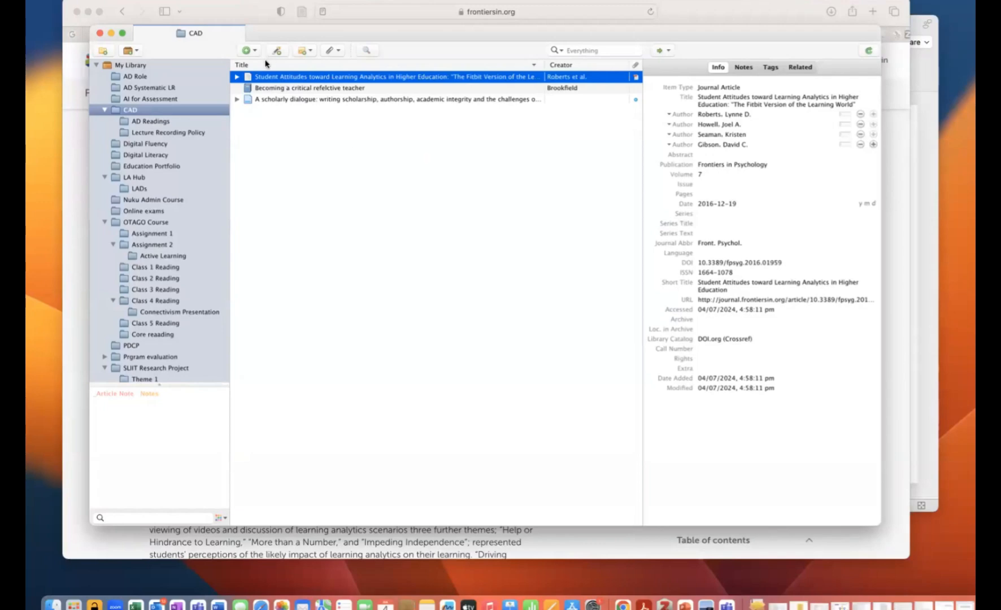
left_click(237, 78)
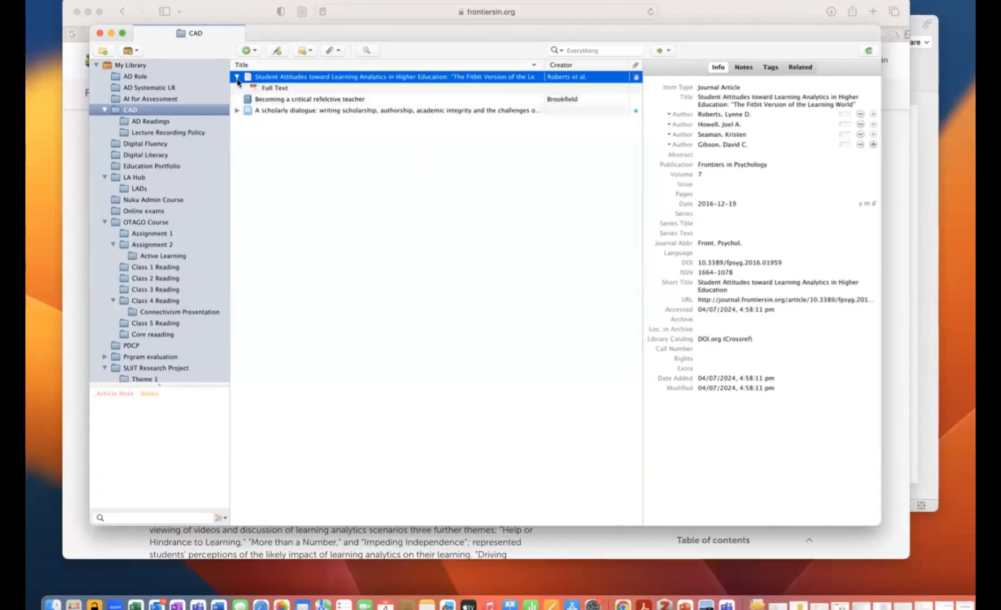
left_click(278, 88)
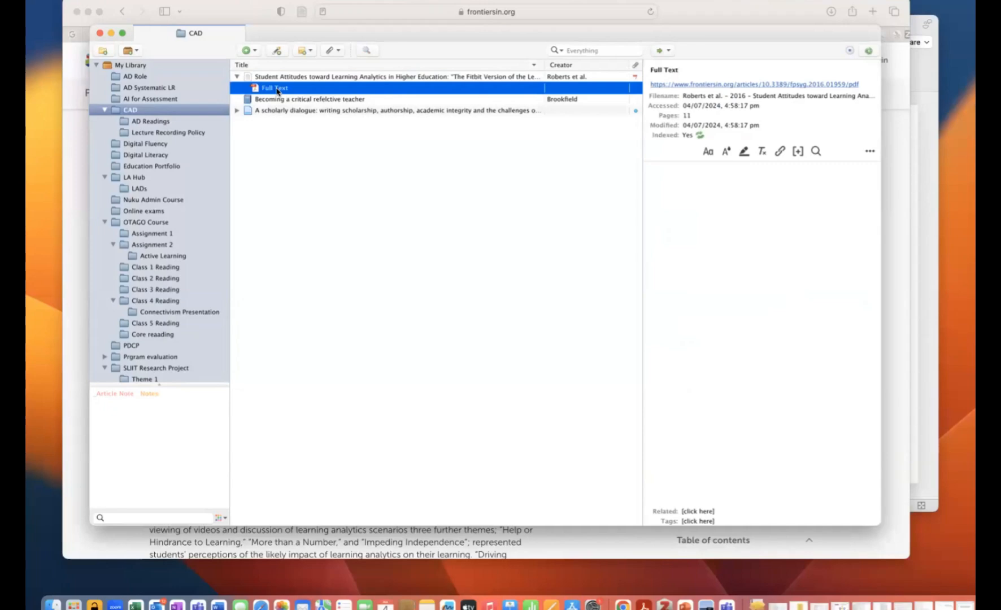
- Open the Full Text PDF of the Student Attitudes article in the reader and return to the CAD collection
double_click(277, 89)
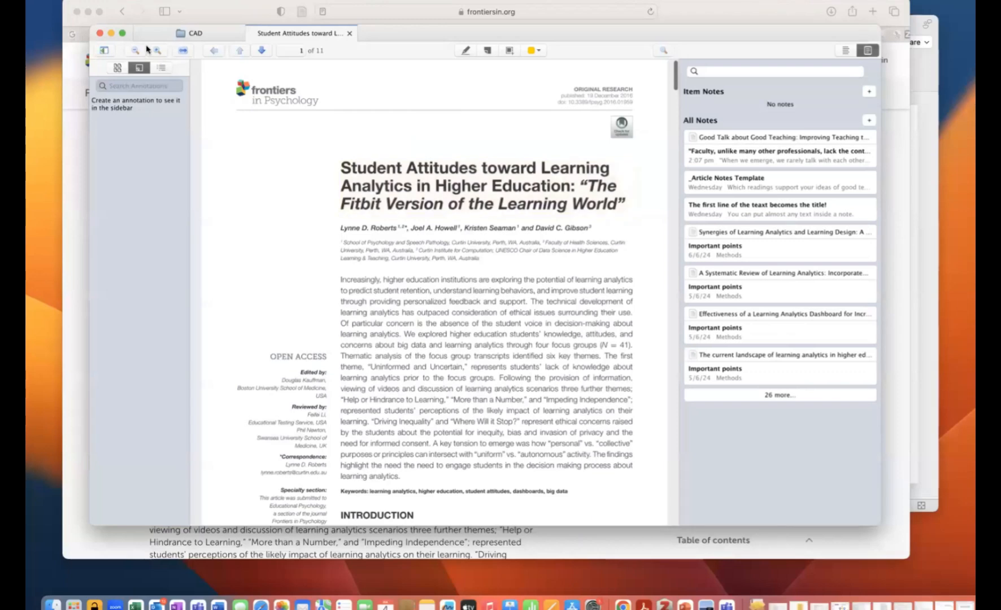
left_click(205, 34)
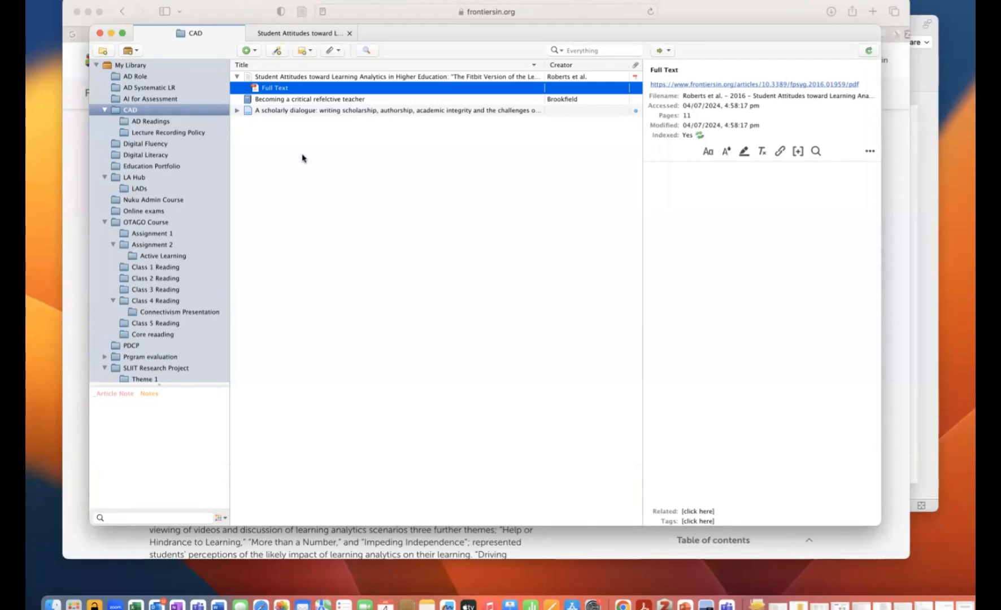
- Switch to the browser and look over the Frontiers page of the Student Attitudes article in full screen
left_click(892, 537)
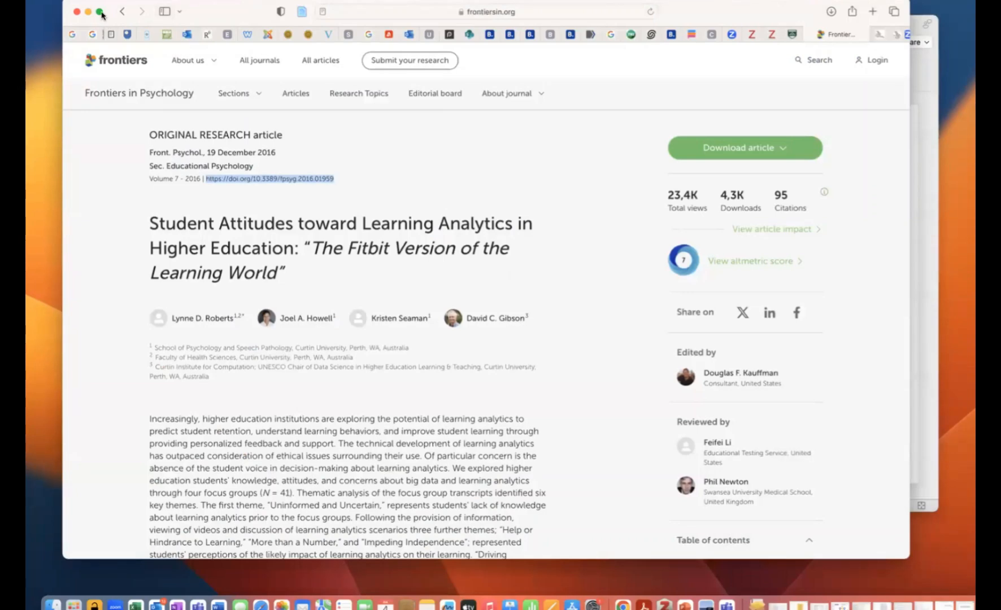
left_click(100, 12)
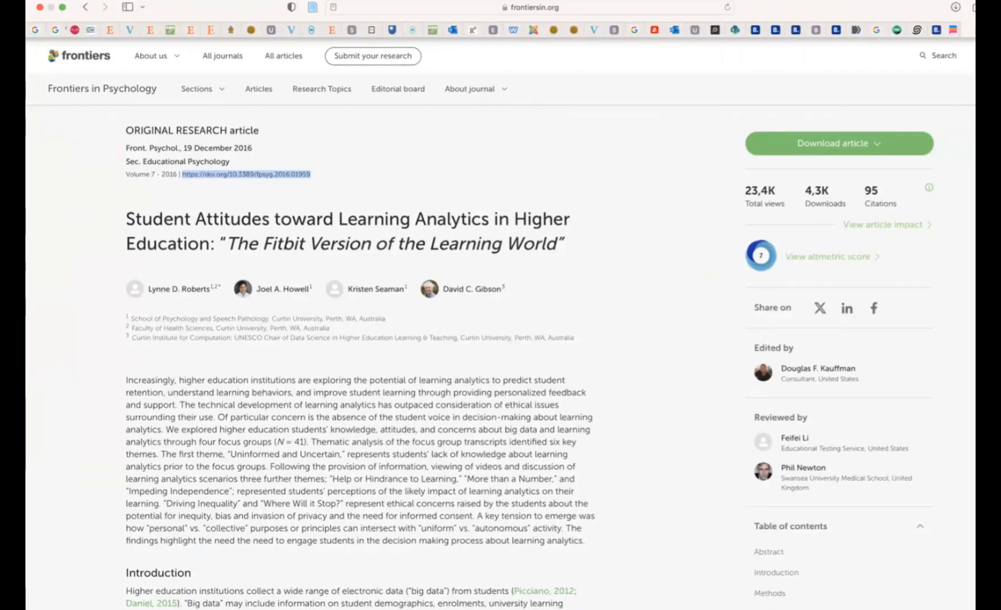
left_click(62, 7)
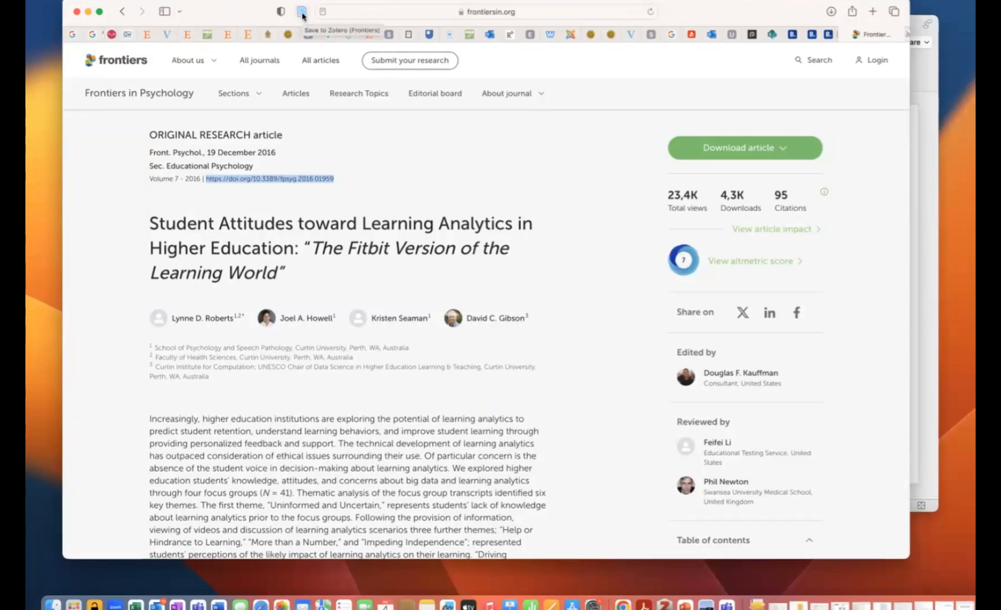
left_click(99, 12)
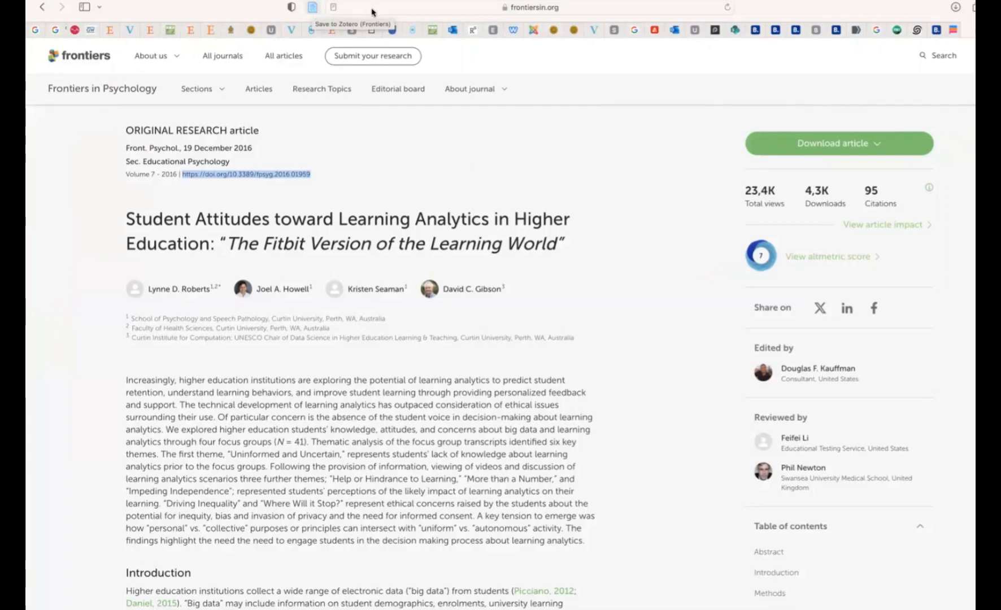
left_click(313, 9)
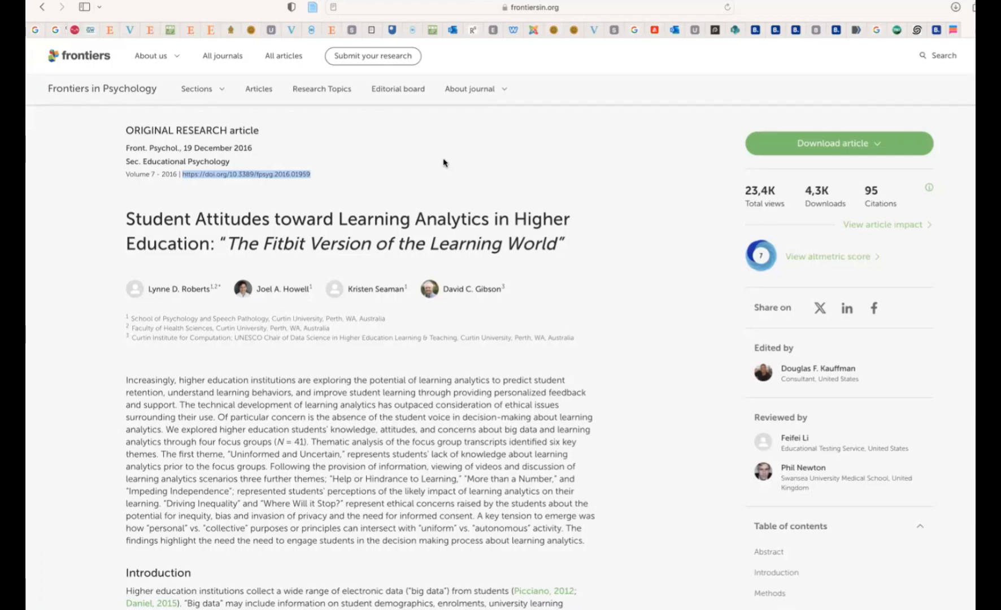
left_click(333, 189)
scroll(332, 189, "down", 5)
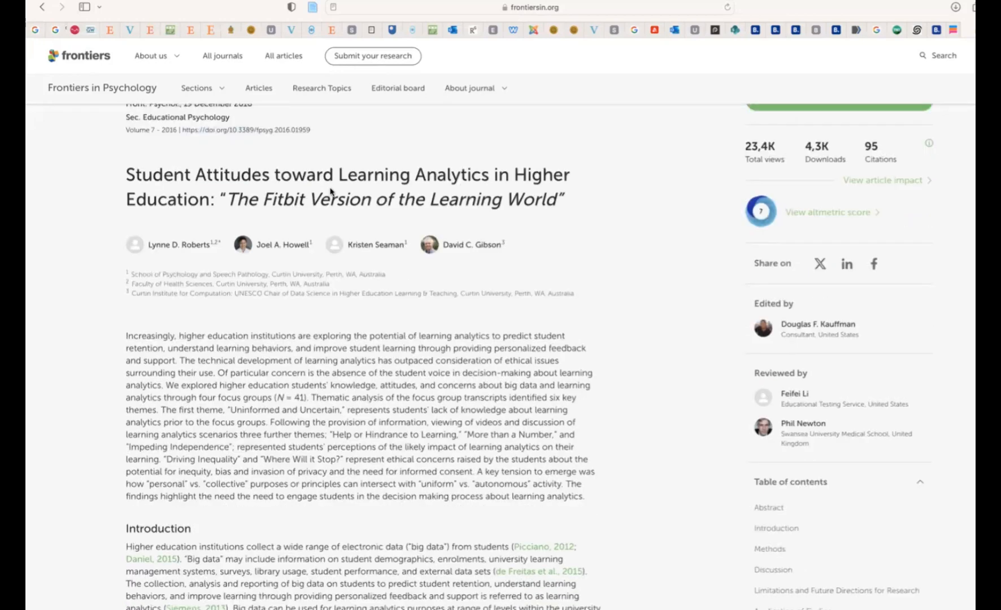
scroll(330, 191, "up", 5)
scroll(331, 192, "down", 5)
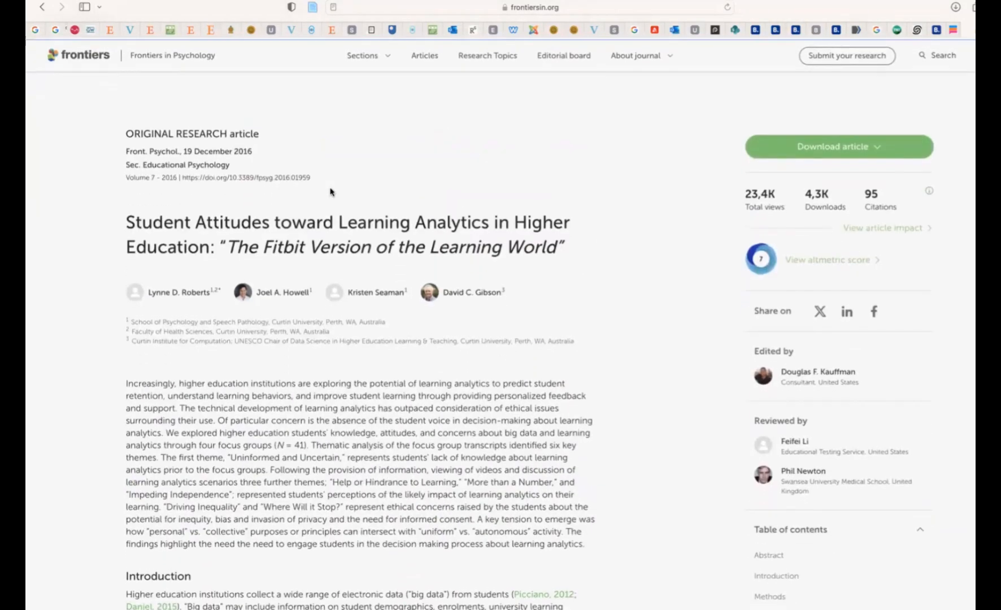
scroll(209, 159, "down", 10)
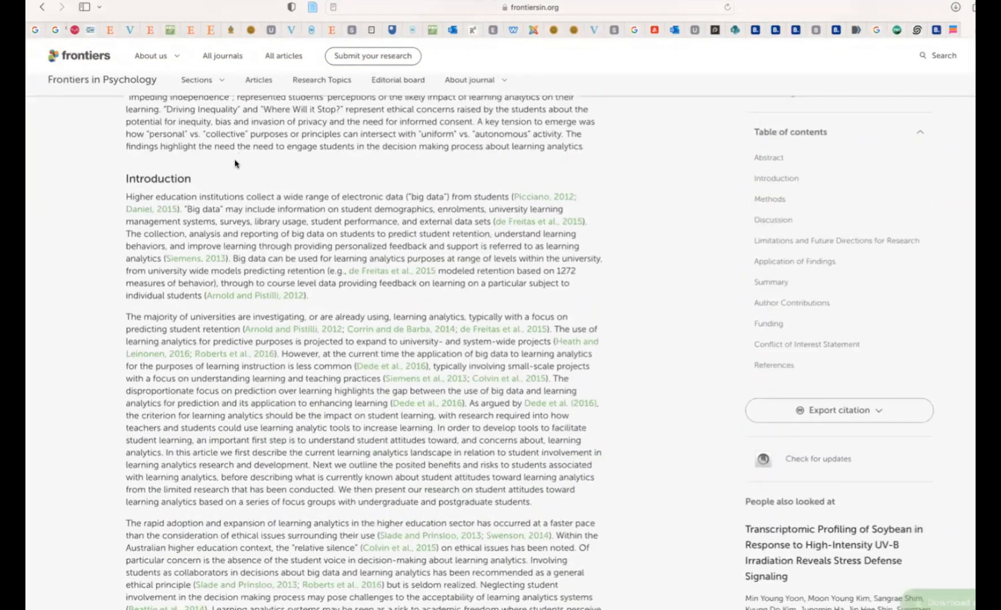
scroll(197, 80, "up", 15)
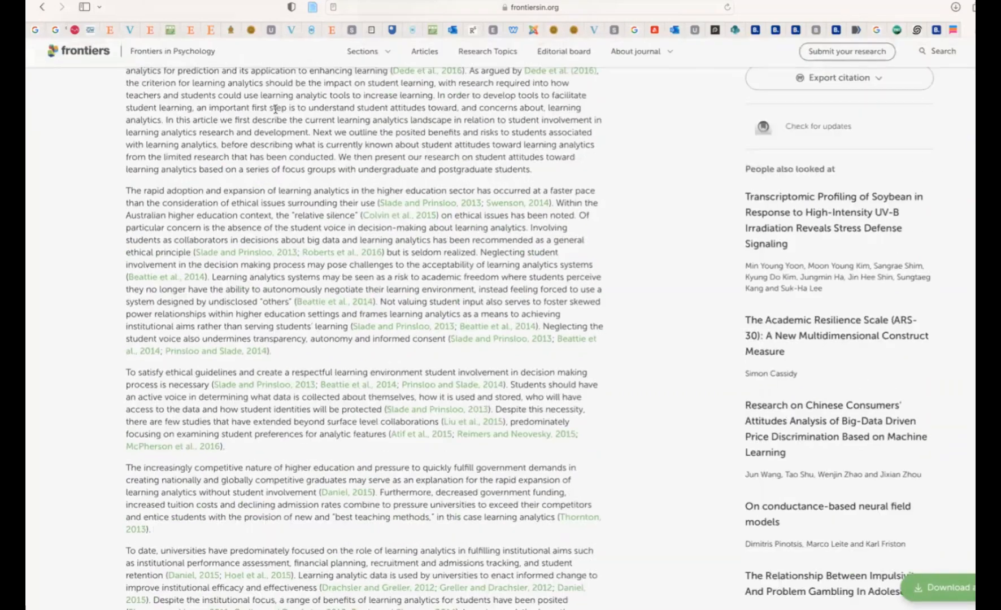
- Go back to the Te Waharoa search results and open the "A large-scale implementation of predictive learning analytics in higher education" record
left_click(41, 7)
left_click(44, 7)
scroll(393, 324, "down", 5)
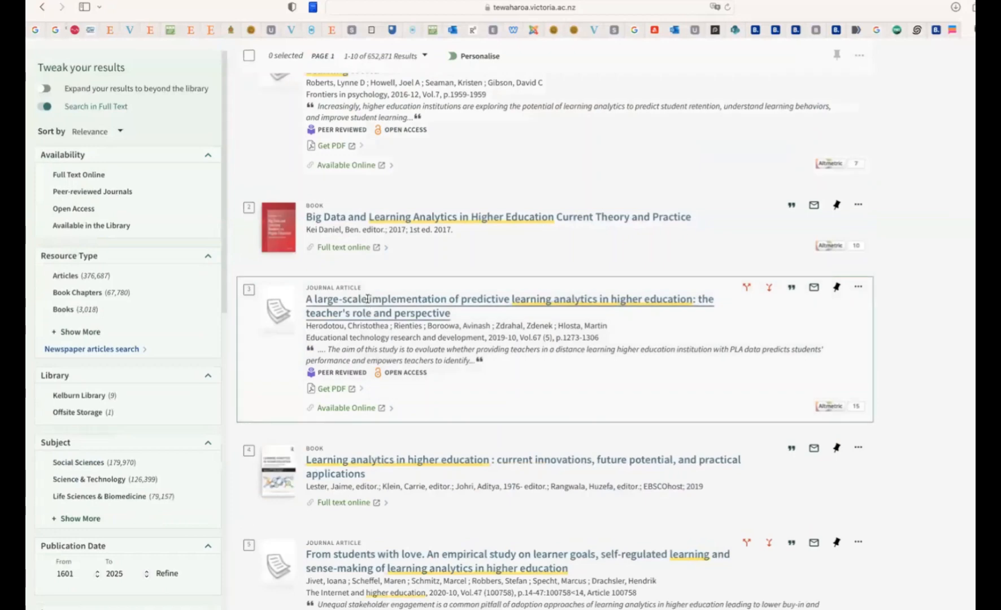
left_click(367, 300)
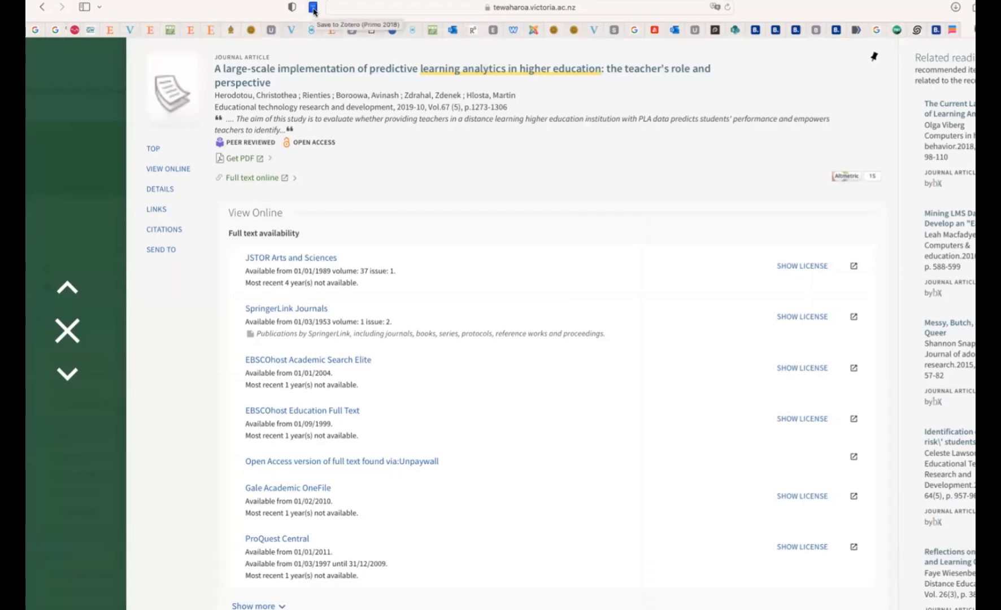
- Save the record to the CAD collection with the Zotero connector and bring up further target collections
left_click(314, 7)
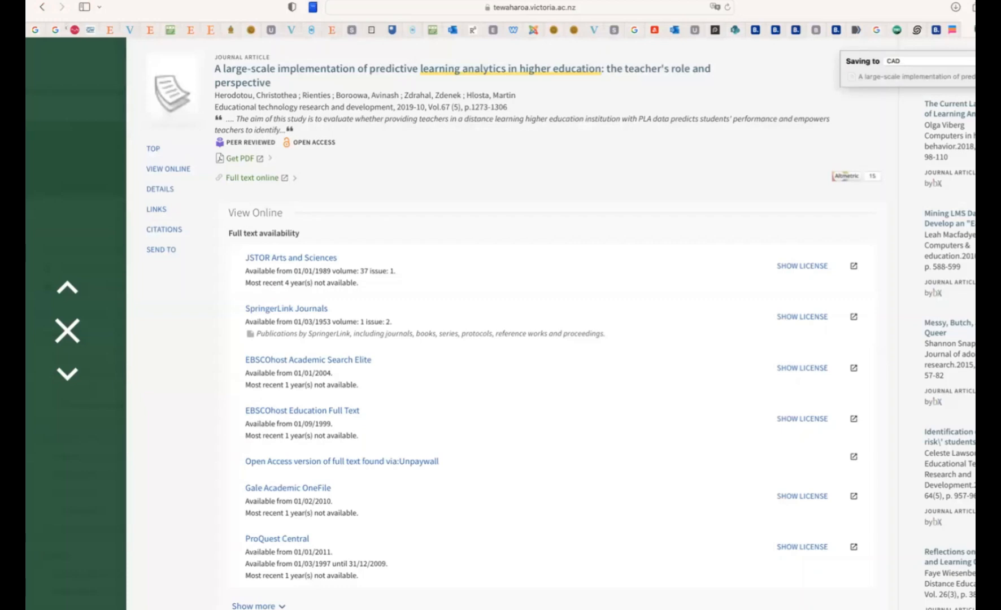
left_click(892, 62)
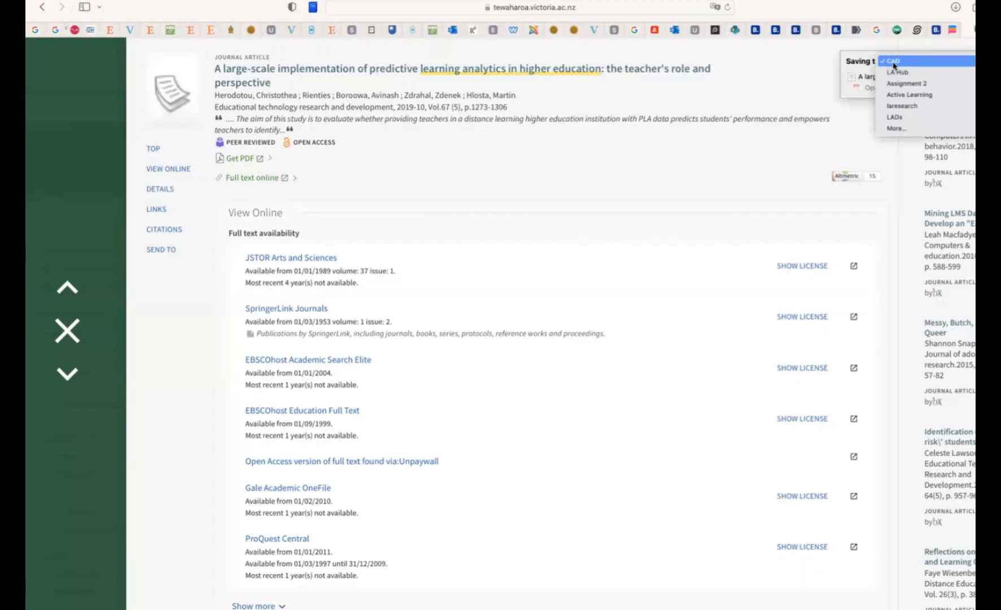
left_click(901, 130)
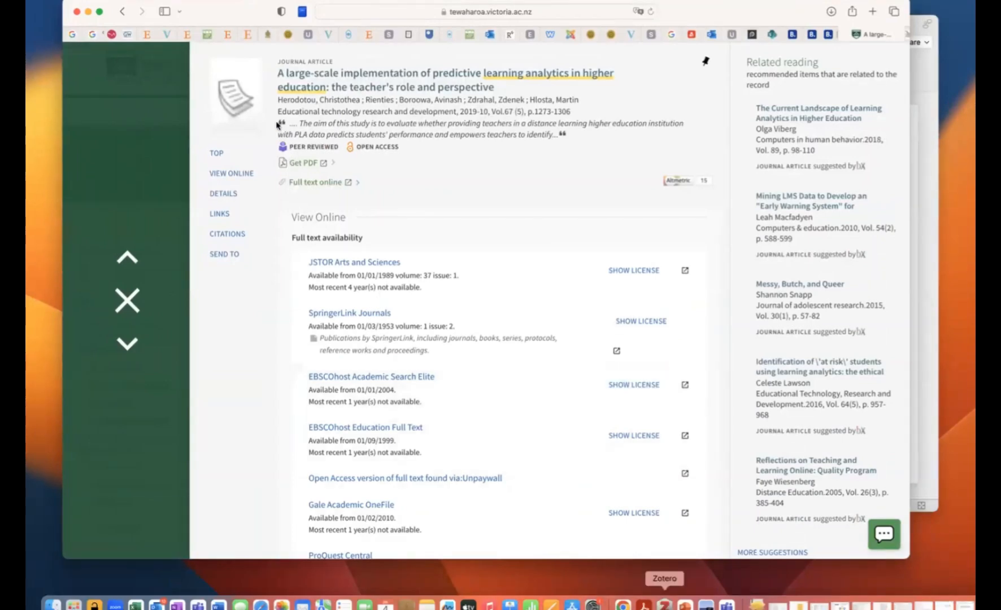
- Switch to Zotero, check the Full Text attachment under the "A large-scale implementation" article and collapse the expanded articles
left_click(665, 605)
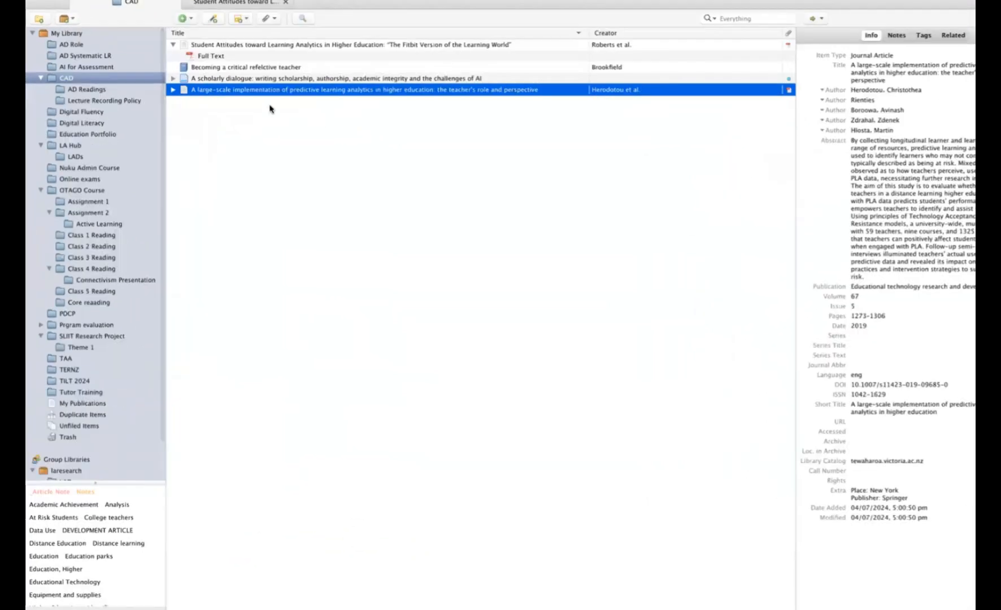
left_click(173, 90)
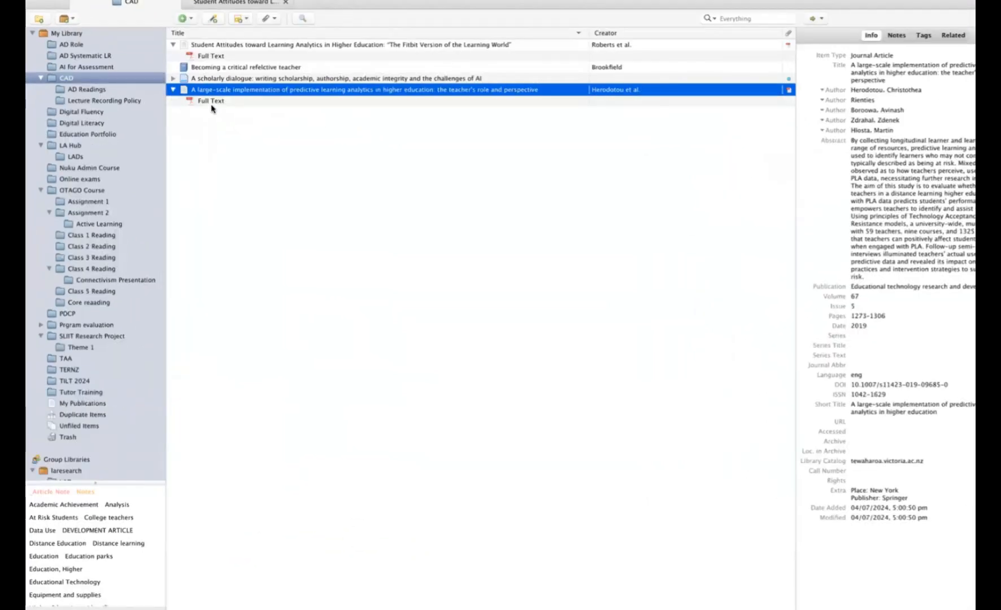
left_click(212, 102)
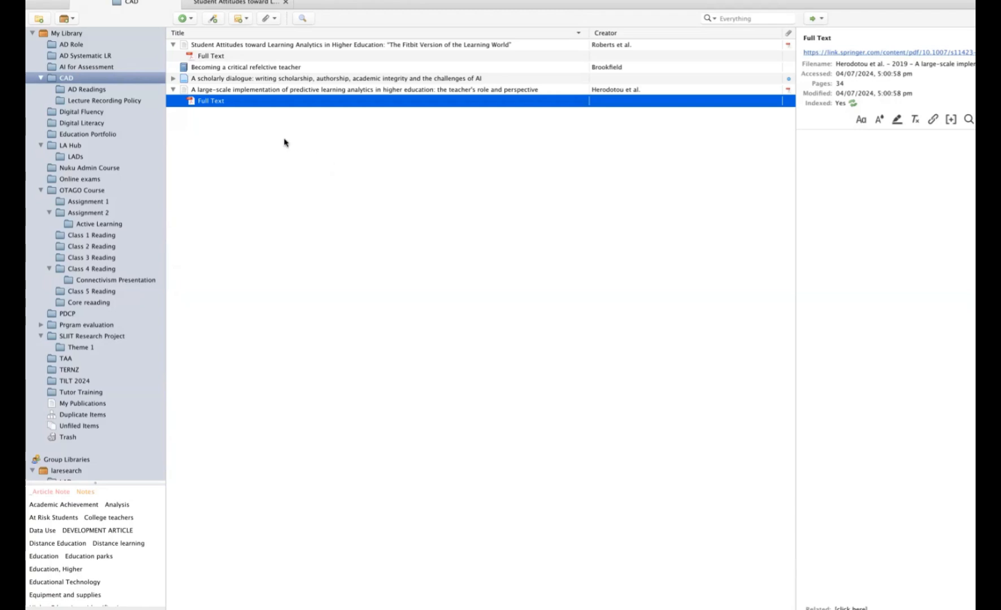
left_click(172, 87)
left_click(173, 44)
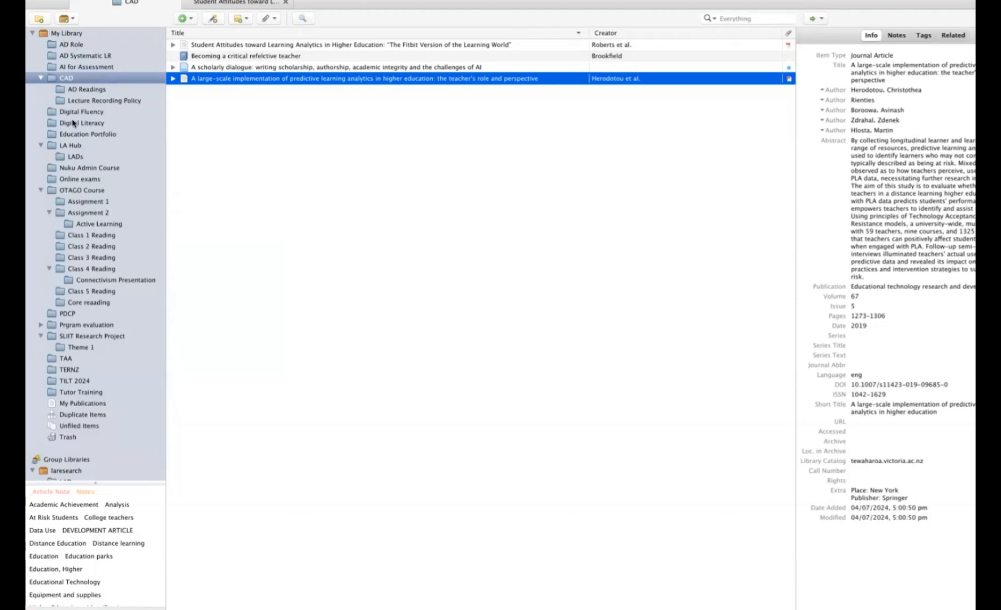
- Select the Student Attitudes article in the CAD collection and look at the attachment nested under it
left_click(69, 47)
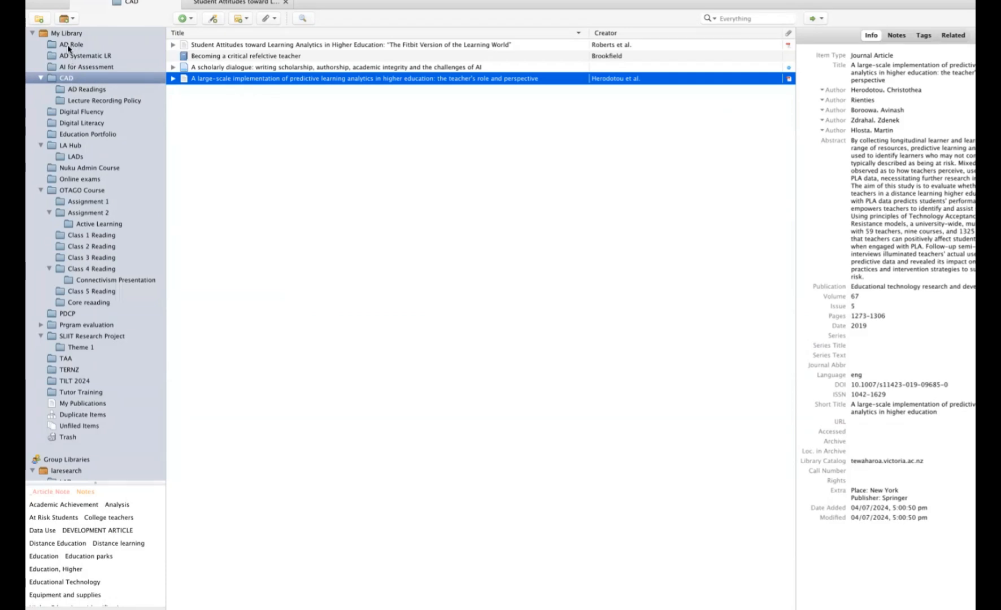
left_click(64, 79)
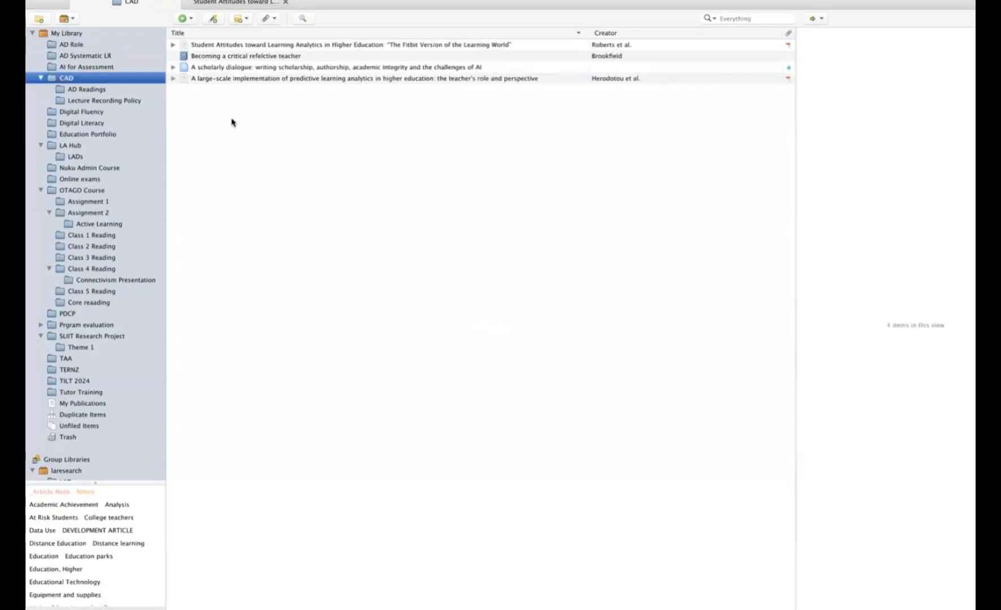
left_click(218, 47)
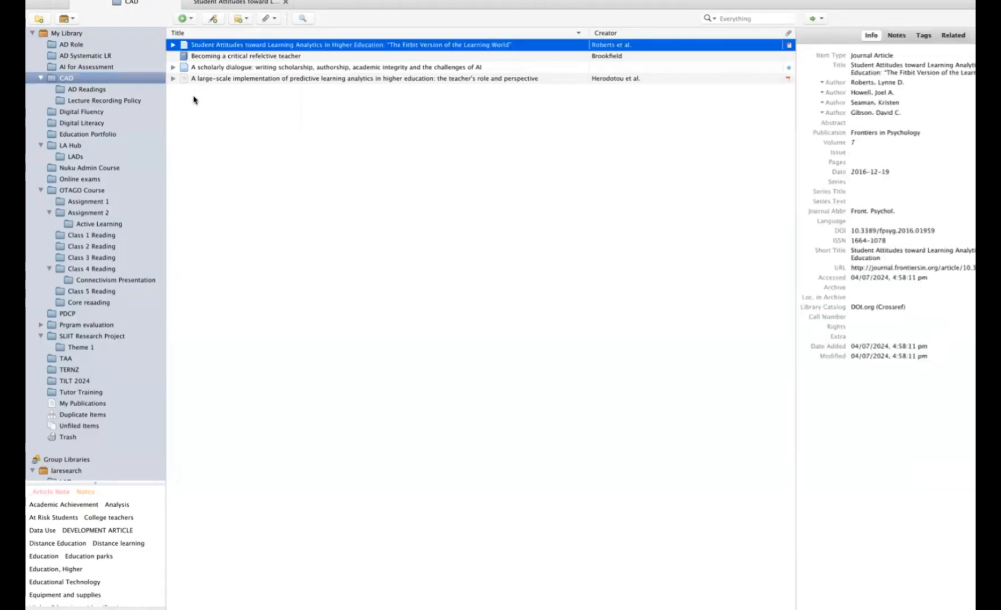
left_click(173, 45)
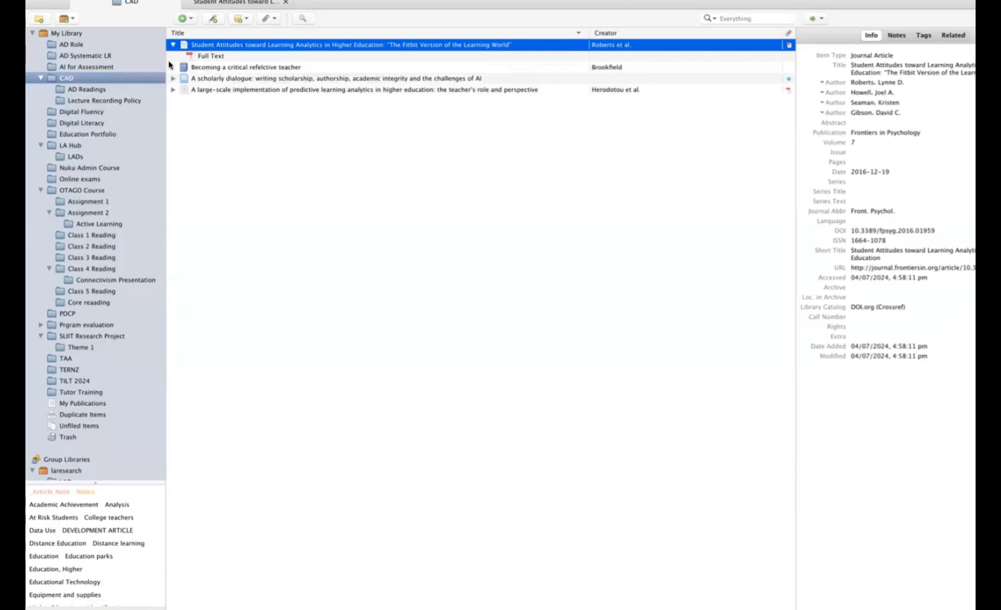
left_click(172, 47)
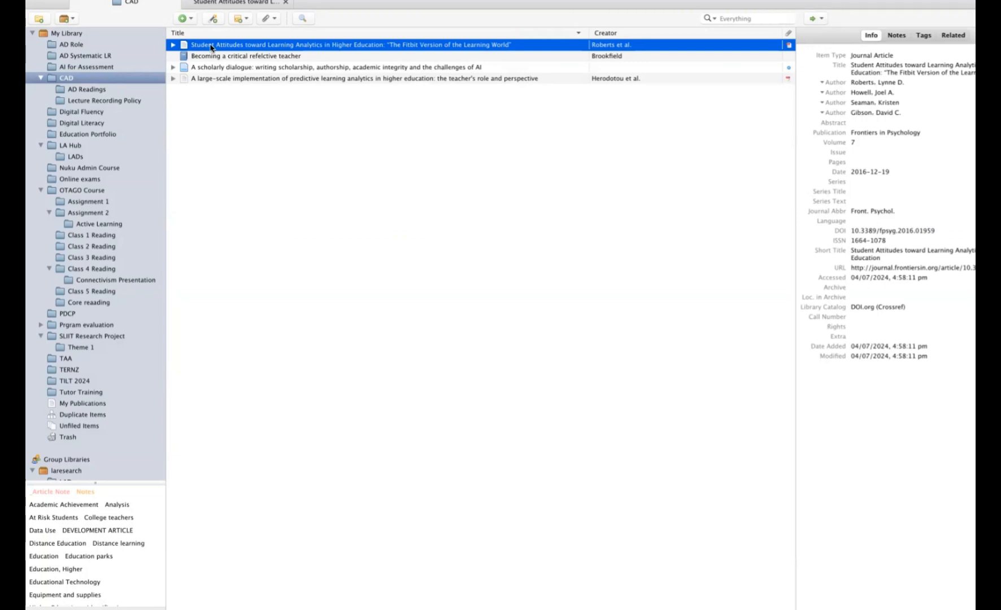
- Add an empty child note to the Student Attitudes article, compare it with the Full Text attachment and collapse the article
left_click(247, 22)
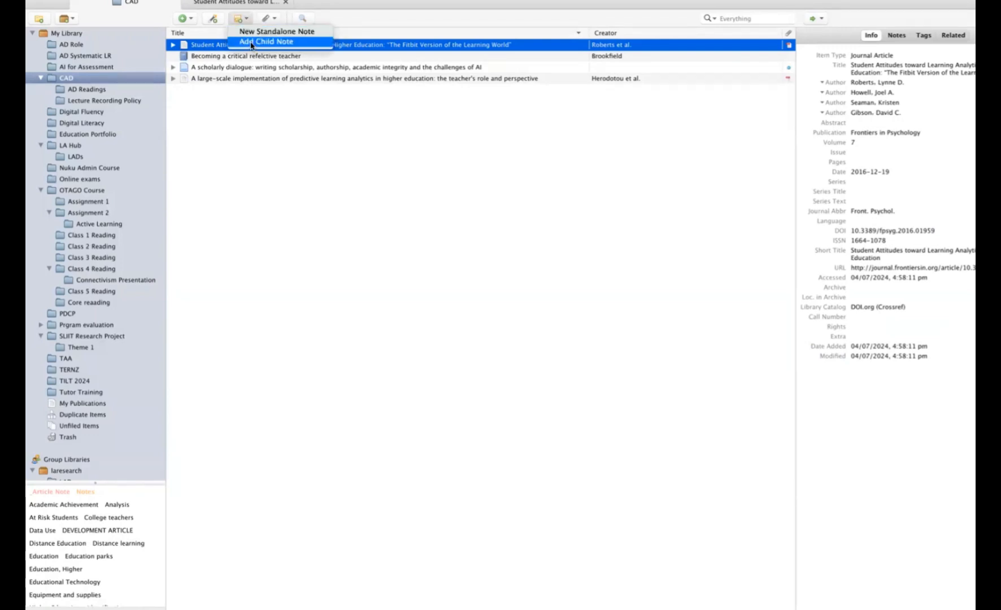
left_click(252, 44)
left_click(208, 57)
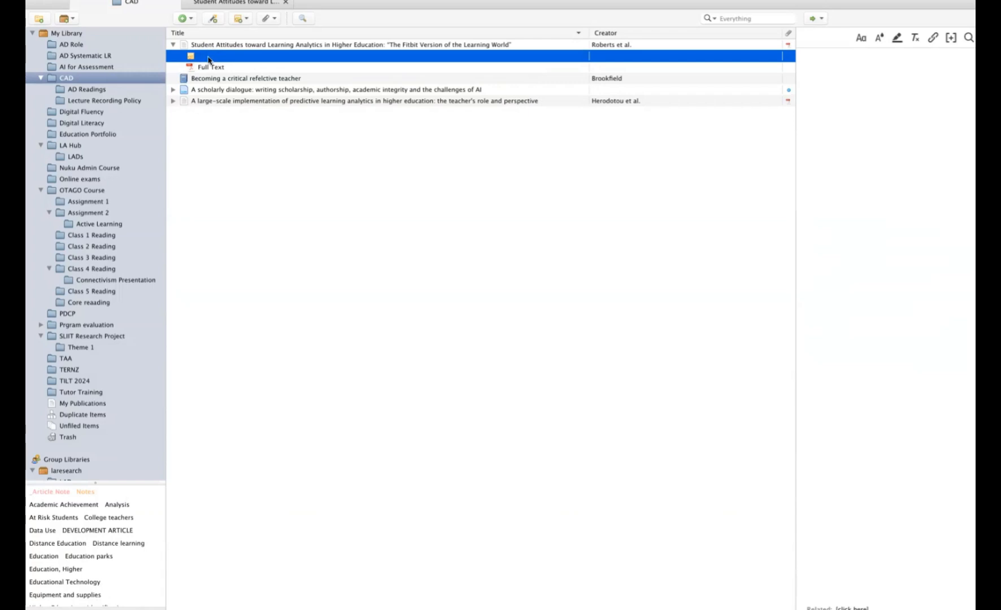
left_click(211, 68)
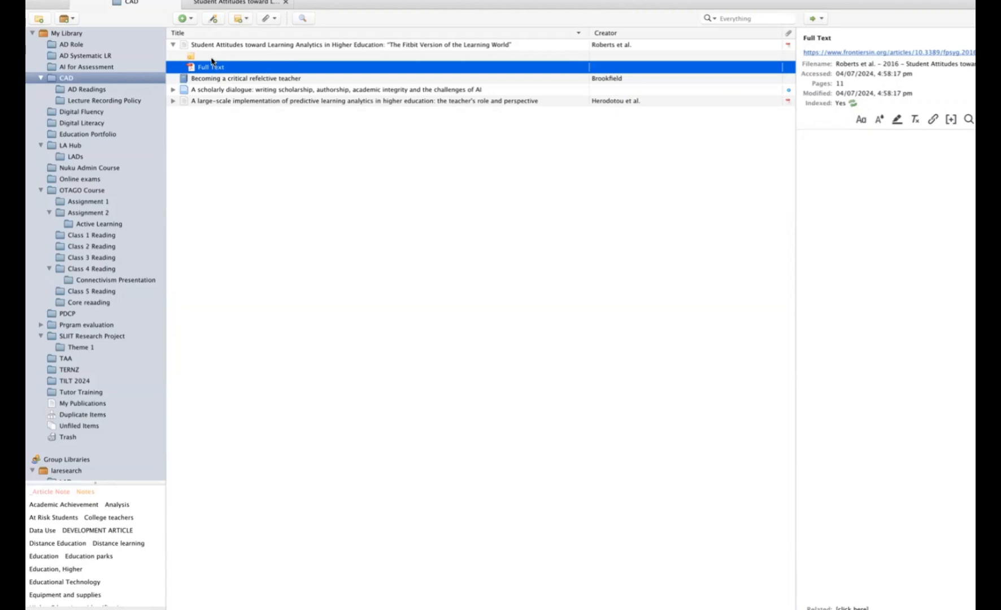
left_click(211, 59)
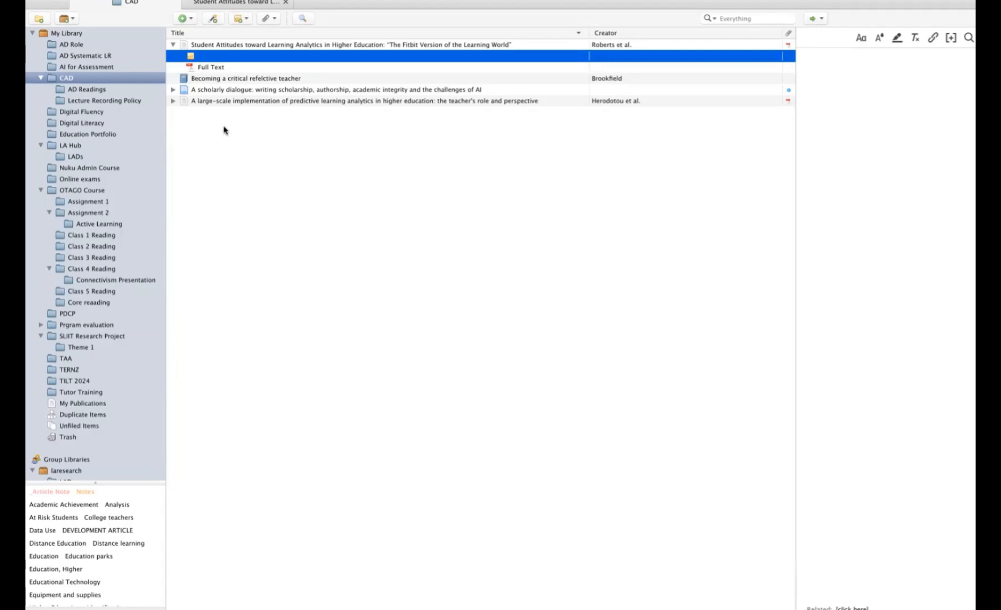
left_click(173, 45)
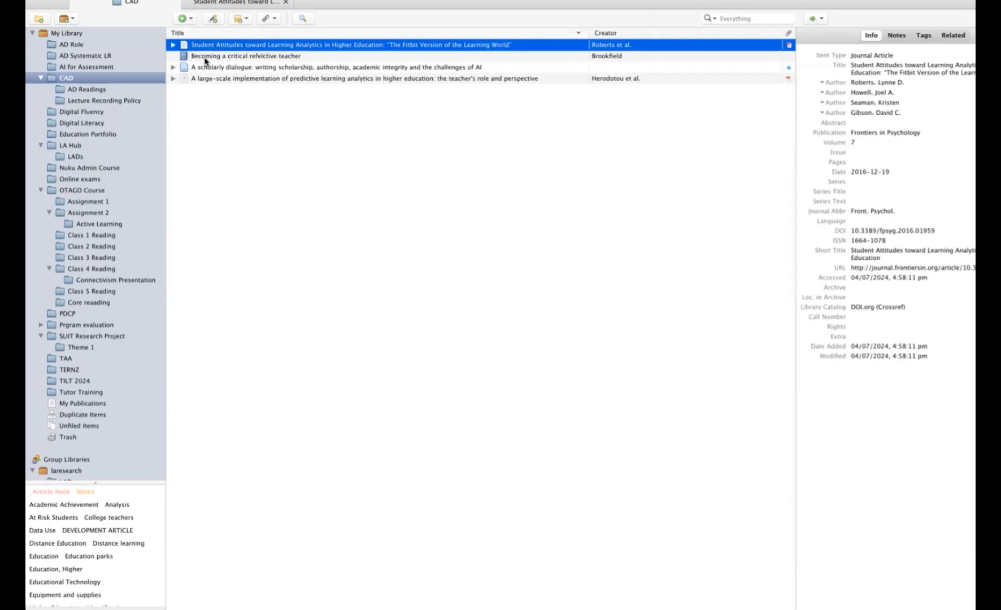
- Create a standalone note in the CAD collection, view it briefly in its own window and place the cursor in its text
left_click(247, 21)
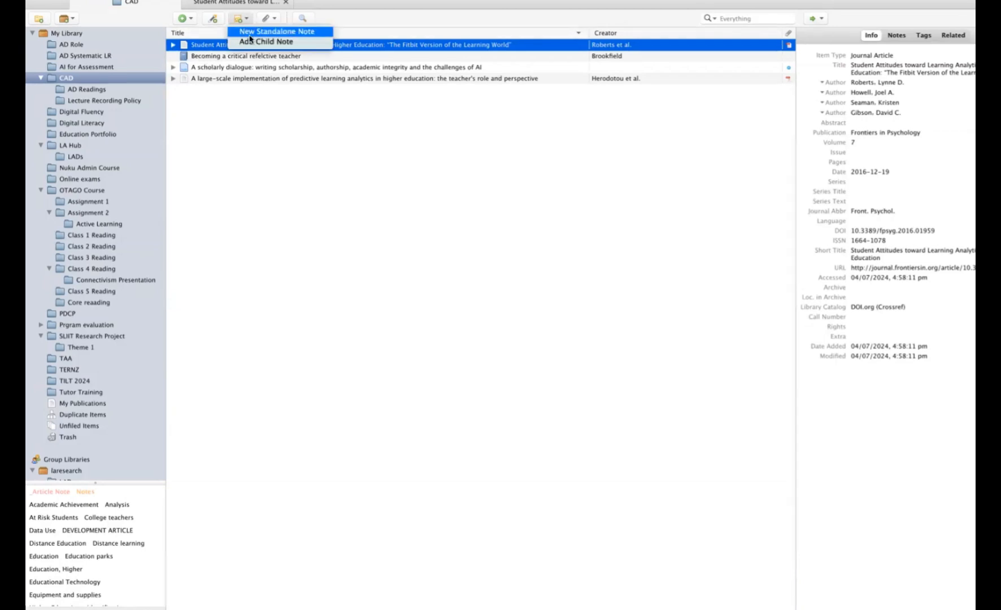
left_click(251, 32)
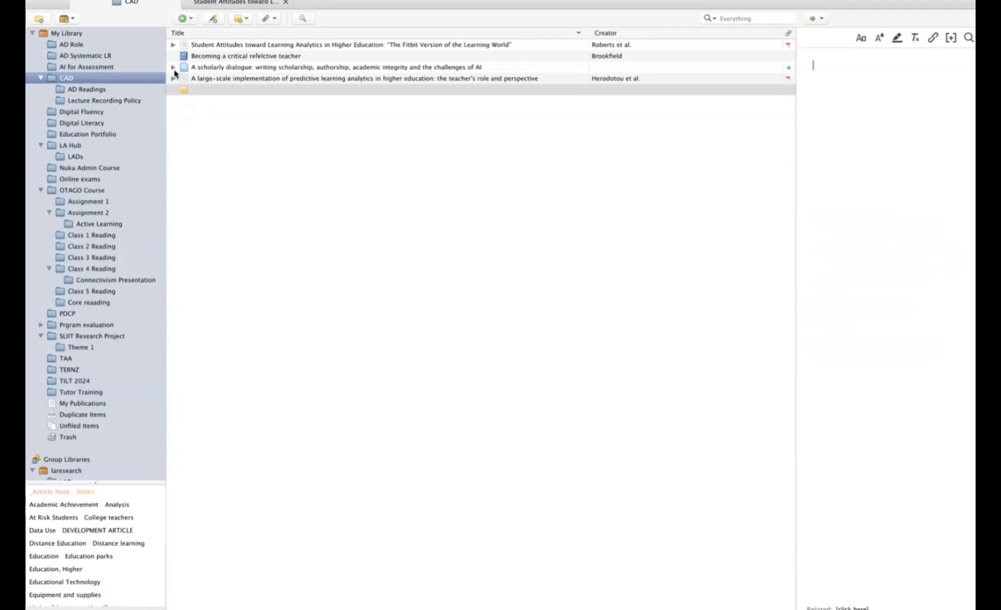
left_click(198, 91)
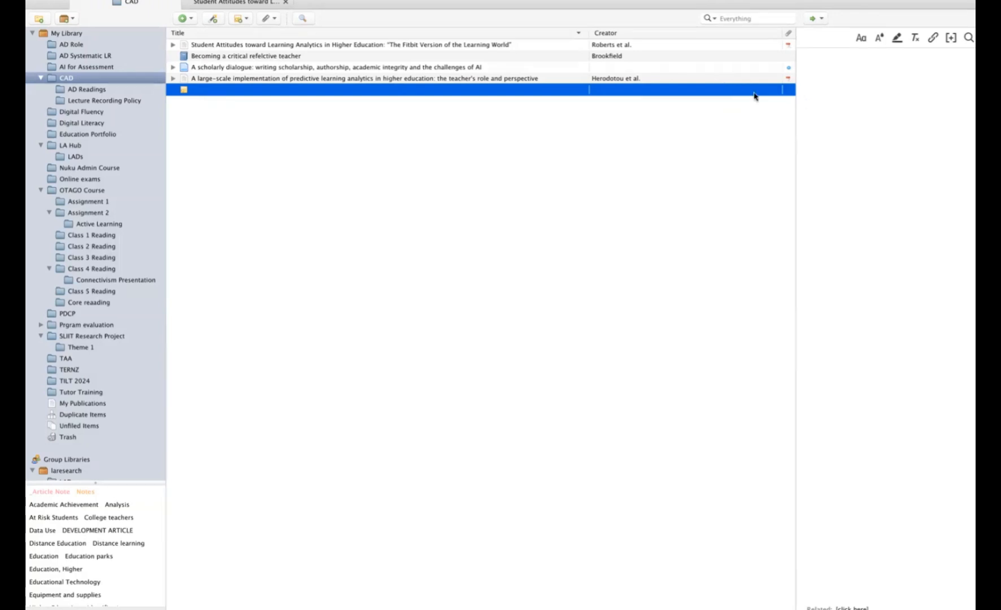
double_click(303, 91)
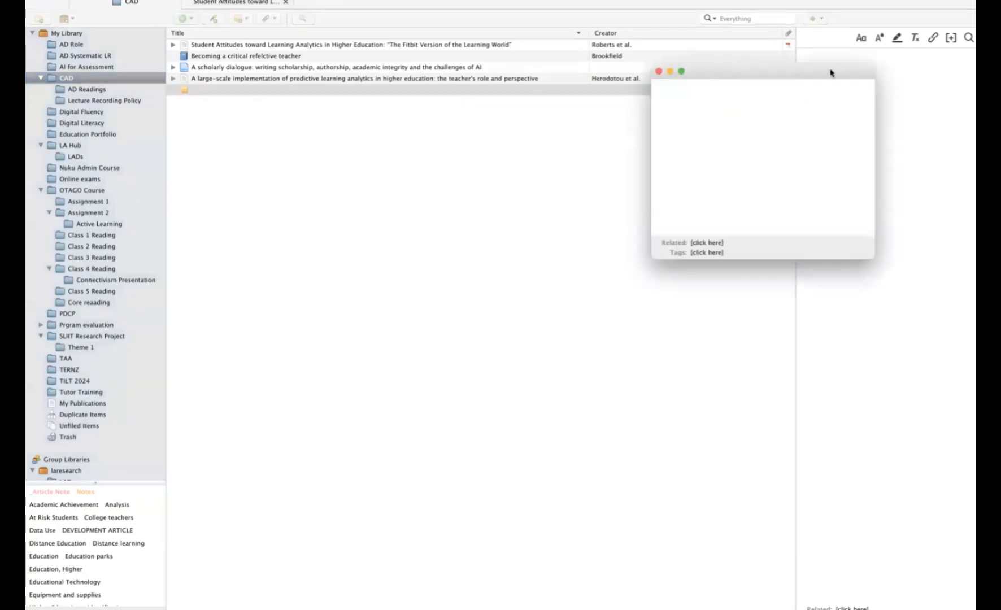
left_click(659, 70)
left_click(814, 69)
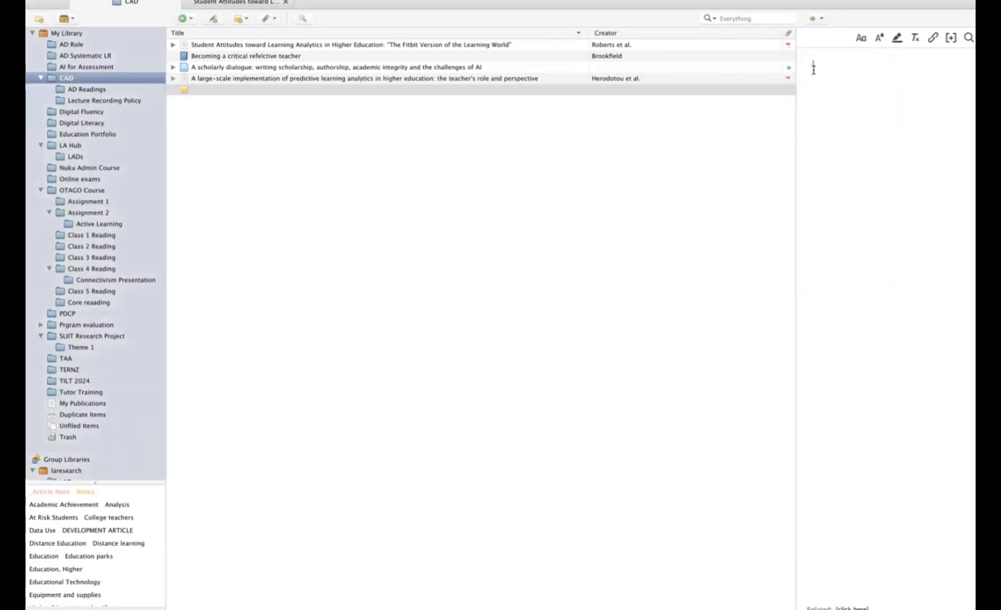
- Enter "Further research areas" as the text of the new standalone note in the CAD collection
type("Fur")
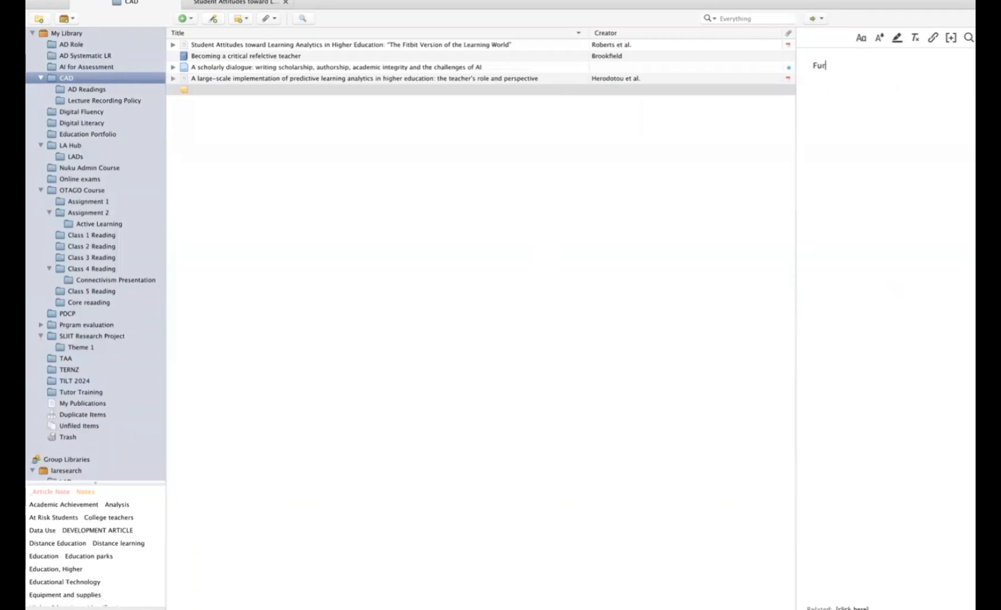
type("ther research areas")
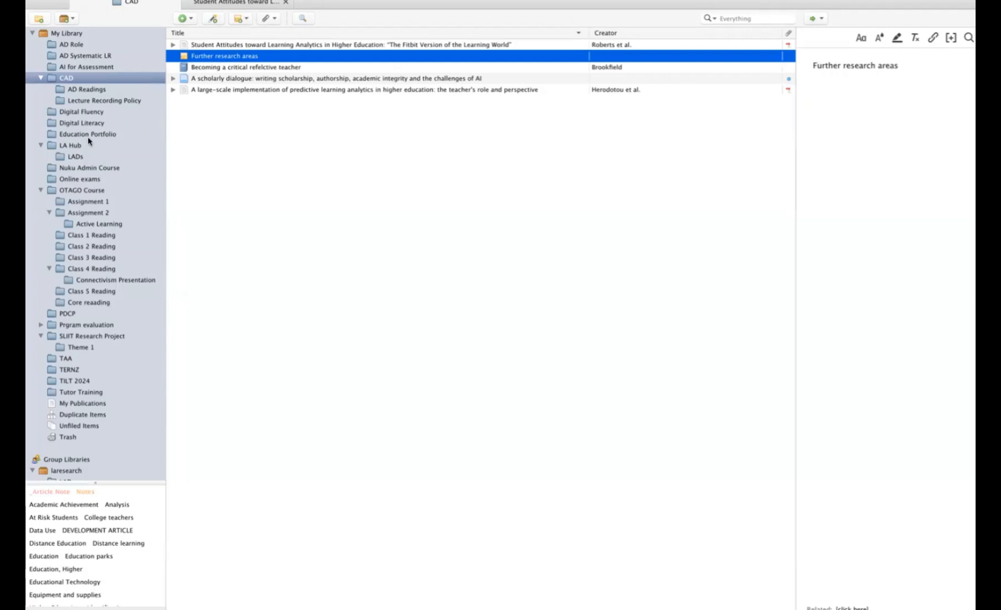
- Open the standalone note in the AI for Assessment collection and examine how its first line relates to its title
left_click(79, 67)
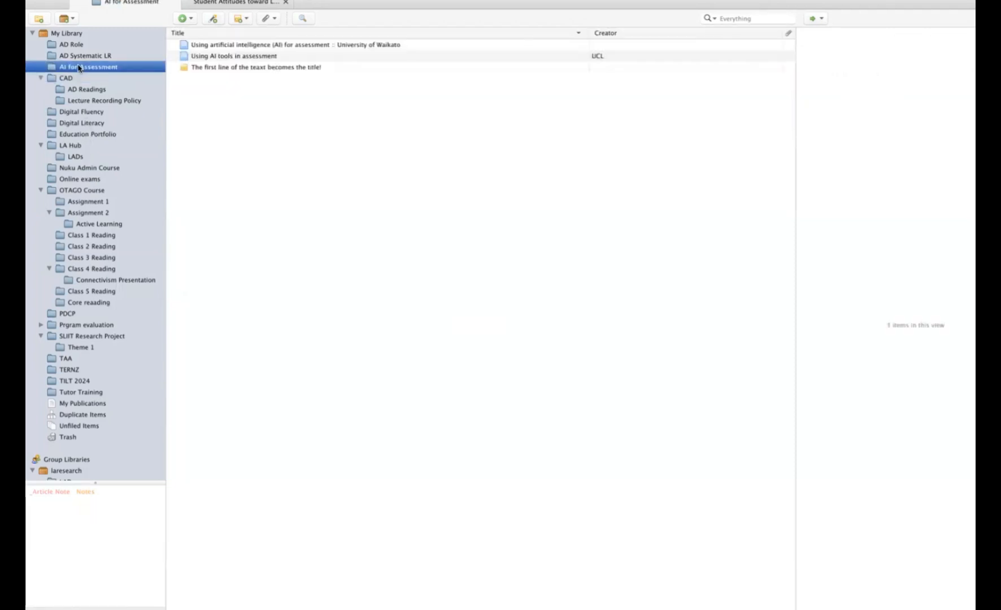
left_click(222, 69)
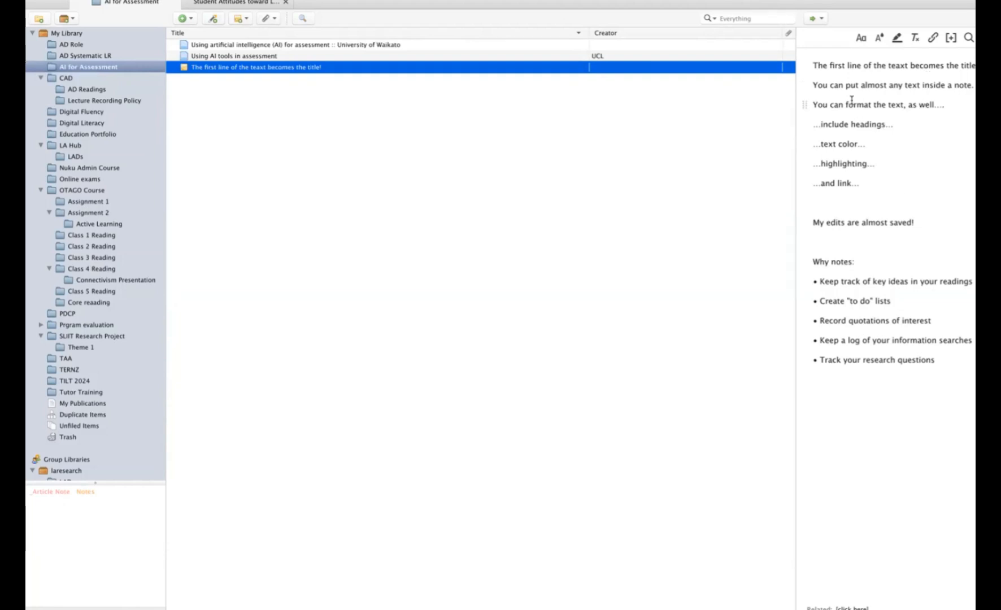
left_click_drag(813, 65, 936, 67)
left_click(902, 67)
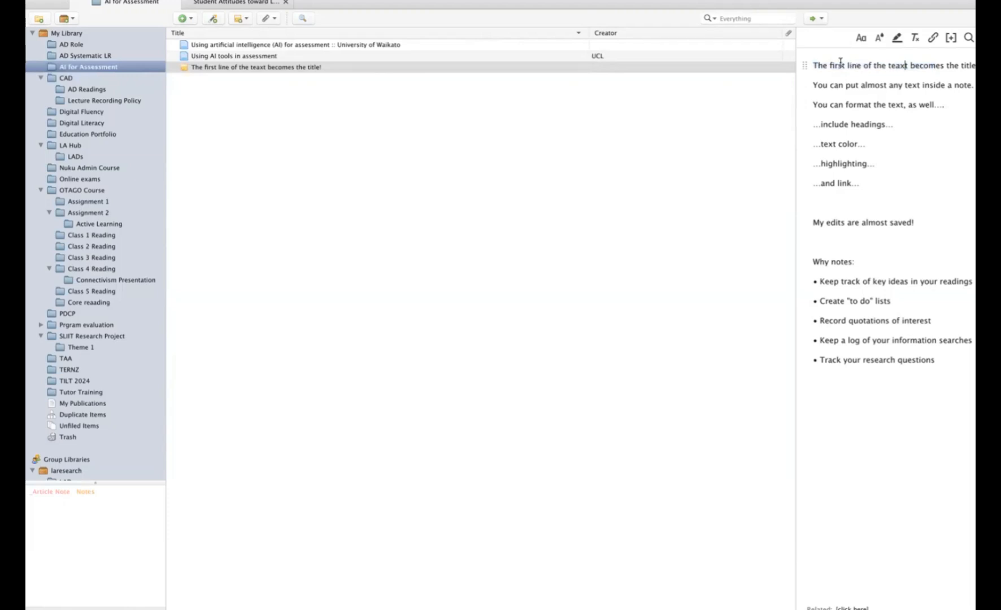
triple_click(905, 65)
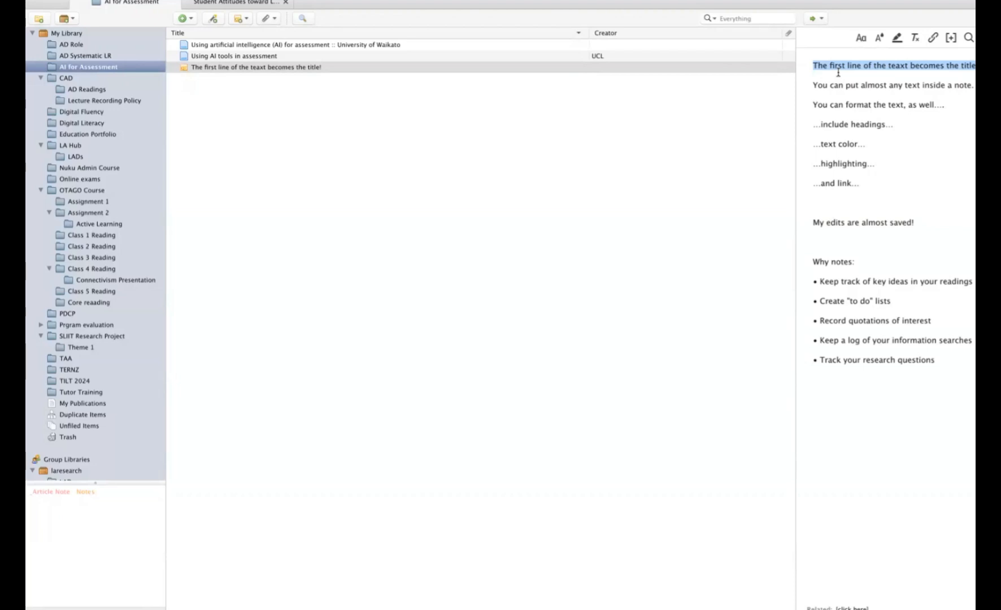
left_click(837, 69)
left_click_drag(813, 65, 974, 65)
left_click(962, 88)
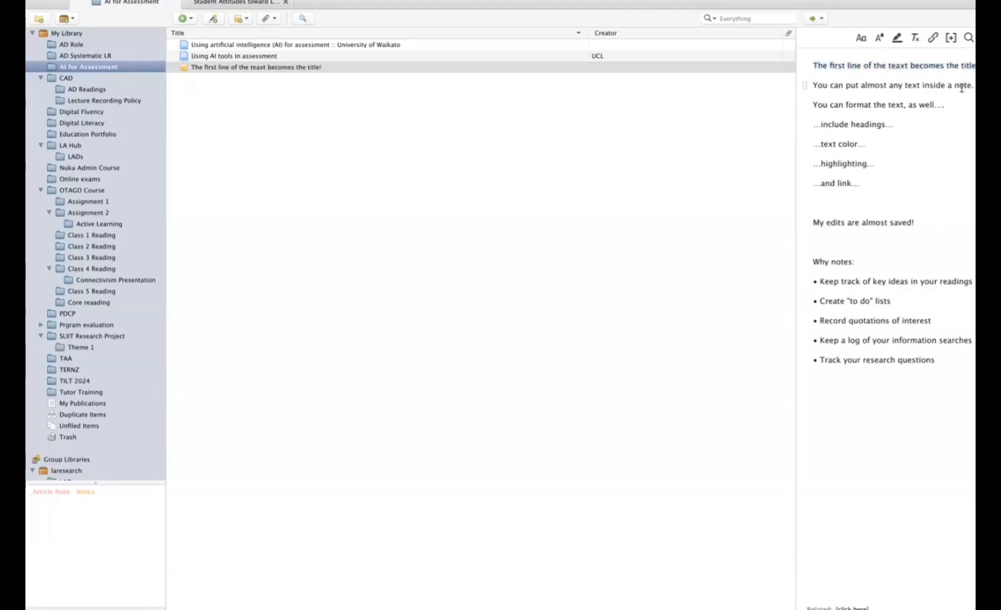
- Format the "…include headings…" line of the note as Heading 1
left_click_drag(903, 125, 793, 116)
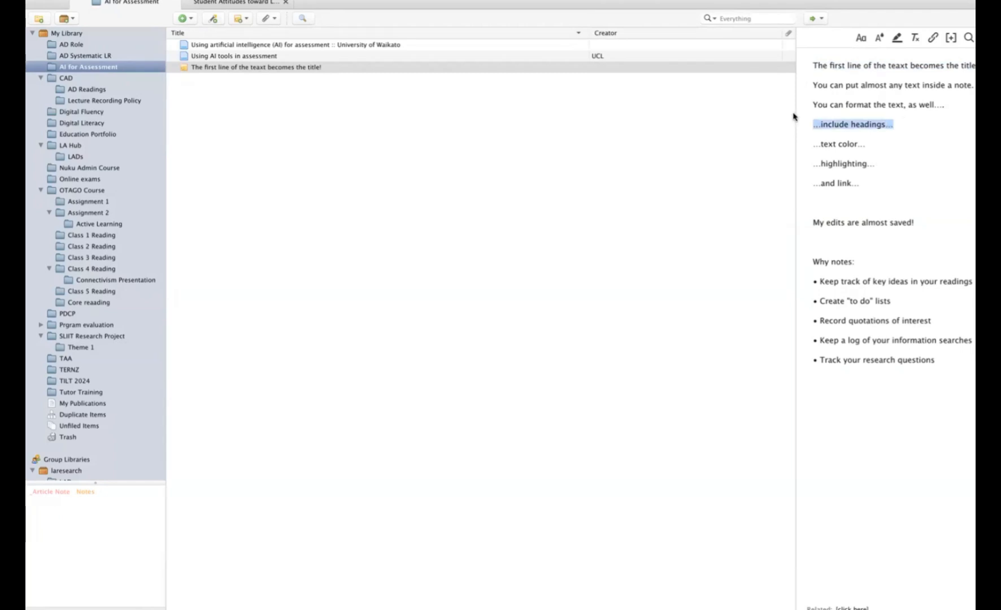
left_click(861, 38)
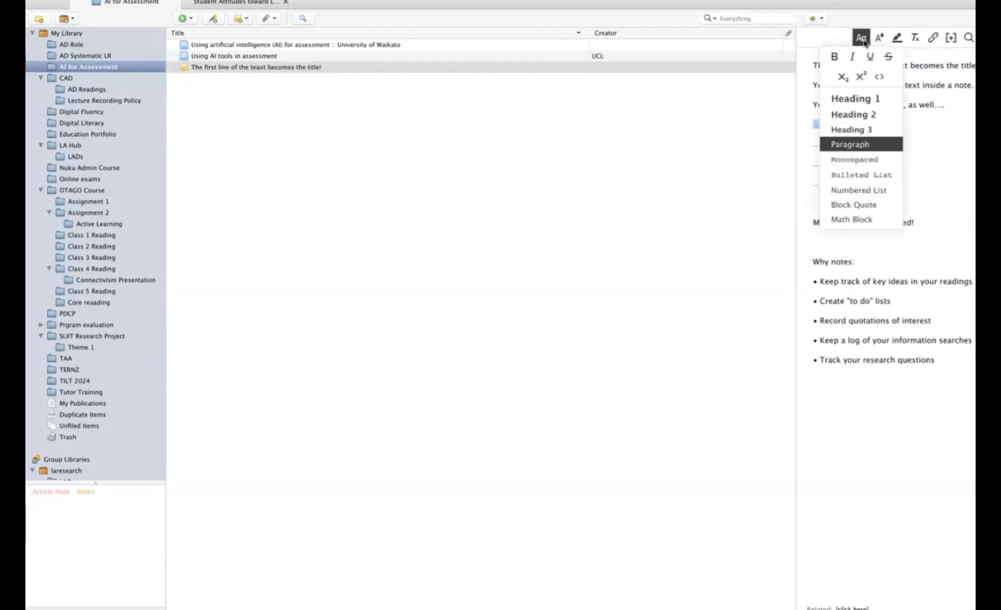
left_click(864, 97)
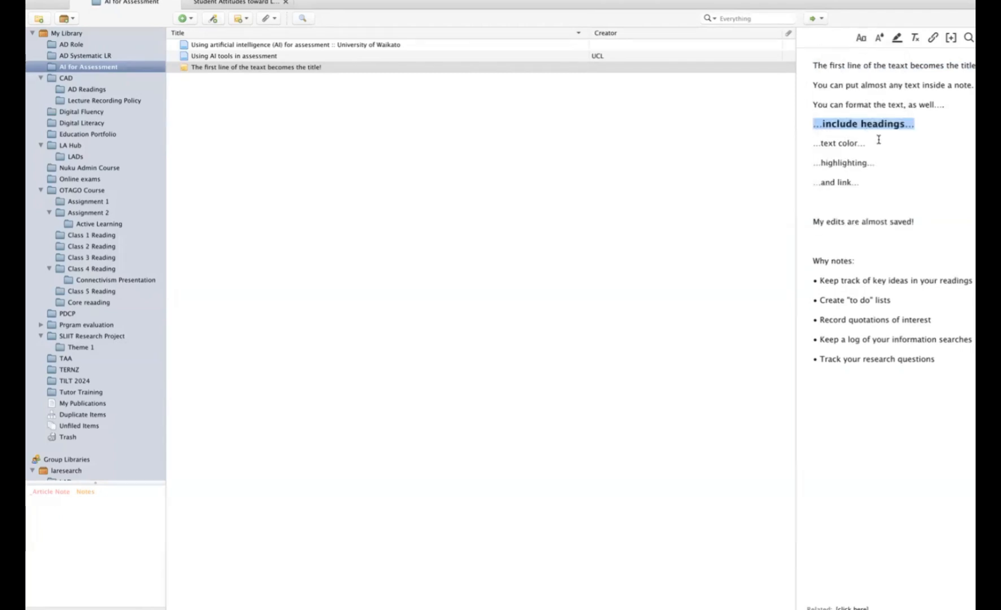
- Change the text color of the note's "…text color…" line to purple
left_click_drag(866, 143, 801, 138)
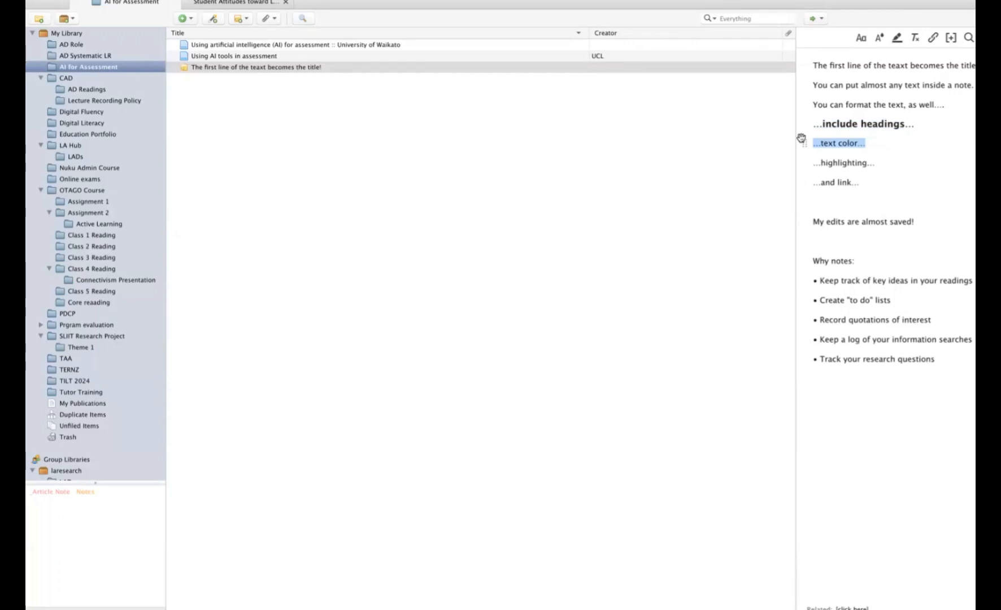
left_click(878, 38)
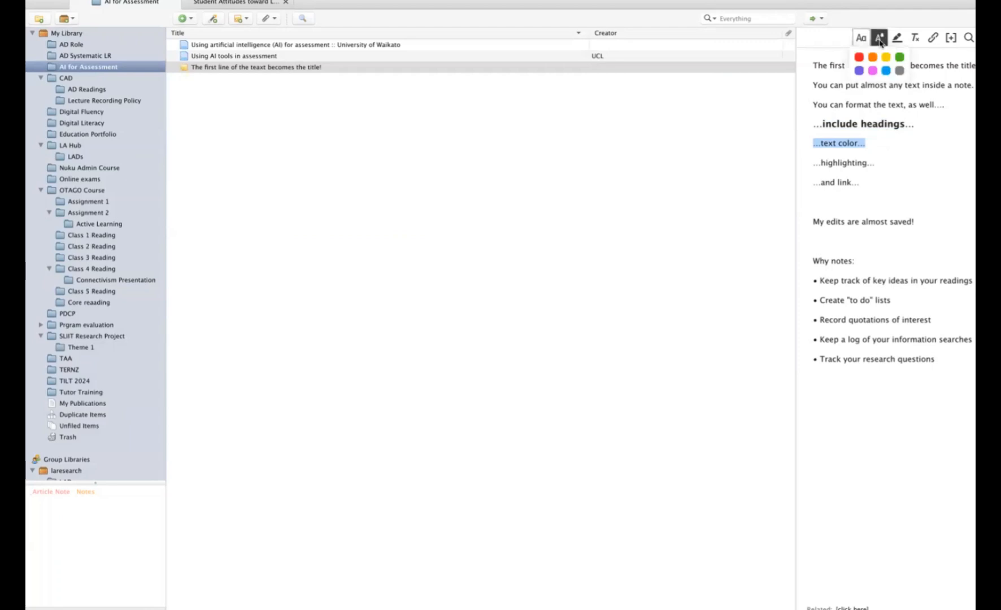
left_click(859, 70)
left_click(877, 135)
- Highlight the "…highlighting…" line of the note in blue
left_click_drag(878, 162, 813, 163)
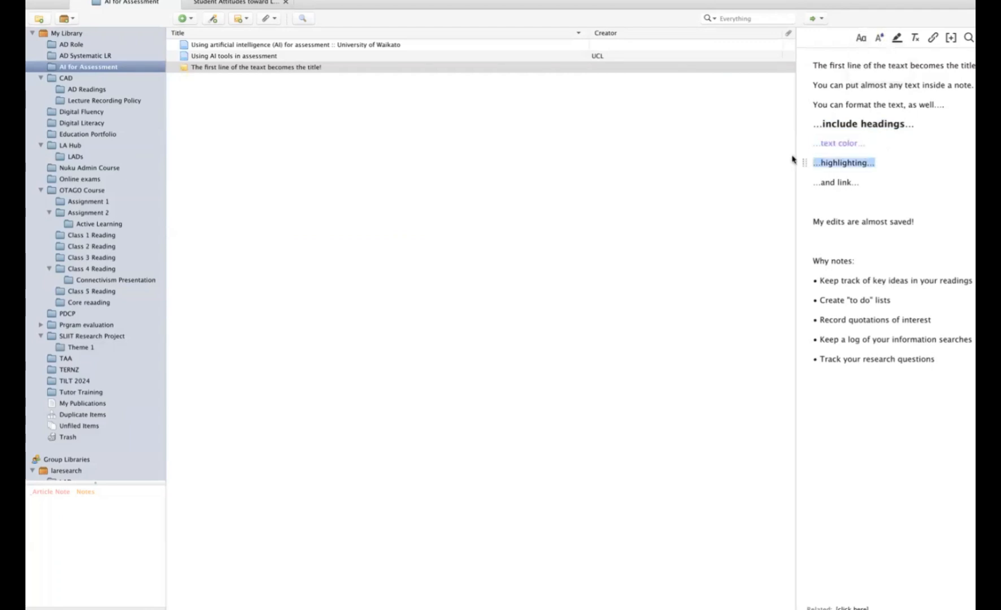
left_click(898, 38)
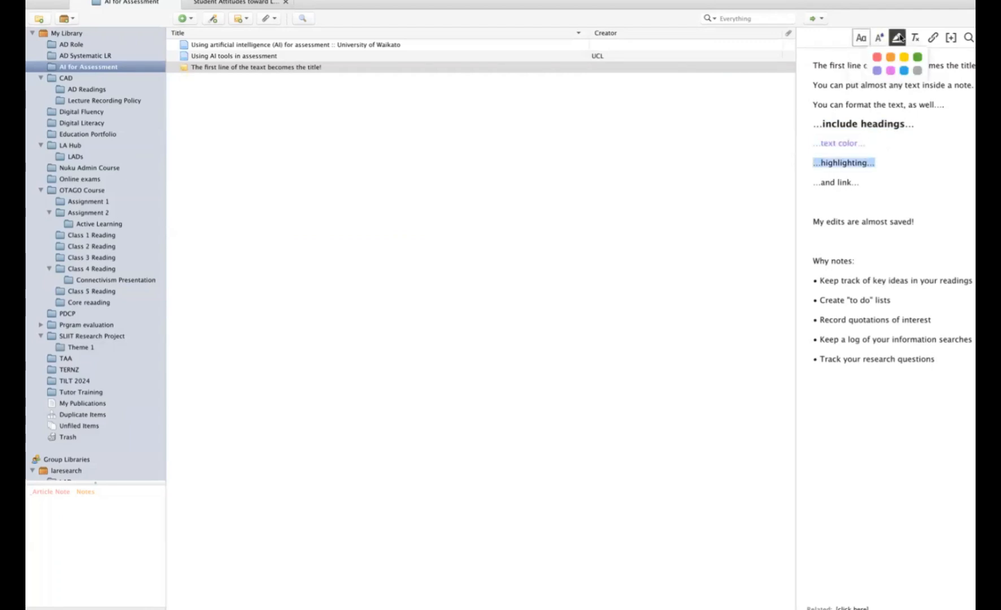
left_click(903, 71)
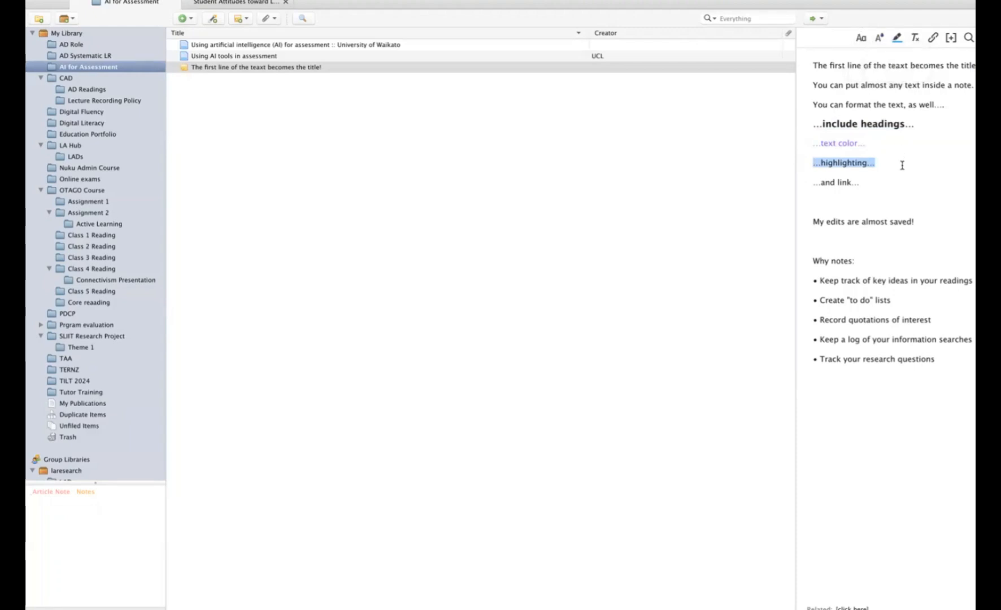
- Try to add a web link to the note's "…and link…" line
left_click(794, 180)
left_click_drag(794, 180, 882, 183)
left_click(932, 39)
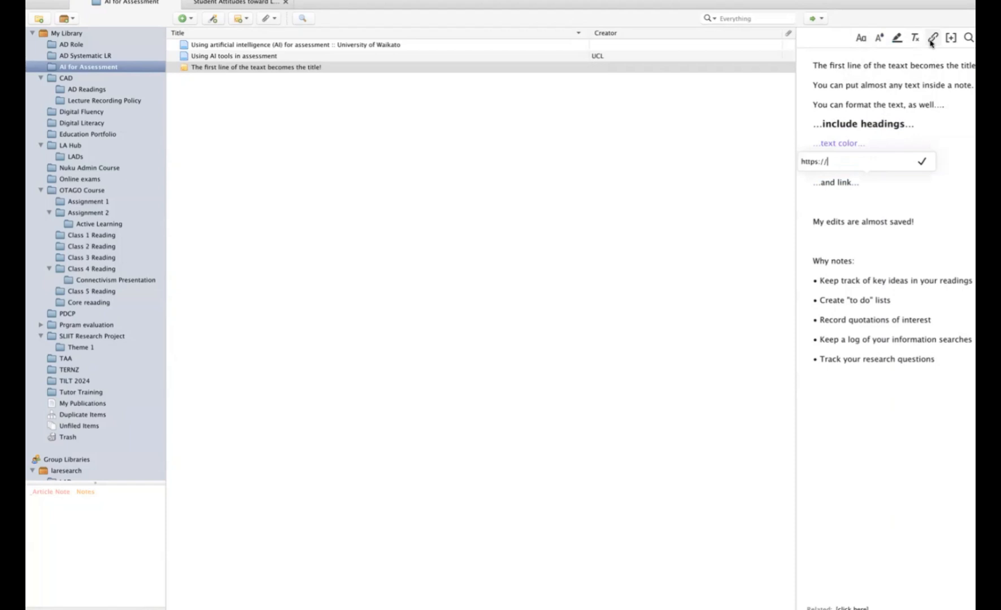
left_click(946, 178)
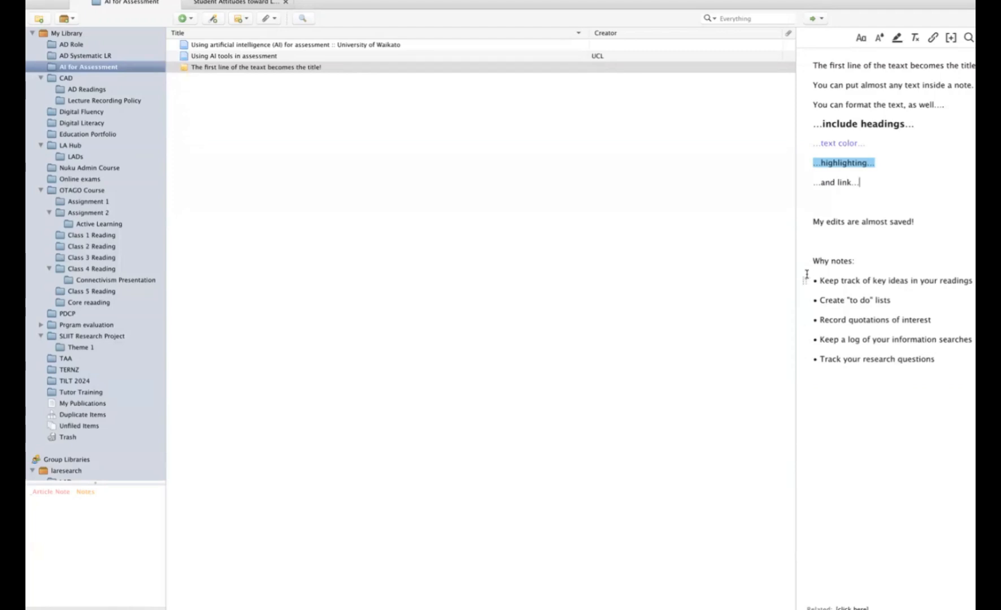
- Read through the bulleted reasons for taking notes under "Why notes:" in the same note
left_click_drag(818, 277, 964, 390)
left_click(908, 397)
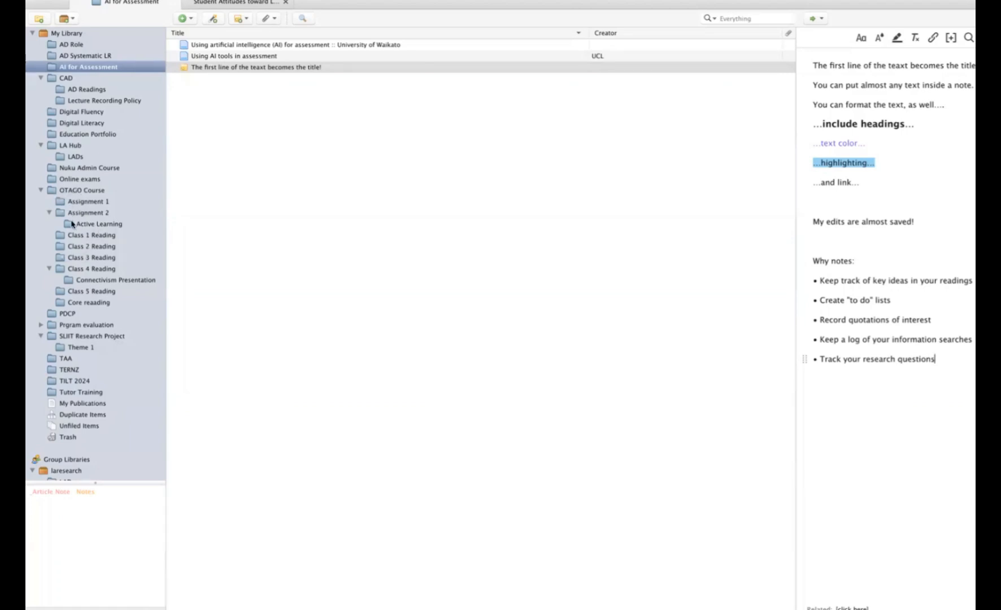
- Open the _Article Notes Template note in the Class 1 Reading collection and review its red question headings
left_click(84, 235)
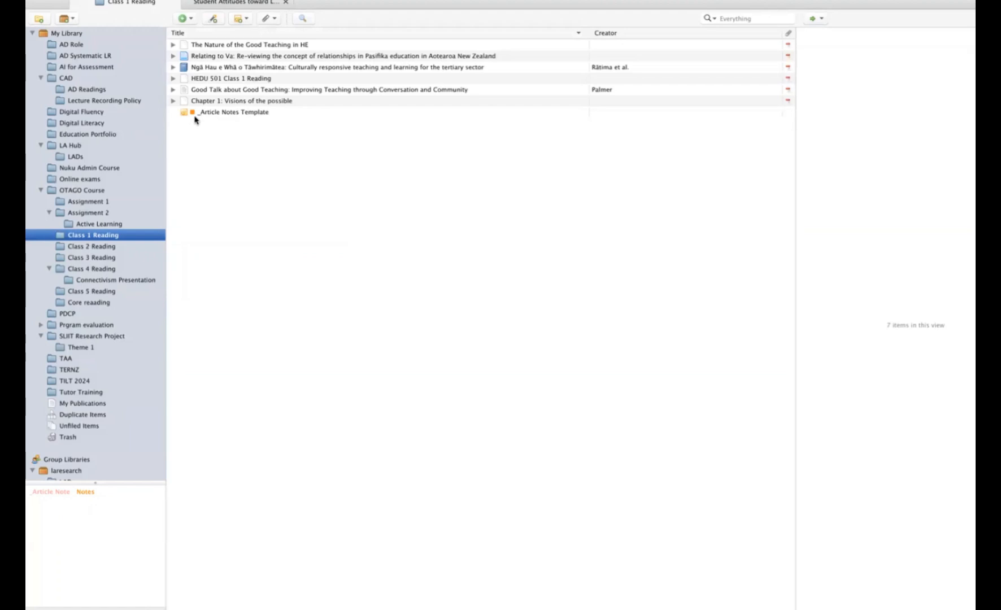
left_click(218, 113)
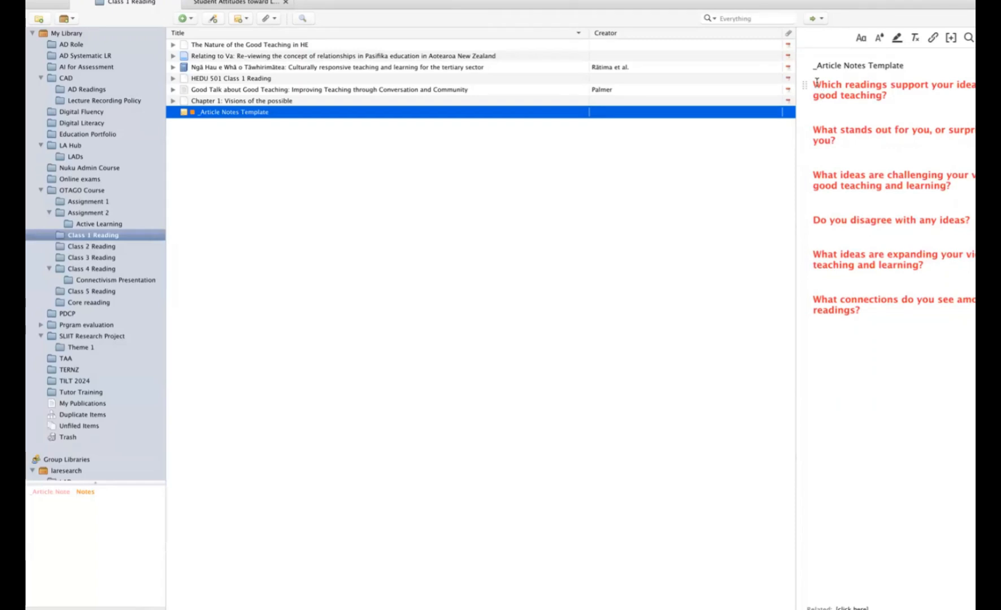
left_click_drag(814, 85, 893, 344)
left_click(893, 342)
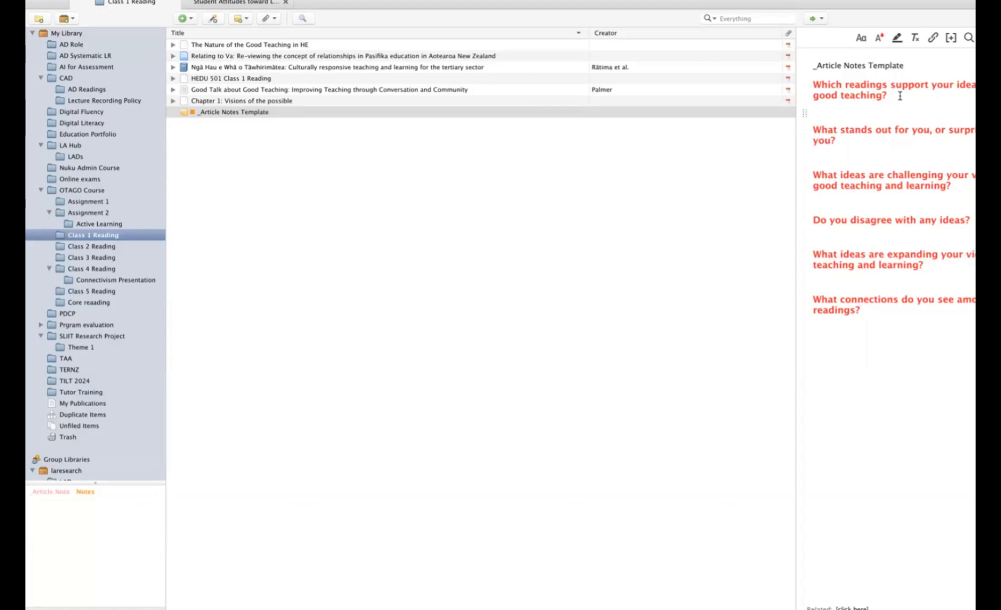
left_click_drag(813, 83, 879, 305)
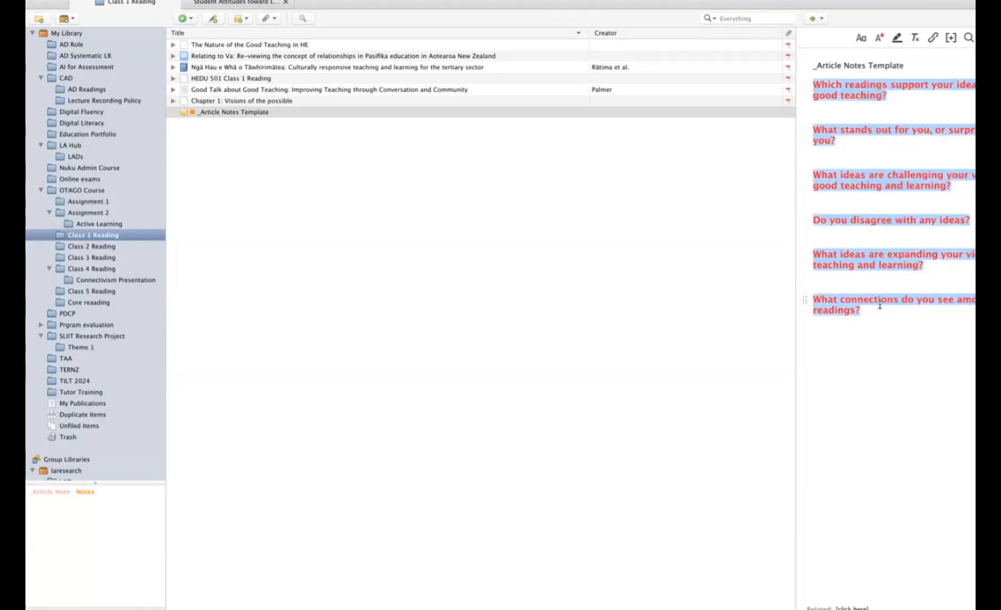
left_click_drag(858, 373, 837, 108)
left_click(837, 108)
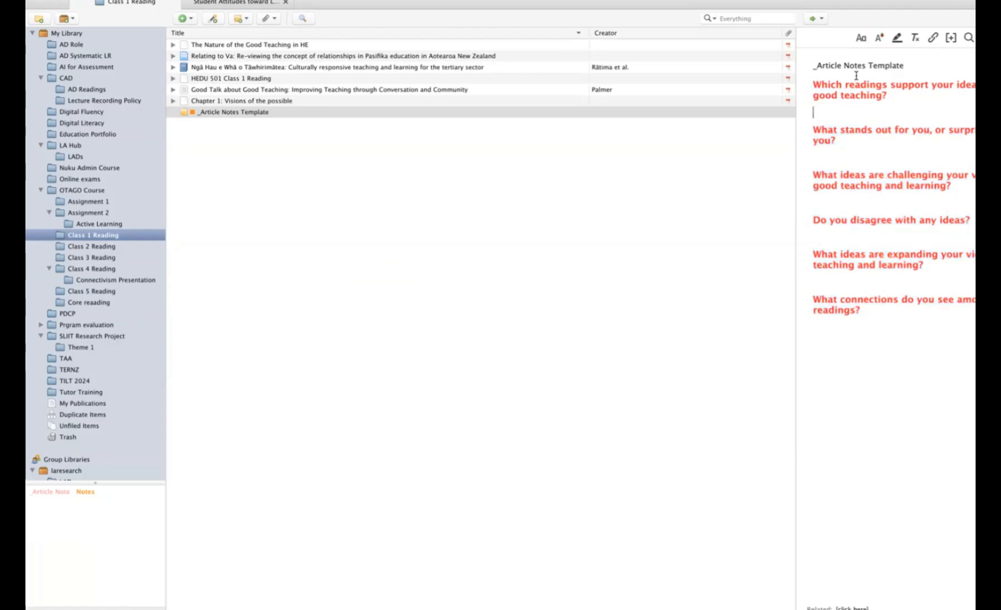
- Duplicate the _Article Notes Template note in the Class 1 Reading collection
left_click(231, 115)
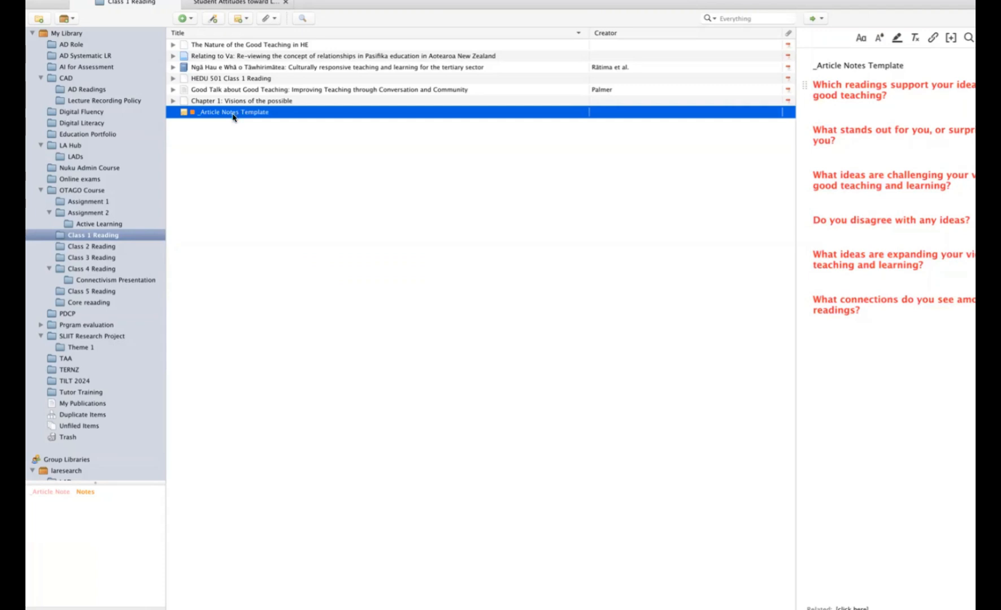
right_click(233, 114)
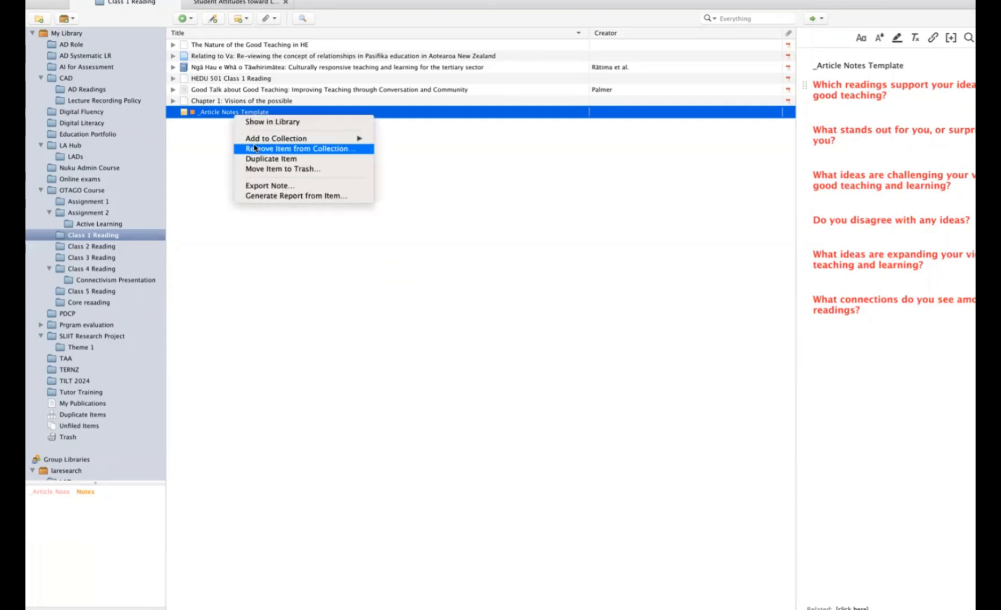
mouse_move(255, 141)
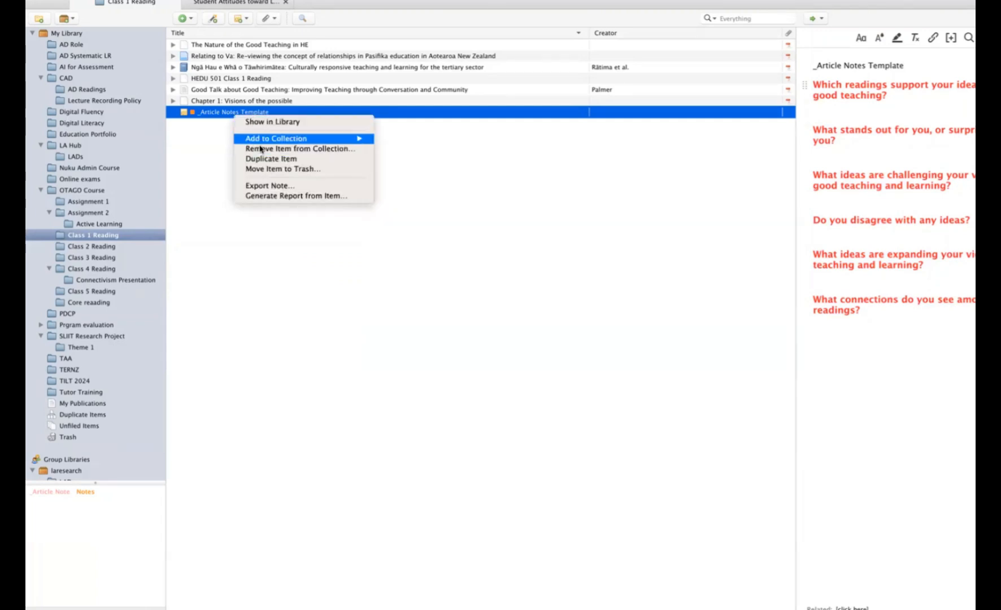
left_click(258, 159)
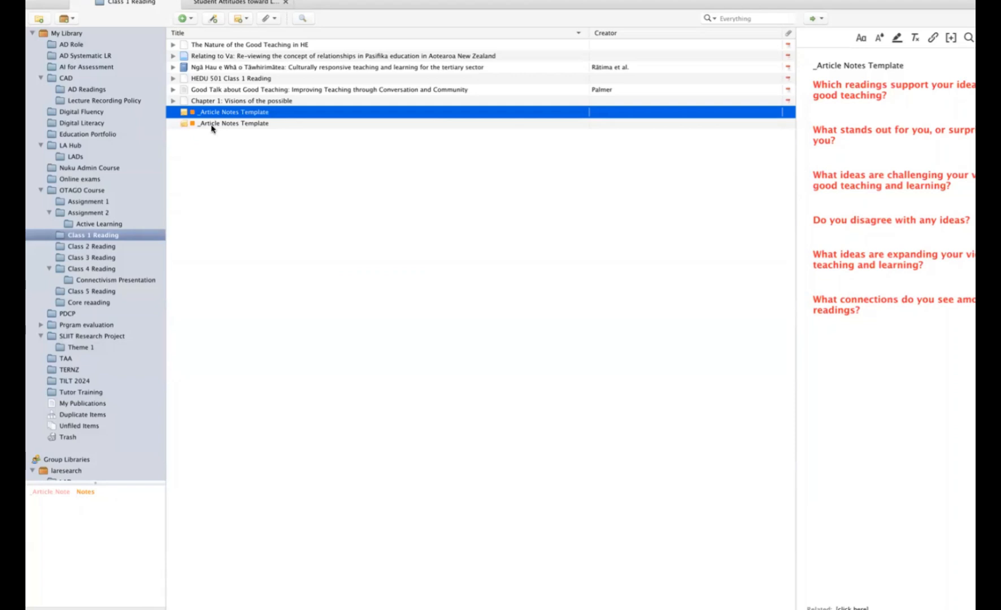
- Attach the duplicated template note to the "Ngā Hau e Whā o Tāwhirimātea" book as a child note and view it there
left_click(212, 125)
left_click_drag(211, 126, 192, 70)
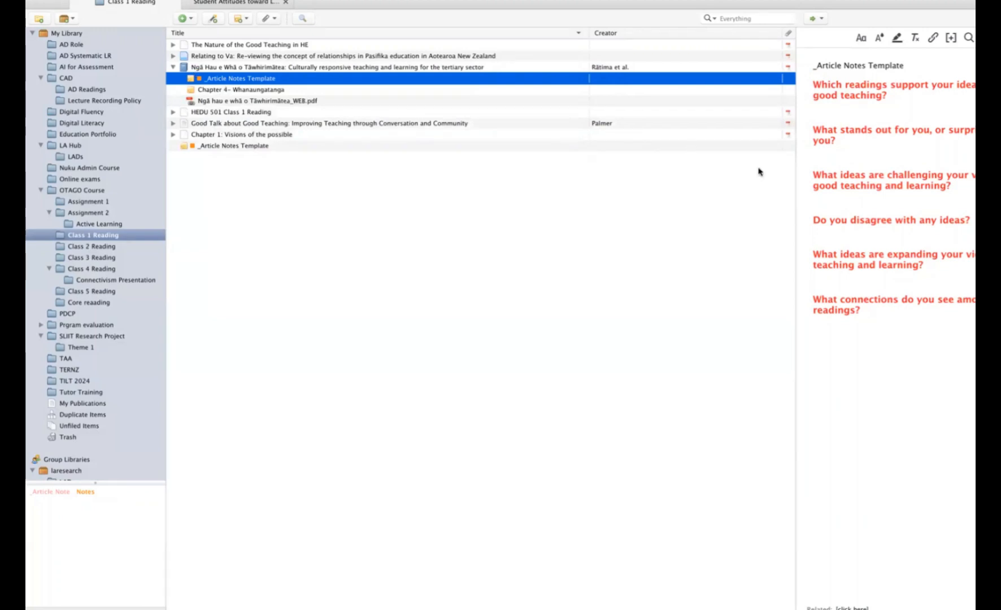
left_click(303, 66)
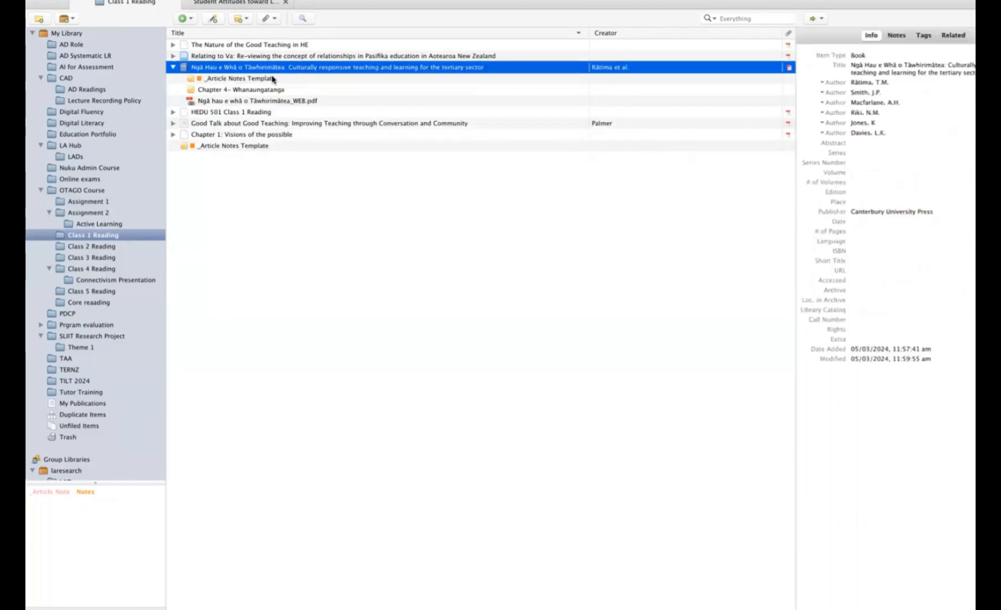
left_click(272, 79)
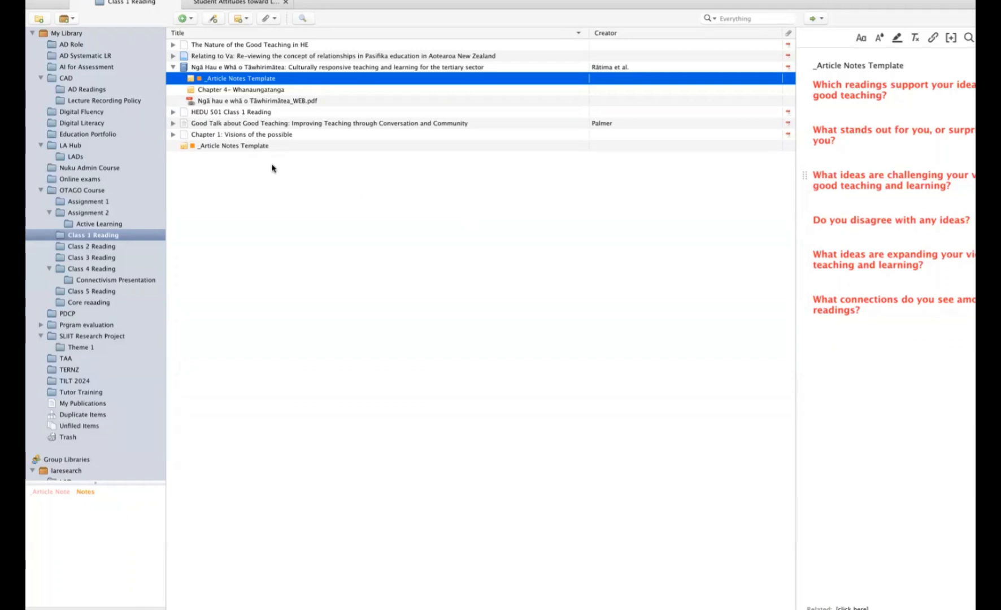
- Make another duplicate of the remaining standalone _Article Notes Template note
left_click(266, 147)
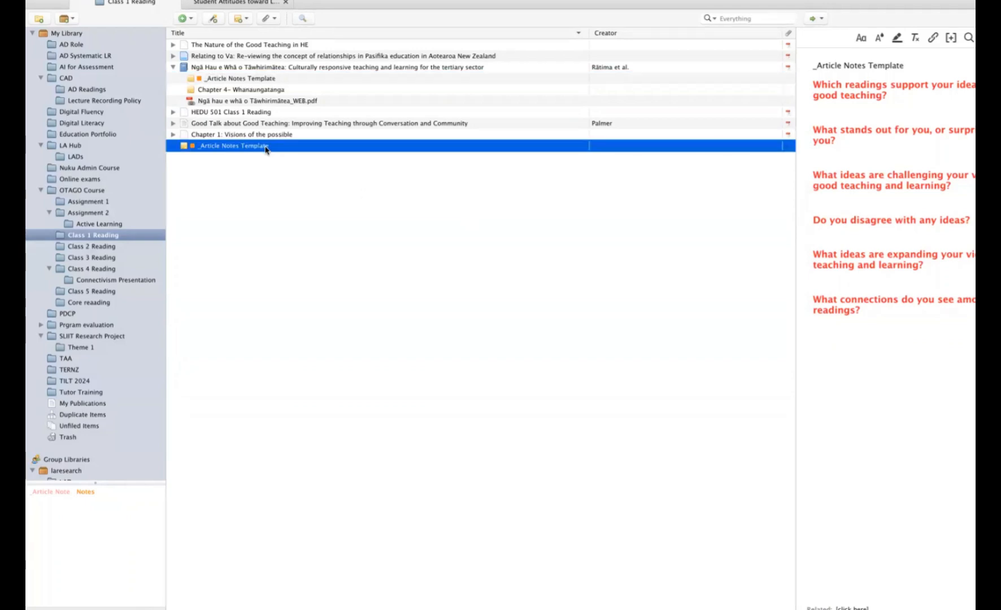
right_click(266, 148)
left_click(294, 193)
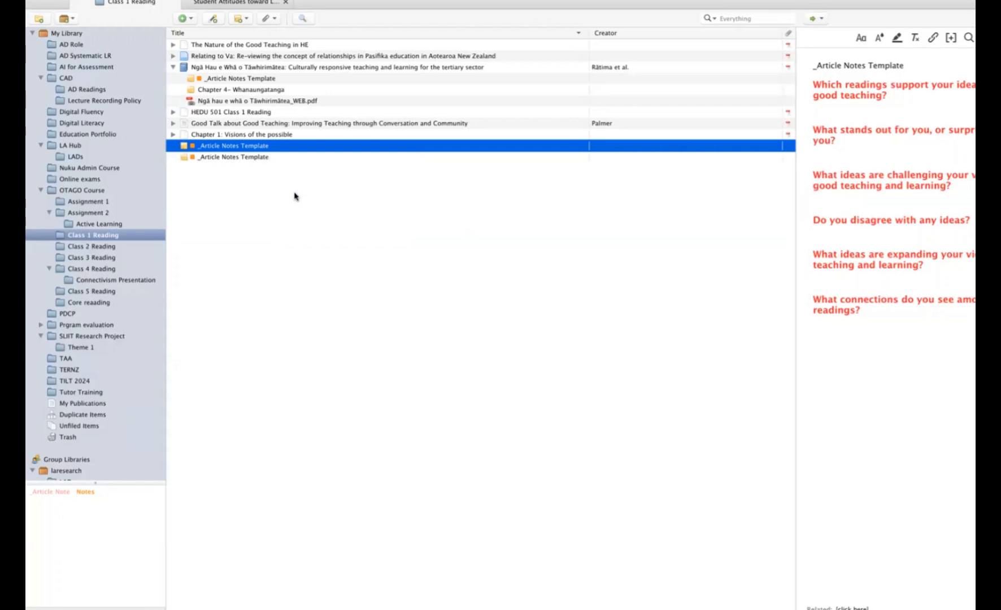
- Add the new template copy to the Digital Literacy collection and open it there
left_click(204, 161)
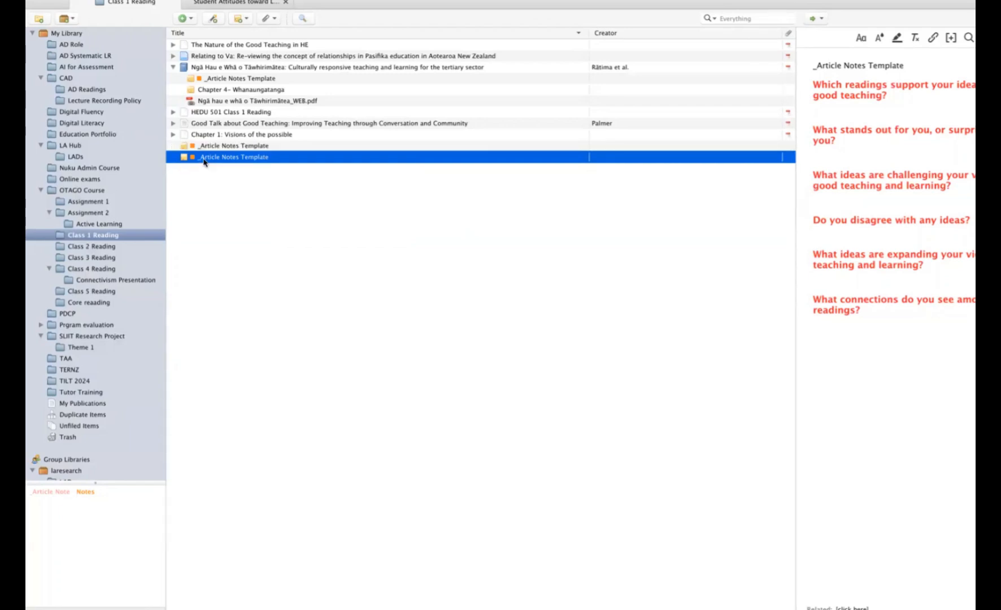
left_click_drag(203, 160, 63, 124)
left_click(63, 124)
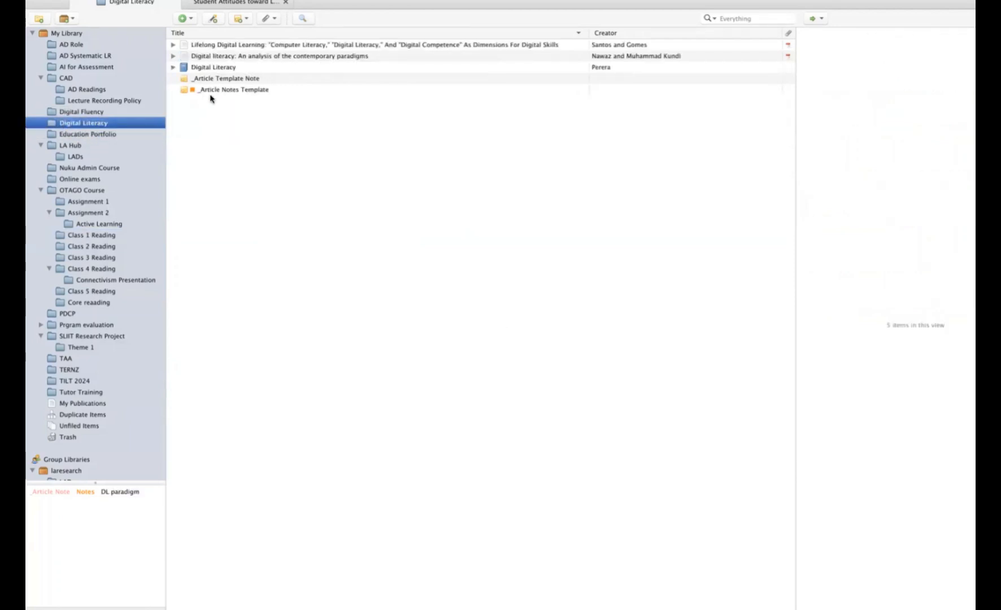
left_click(227, 90)
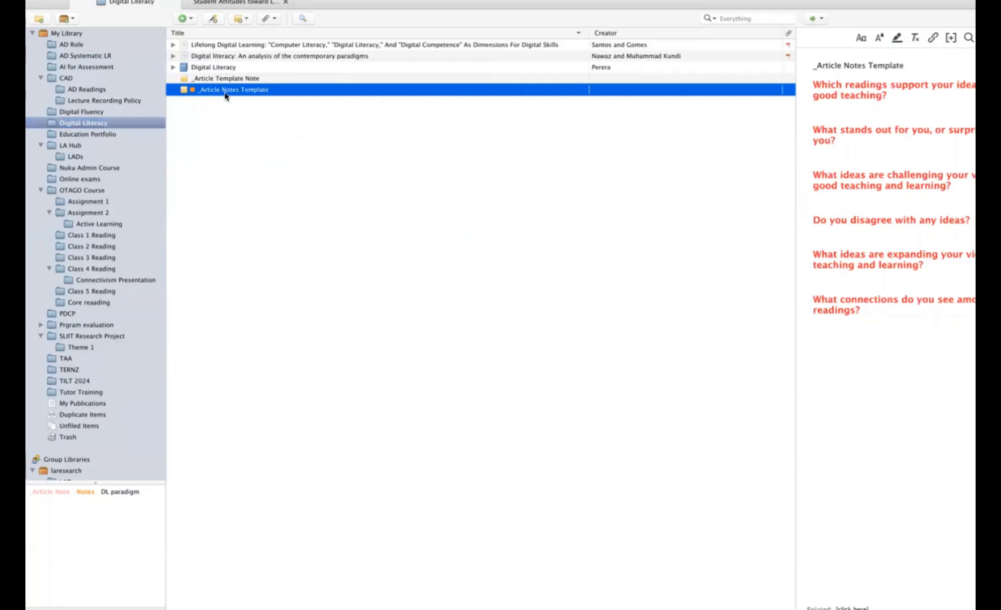
- Open the PDF attached to The Nature of the Good Teaching in HE in the Class 1 Reading collection
left_click(82, 235)
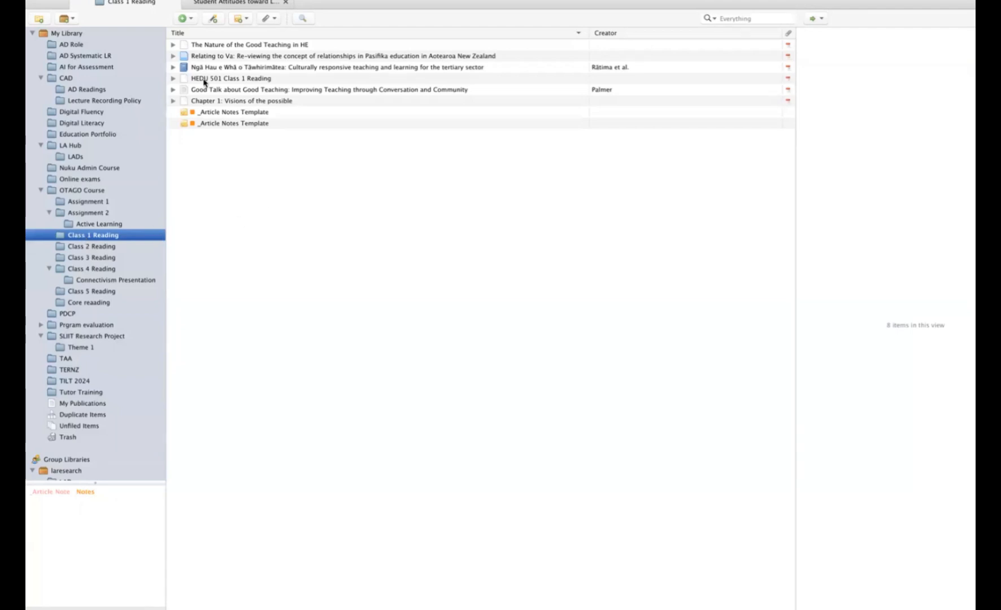
left_click(173, 45)
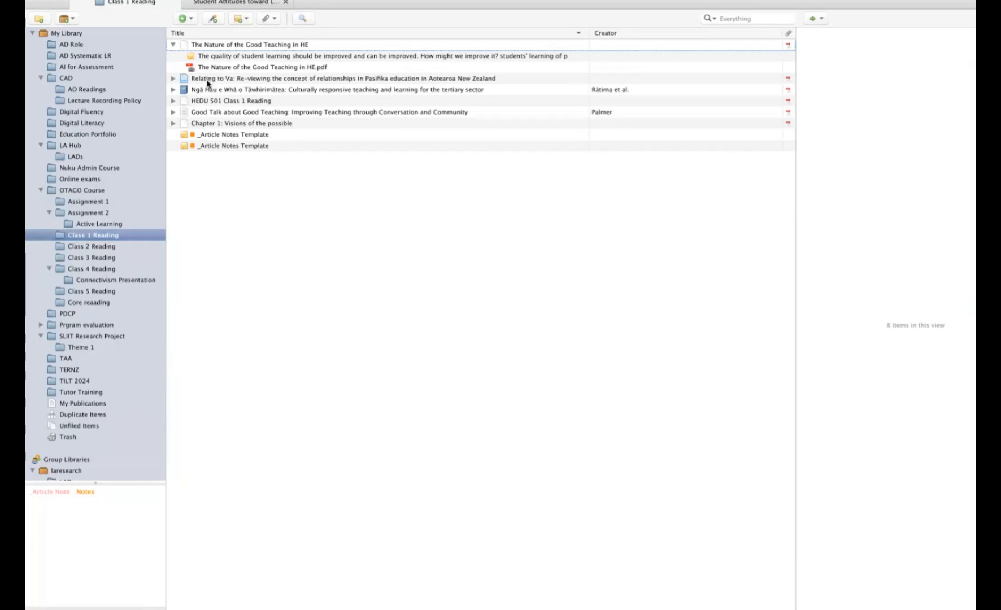
left_click(219, 68)
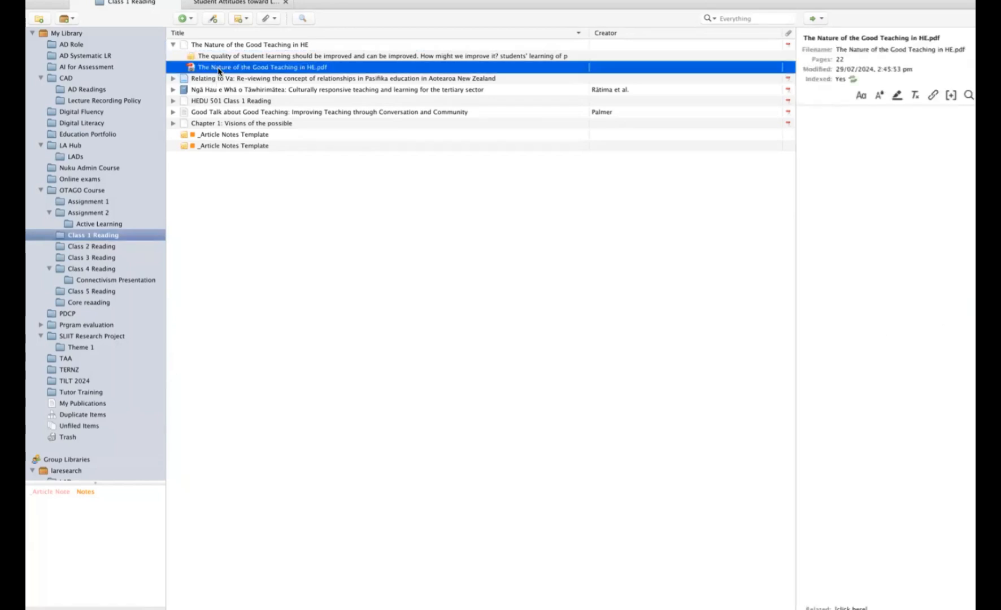
double_click(219, 69)
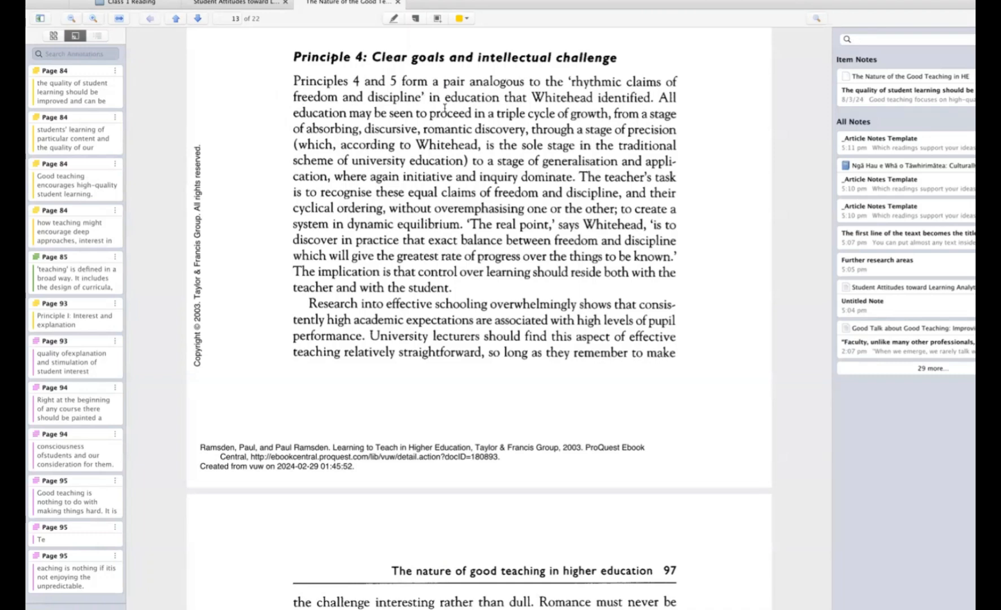
- Highlight in yellow the sentence beginning "Her pupils easily out-performed" above the Six key principles heading on PDF page 10
scroll(445, 107, "up", 15)
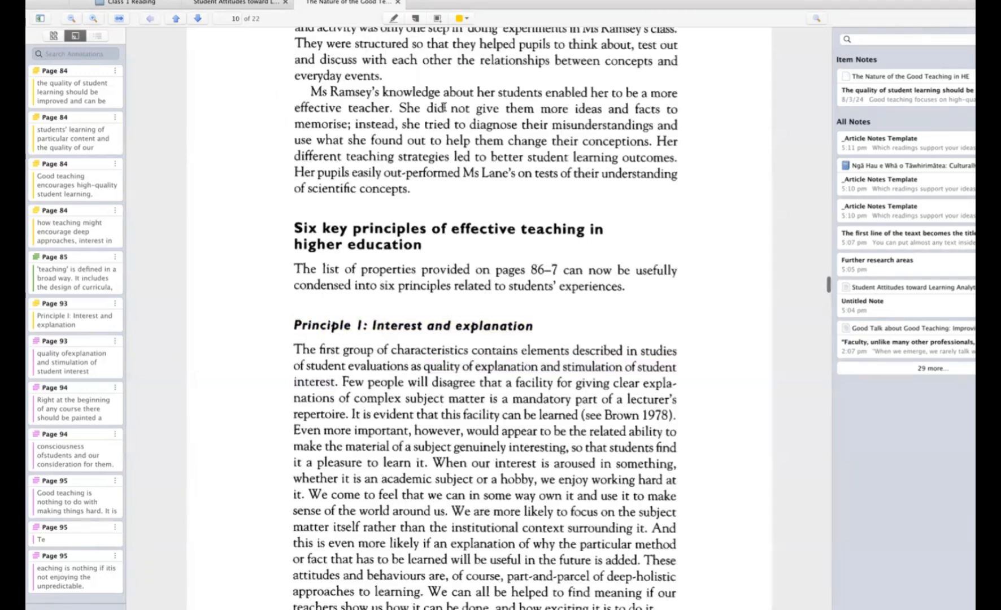
scroll(307, 81, "down", 2)
left_click(394, 18)
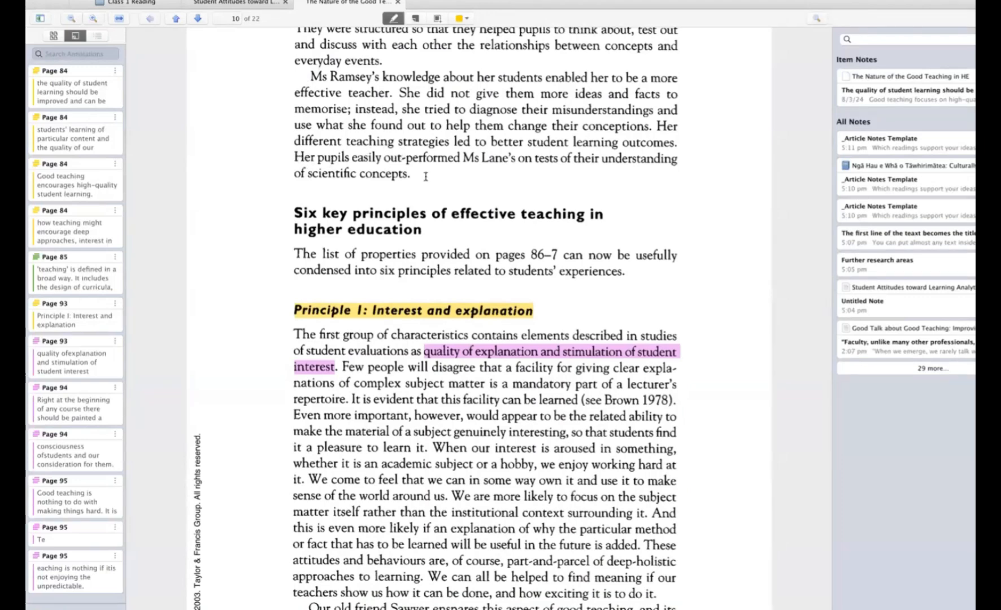
mouse_move(295, 158)
left_mouse_down()
mouse_move(438, 160)
mouse_move(410, 175)
left_mouse_up()
right_click(399, 164)
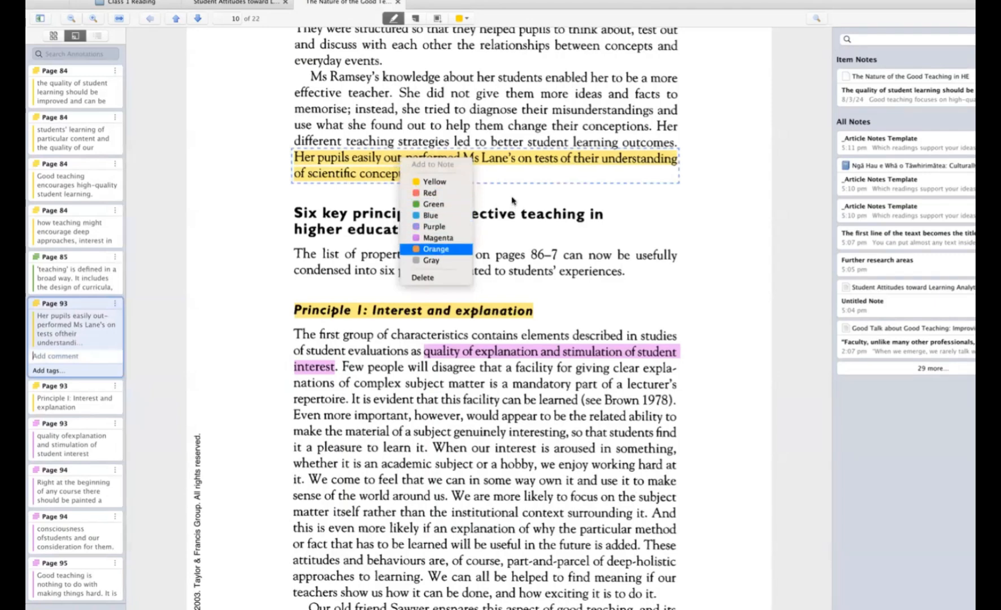
key("Escape")
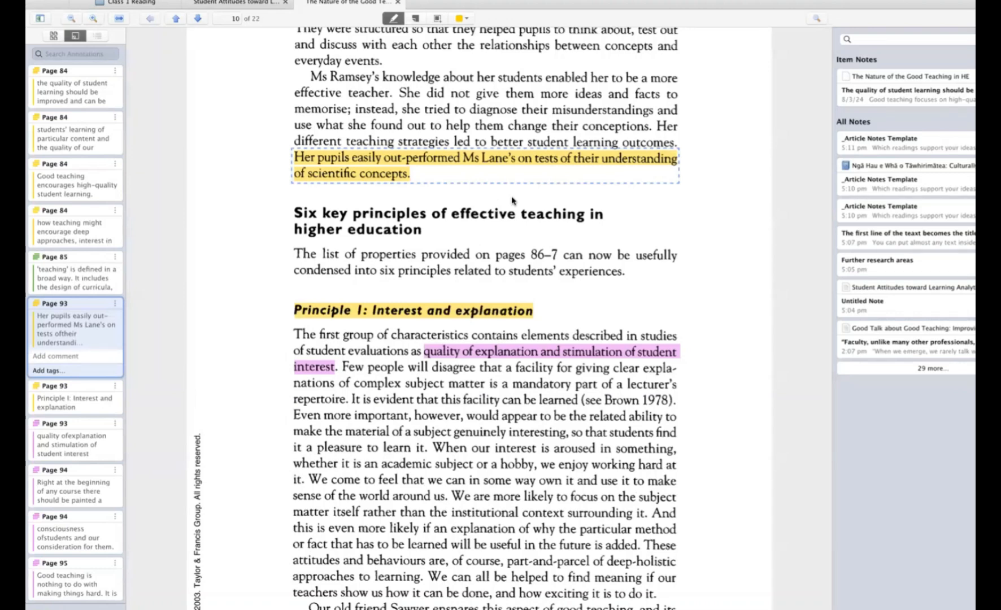
- Open the article's existing item note beside the PDF and widen the note area
left_click(903, 100)
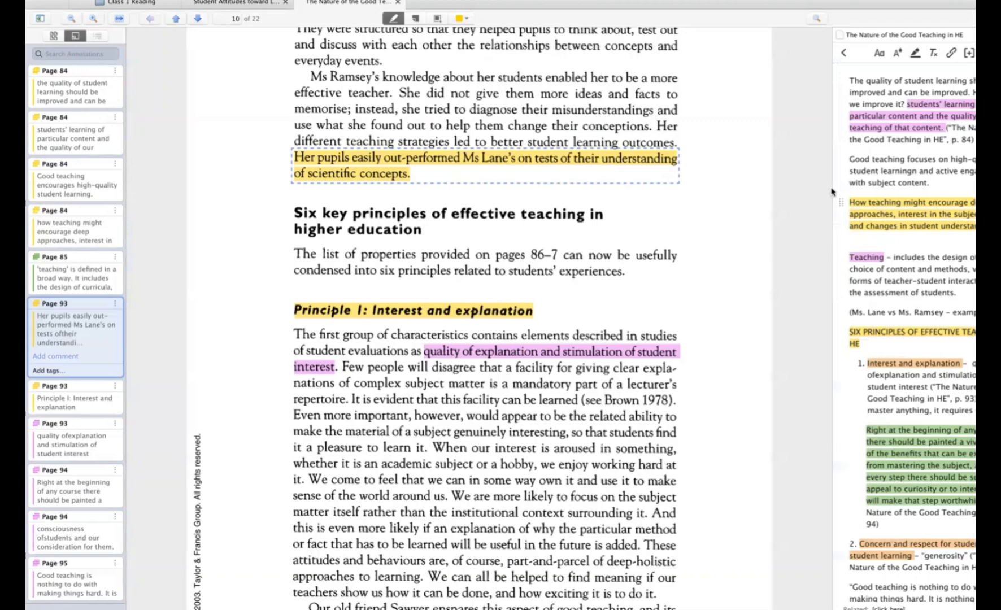
left_click(743, 183)
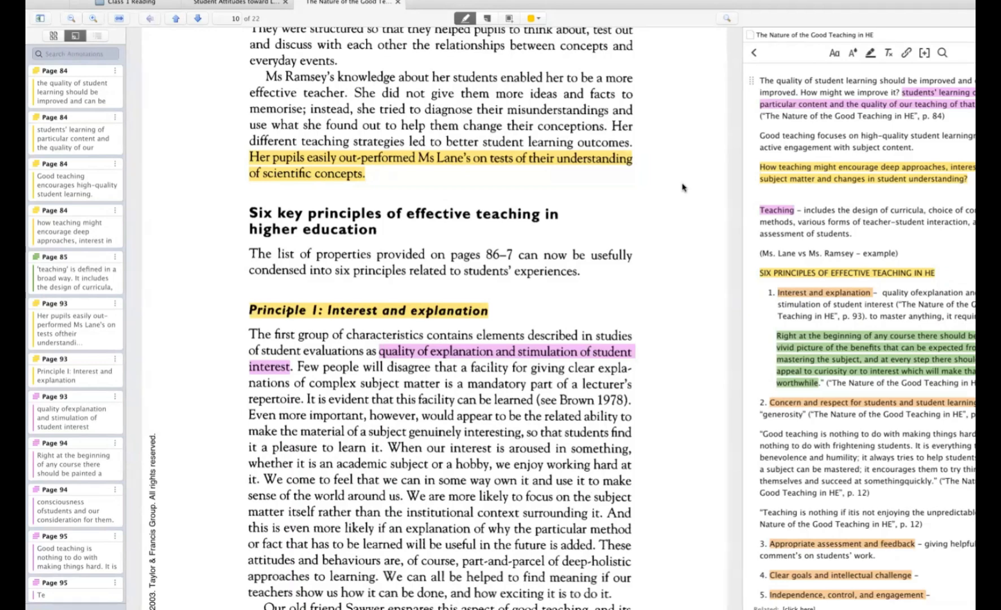
- Examine the PDF text around Ms Ramsey's teaching and Principle 1 alongside the open note
scroll(673, 190, "down", 2)
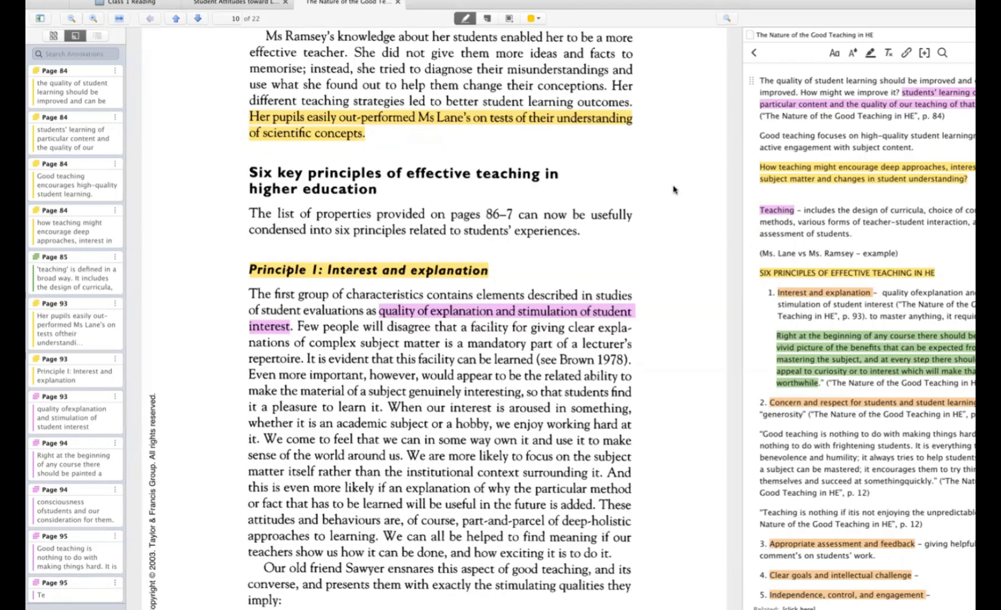
scroll(672, 189, "down", 2)
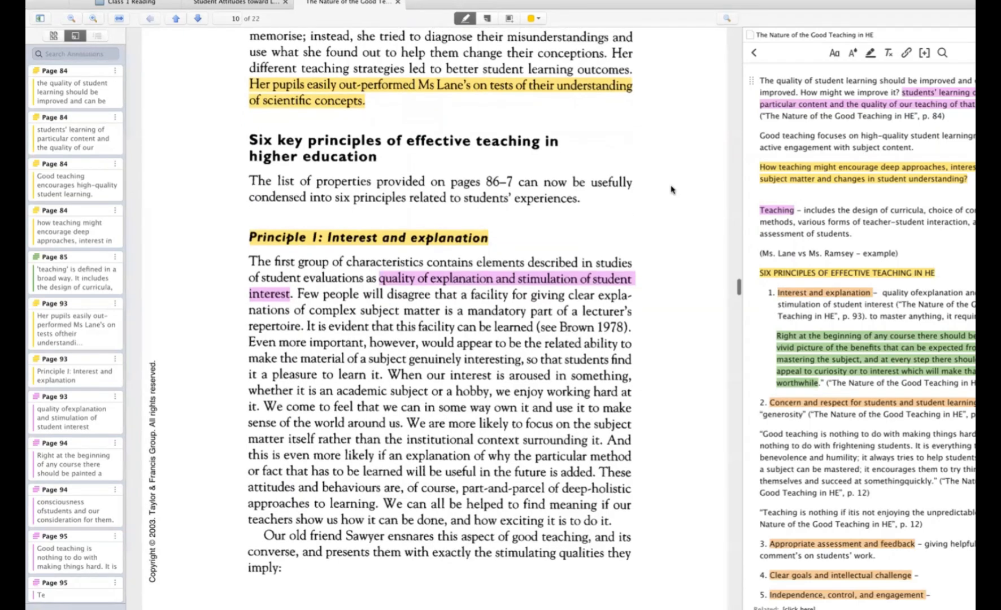
scroll(673, 190, "down", 2)
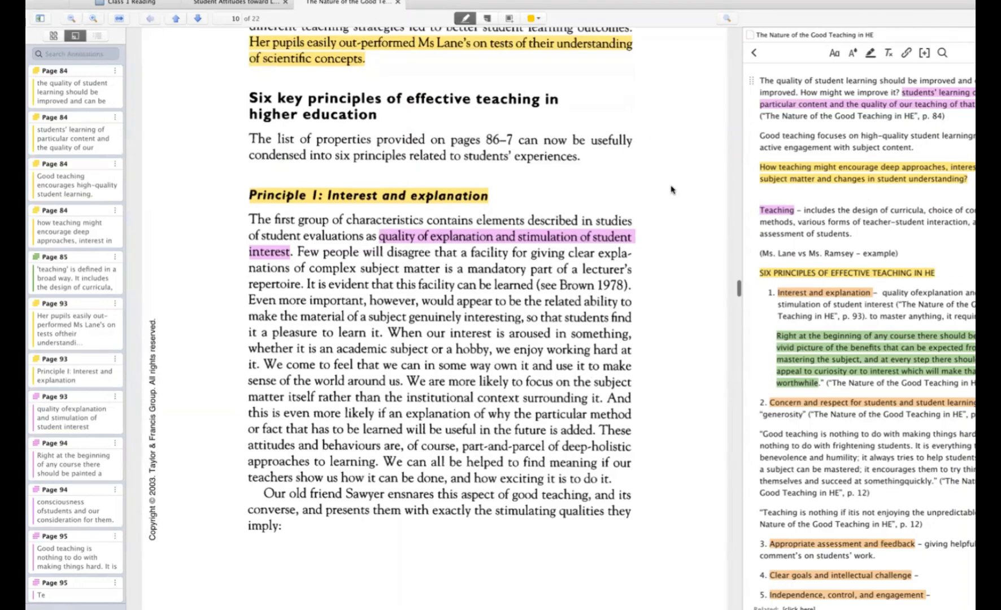
scroll(672, 190, "down", 2)
scroll(672, 190, "down", 4)
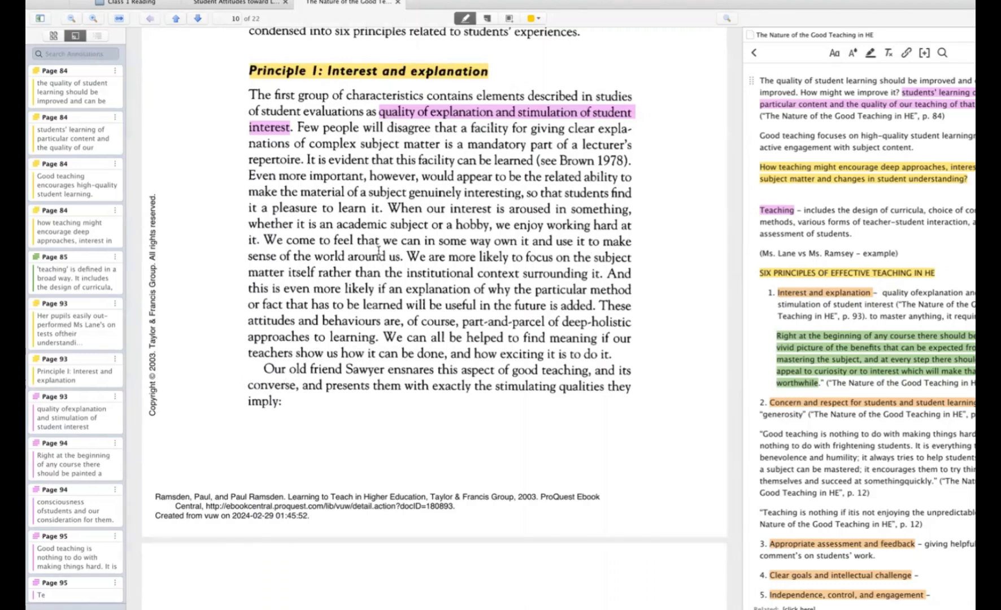
scroll(378, 250, "up", 10)
scroll(379, 251, "up", 5)
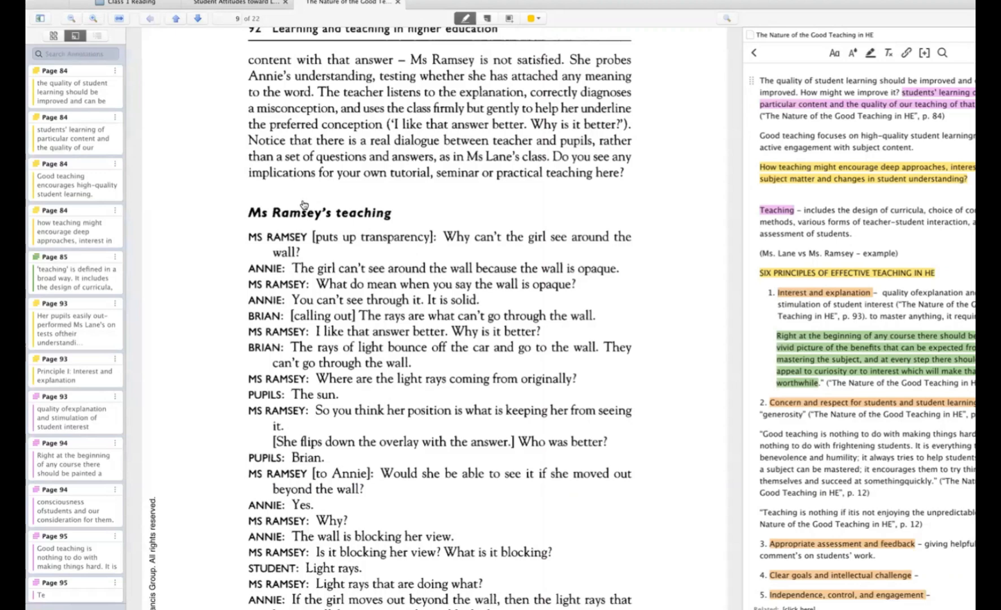
scroll(272, 136, "down", 15)
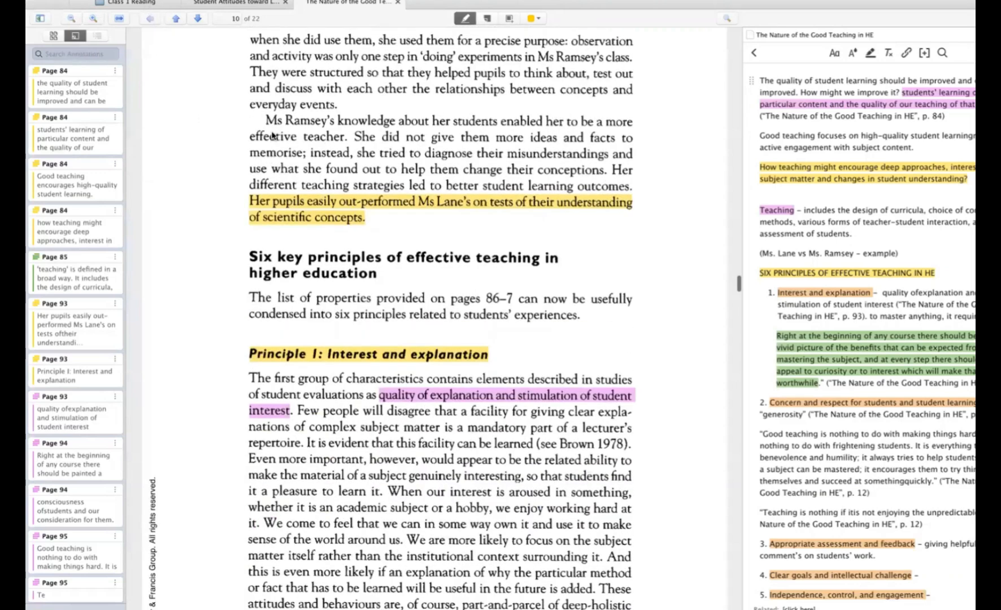
- Return to the Class 1 Reading items, view the first standalone _Article Notes Template note and select all its red questions
left_click(131, 2)
left_click(272, 136)
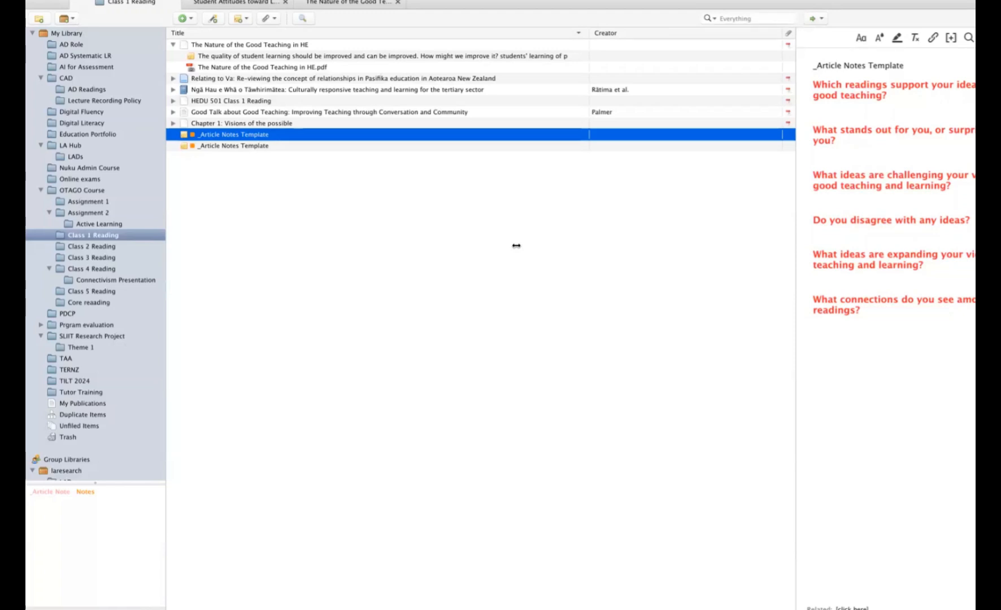
left_click_drag(814, 85, 867, 322)
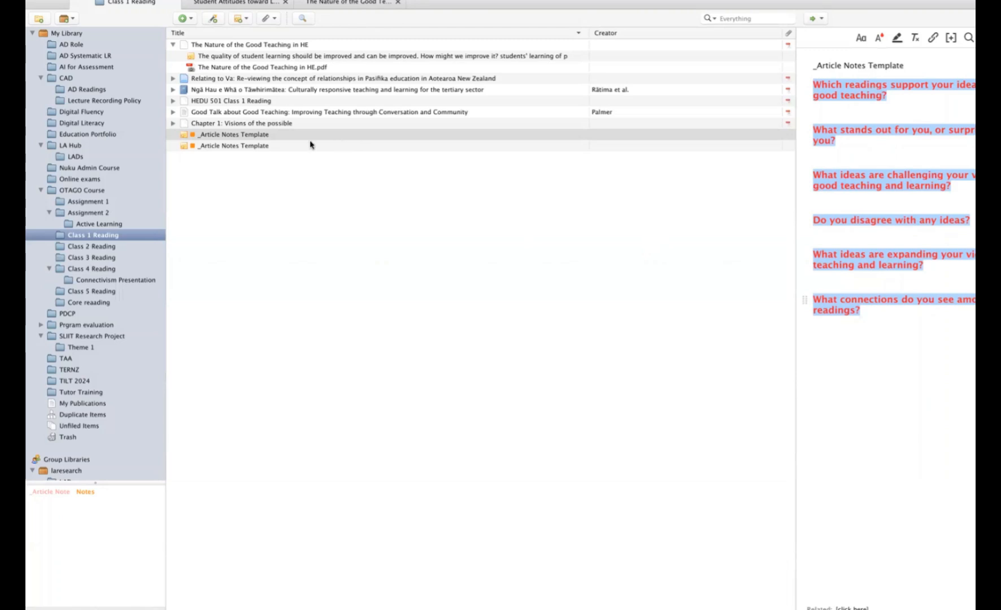
left_click(270, 137)
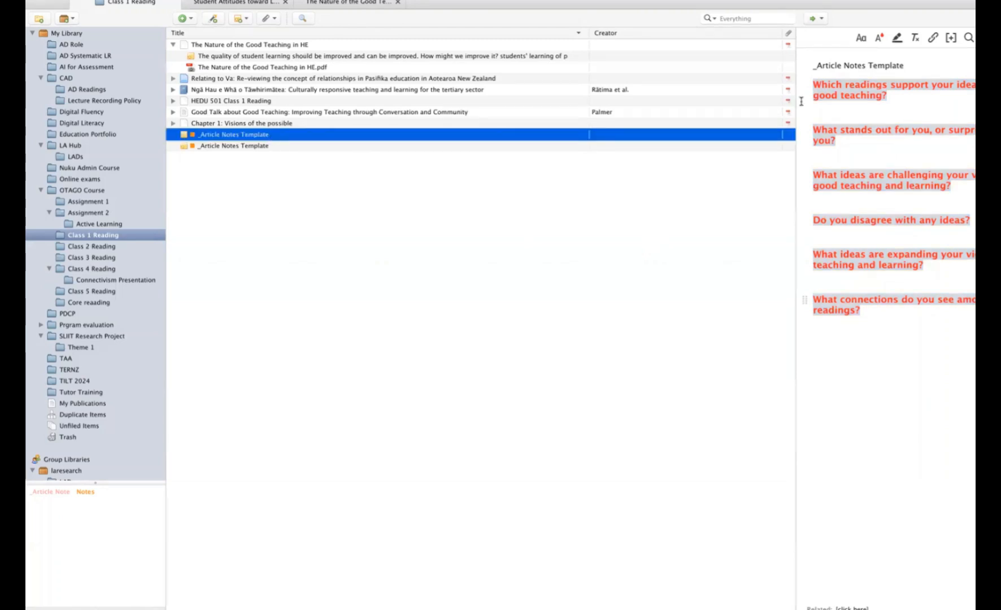
left_click(850, 113)
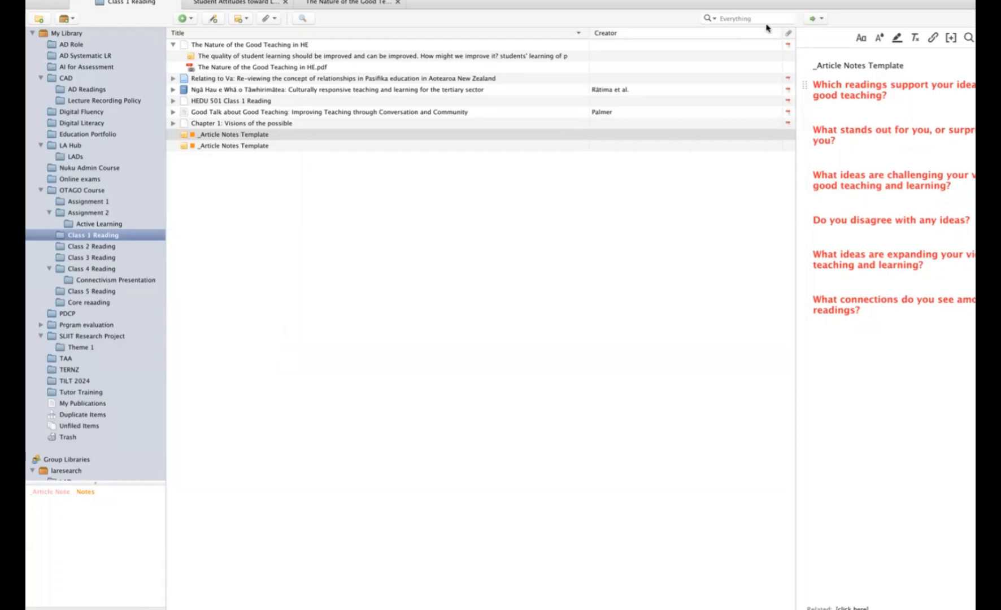
mouse_move(782, 2)
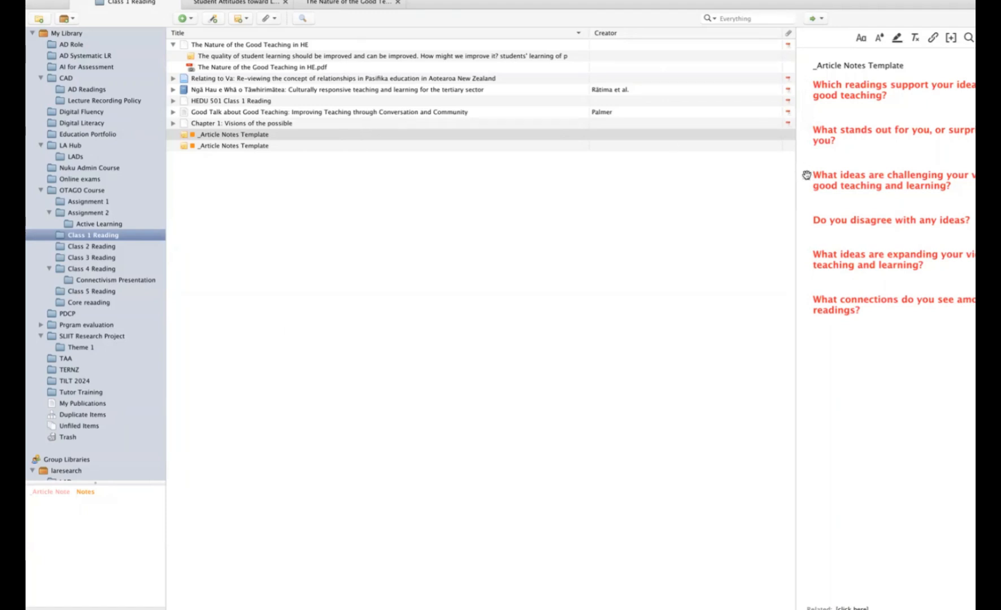
- Reopen The Nature of the Good Teaching in HE PDF and review its note from the six principles to the template questions
left_click(239, 68)
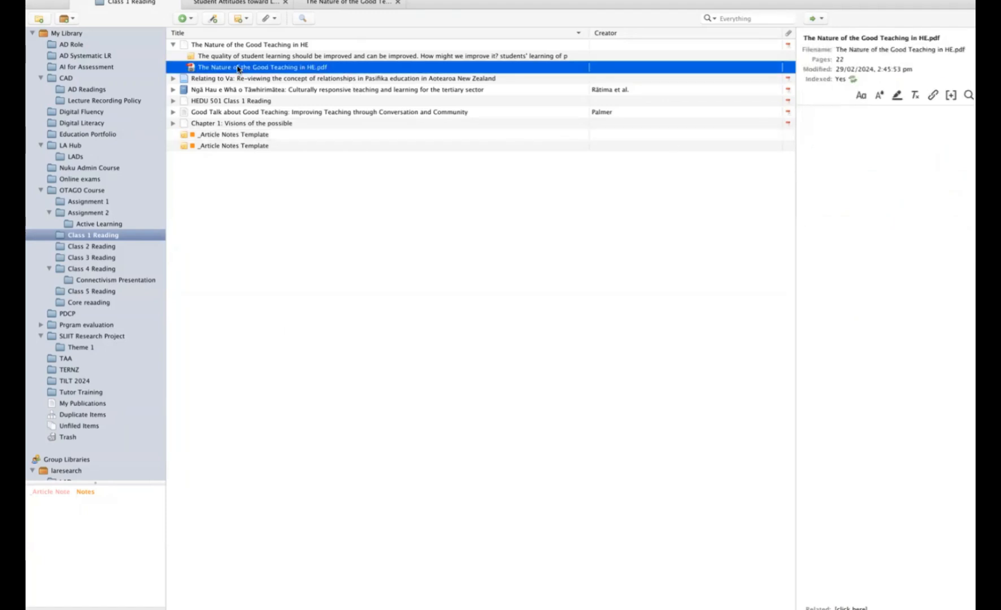
double_click(237, 70)
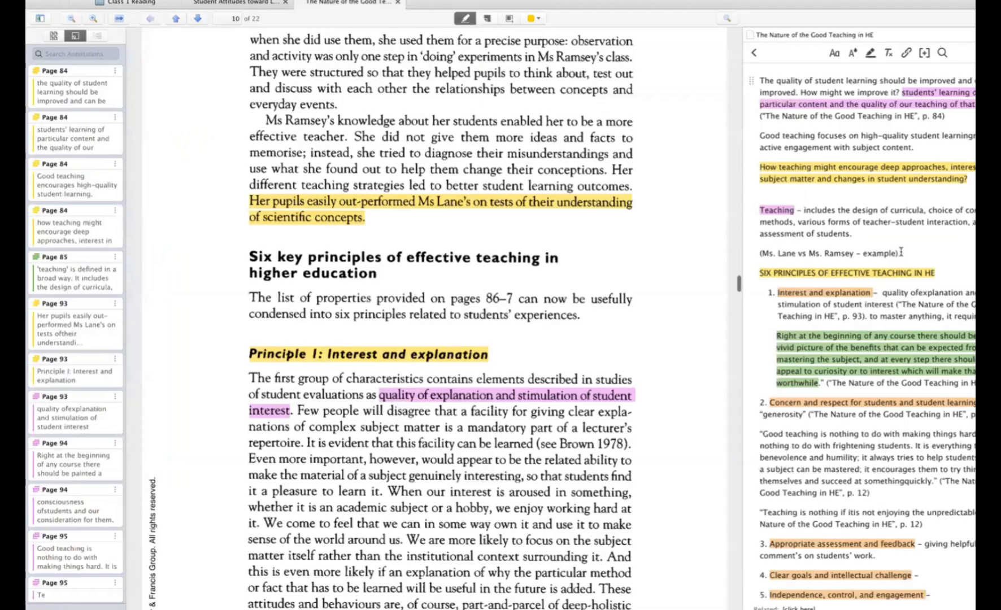
scroll(901, 253, "down", 5)
scroll(901, 252, "up", 5)
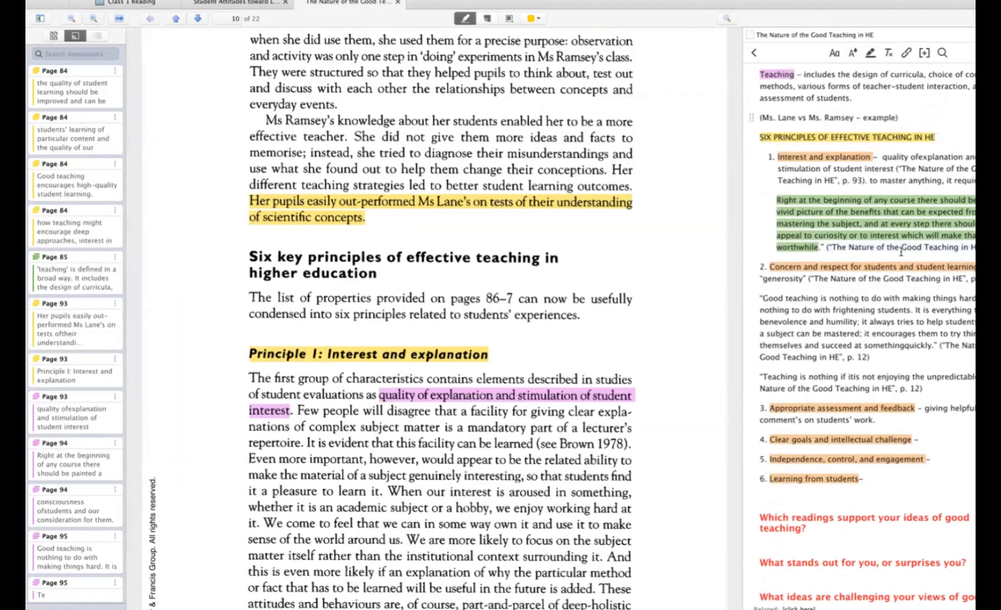
scroll(780, 532, "down", 3)
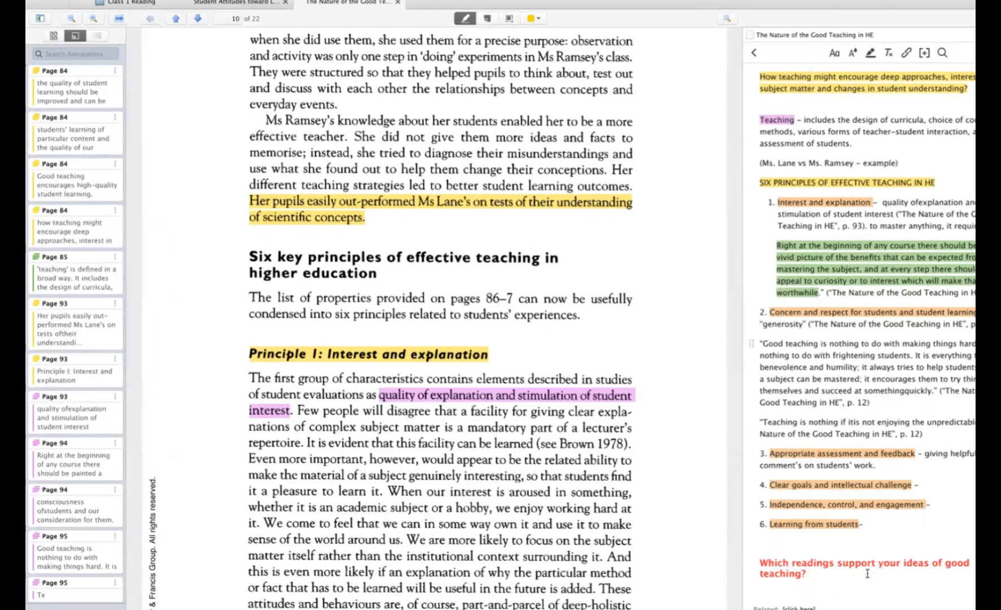
scroll(859, 343, "down", 3)
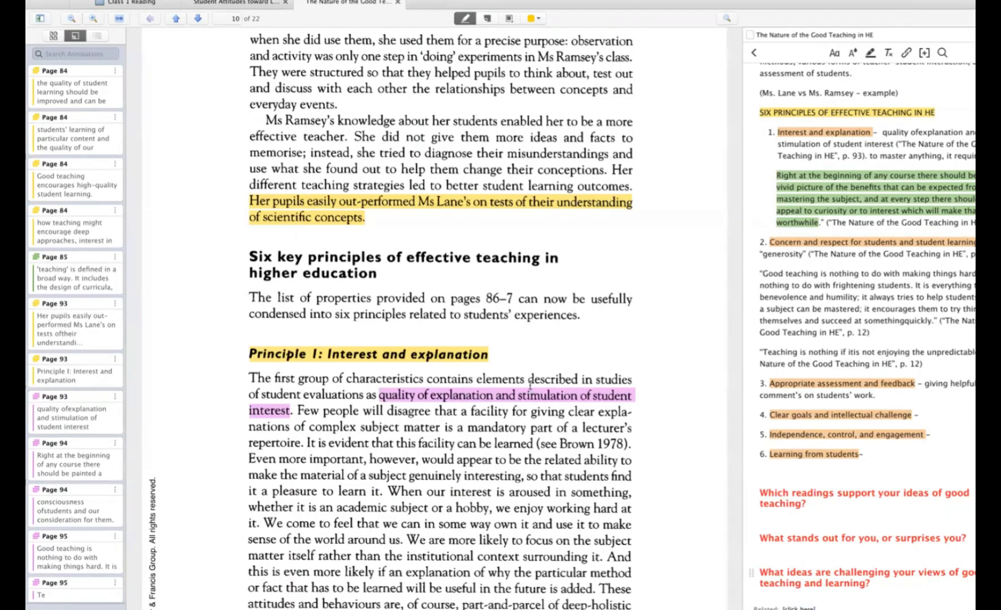
- Link "Good Talk about Good Teaching: Improving Teaching through Conversation and Community" to the open note as a related item
scroll(530, 386, "up", 10)
scroll(530, 385, "up", 1)
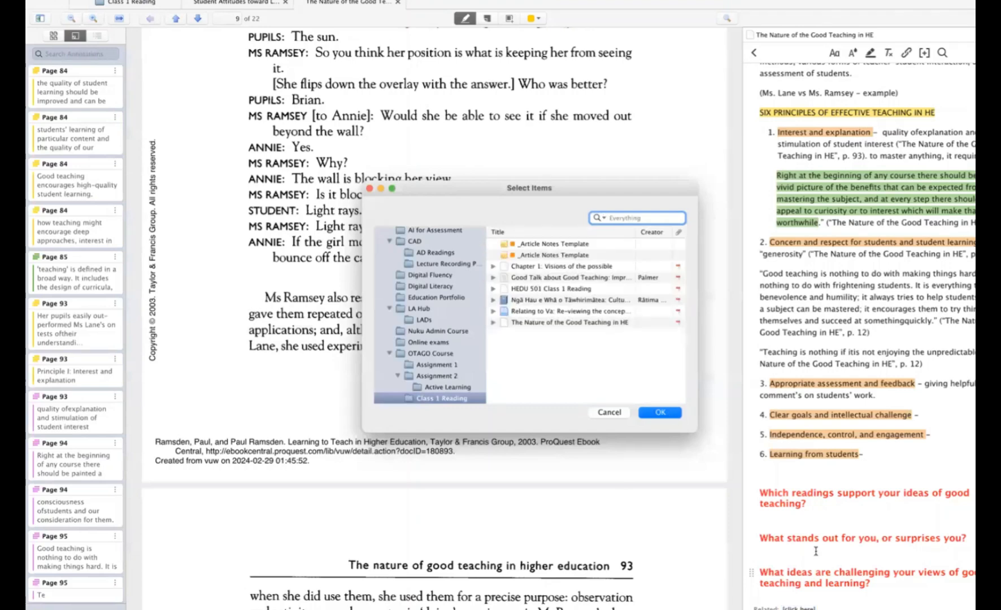
left_click(571, 278)
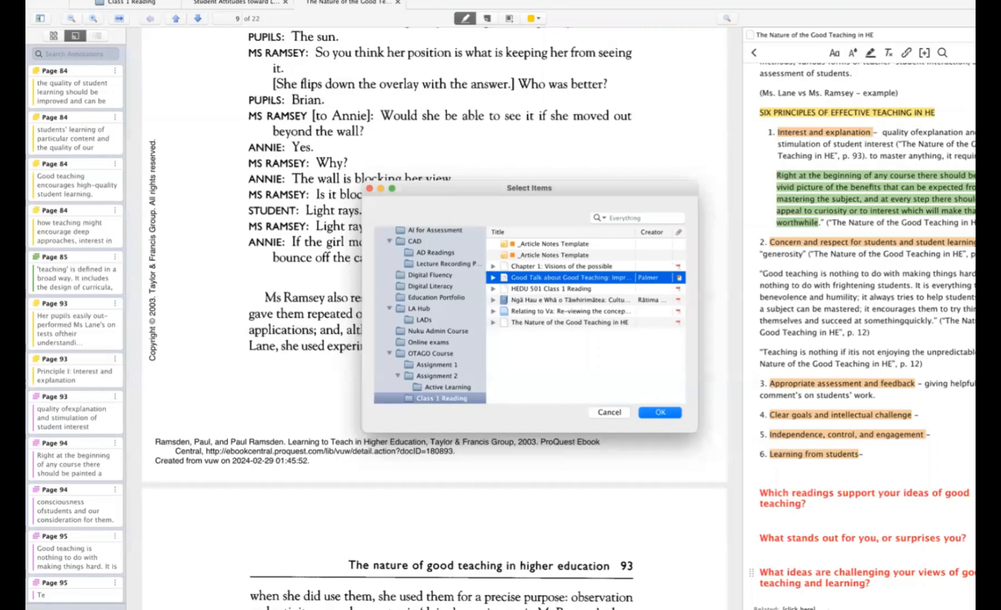
key("Return")
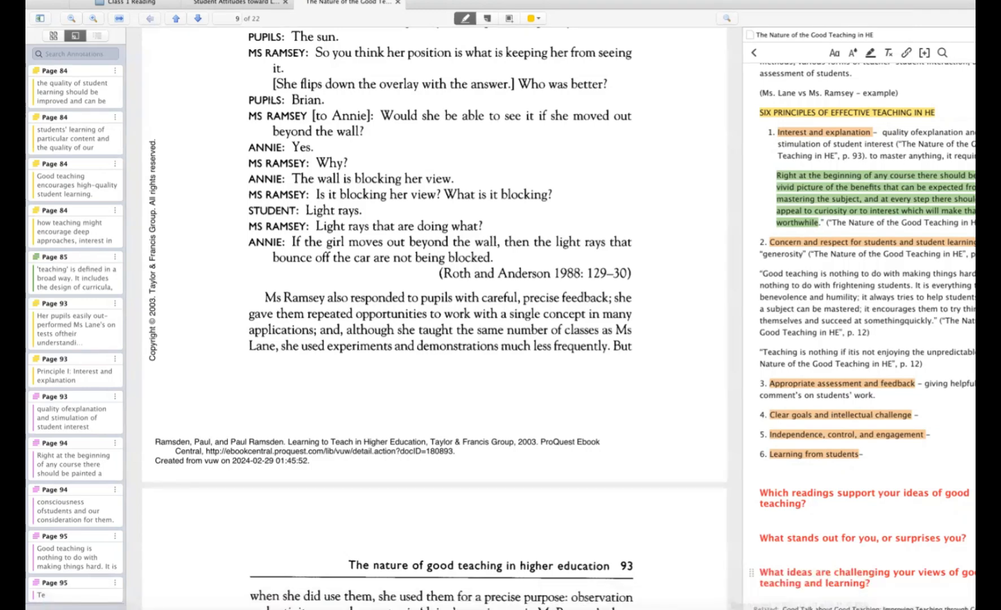
- Add the existing tag Learning Outcomes to The Nature of the Good Teaching in HE note
left_click(793, 609)
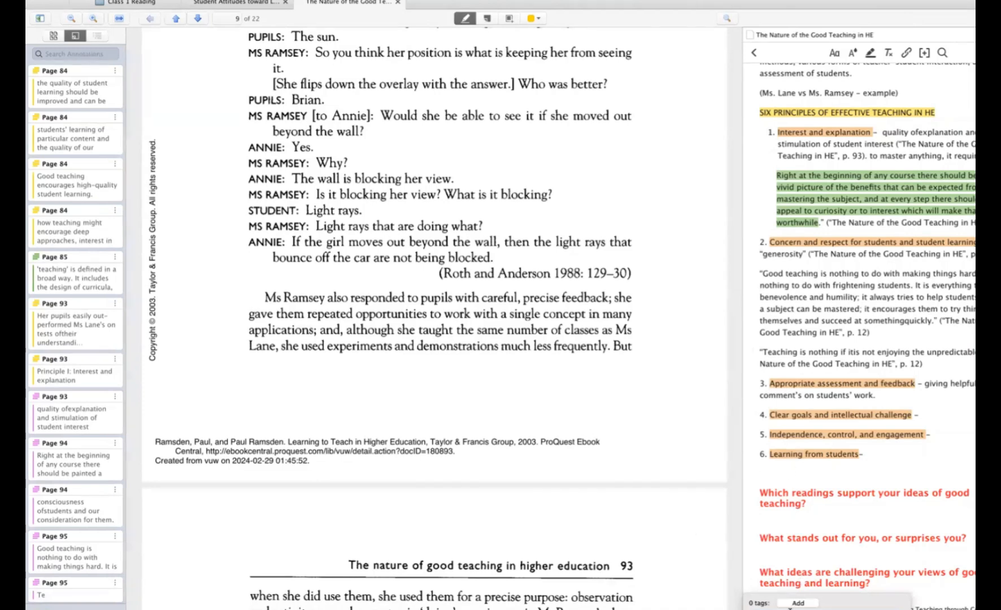
left_click(798, 603)
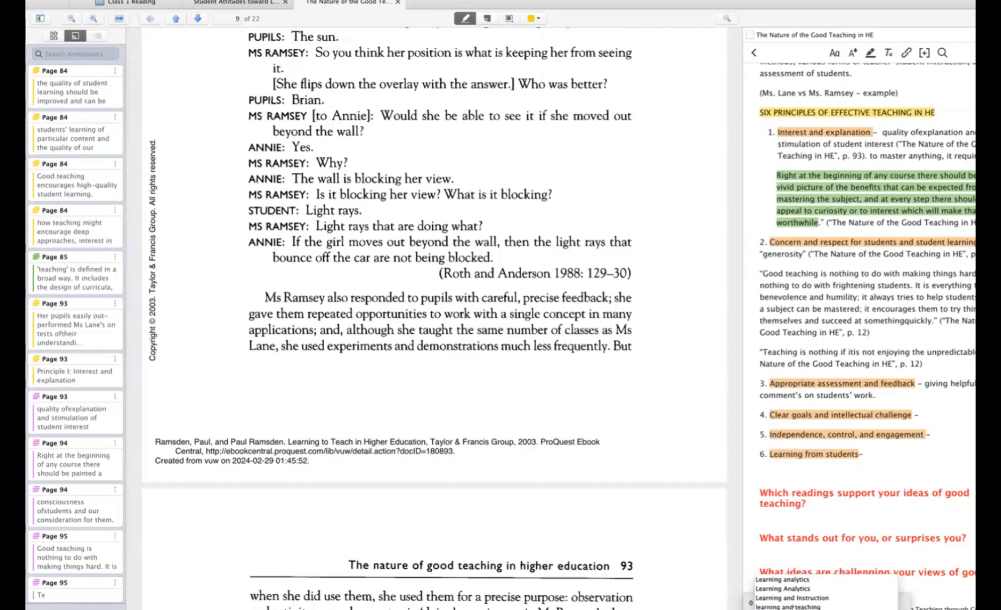
key("Escape")
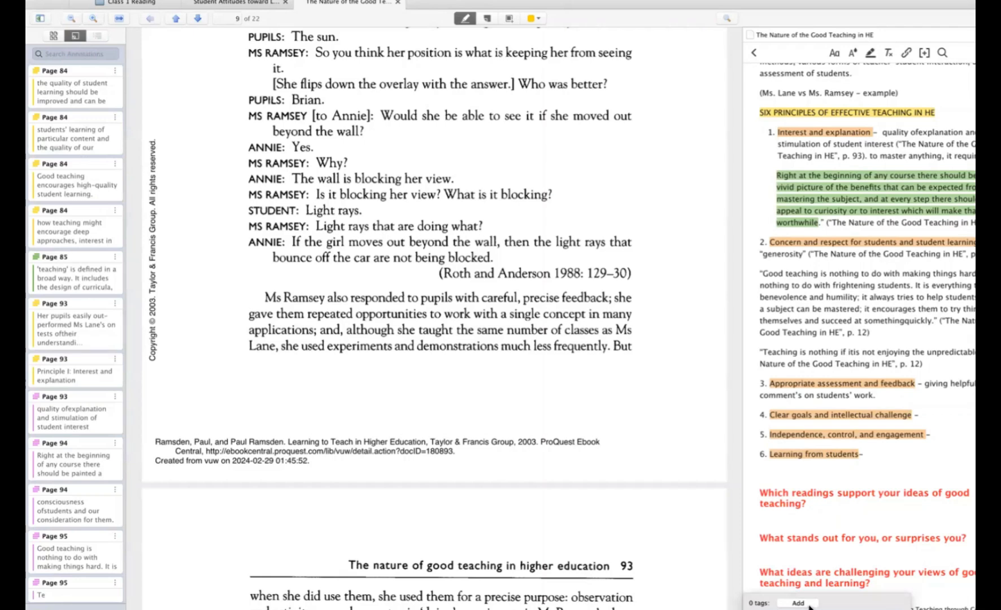
key("Return")
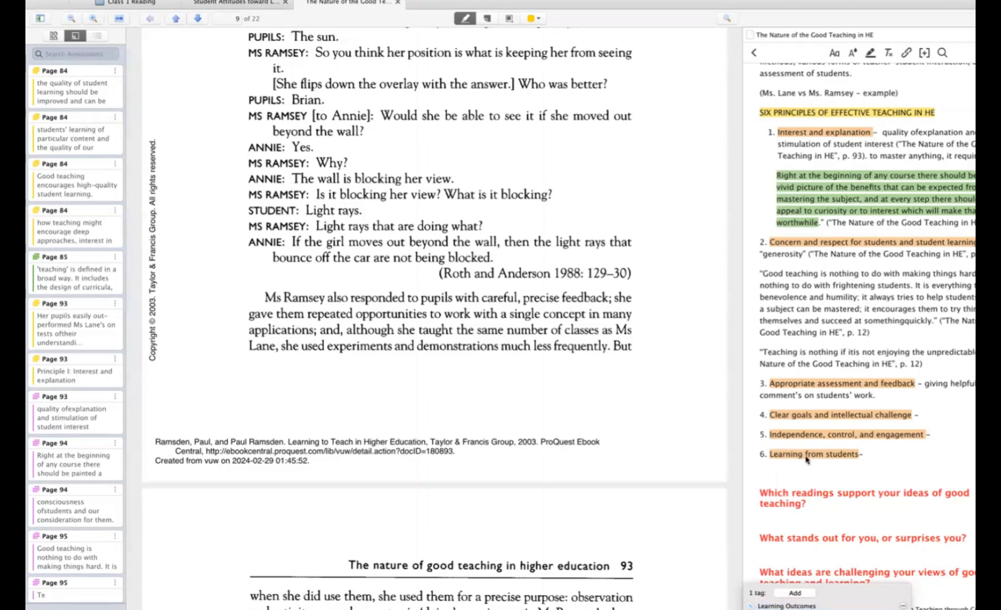
left_click(788, 604)
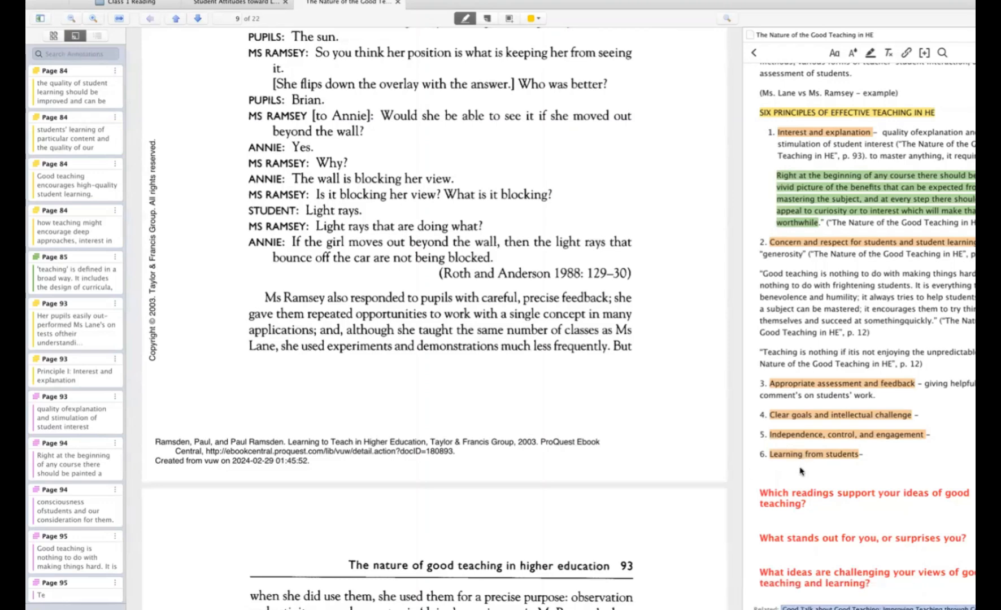
mouse_move(798, 608)
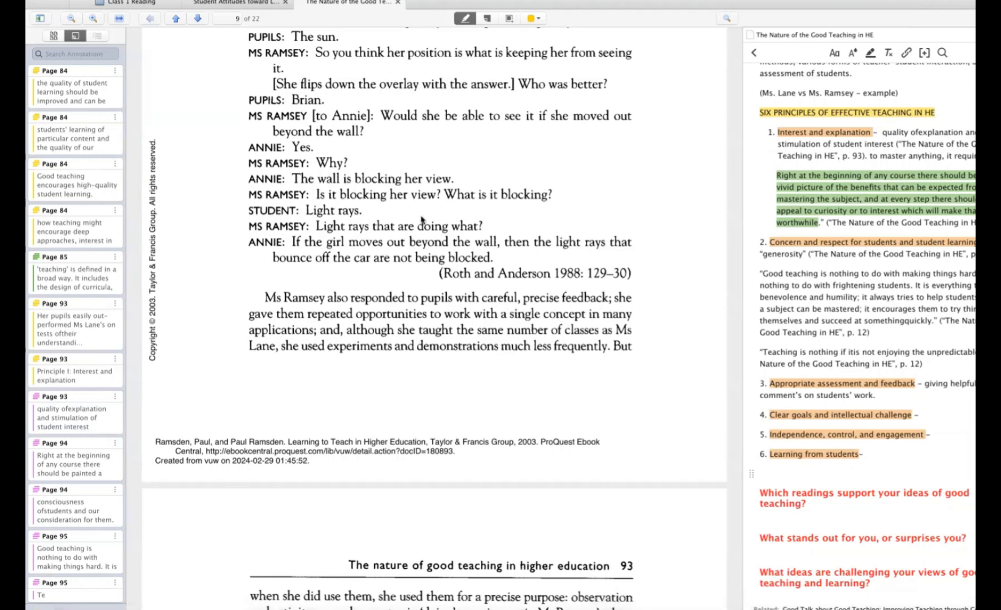
- Reopen The Nature of the Good Teaching in HE PDF from the library and examine the related item and tag beneath its note
left_click(138, 3)
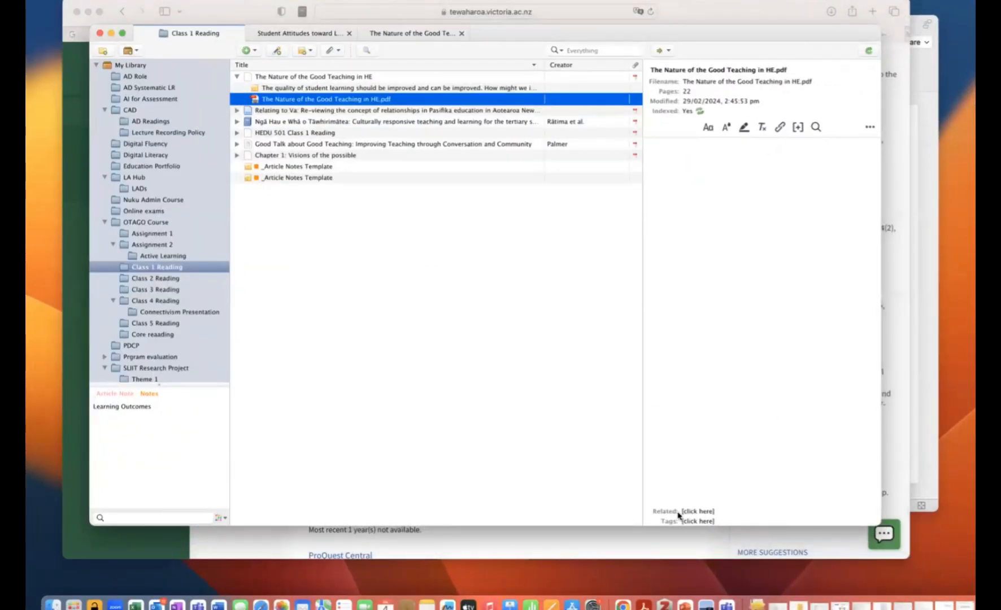
key("Return")
scroll(602, 508, "down", 5)
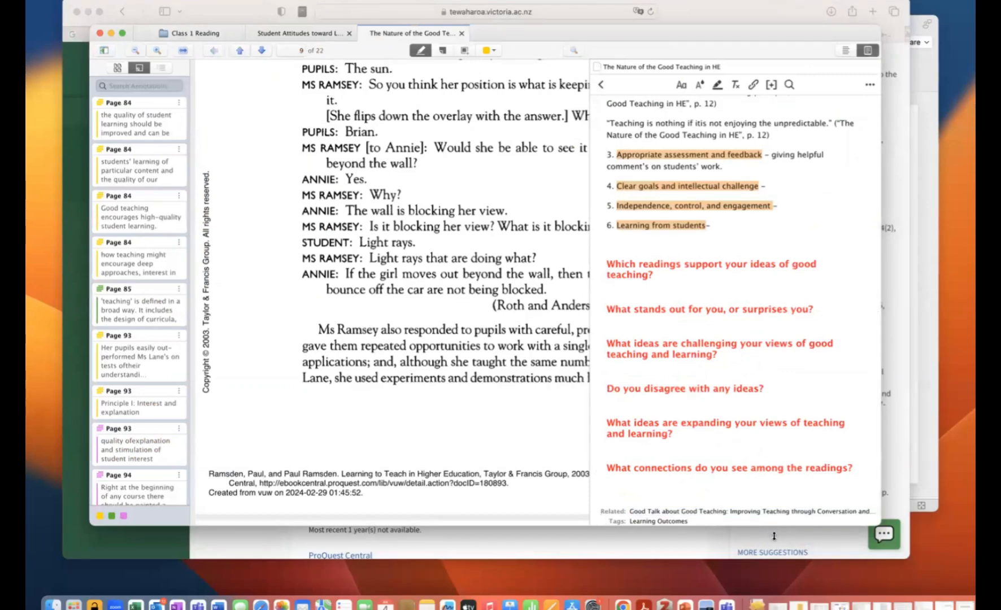
left_click_drag(604, 530, 606, 536)
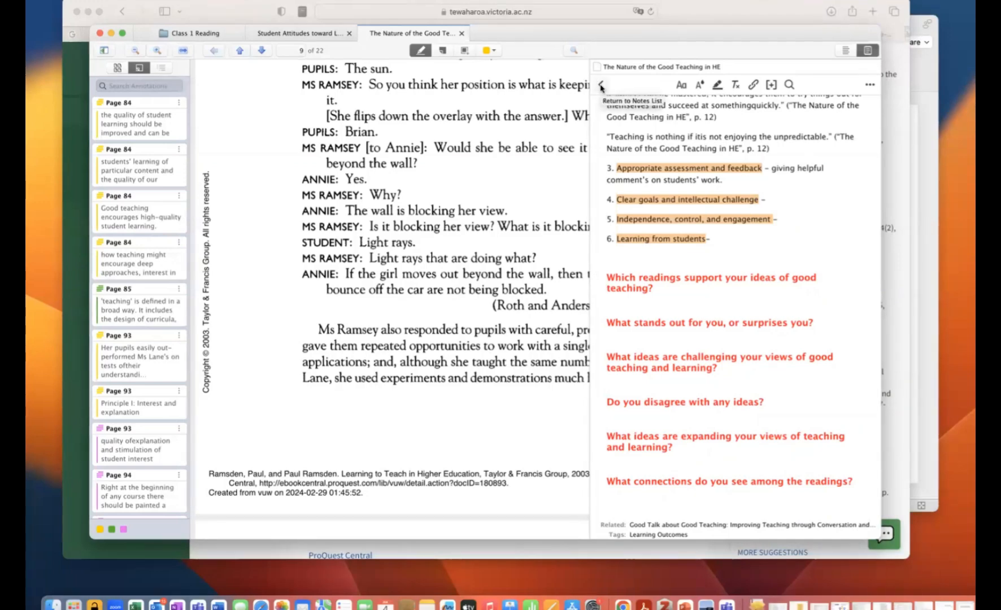
left_click(122, 33)
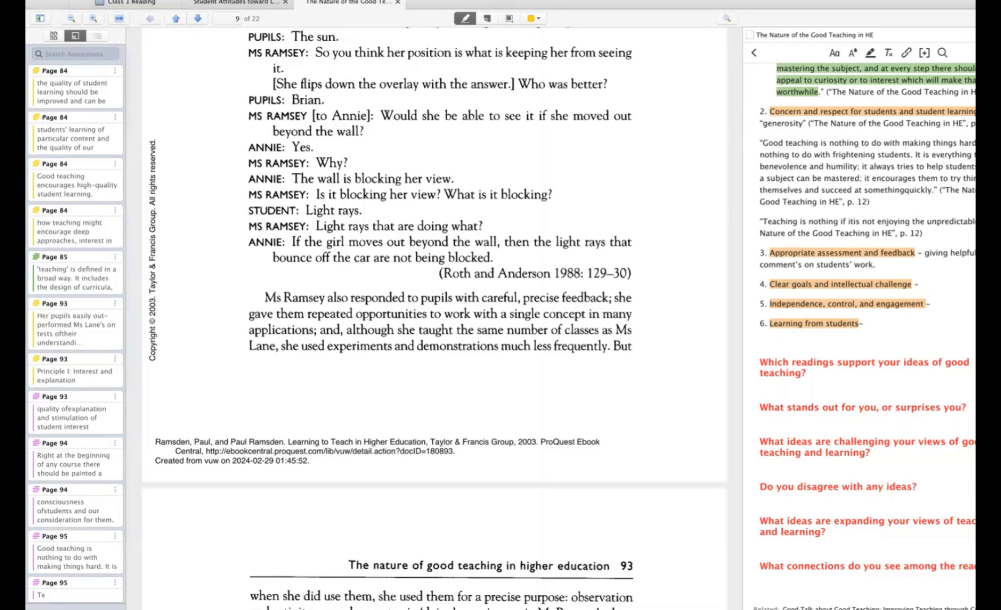
- Open The Nature of the Good Teaching in HE note in a separate window, enlarge and reposition it beside the PDF, and close it
left_click(977, 22)
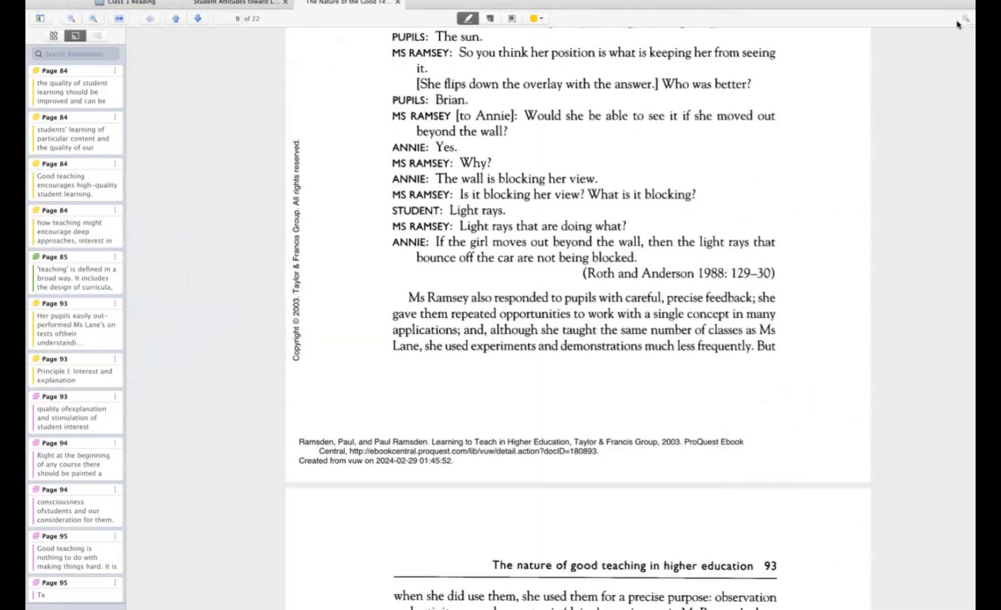
left_click(995, 19)
left_click(999, 53)
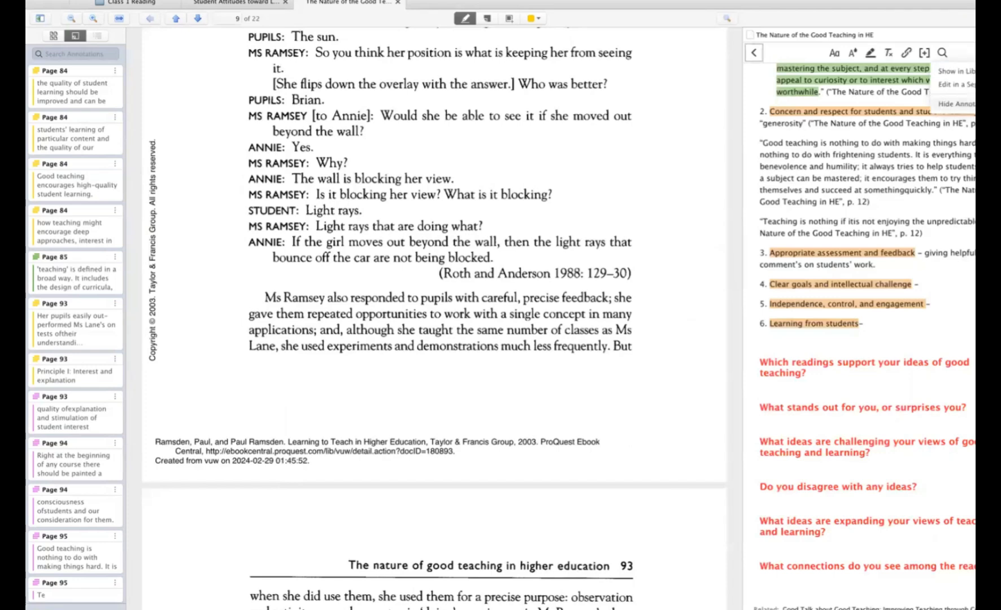
left_click(955, 84)
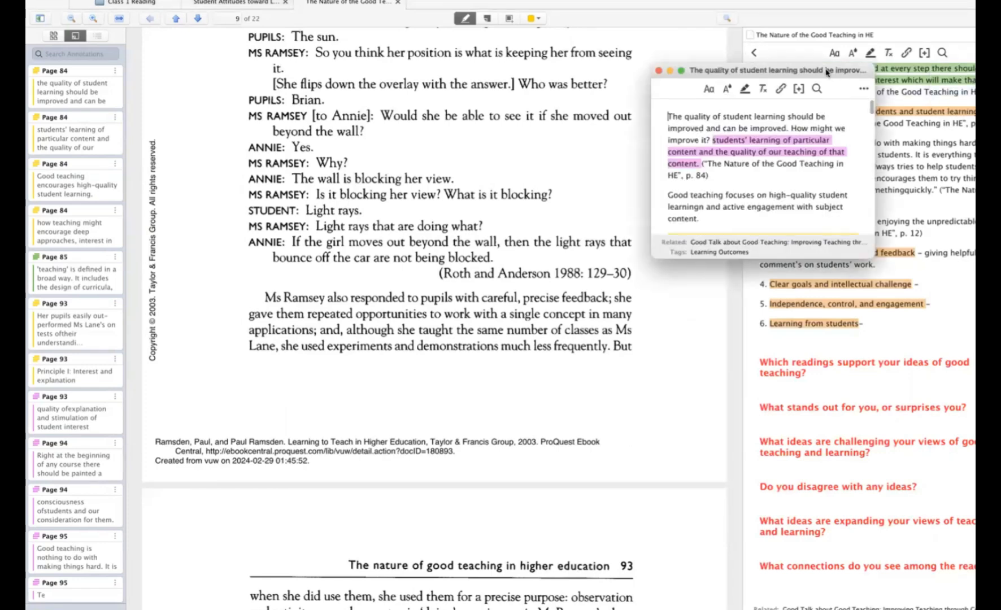
left_click_drag(759, 32, 783, 55)
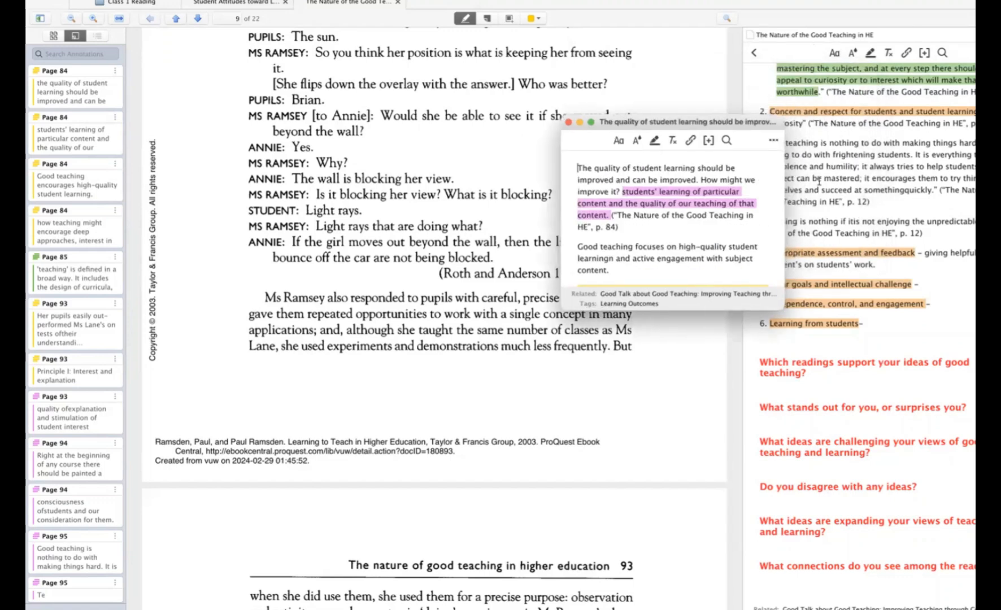
left_click_drag(847, 242, 966, 362)
left_click_drag(607, 70, 708, 40)
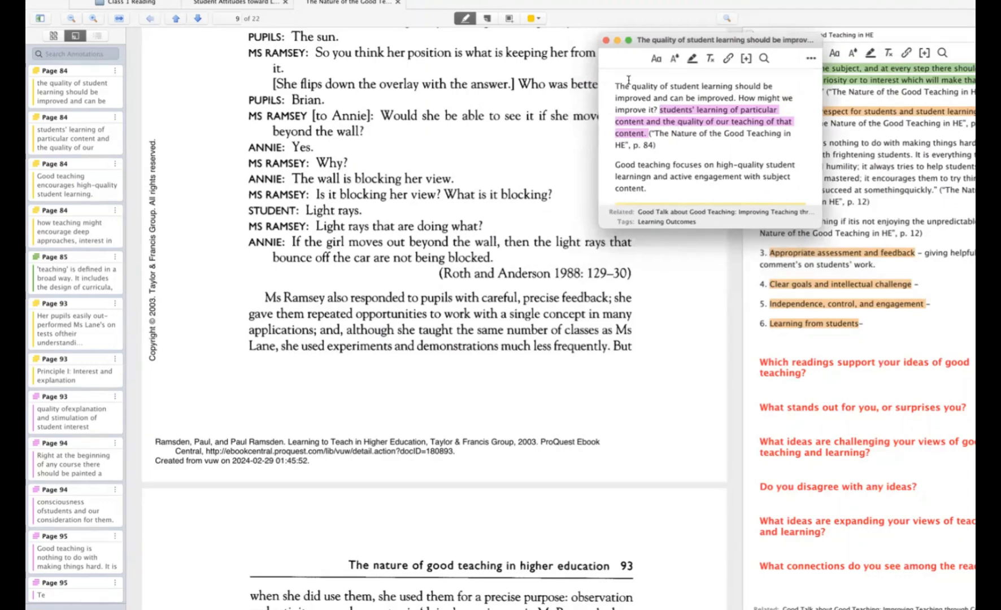
left_click(607, 41)
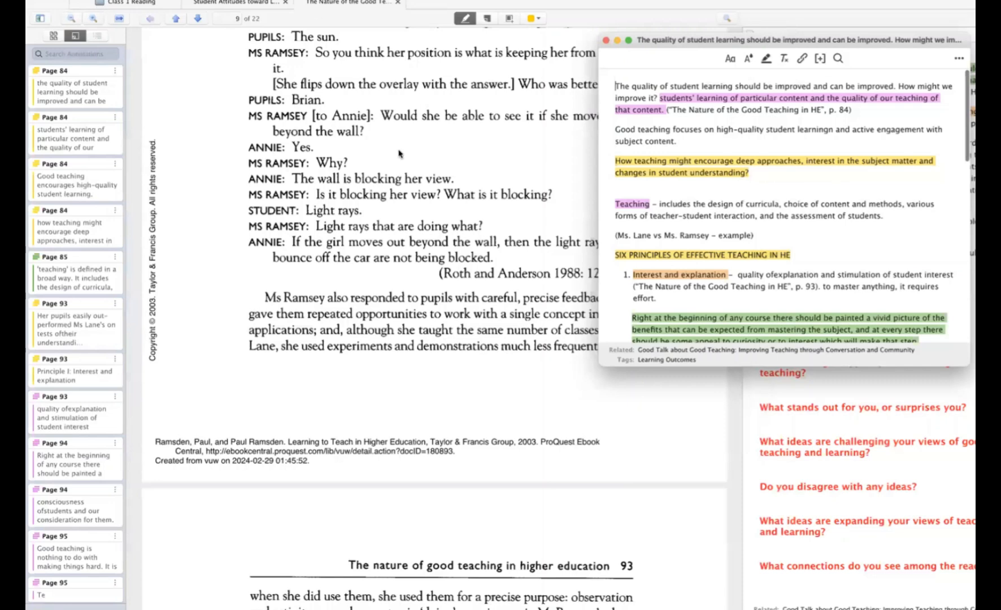
- Run an advanced search of My Library for items whose Note contains "Learning outcomes", review the matches and close the search
left_click(732, 21)
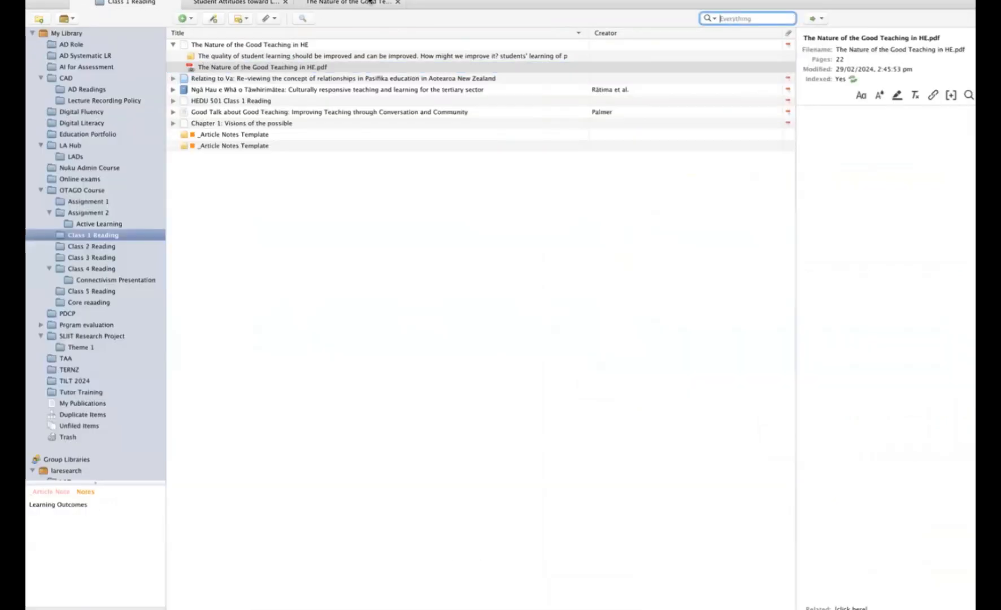
left_click(301, 19)
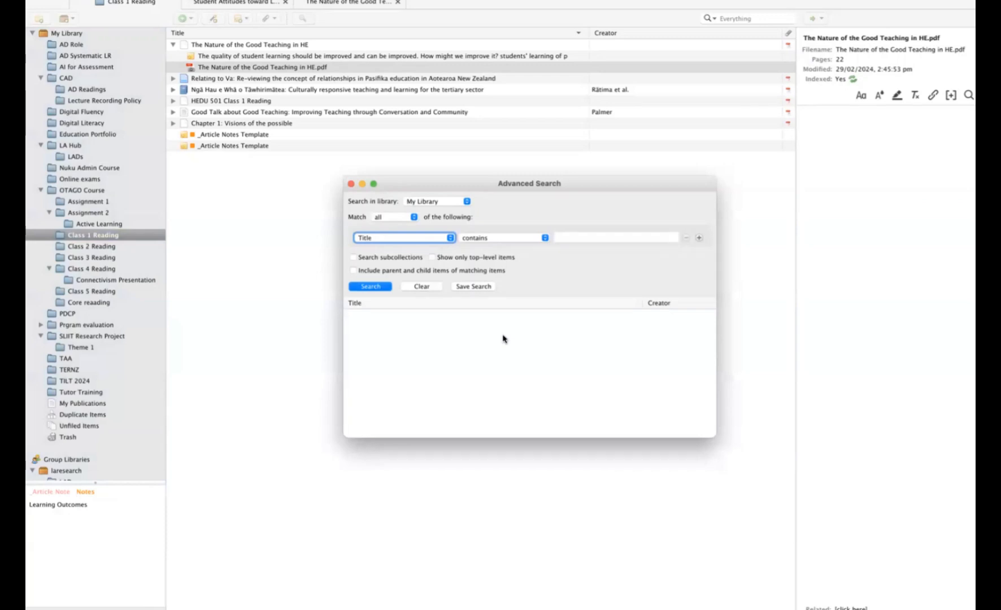
left_click_drag(499, 177, 483, 59)
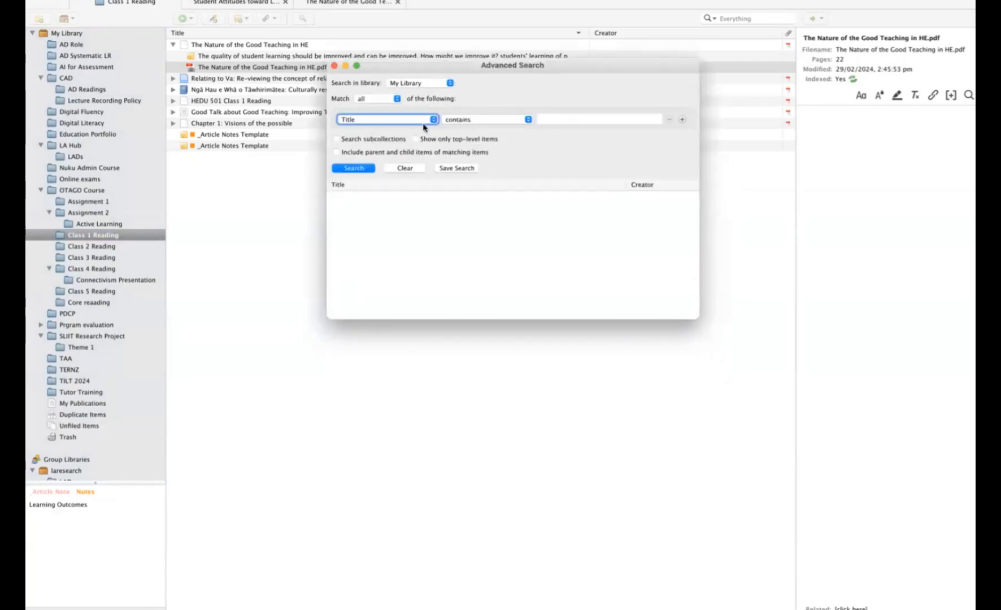
left_click(432, 120)
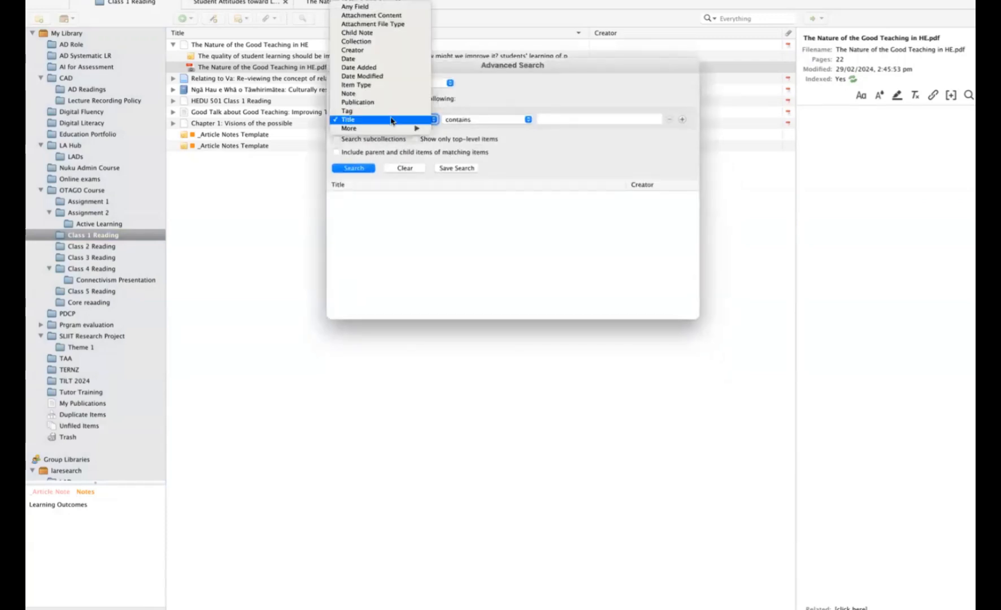
left_click(355, 95)
left_click(579, 118)
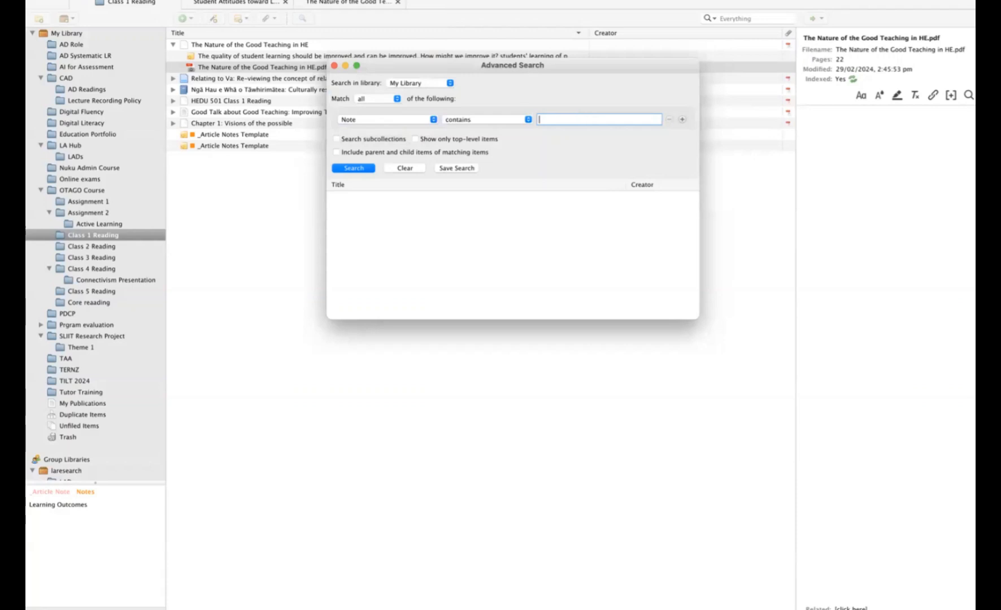
type("Learning outcomes")
key("Return")
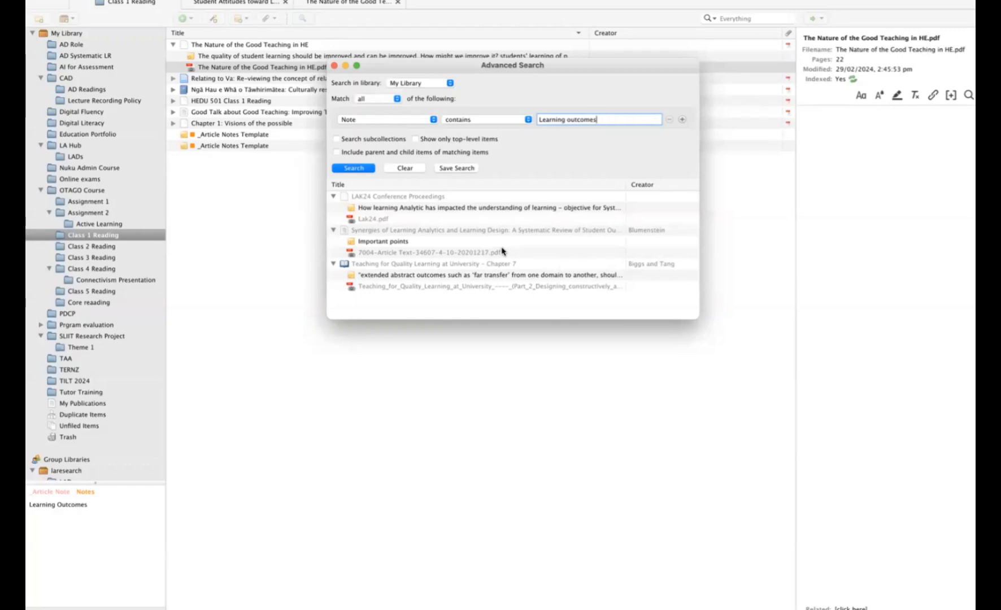
left_click(335, 176)
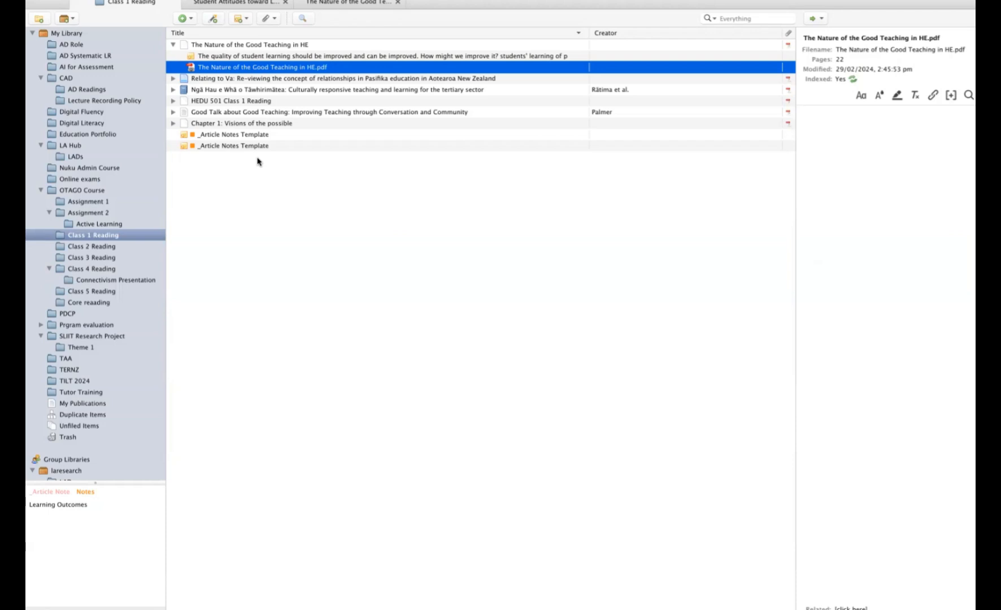
left_click(231, 47)
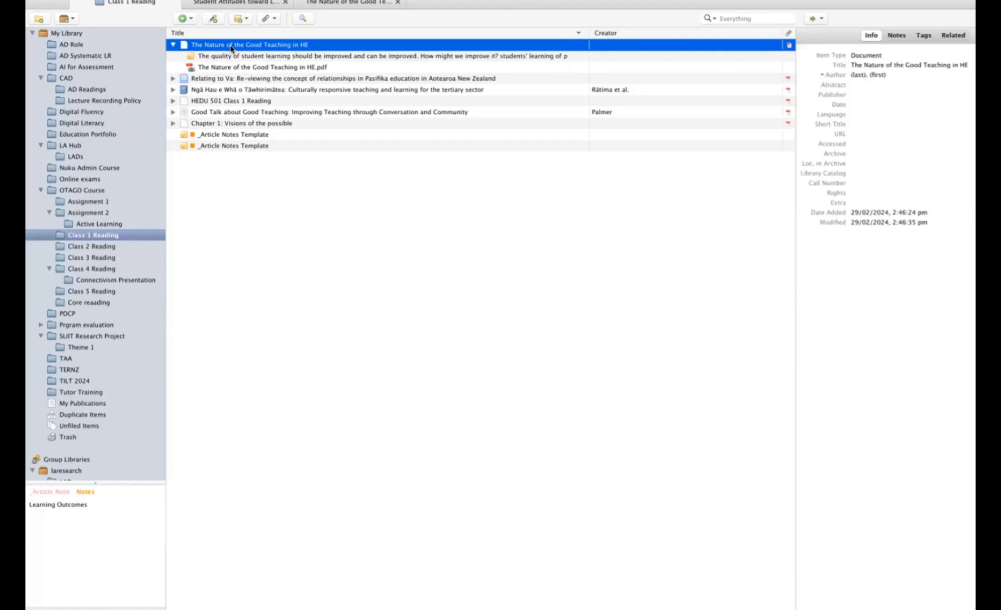
left_click(233, 125, "shift")
left_click(231, 149, "shift")
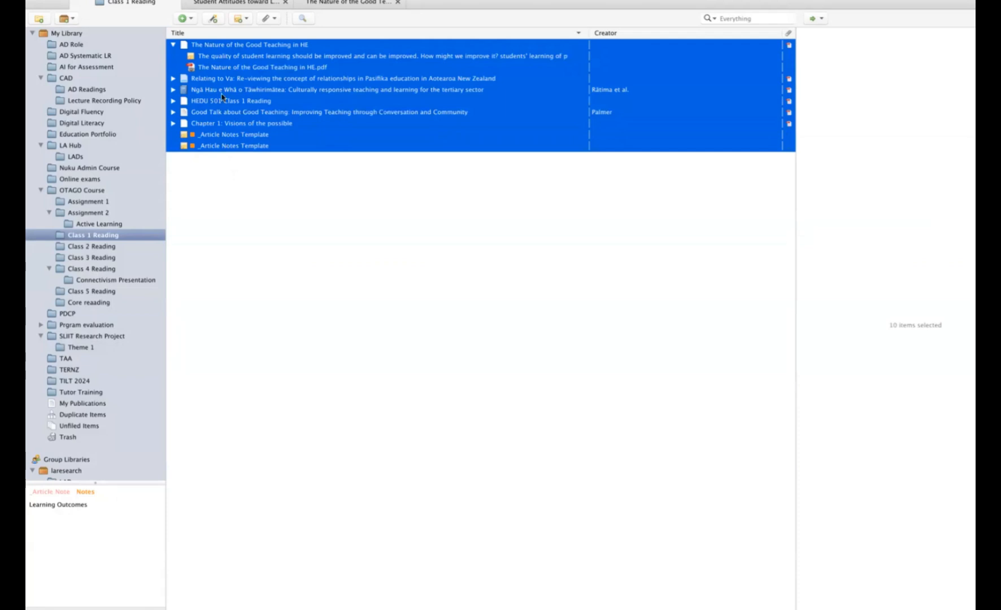
- Generate a report from The Nature of the Good Teaching in HE item, review it through to the attachments and close it
left_click(217, 47)
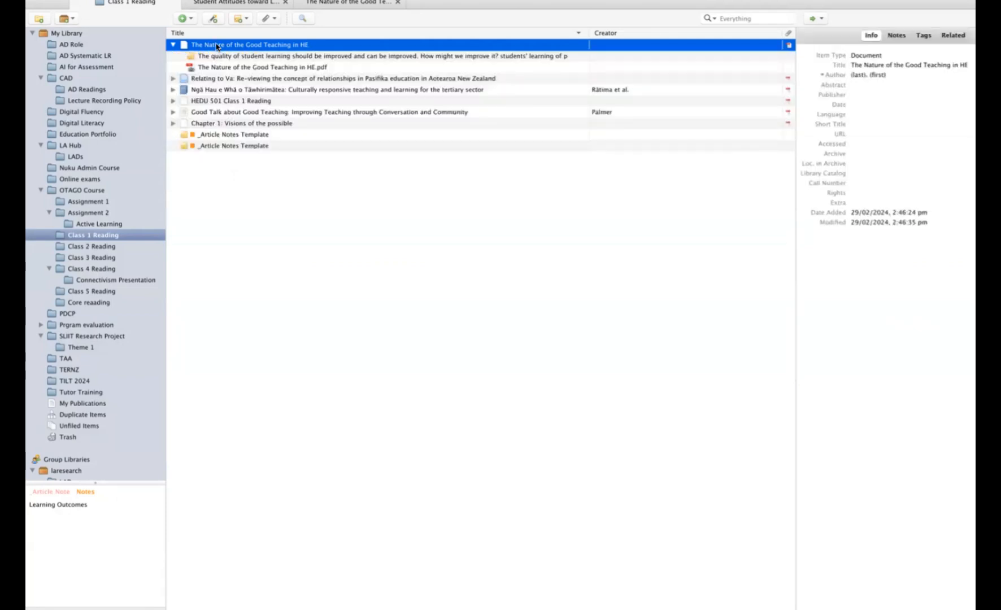
right_click(216, 46)
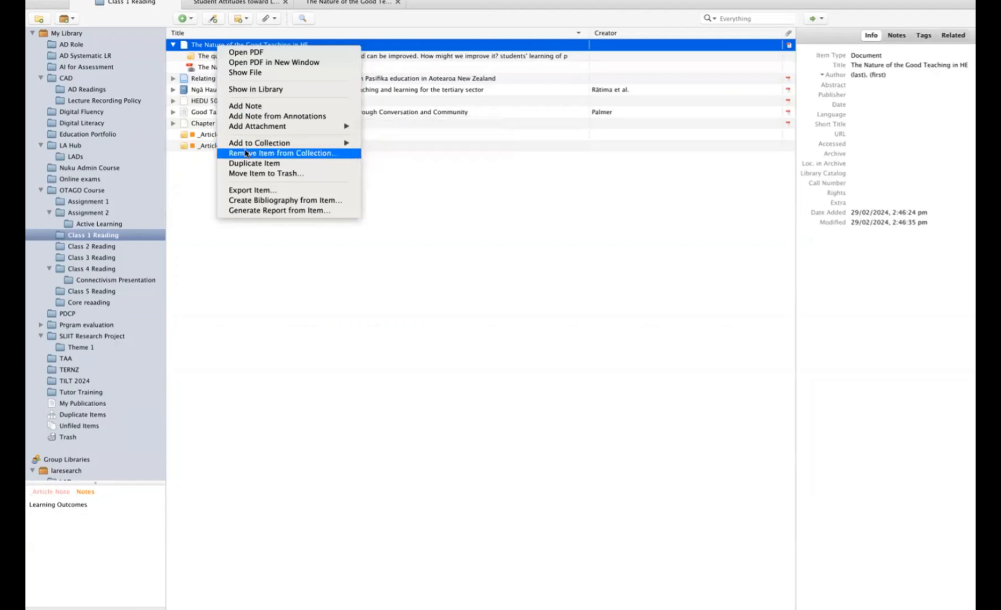
left_click(260, 211)
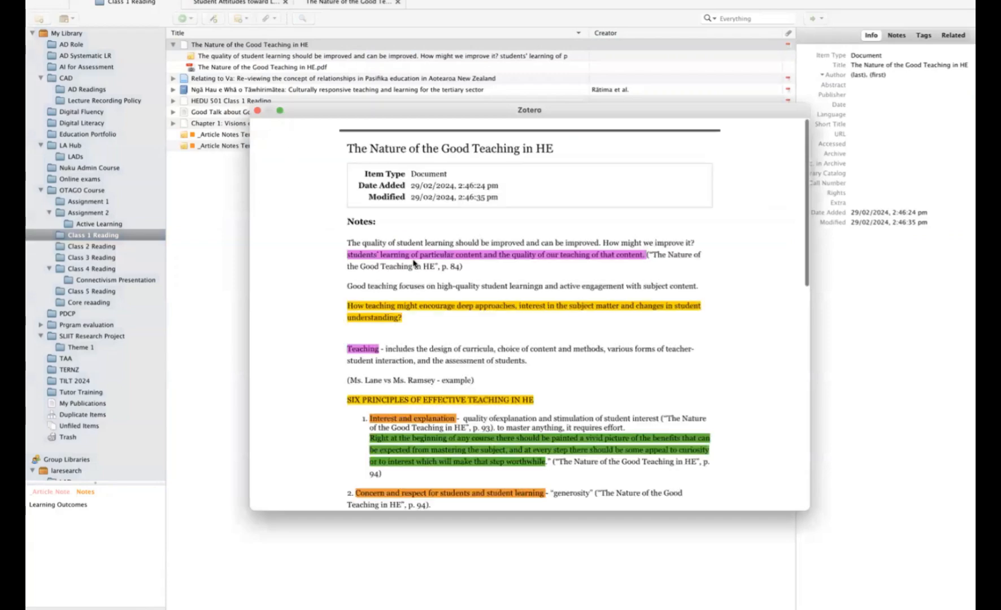
scroll(414, 263, "down", 5)
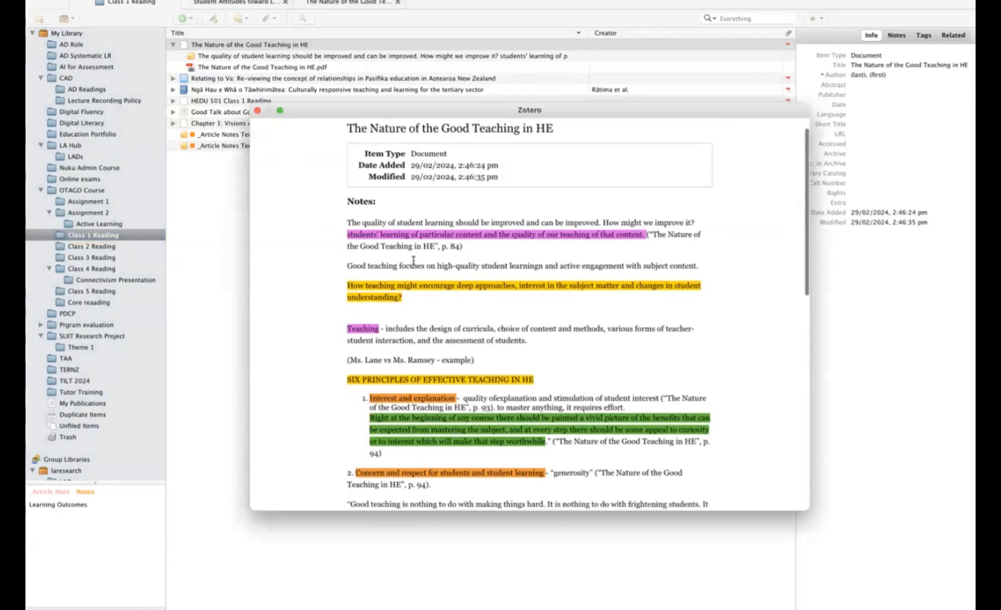
scroll(414, 263, "down", 10)
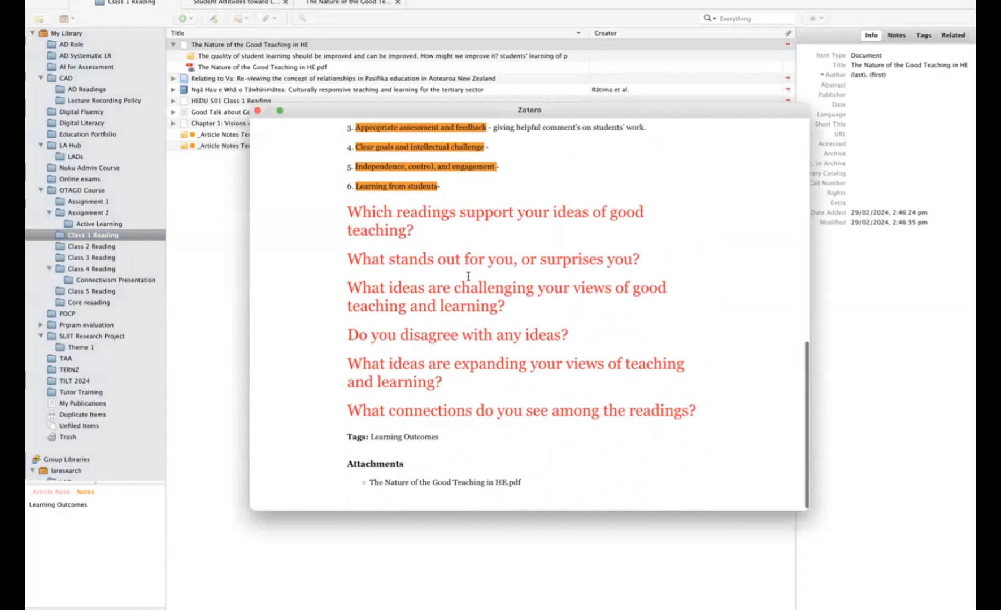
scroll(460, 284, "up", 8)
scroll(460, 284, "up", 6)
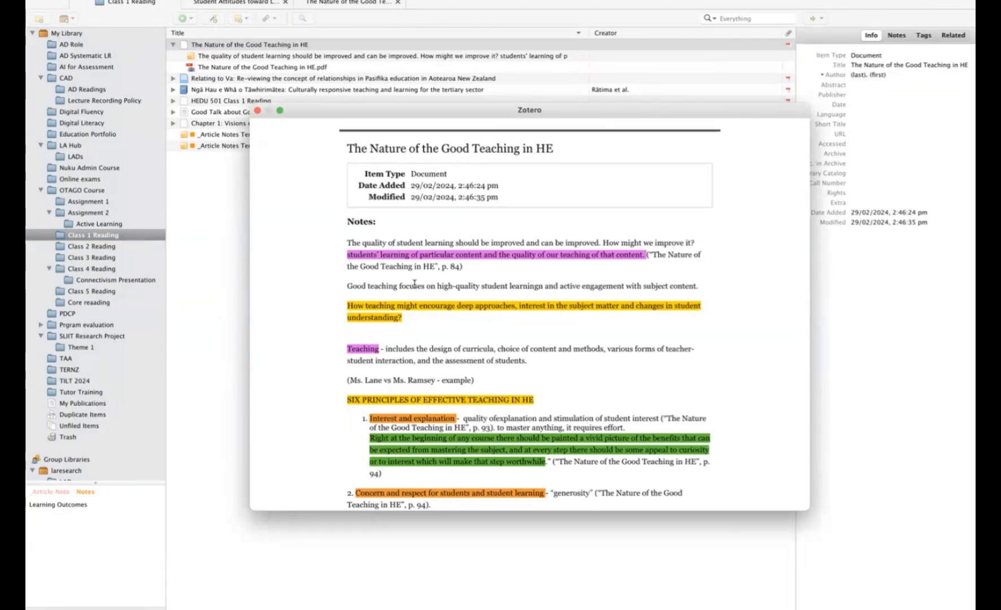
left_click(257, 112)
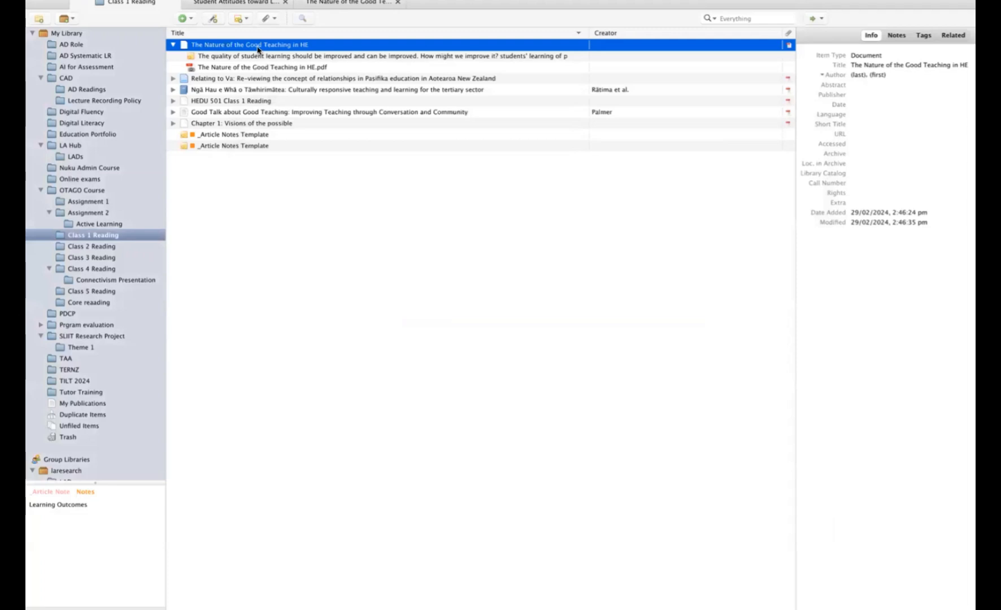
- Generate a single report from all the Class 1 Reading items, review its notes and reference details, and close it
left_click(252, 147, "shift")
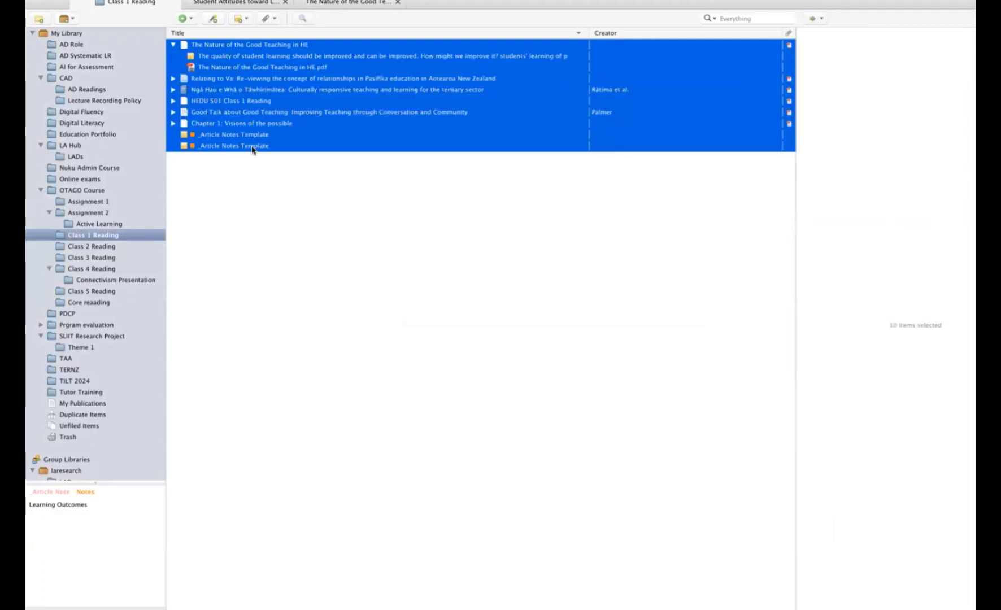
right_click(295, 109)
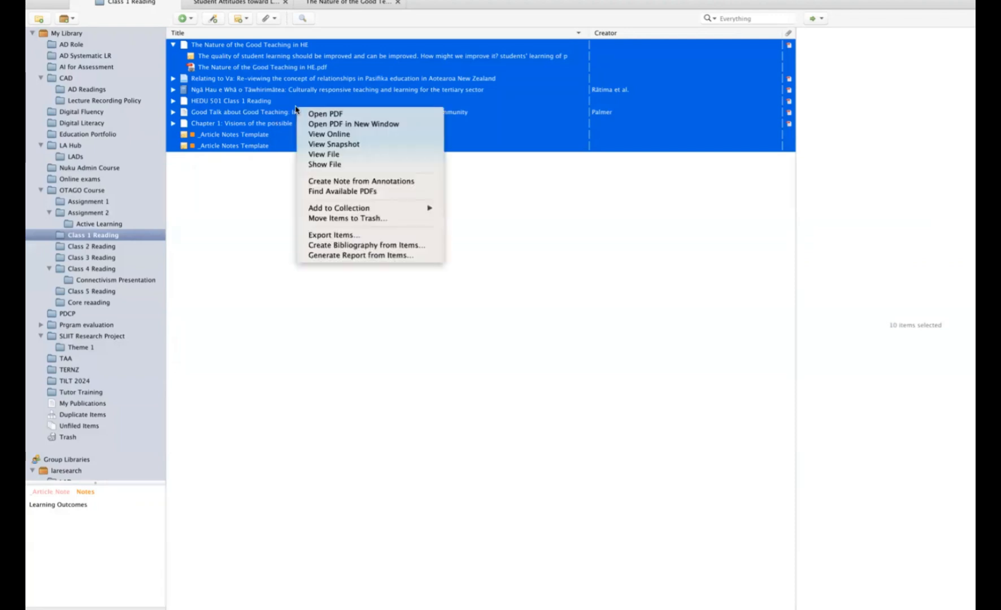
left_click(355, 257)
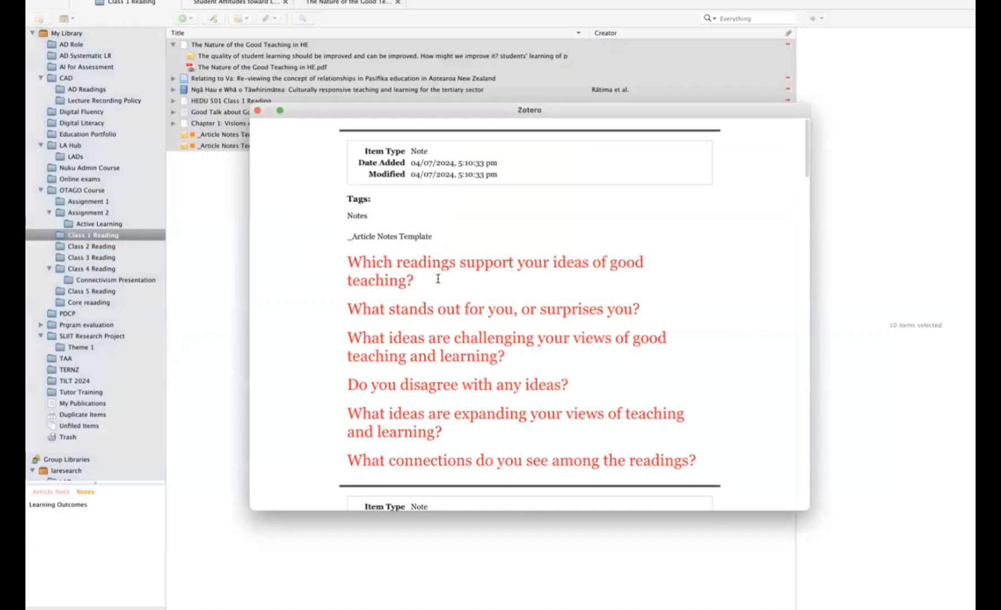
scroll(439, 283, "down", 10)
scroll(438, 281, "down", 20)
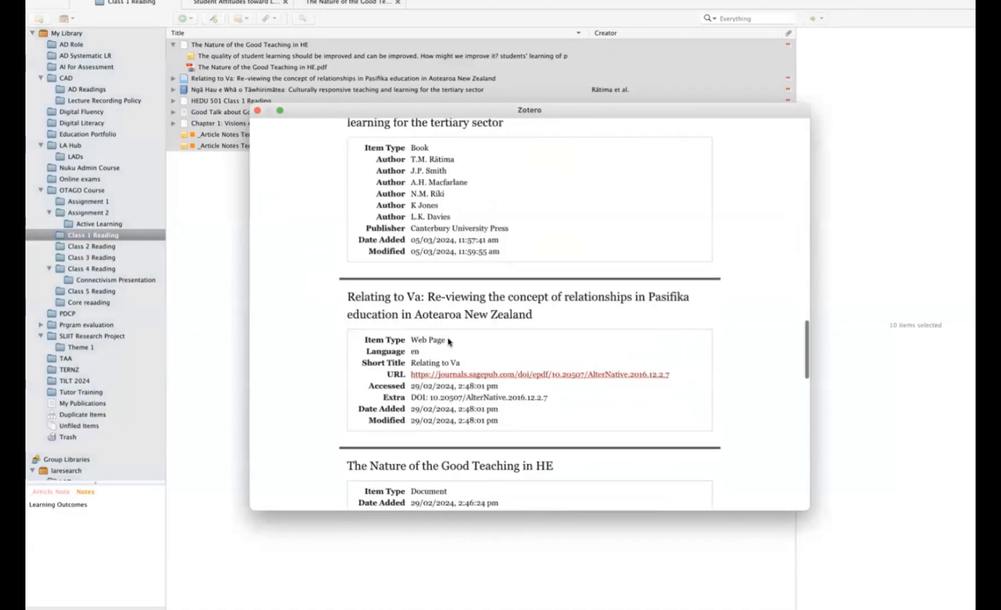
scroll(445, 378, "down", 20)
scroll(437, 330, "up", 20)
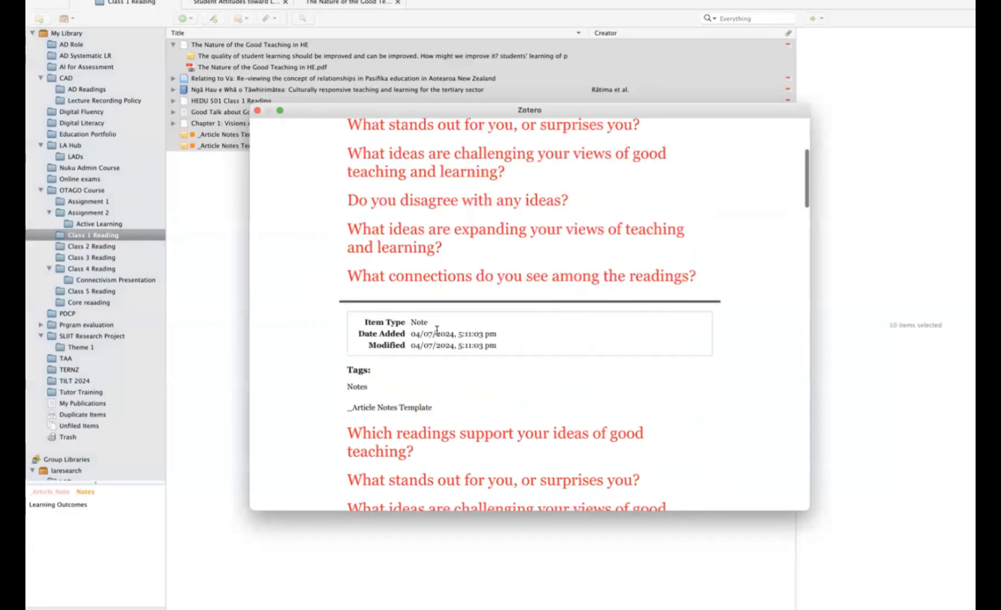
scroll(264, 134, "up", 3)
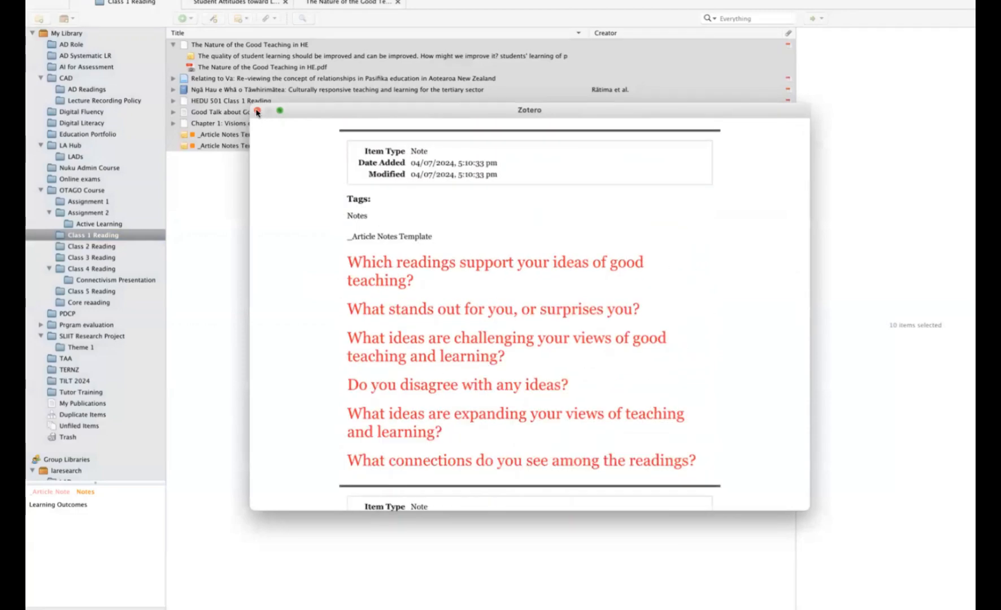
left_click(257, 111)
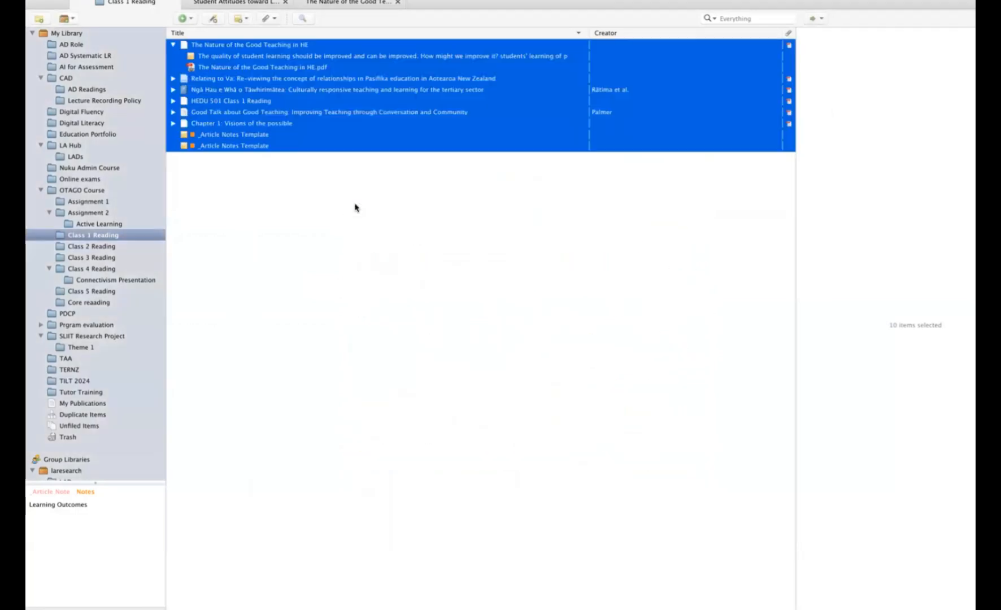
- Select only the second standalone _Article Notes Template note and take the window out of full screen
left_click(389, 149)
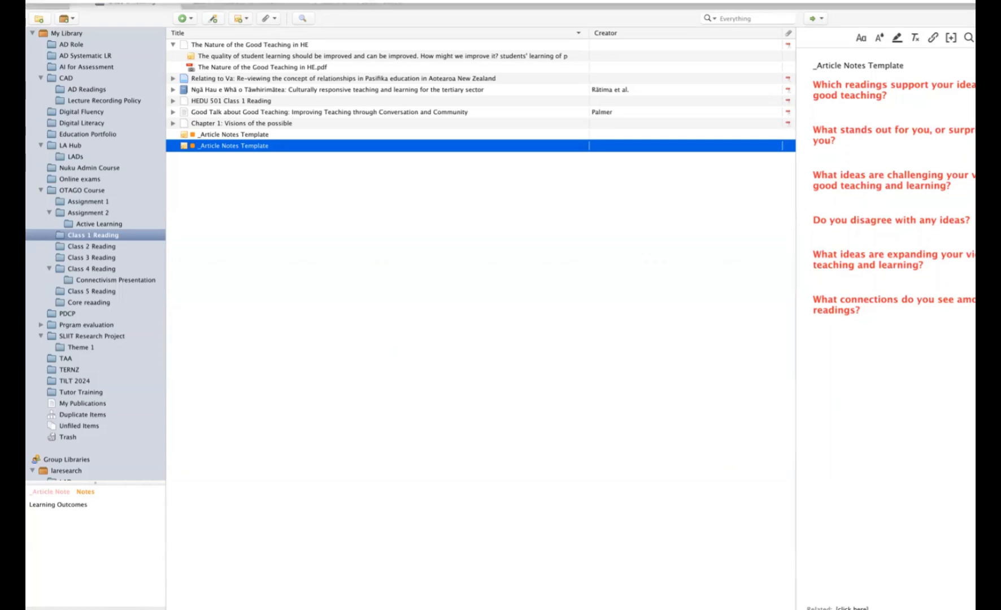
left_click(54, 2)
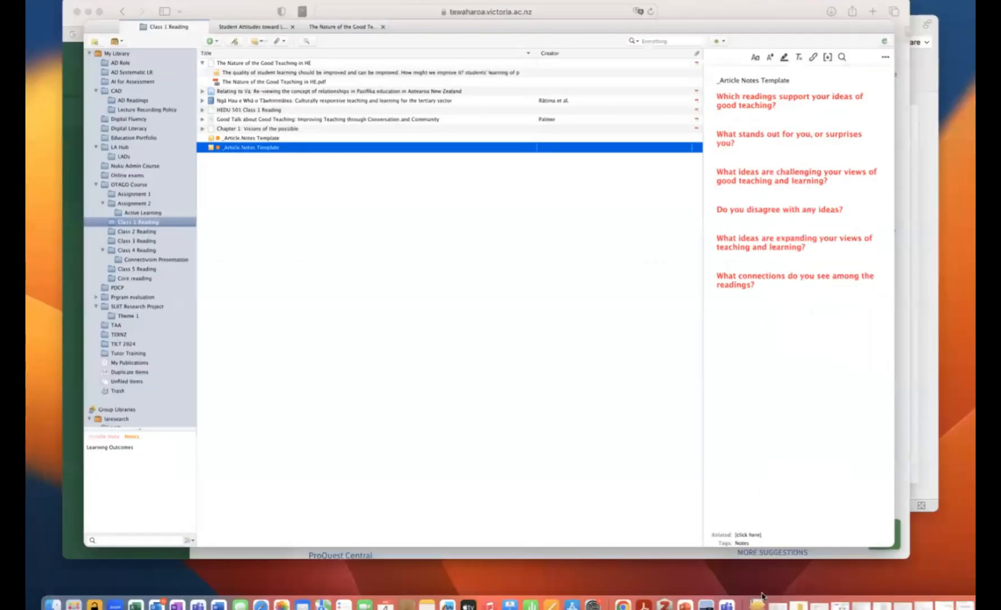
- Switch to Document6 in Microsoft Word and show it full screen
left_click(224, 605)
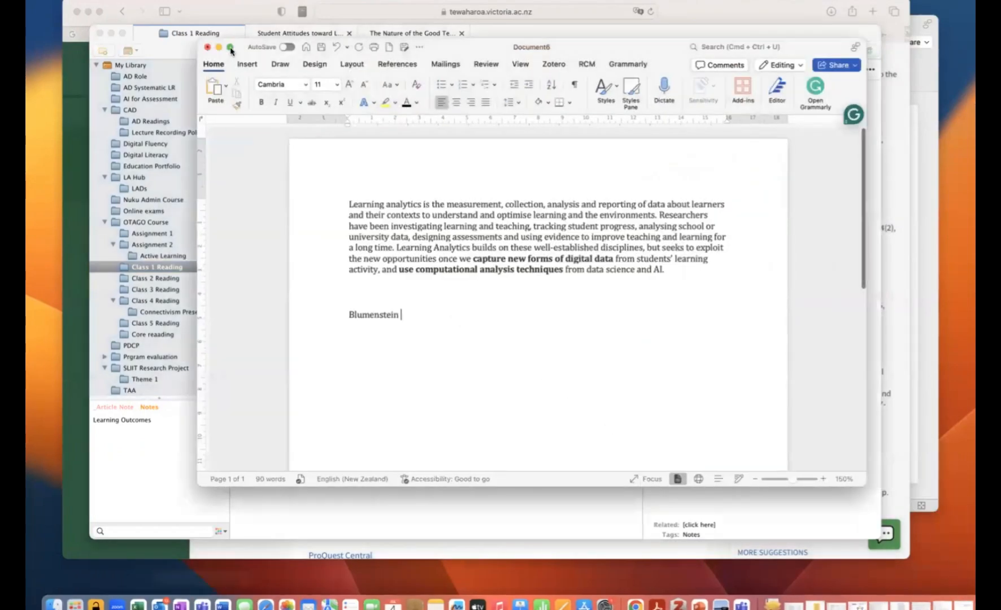
mouse_move(230, 49)
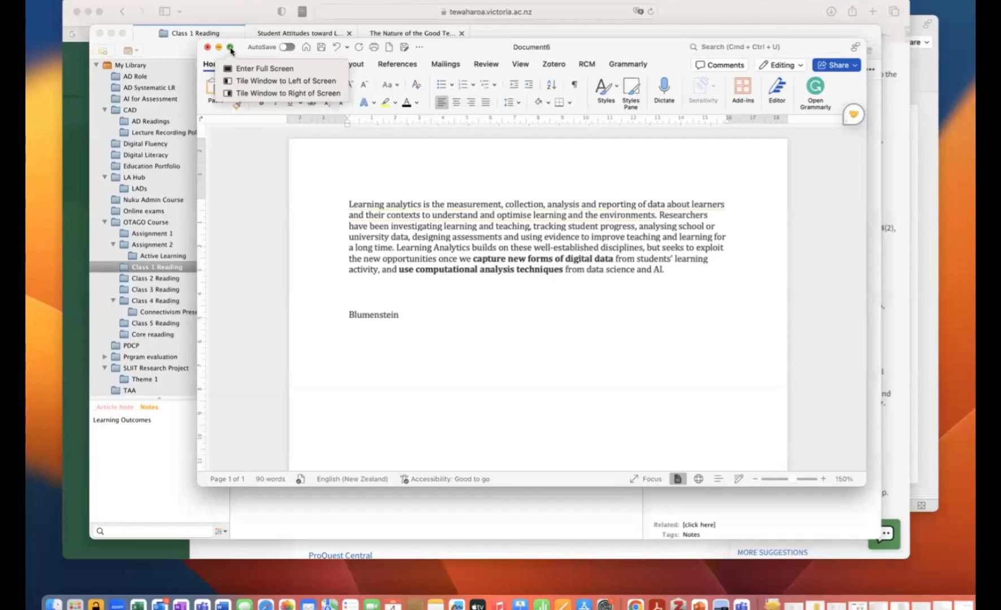
left_click(230, 48)
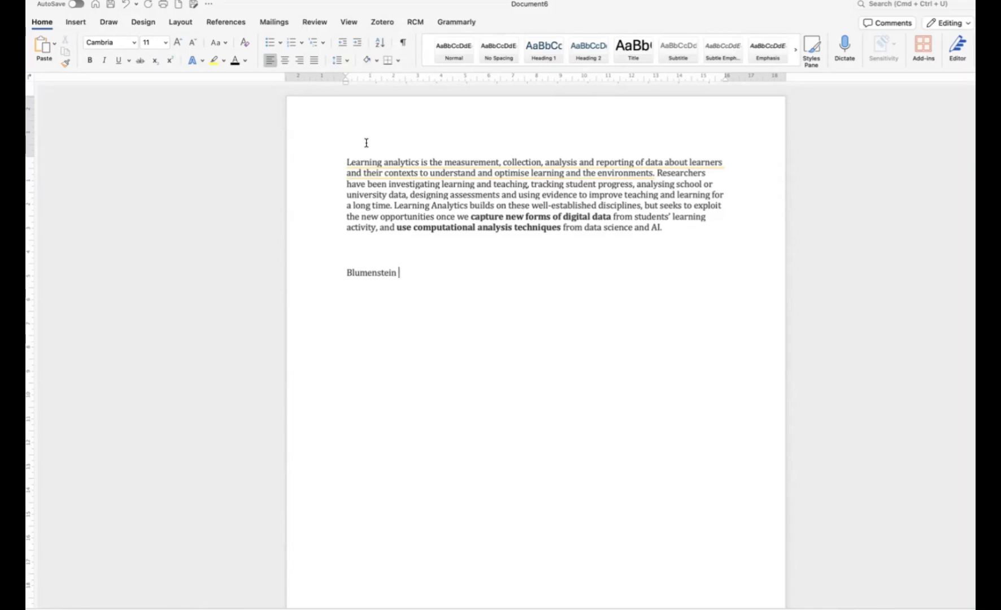
- Add a new line reading "LA" above the Learning analytics paragraph
left_click_drag(346, 162, 597, 206)
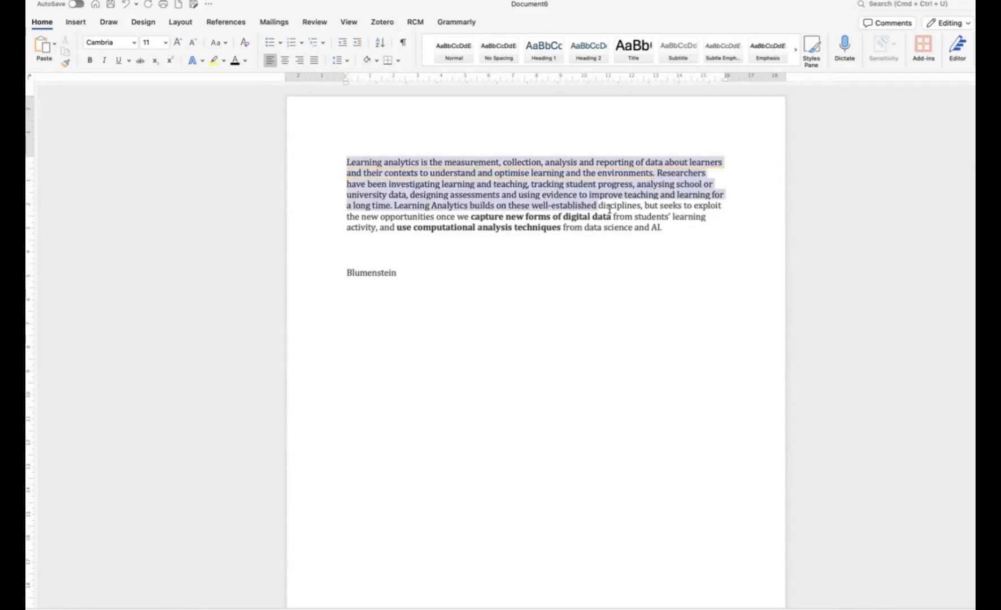
left_click(525, 287)
left_click(370, 161)
left_click(347, 160)
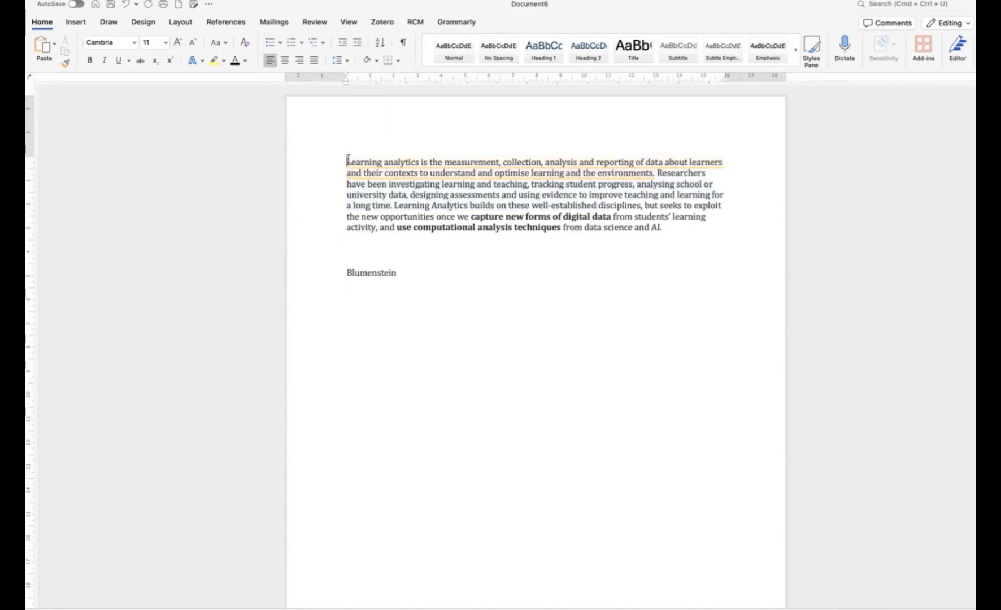
key("Return")
key("Up")
type("LA")
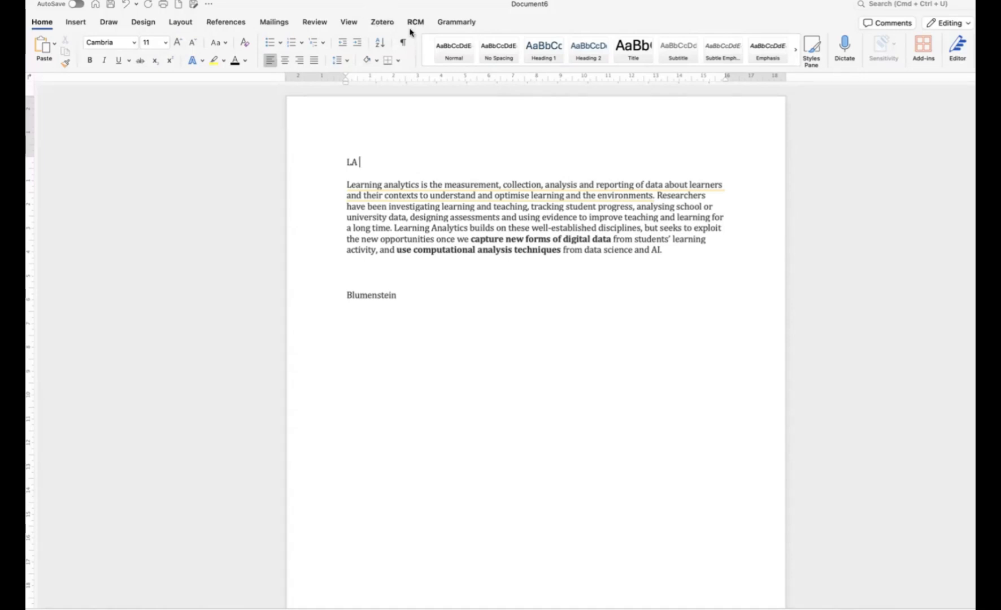
- Show the Zotero citation tools and enlarge the document view to 190%
left_click(380, 23)
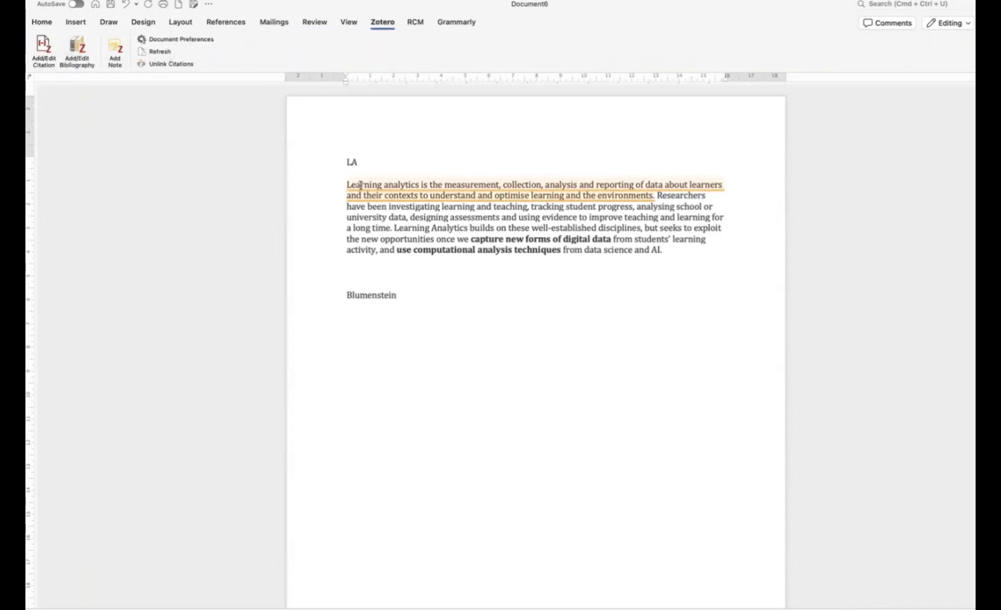
mouse_move(367, 185)
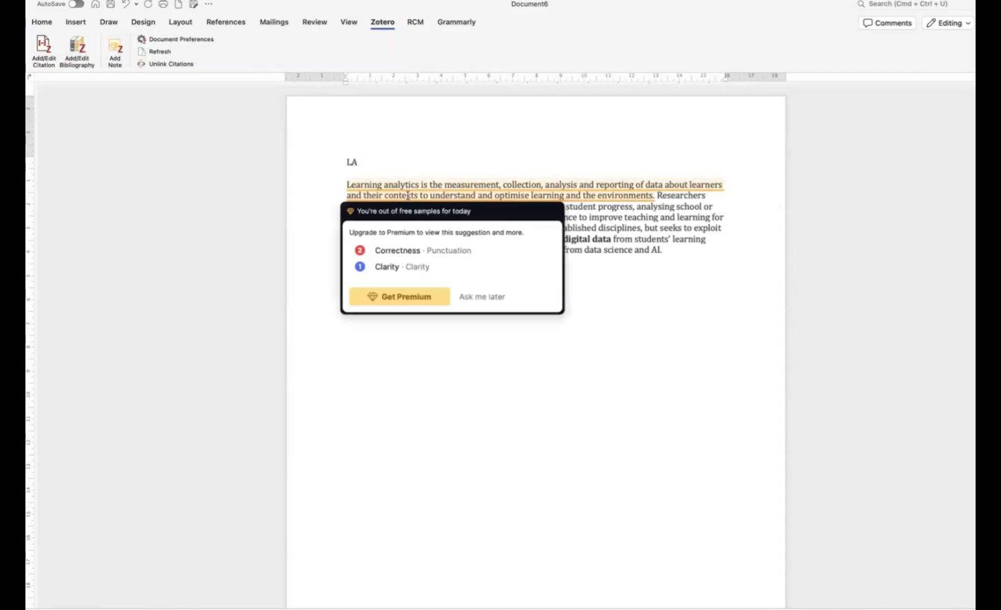
scroll(408, 195, "down", 2)
scroll(407, 195, "down", 1)
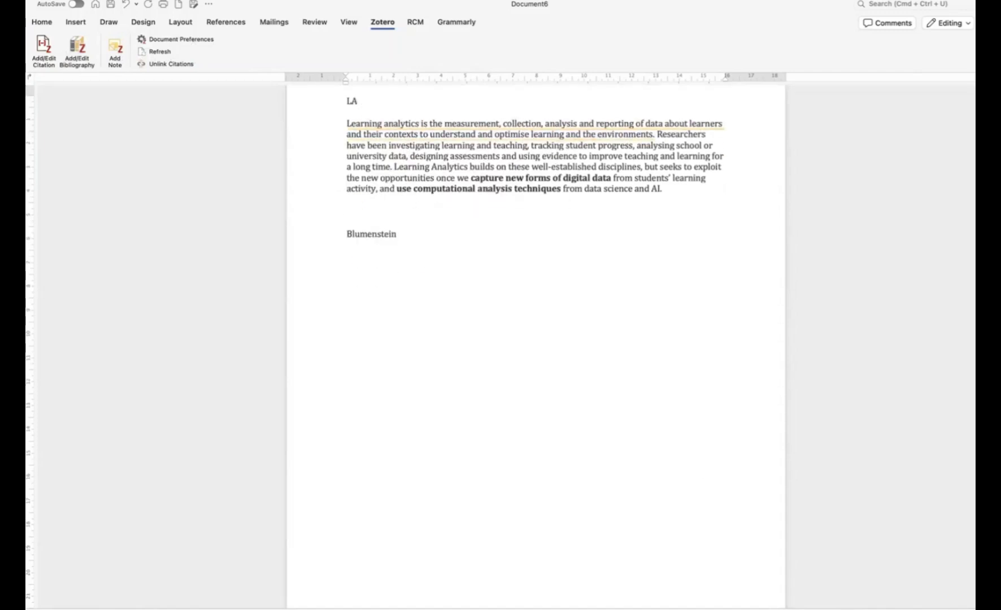
left_click(933, 609)
left_click(933, 608)
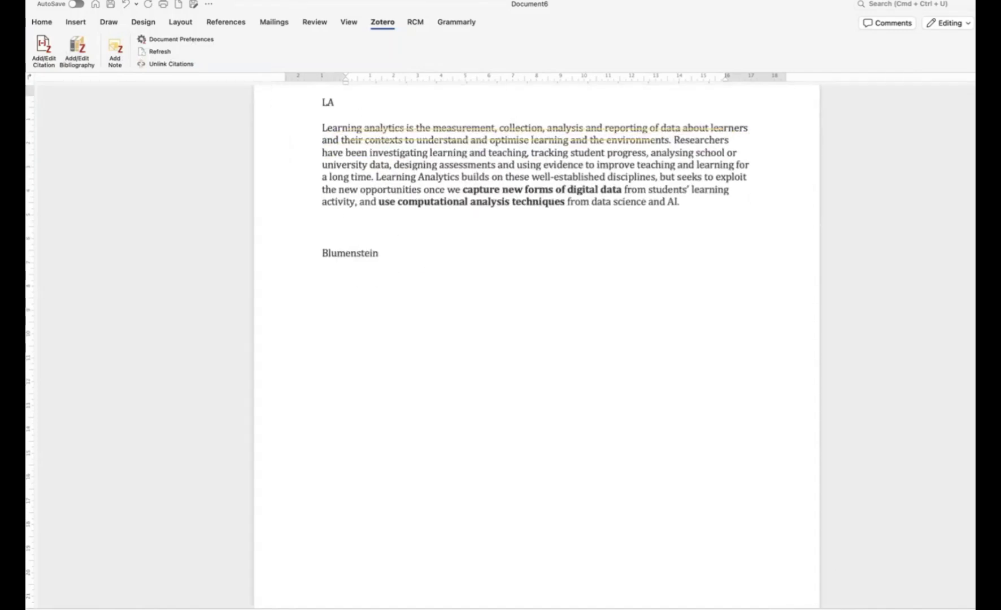
left_click(933, 609)
left_click(933, 609)
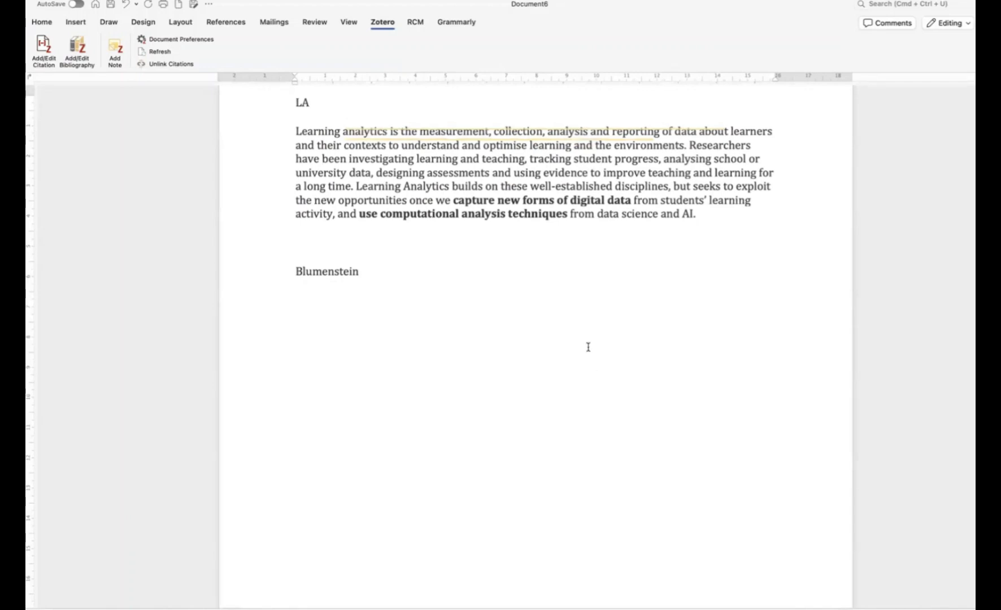
scroll(587, 343, "up", 3)
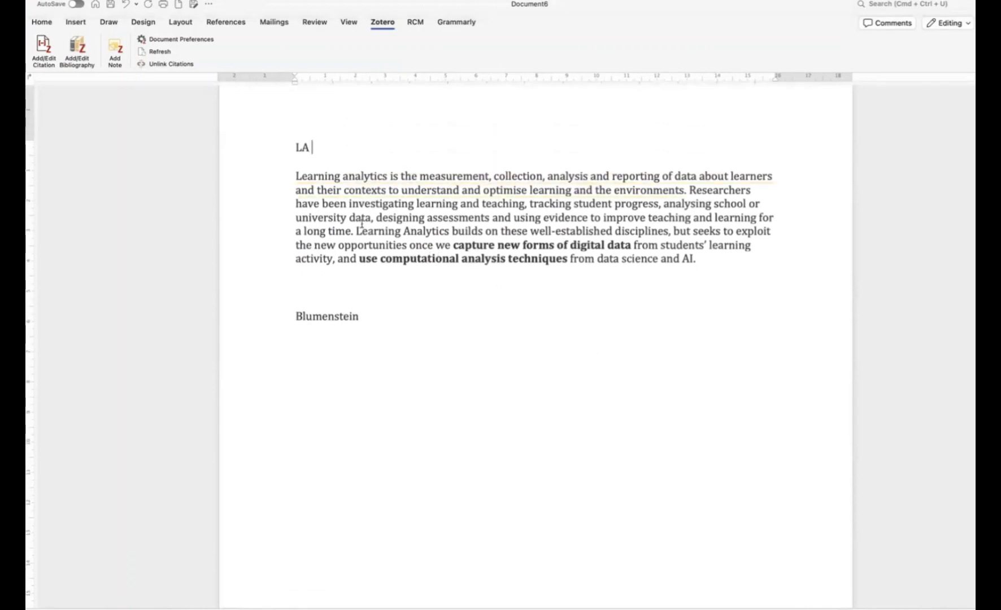
- Start a Zotero citation after "the environments", before the first sentence's full stop, and return to the document with the citation field inserted
mouse_move(429, 184)
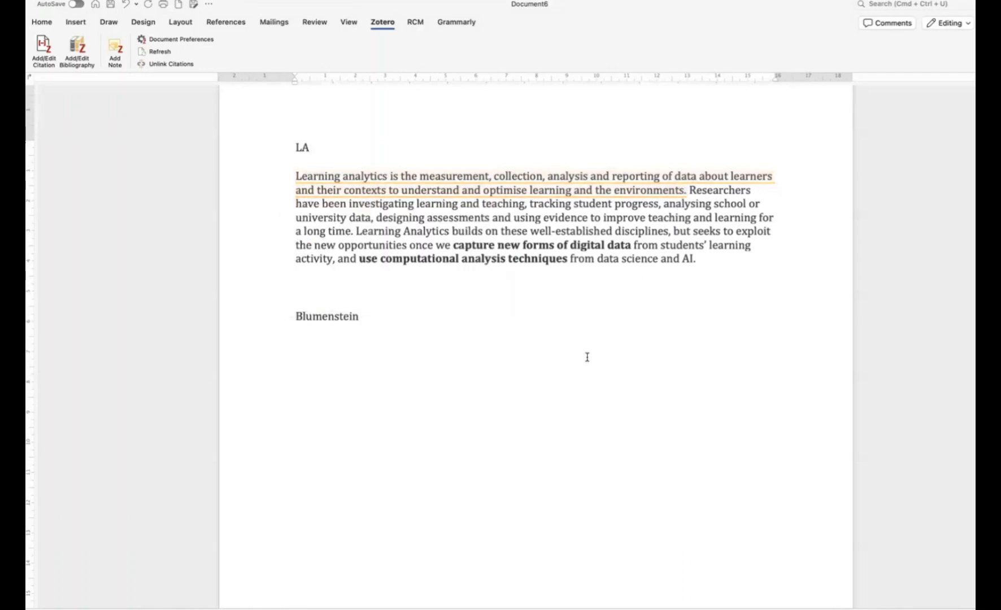
mouse_move(384, 195)
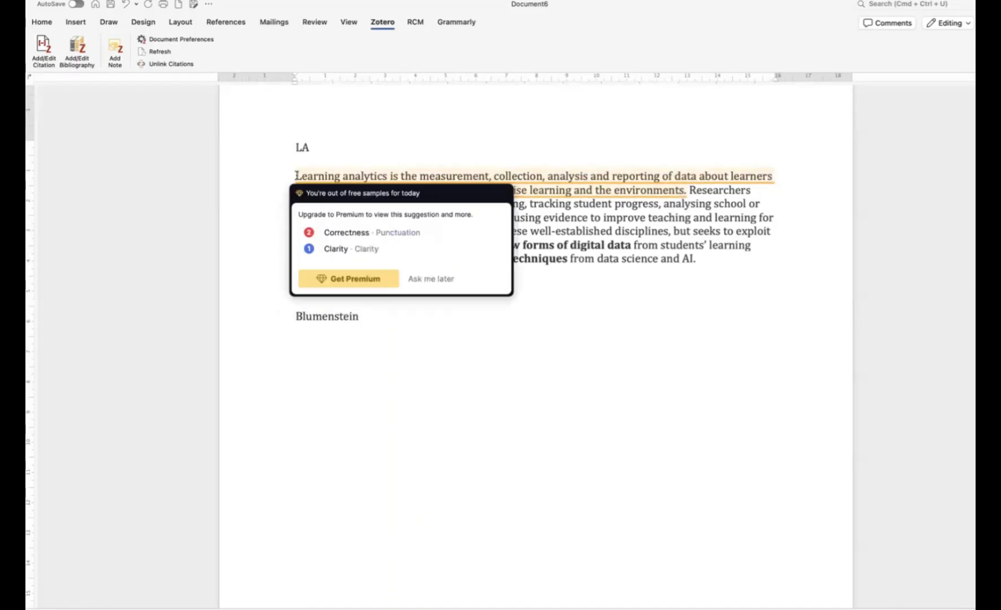
left_click_drag(297, 177, 384, 178)
left_click(639, 204)
left_click(684, 191)
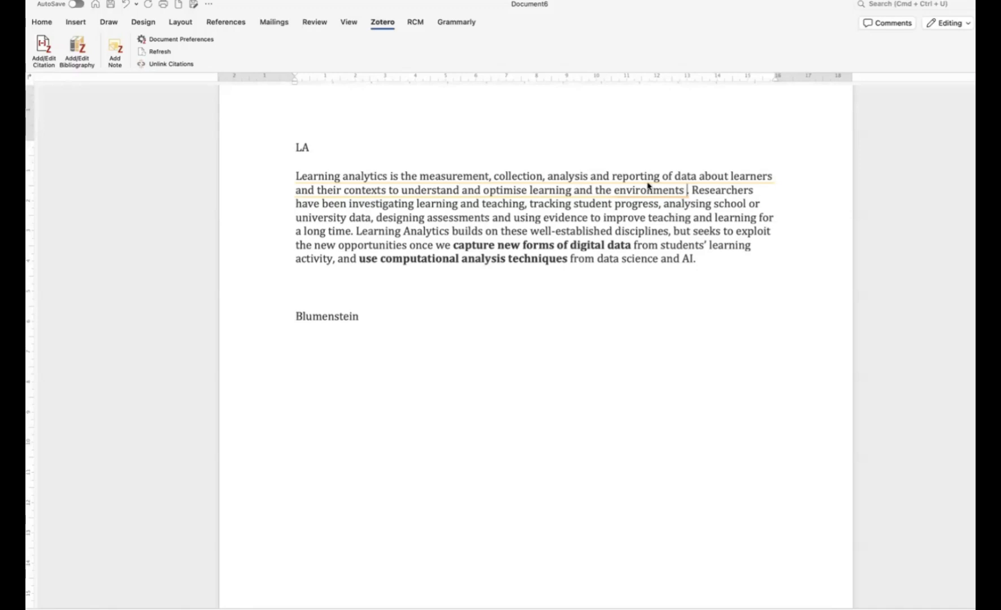
left_click(43, 50)
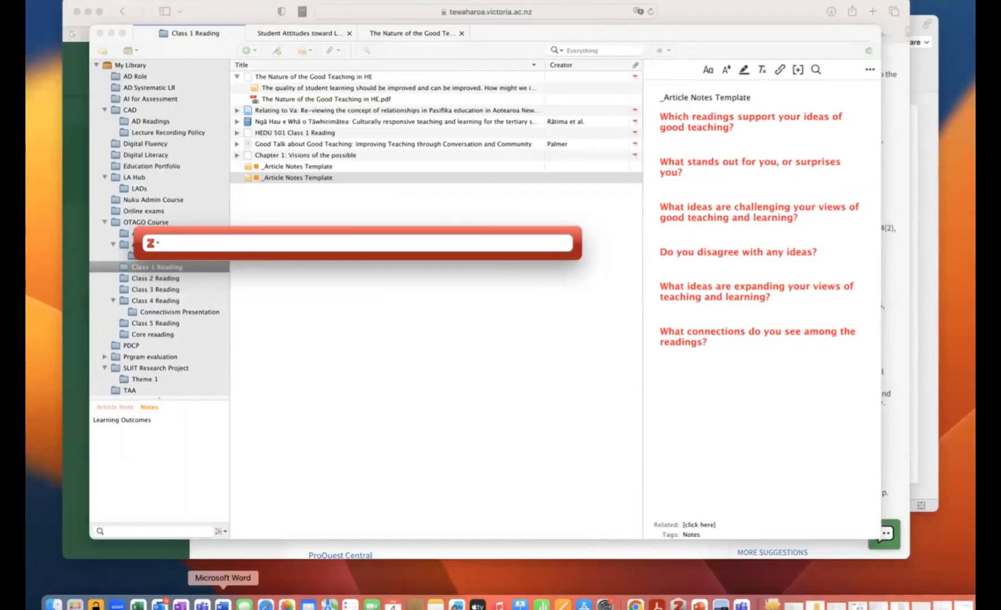
left_click(222, 604)
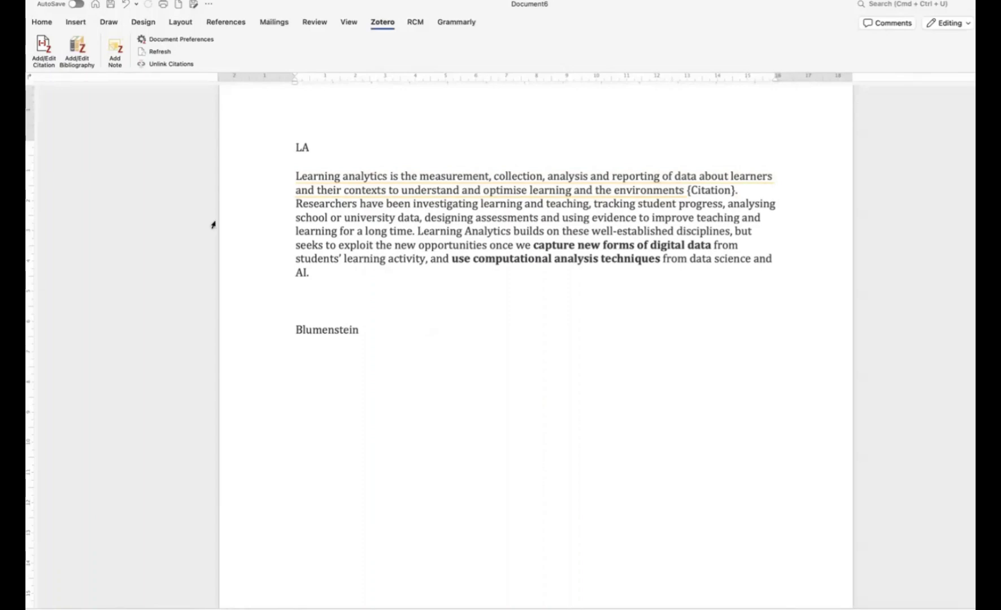
- Try to open Zotero's Document Preferences for Document6, including with the {Citation} placeholder selected, and return to the document
left_click(169, 43)
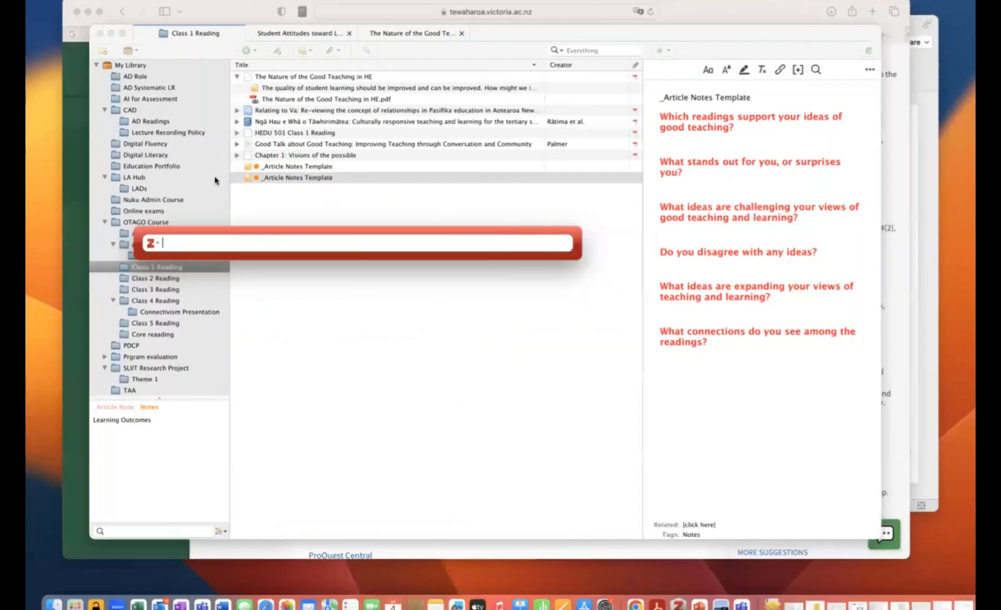
left_click(260, 299)
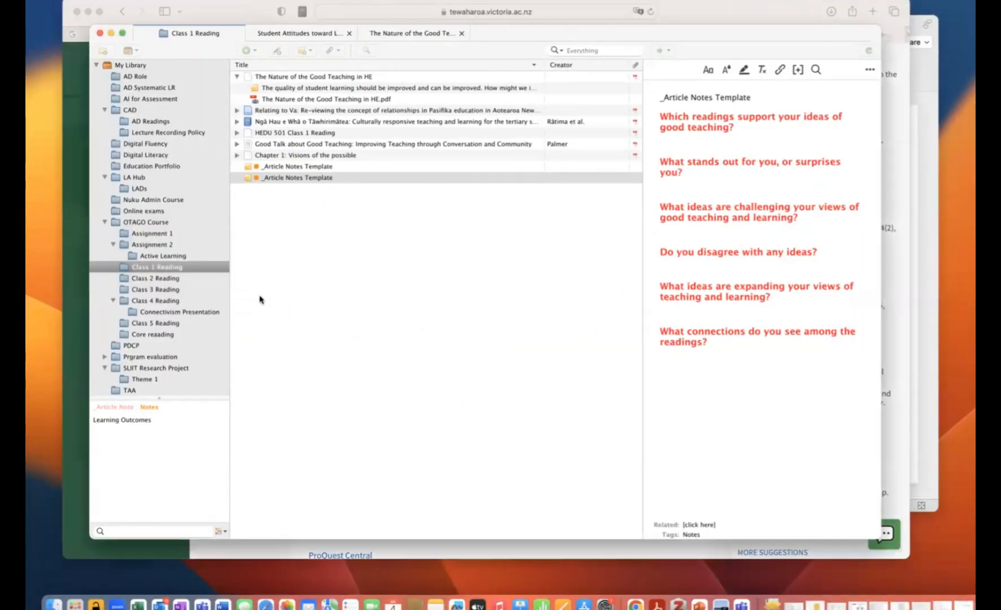
left_click(921, 264)
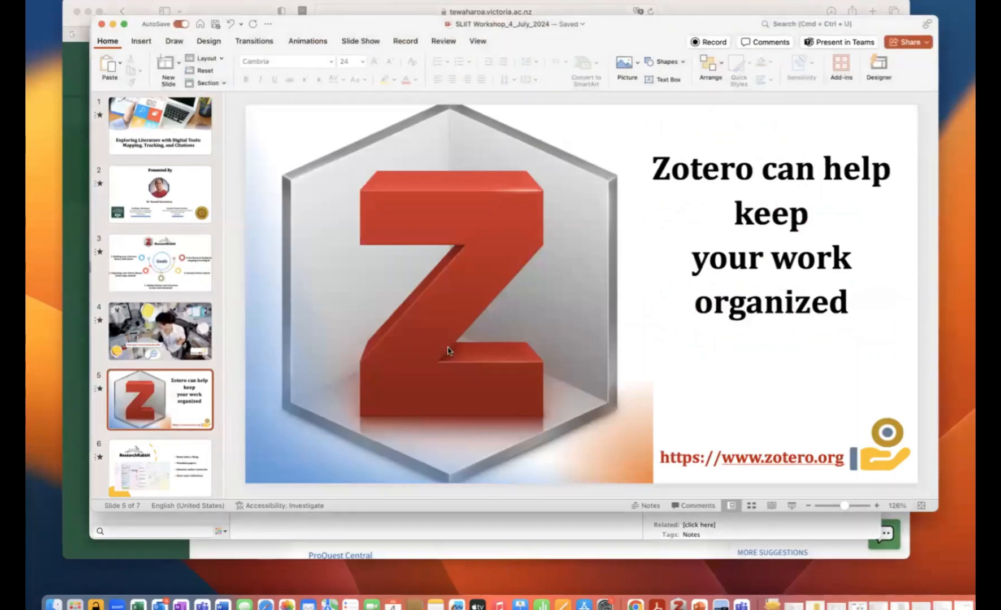
left_click(223, 604)
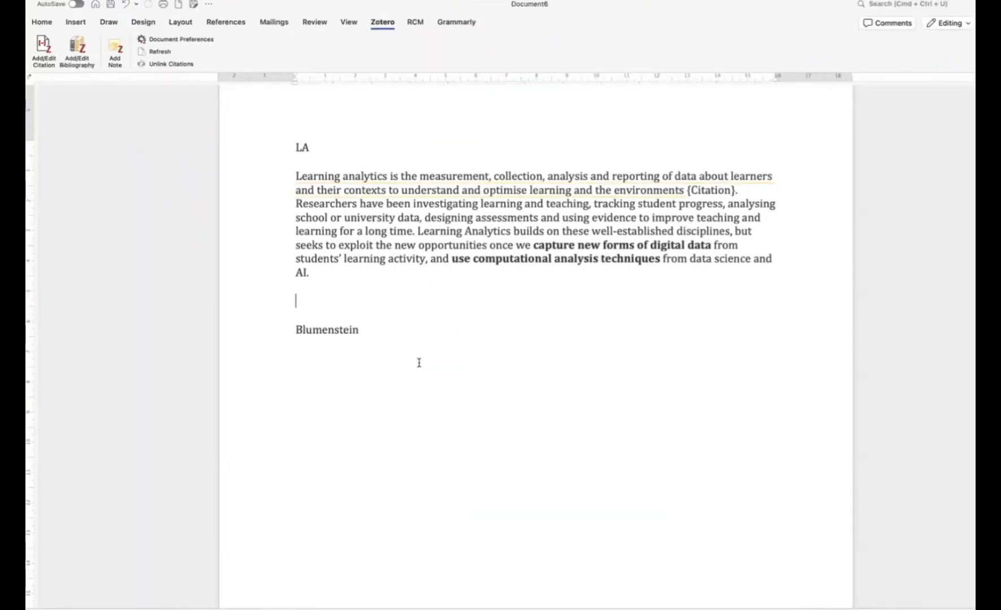
left_click(709, 188)
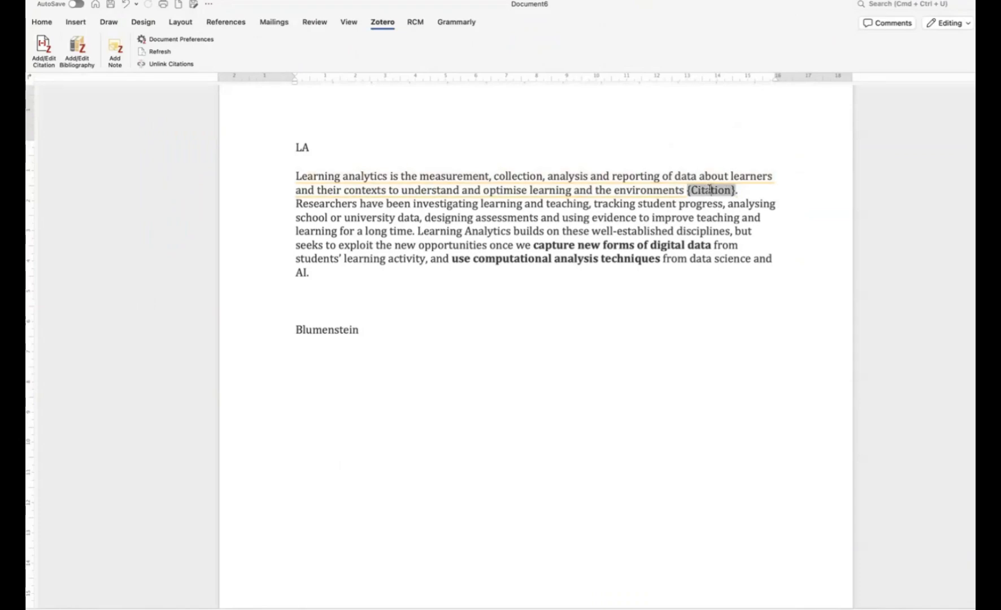
left_click(163, 40)
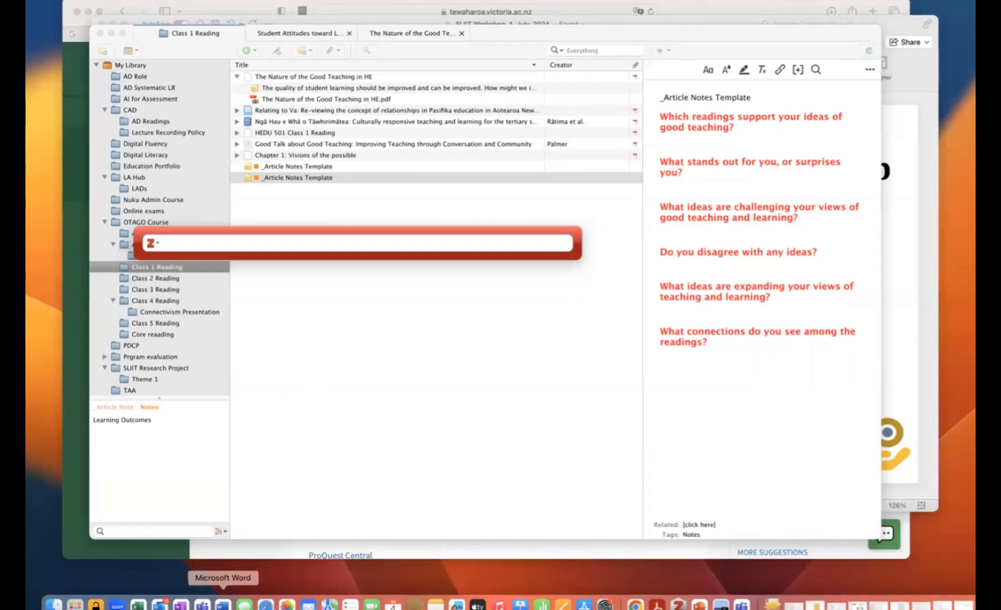
left_click(223, 603)
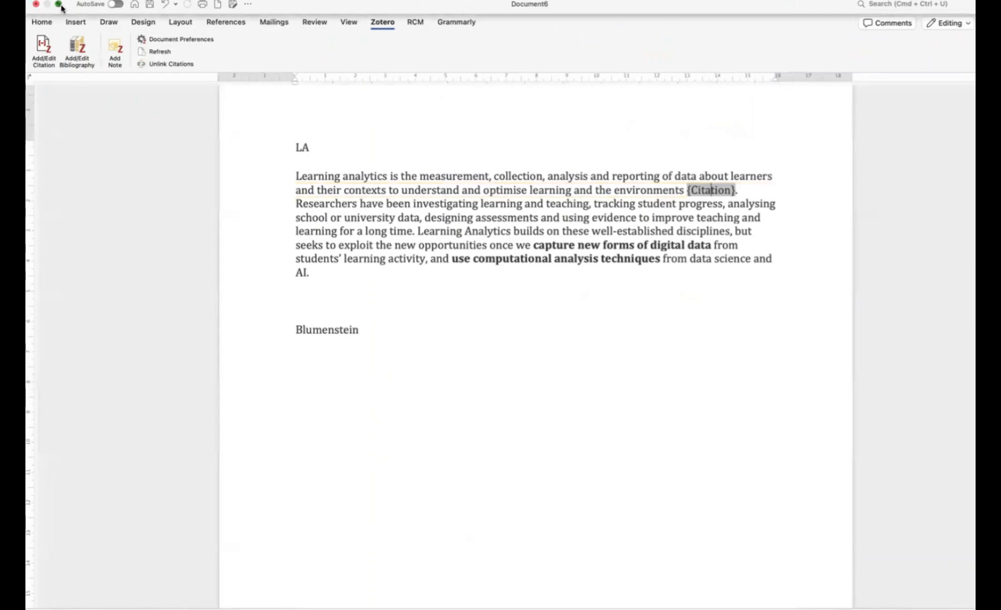
- Take Document6 out of full screen, create a new blank document and show it full screen
left_click(60, 5)
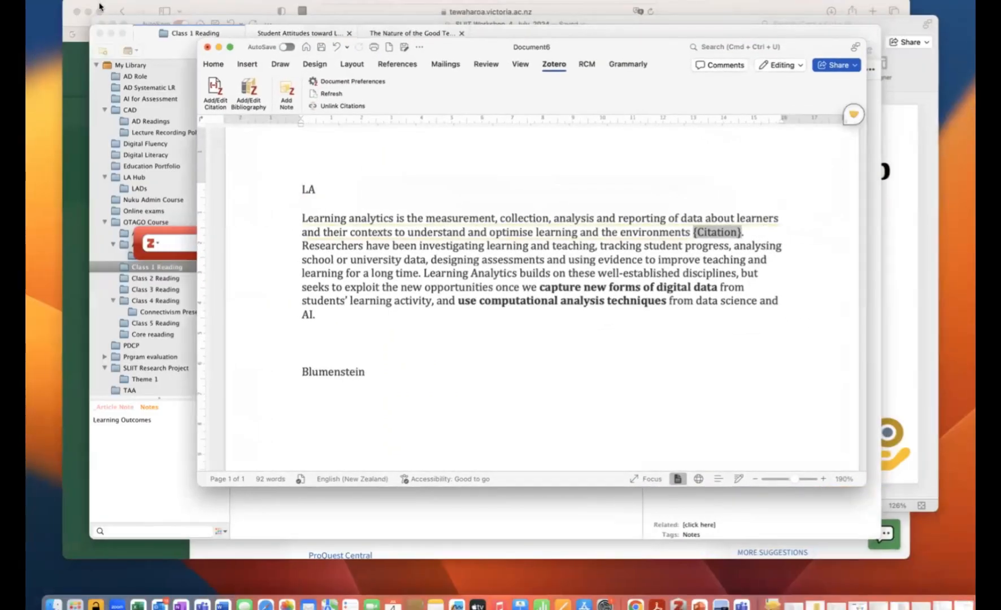
left_click(100, 1)
left_click(101, 8)
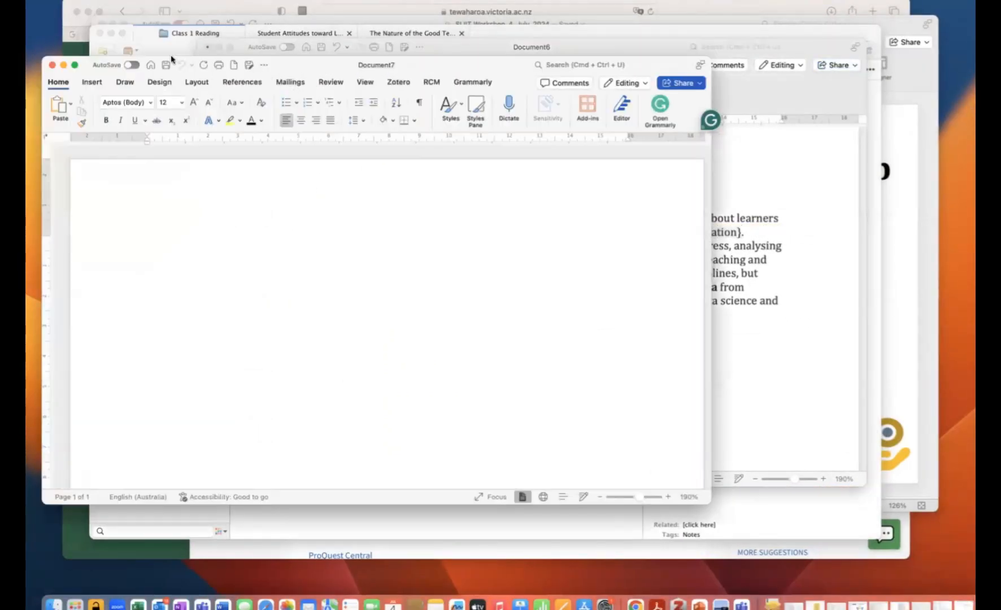
left_click(75, 65)
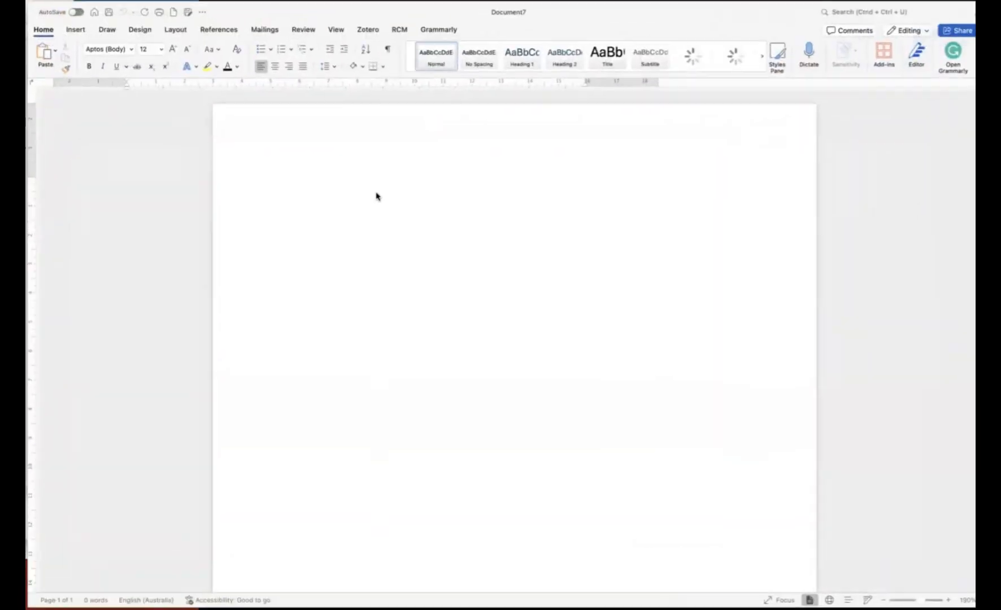
- Enter the text "Learning analytincs............" on the first line of the new document
type("Lerning")
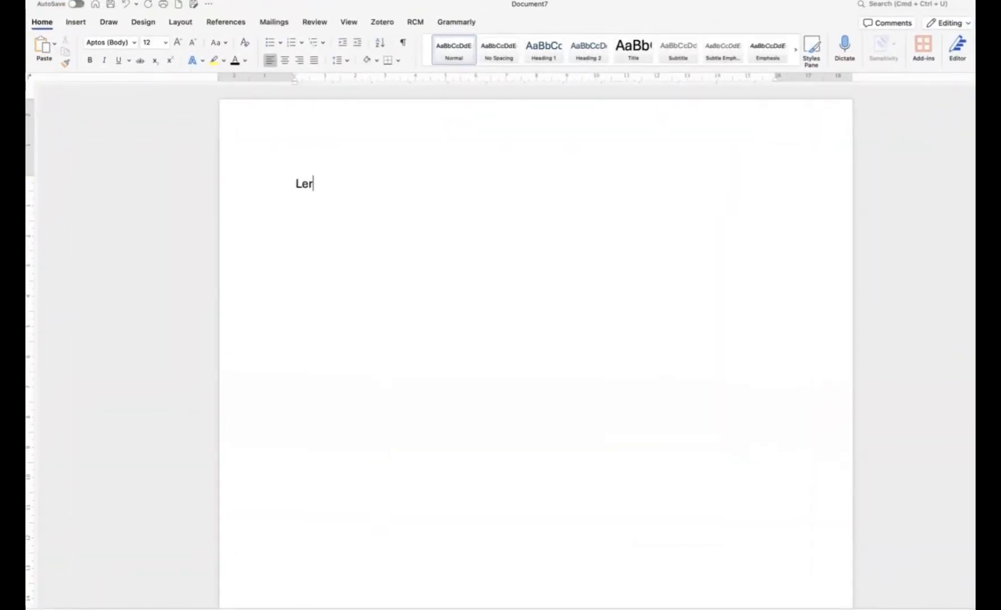
key("BackSpace")
key("BackSpace")
key("BackSpace")
key("BackSpace")
key("BackSpace")
type("arning anal")
type("u")
key("BackSpace")
key("BackSpace")
type("t")
key("BackSpace")
type("lytincs............")
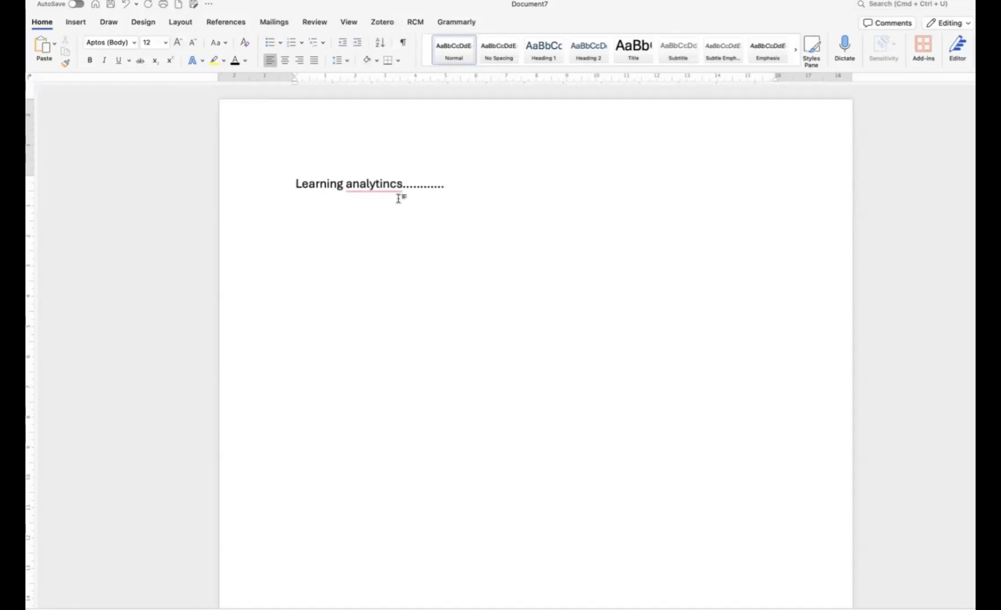
- Try to insert a Zotero citation after the dotted text in the new document
left_click_drag(405, 184, 503, 183)
left_click(504, 182)
left_click(384, 24)
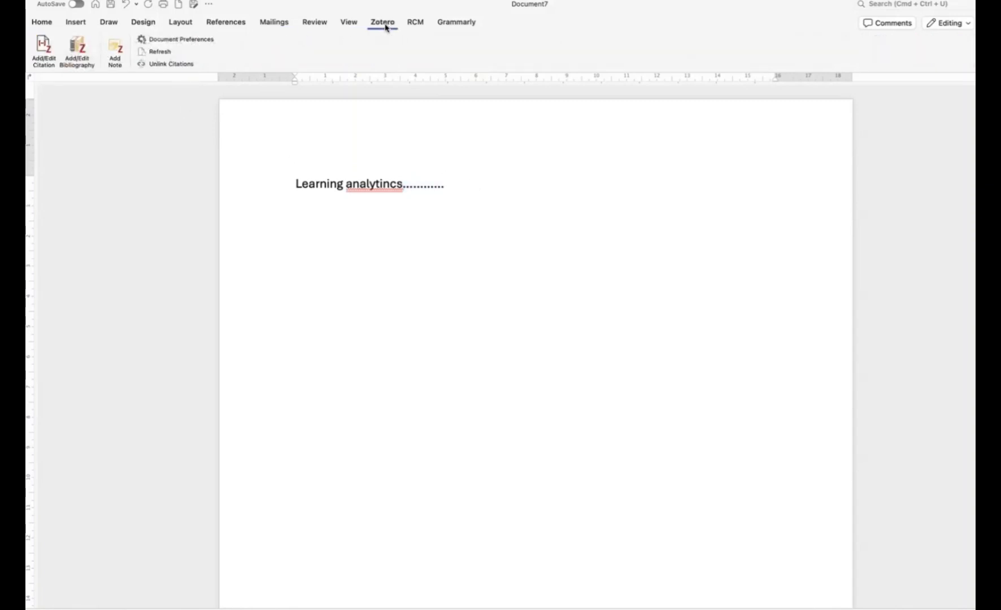
left_click(39, 52)
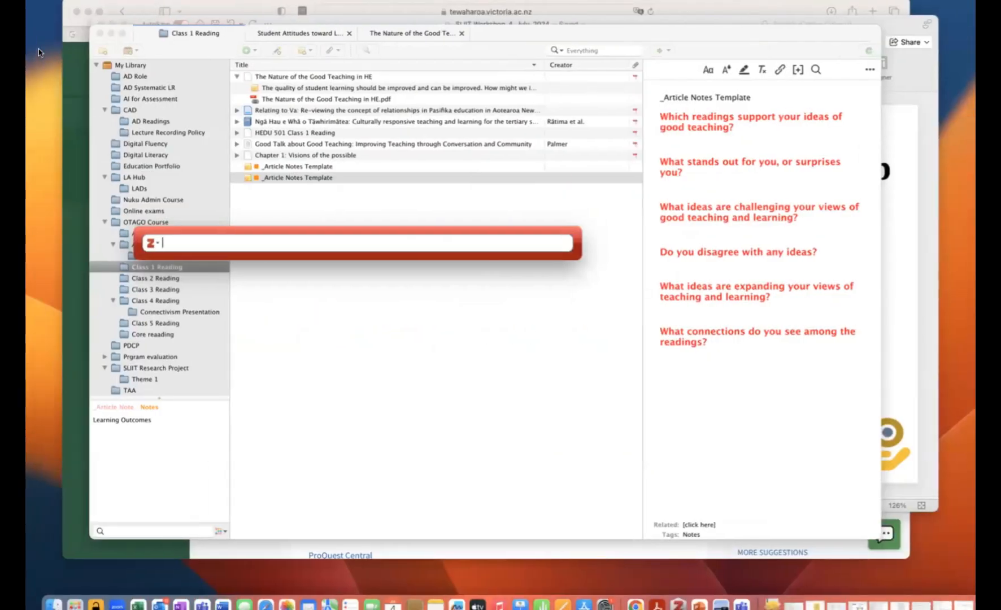
left_click(157, 246)
left_click(292, 316)
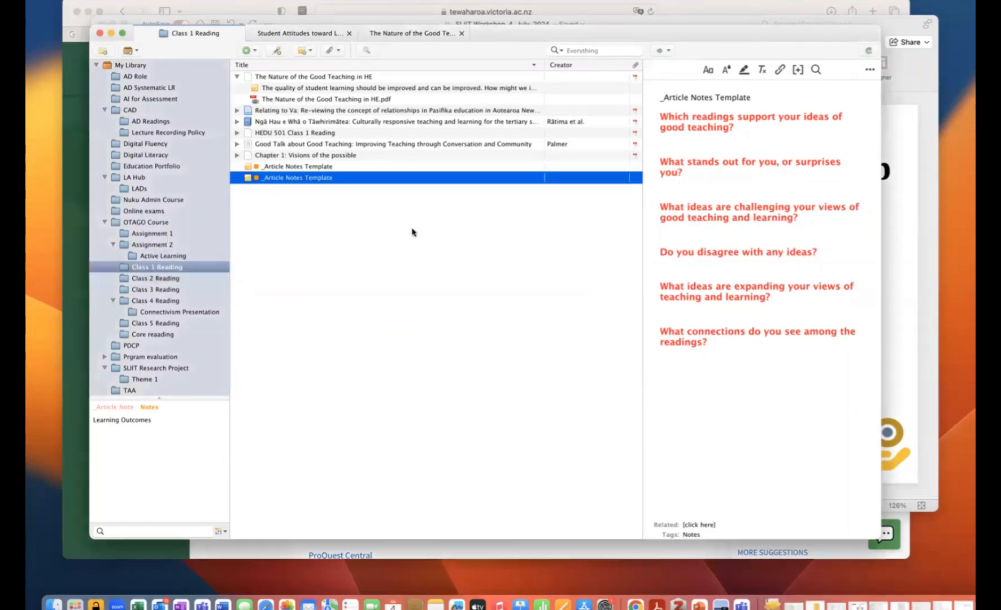
left_click(933, 134)
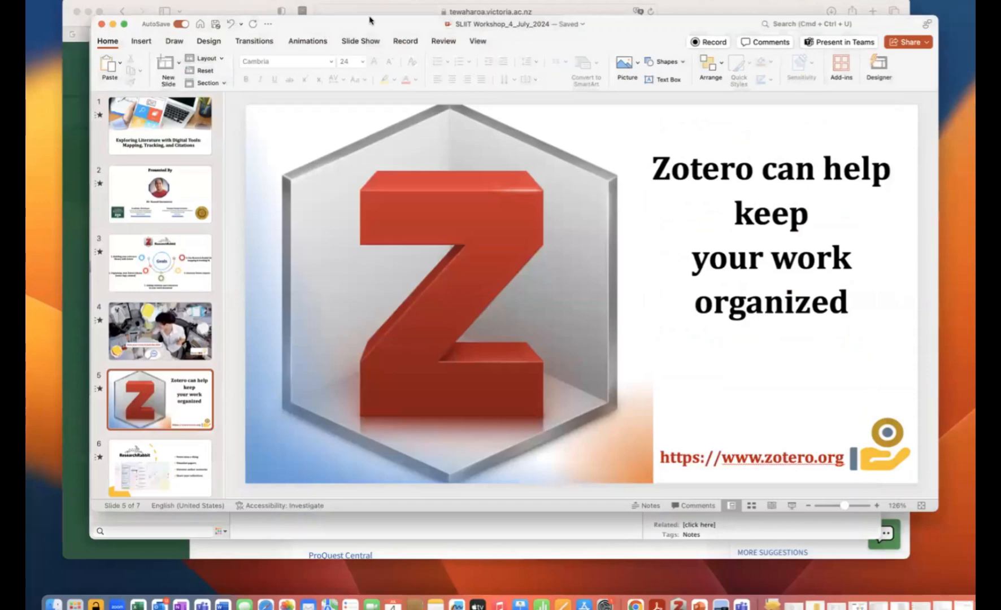
- Delete the author name below the paragraph in Word's Document6 and minimise the document
left_click(222, 605)
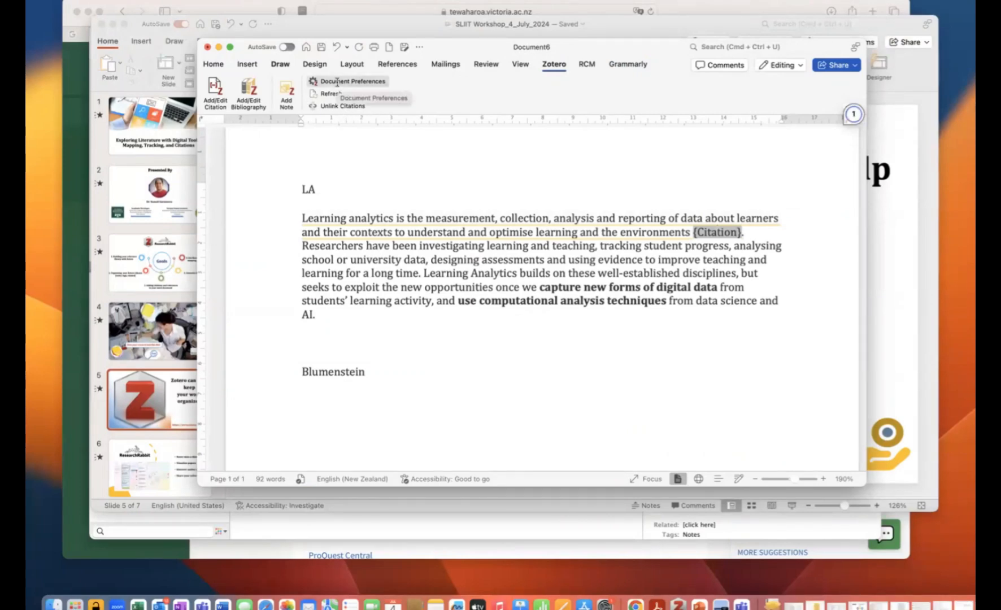
scroll(441, 370, "down", 5)
scroll(440, 371, "up", 2)
left_click(403, 259)
key("BackSpace")
key("BackSpace")
key("BackSpace")
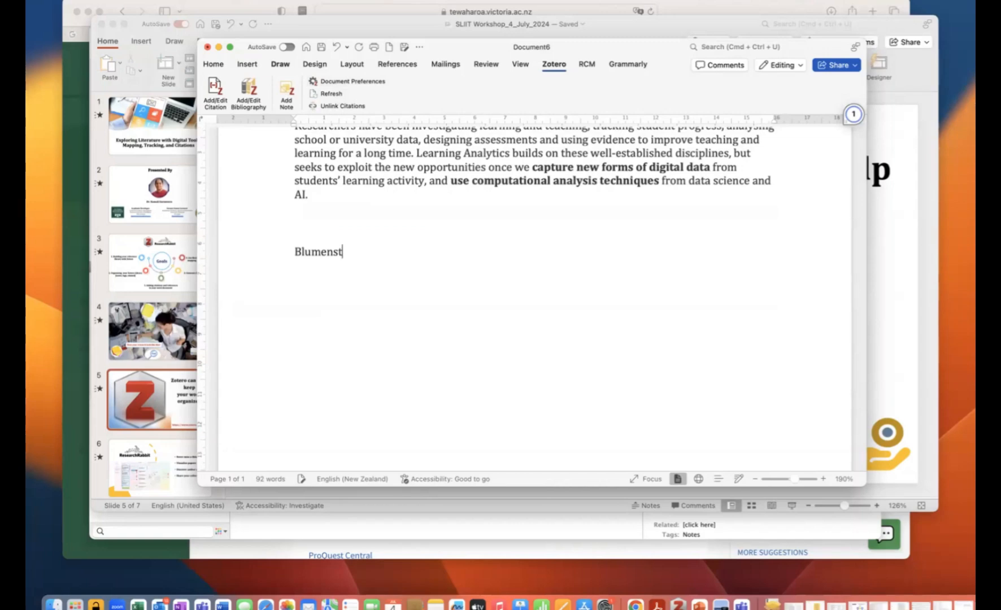
type("ein")
left_click_drag(377, 251, 239, 242)
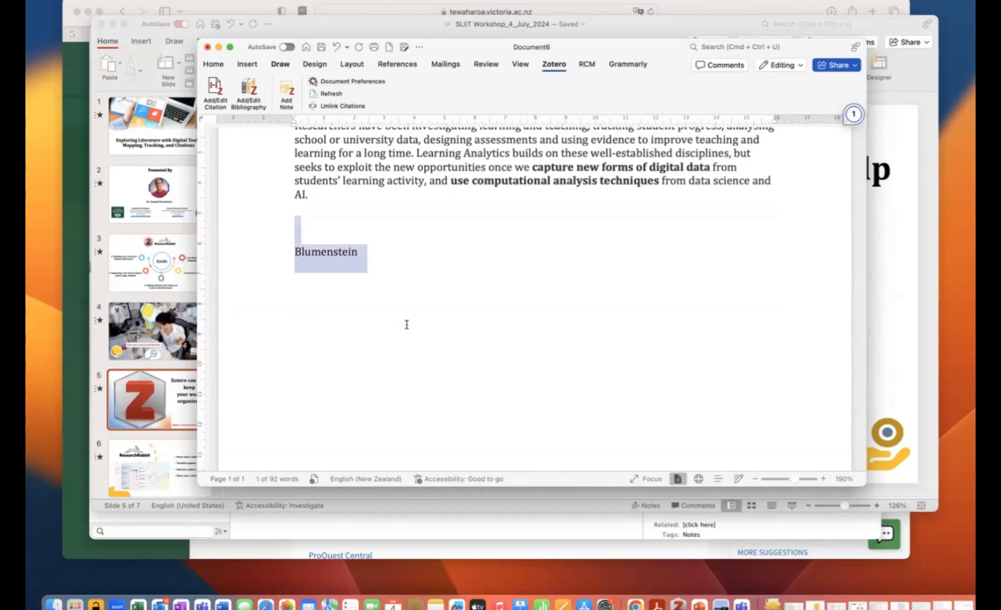
key("BackSpace")
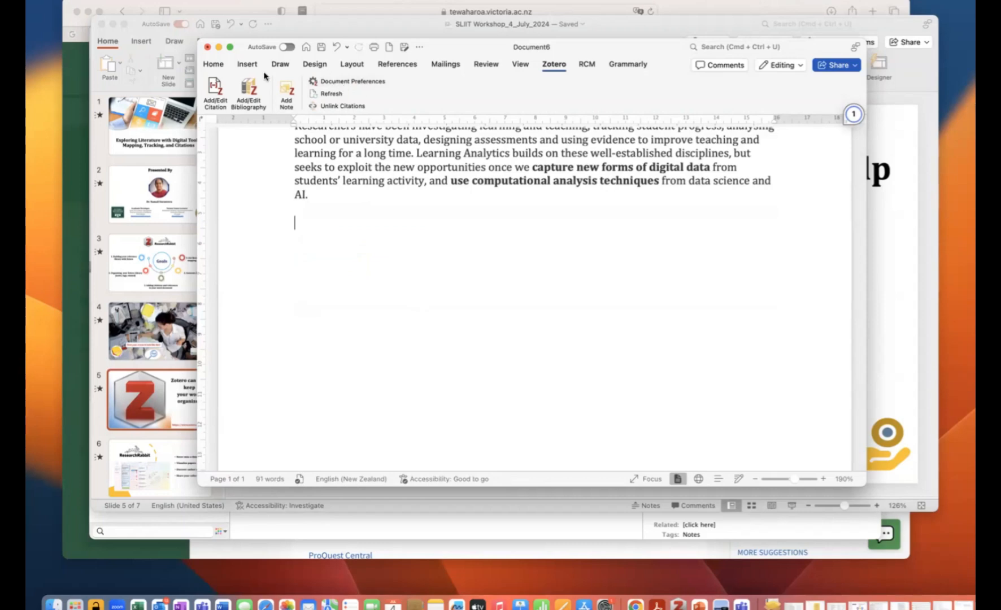
left_click(219, 47)
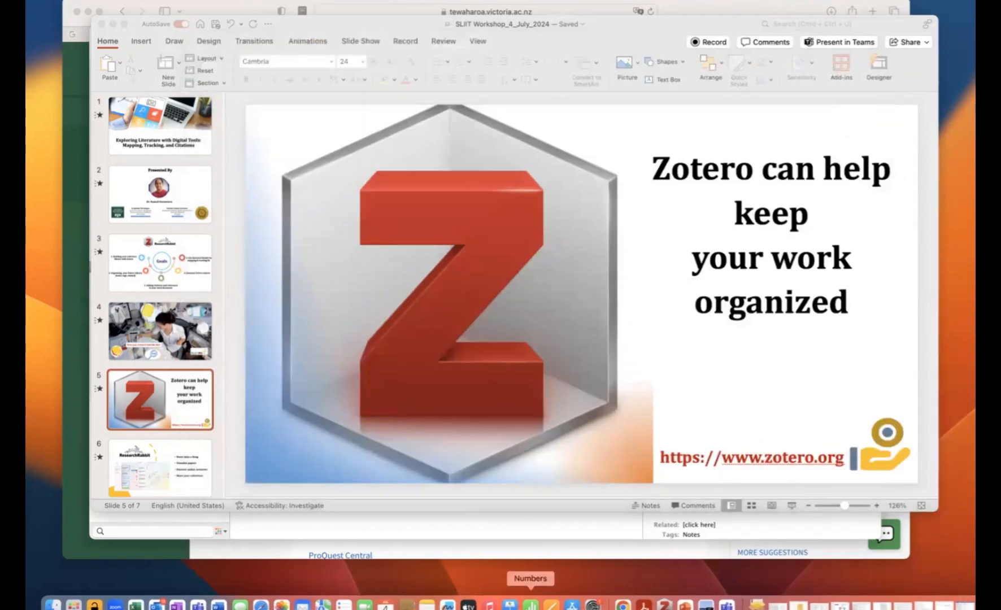
- Switch to Zotero, close its library window and quit the application
left_click(664, 603)
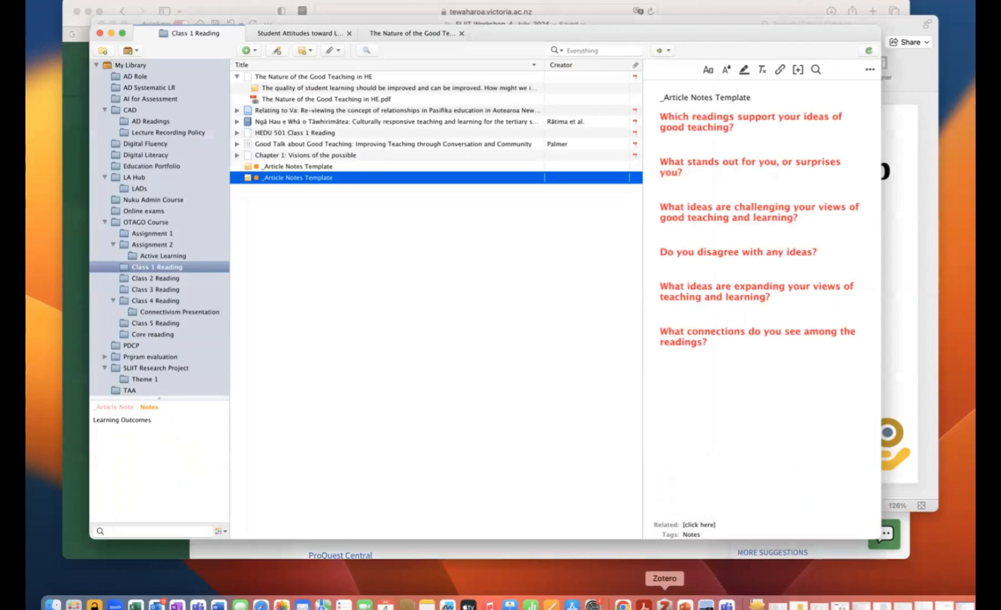
left_click(100, 34)
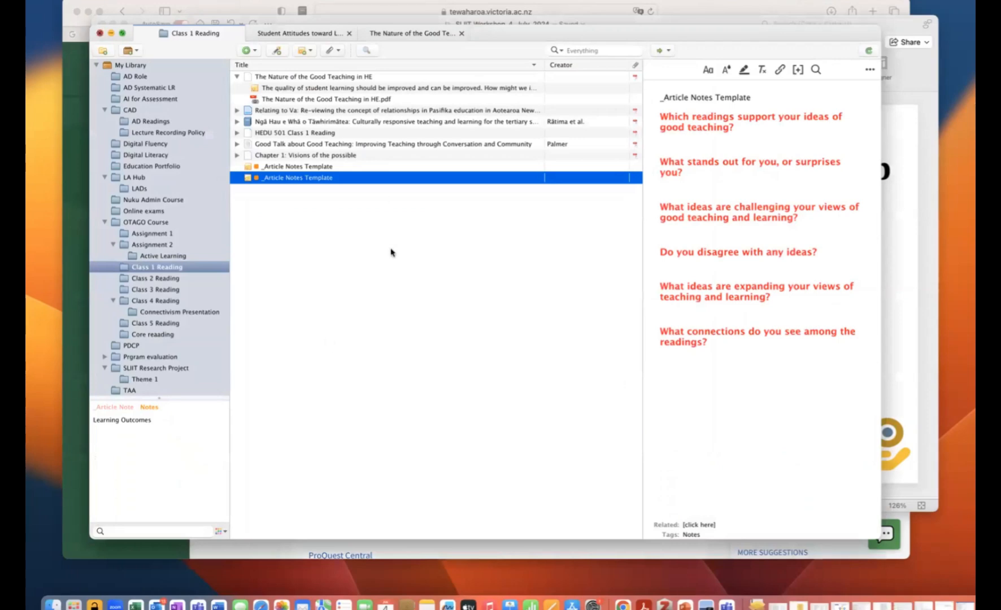
left_click(665, 602)
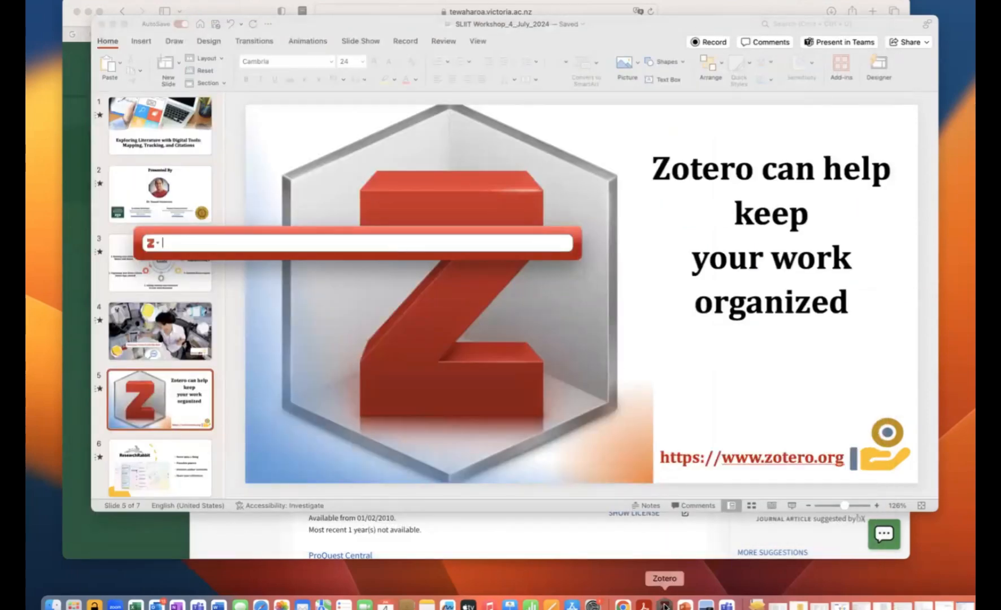
right_click(666, 606)
left_click(672, 577)
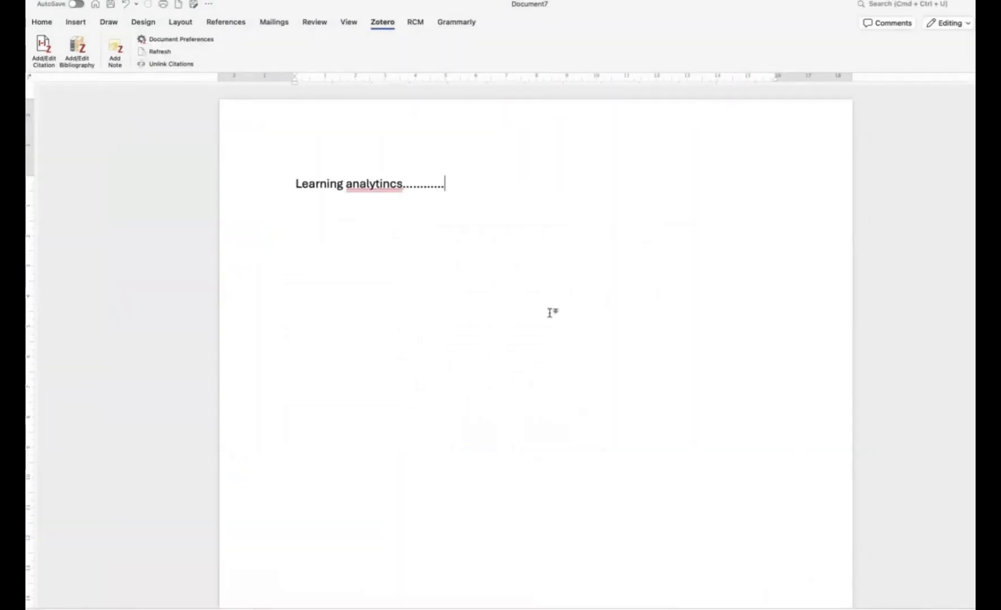
- Take Document7 out of full screen, reposition its window and show it full screen again
left_click(58, 4)
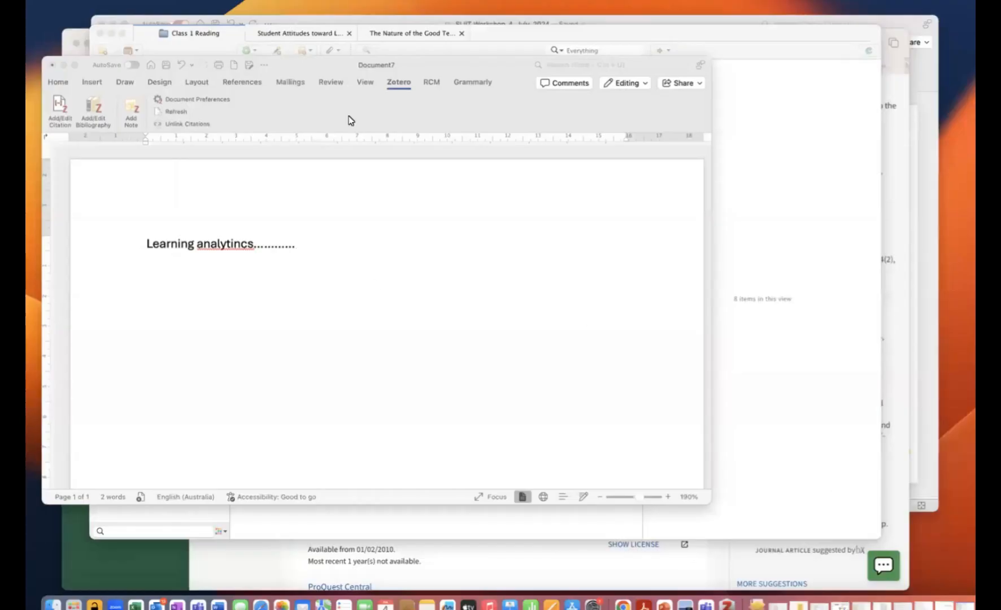
left_click_drag(508, 73, 637, 42)
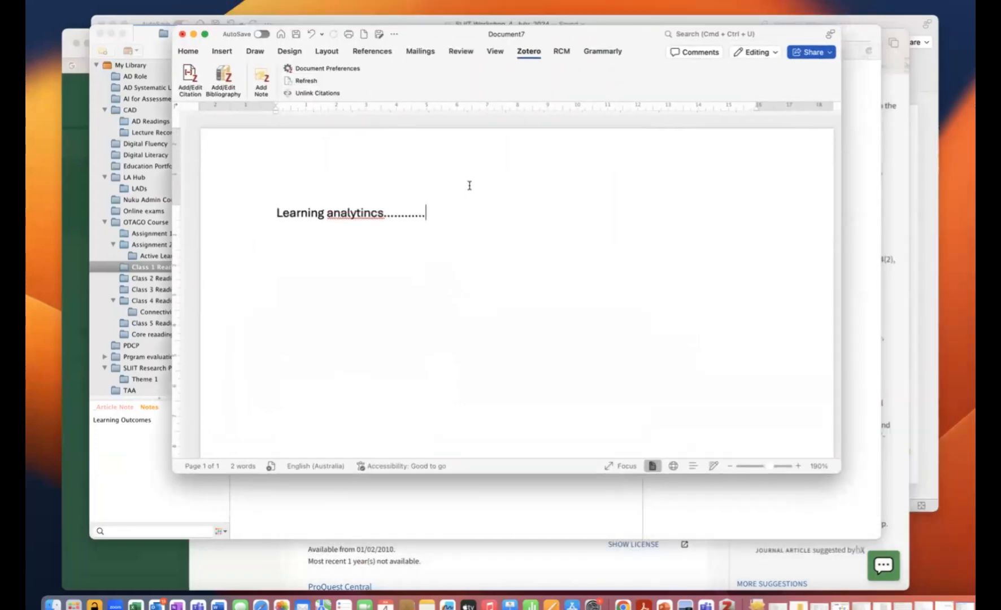
left_click(205, 35)
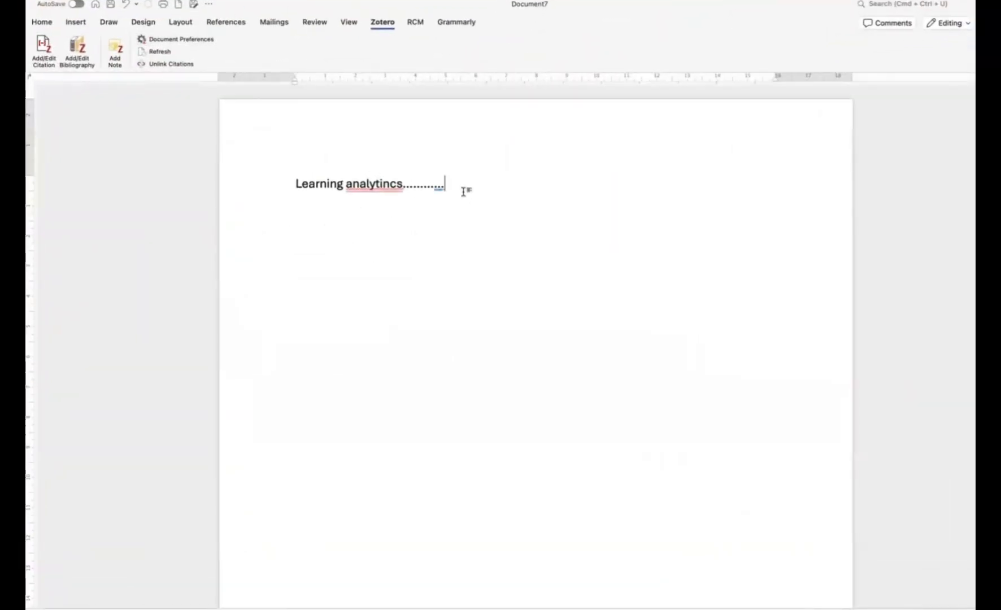
- Start a Zotero citation after the dotted text in Document7, accepting the American Psychological Association (APA) 7th edition style
type(".")
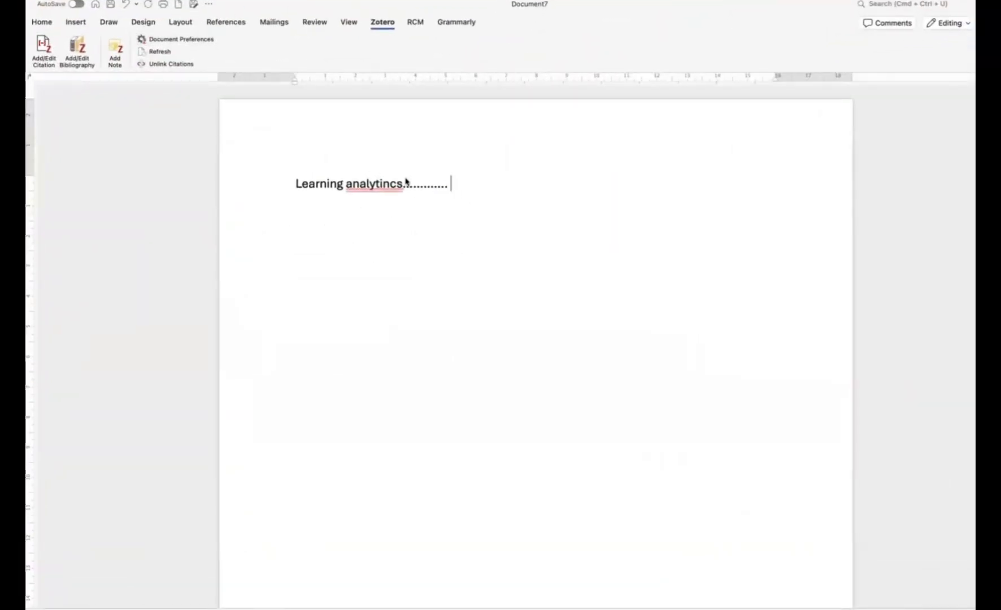
left_click(37, 49)
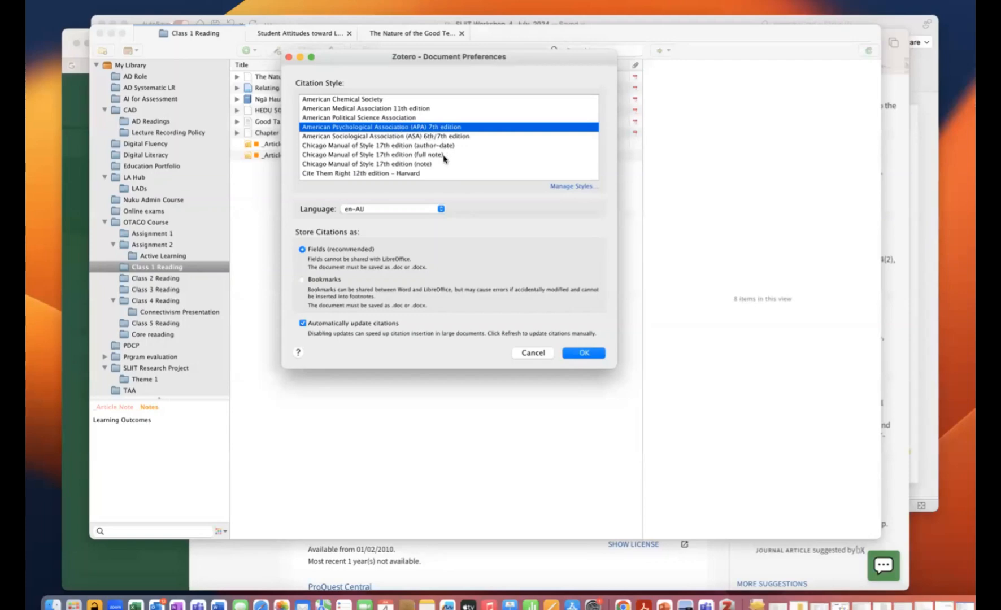
scroll(450, 161, "down", 2)
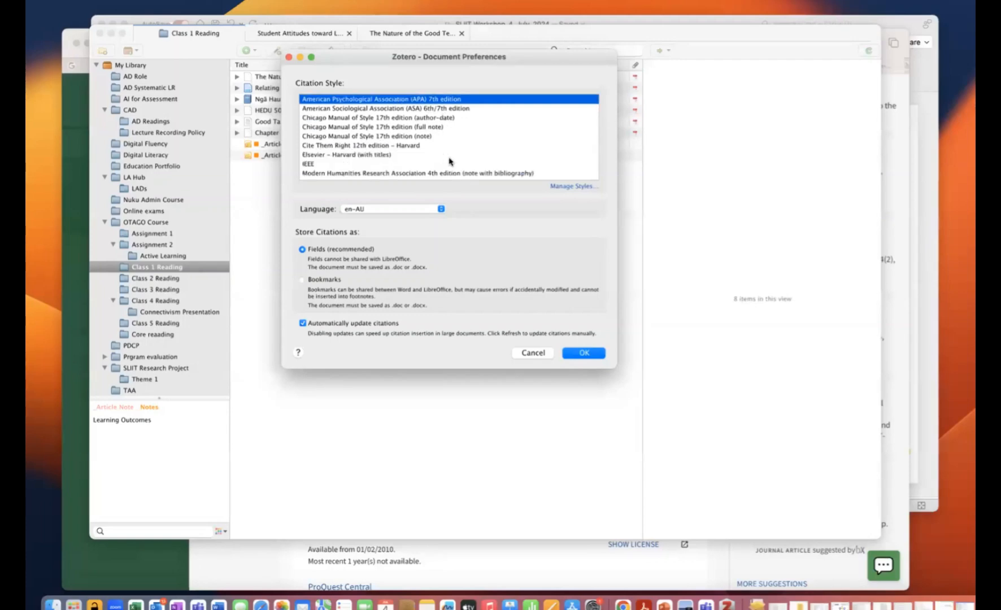
scroll(450, 161, "up", 1)
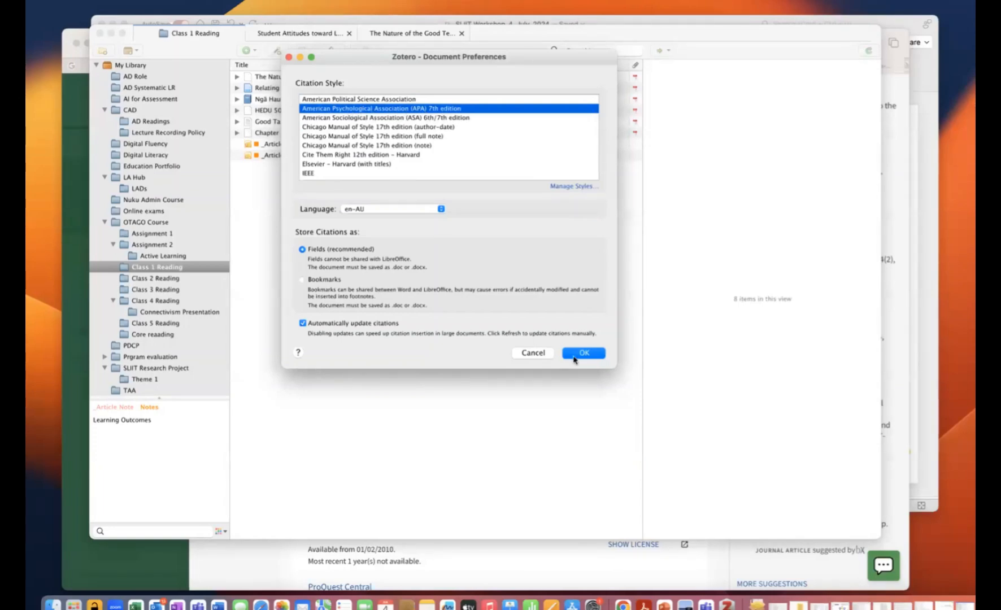
left_click(579, 355)
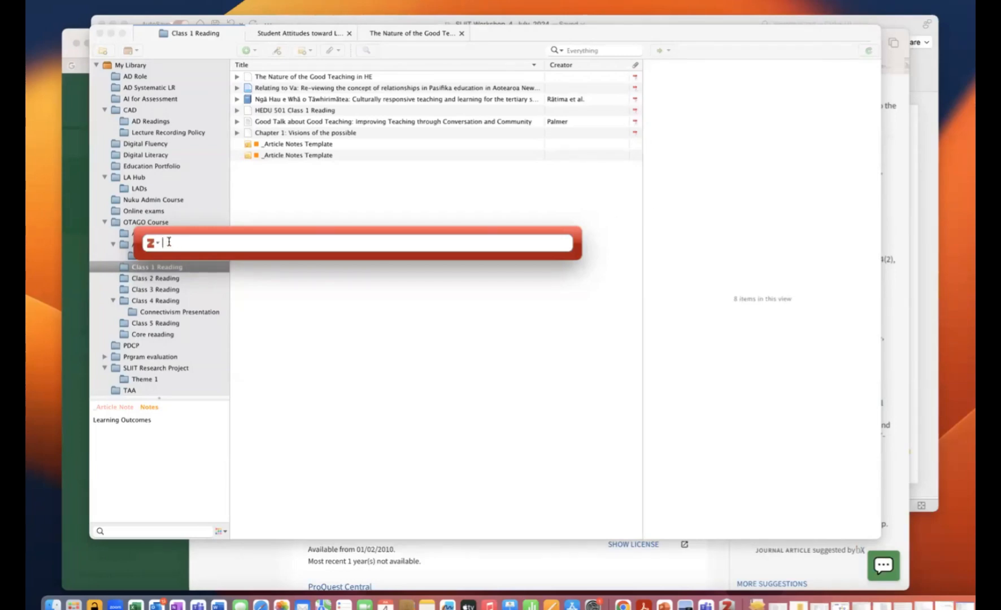
- Search for "learning ana" and insert the citation for "An integrated framework for course adapted student learning analytics dashboard"
type("learning")
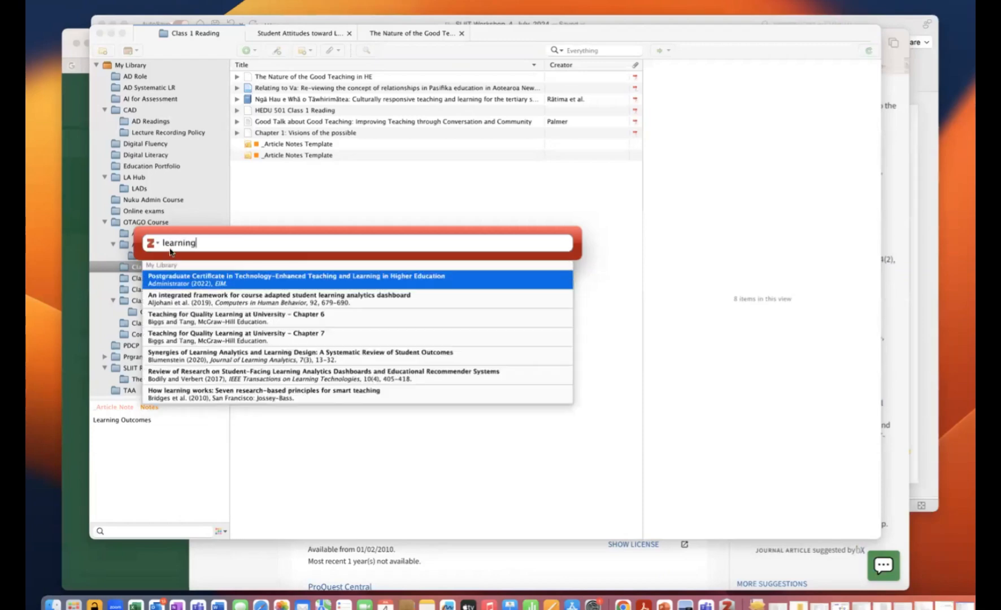
type(" ana")
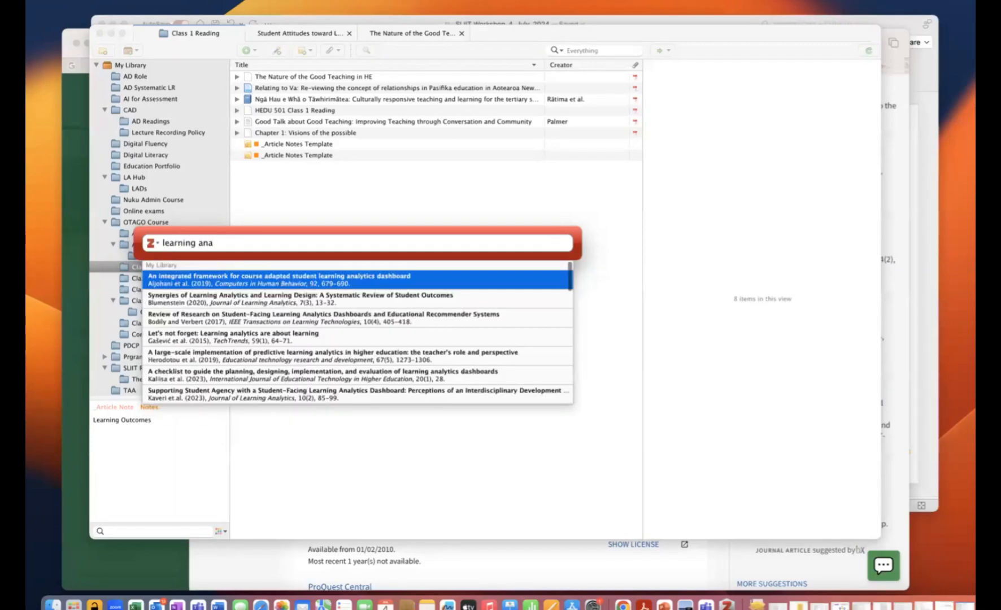
left_click(209, 278)
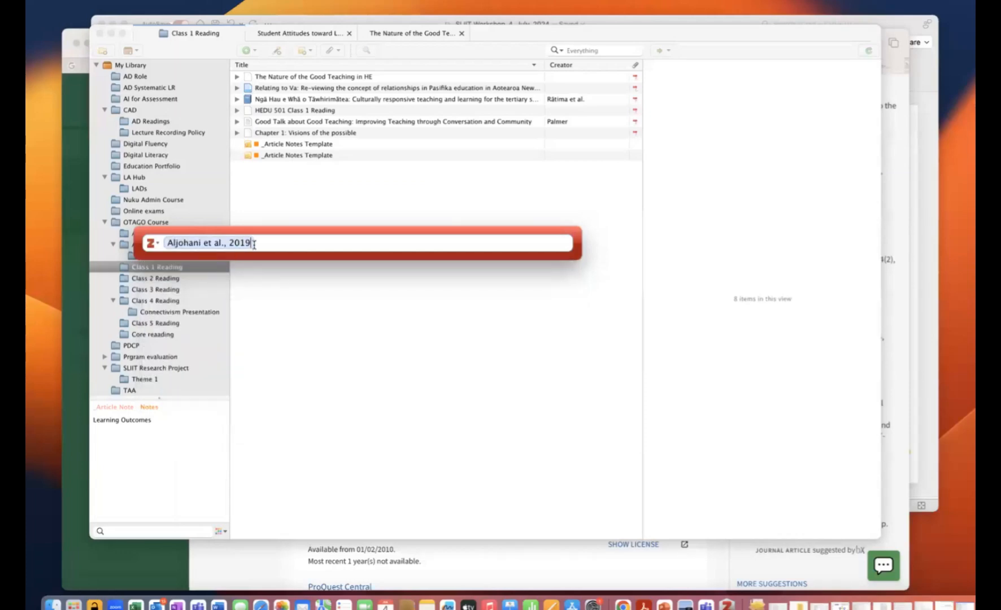
key("Return")
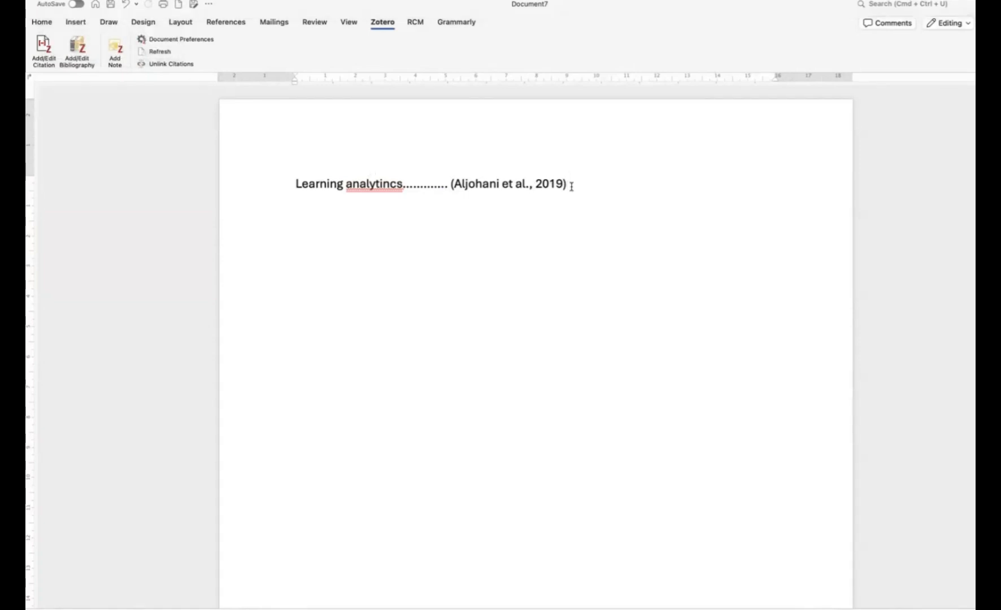
- Start a new line after the citation and correct the misspelled "analytincs" to "analytics"
key("Return")
key("Return")
left_click_drag(296, 184, 407, 187)
left_click(400, 184)
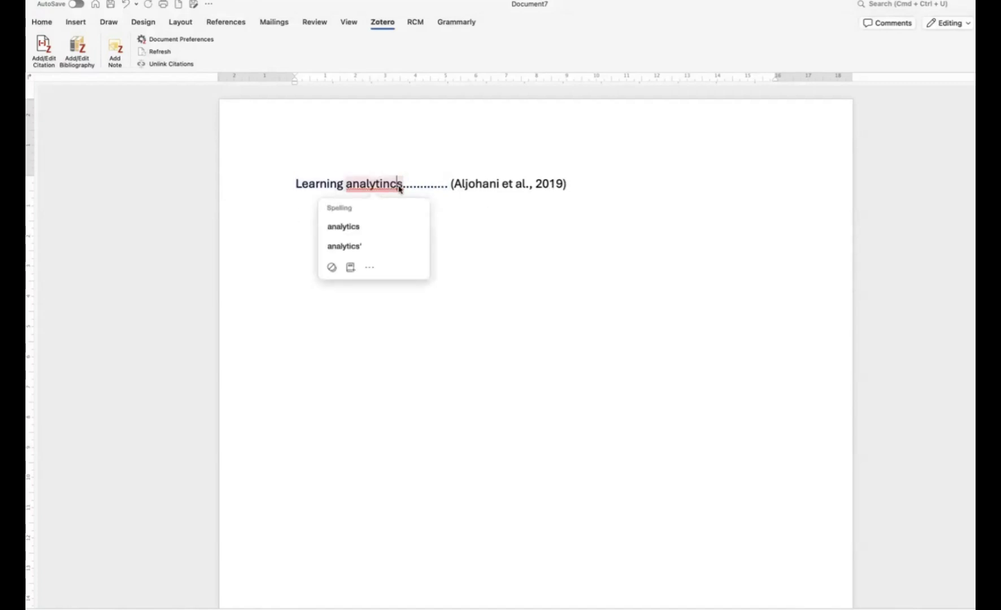
key("BackSpace")
left_click(378, 219)
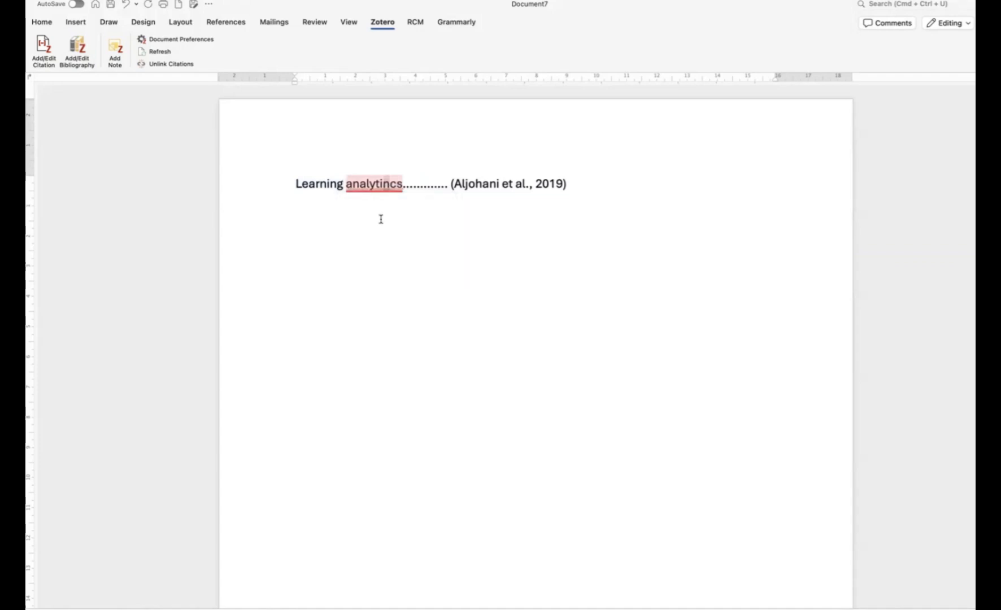
- Add the text "Learning analytics...." on a second line below the cited text
left_click_drag(297, 185, 409, 186)
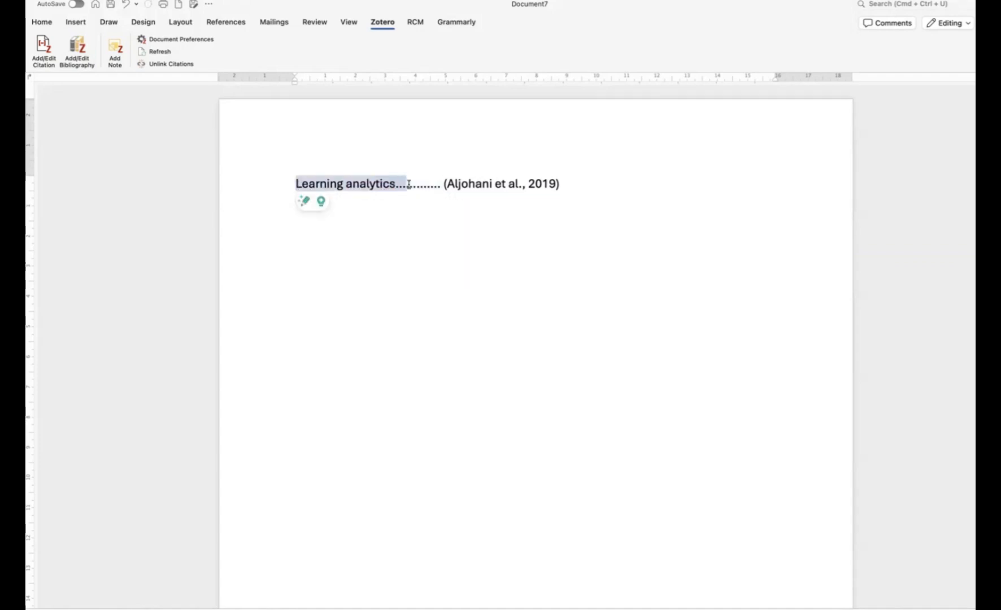
left_click(371, 231)
left_click(562, 184)
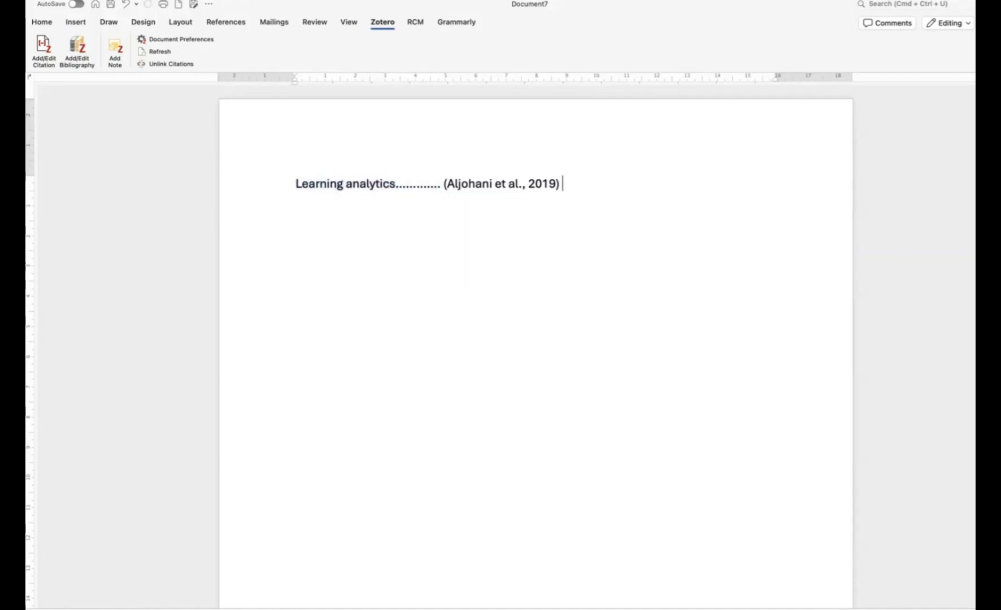
type("Learning analytics....")
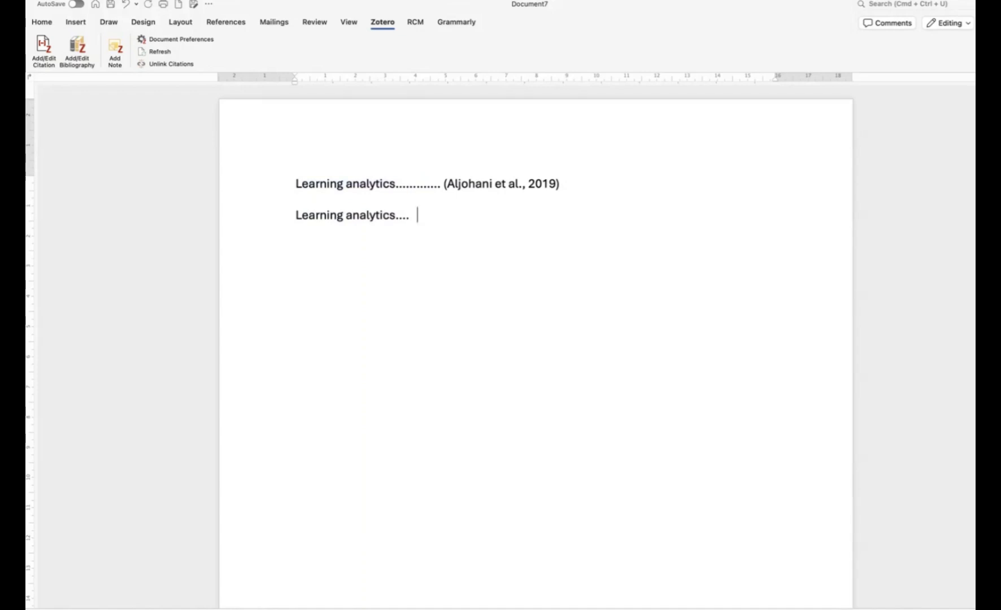
- Start a Zotero citation after the second line in Classic View, allow multiple sources and enlarge the citation dialog
left_click(46, 49)
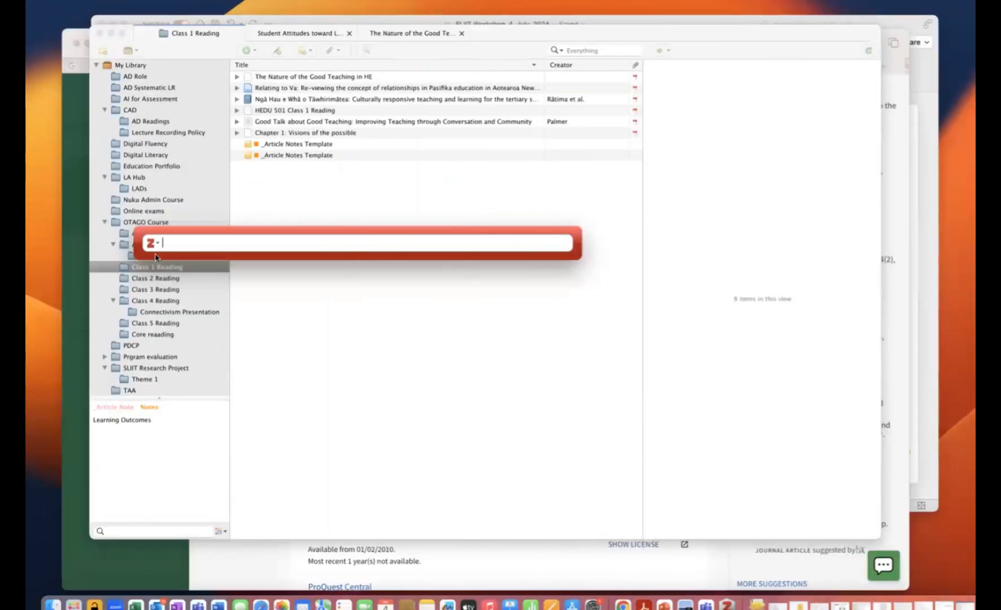
left_click(157, 244)
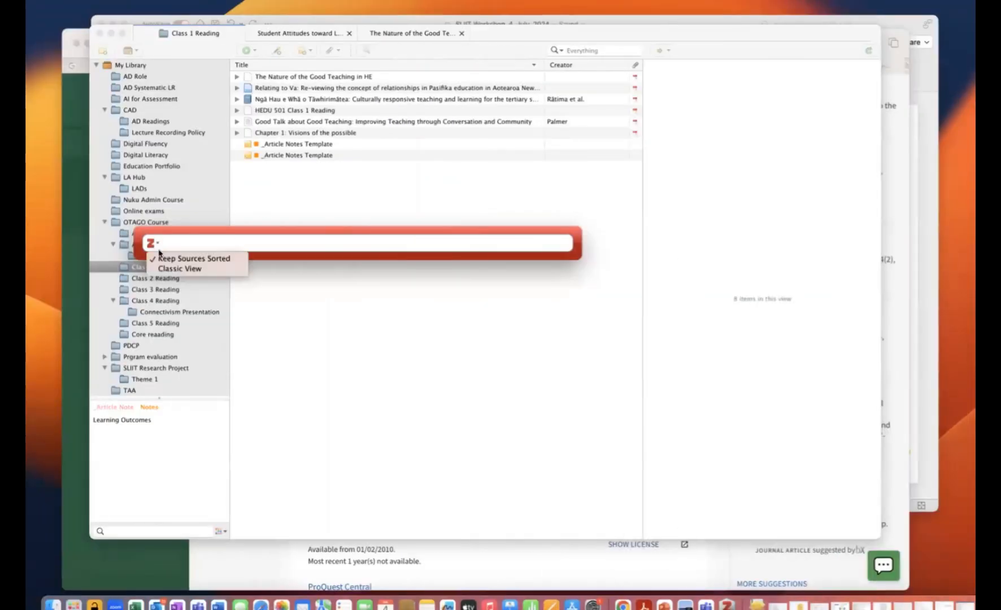
left_click(186, 270)
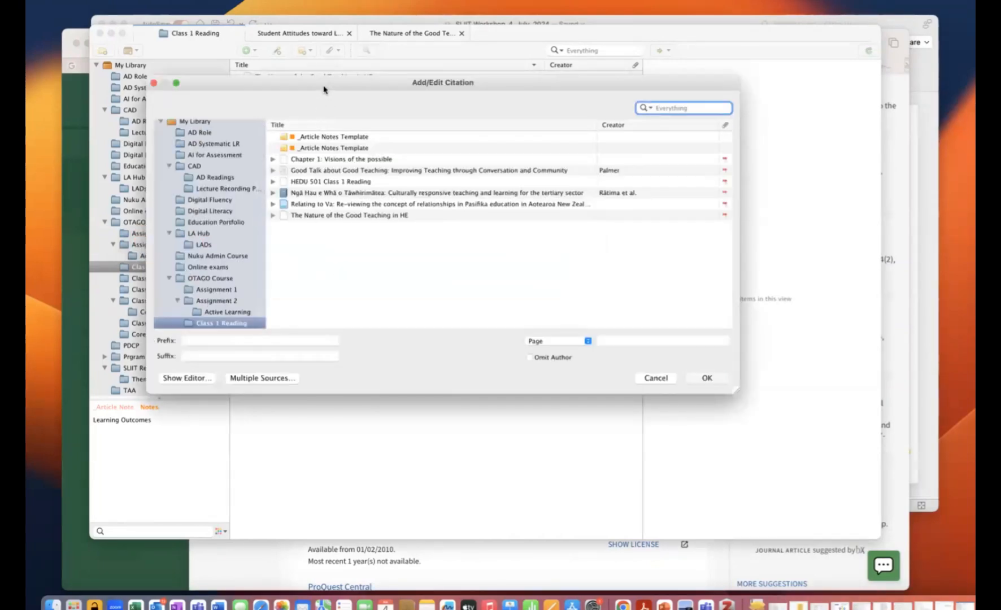
left_click_drag(326, 82, 328, 41)
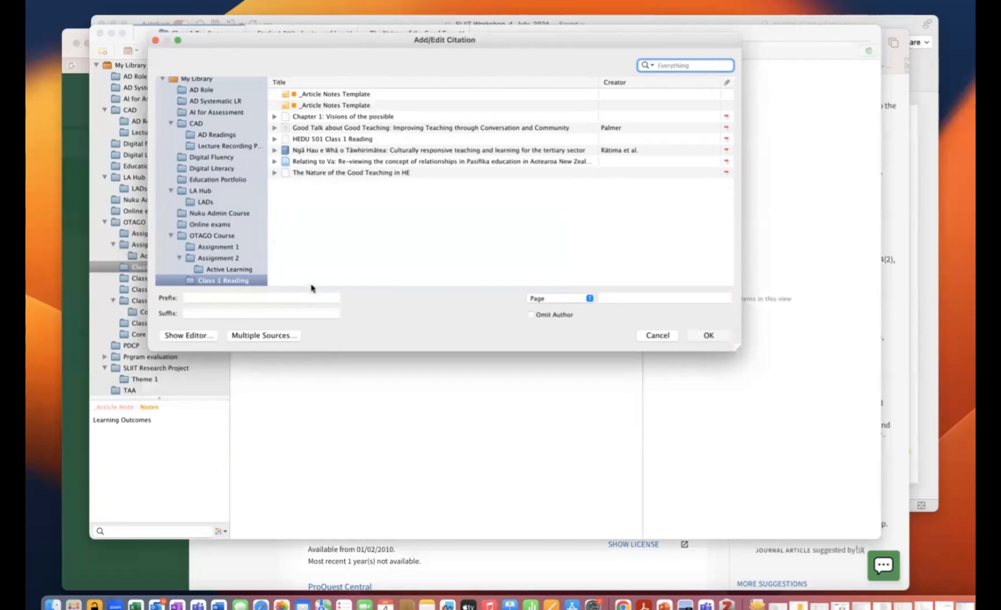
left_click(271, 336)
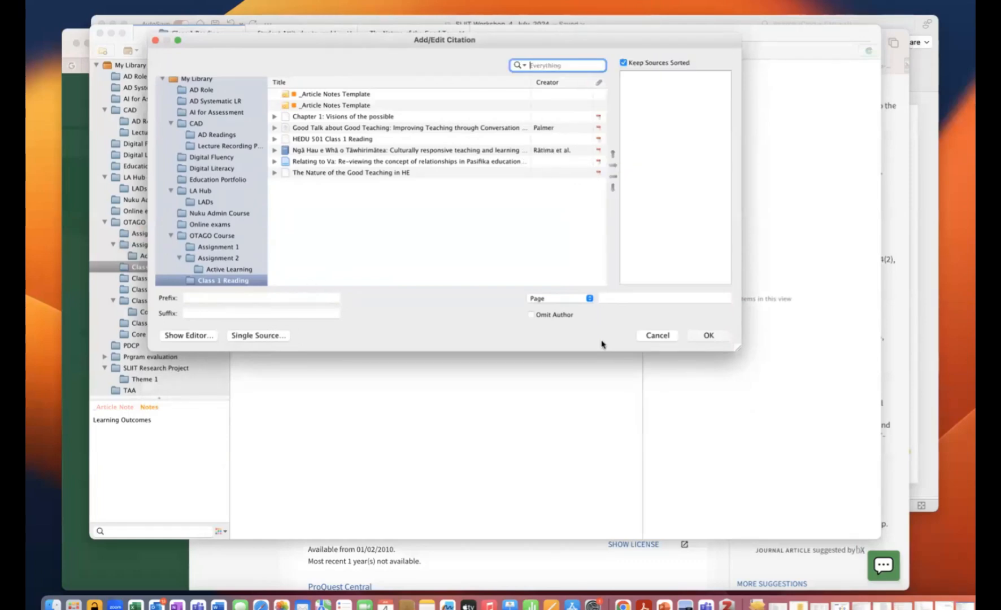
left_click_drag(739, 354, 798, 437)
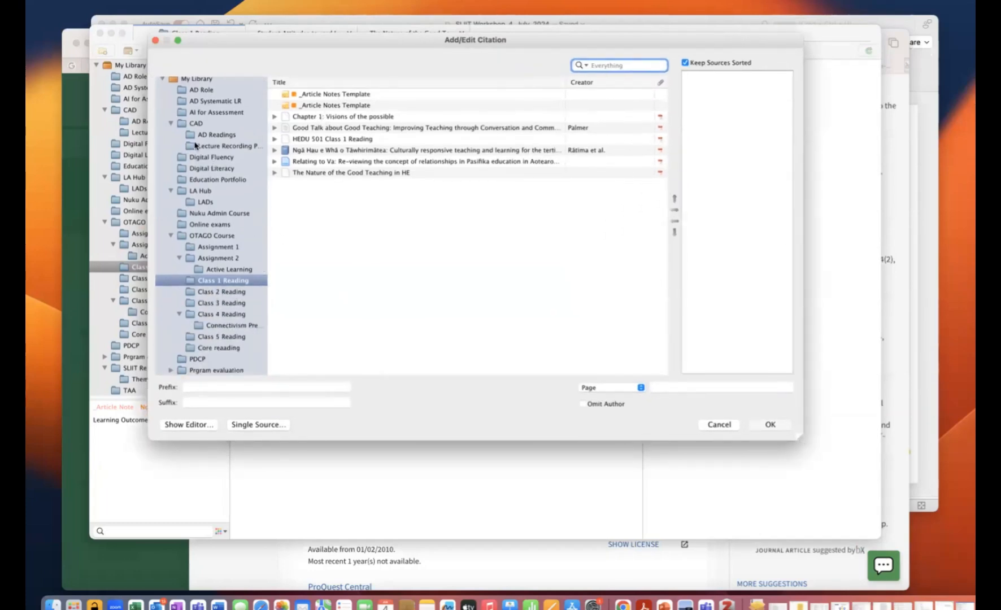
- Insert a multiple-source citation with the three LA Hub items from "Analyzing the Past to Prepare for the Future" through "LAK24 Conference Proceedings"
left_click(201, 191)
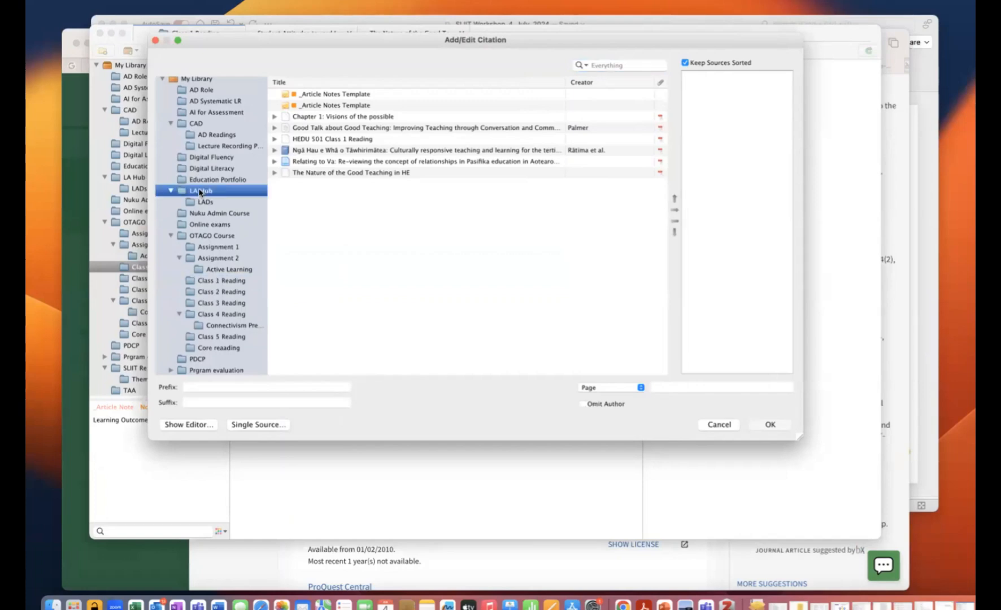
left_click(394, 106)
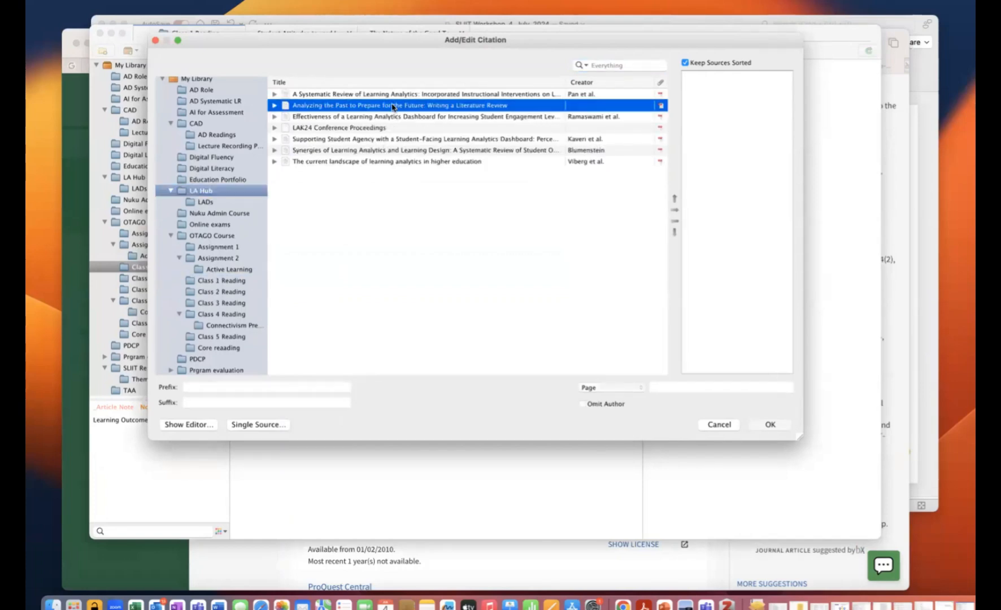
left_click(386, 129, "shift")
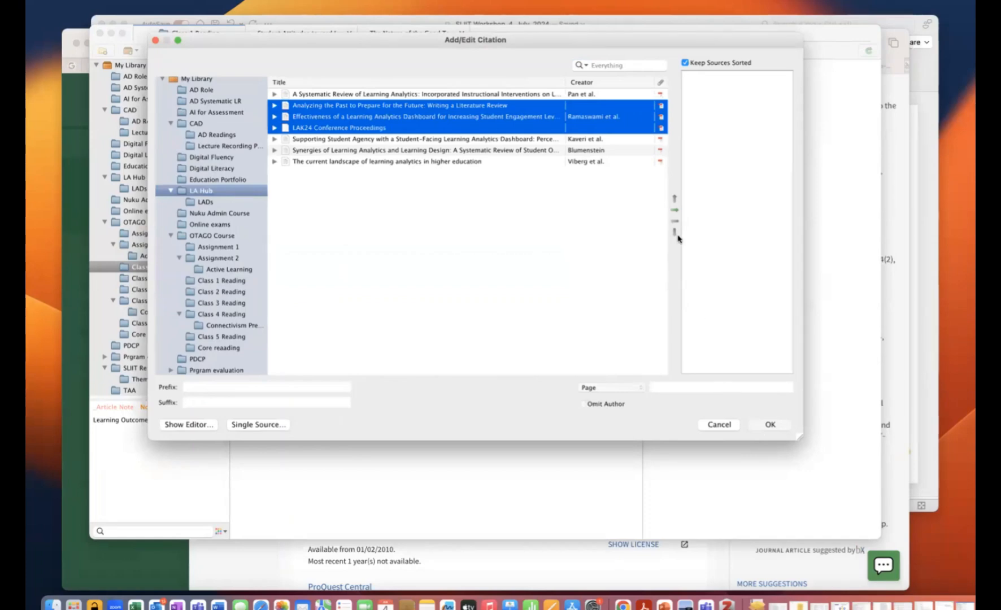
left_click(675, 211)
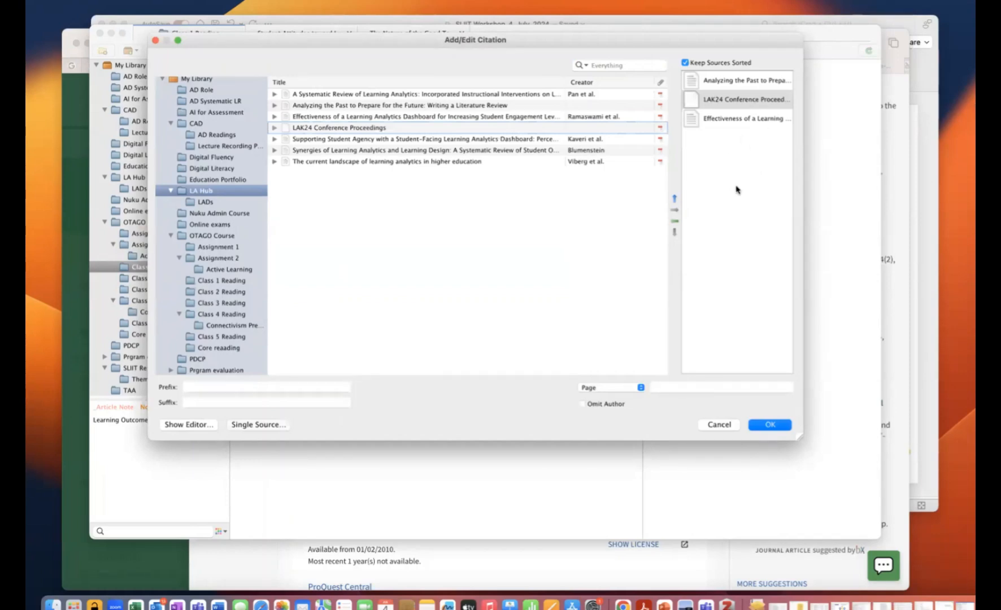
left_click(771, 428)
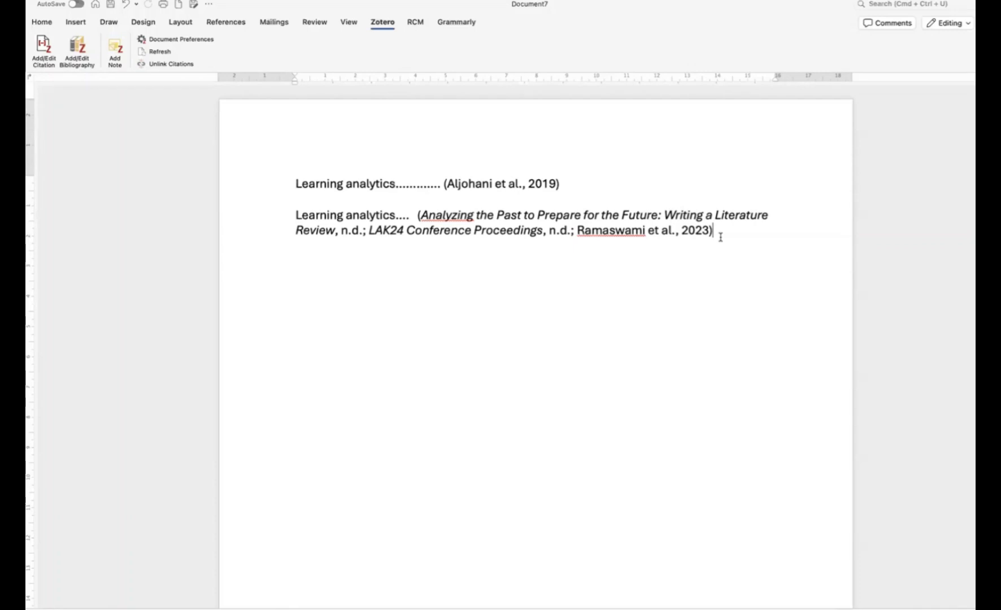
- Add the heading text "References" below the multiple-source citation and start a new line under it
key("Return")
key("Return")
type("Refer")
type("ence ")
type("Lis")
key("BackSpace")
key("BackSpace")
key("BackSpace")
key("BackSpace")
type("s")
key("Return")
key("Return")
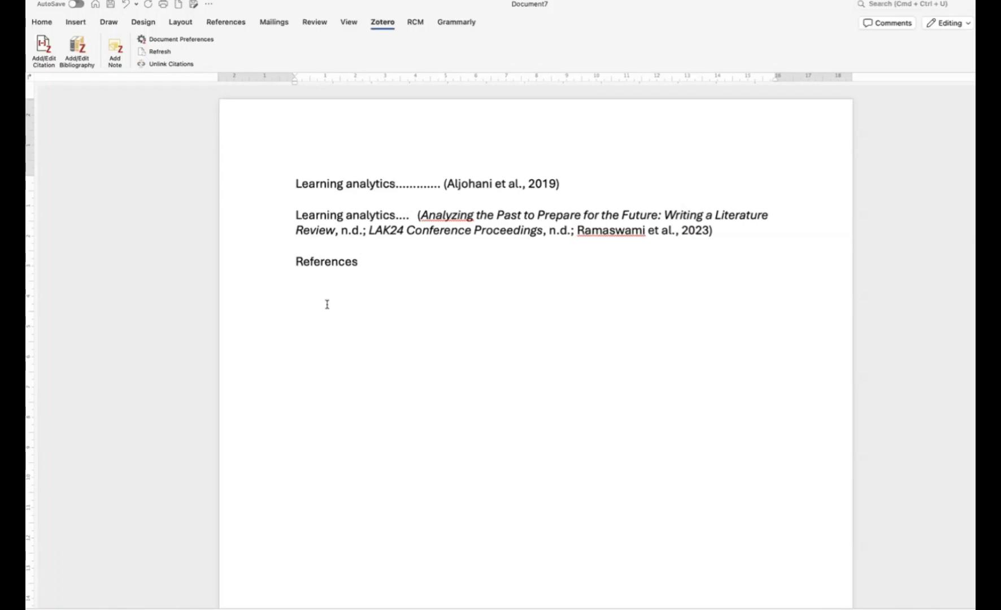
- Insert the Zotero bibliography under the References heading and look over its entries
left_click(80, 47)
left_click(97, 52)
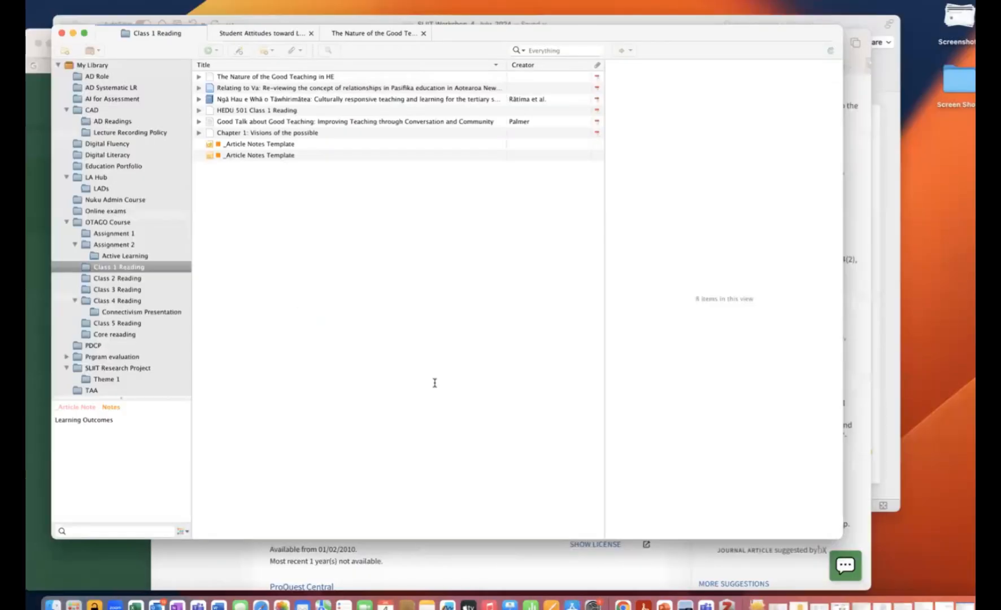
scroll(521, 318, "down", 4)
scroll(521, 317, "up", 3)
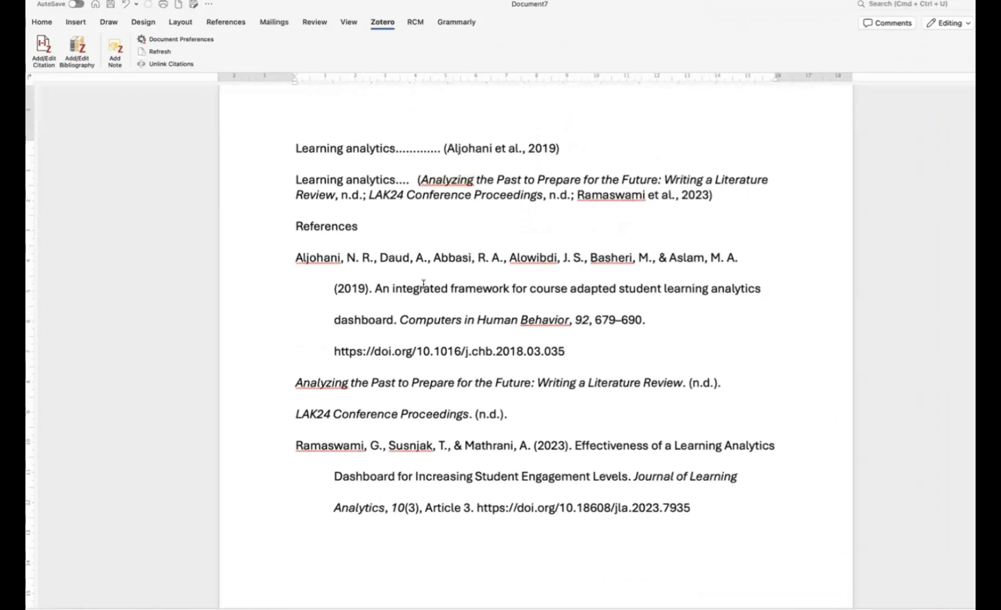
scroll(421, 288, "down", 3)
scroll(419, 290, "up", 2)
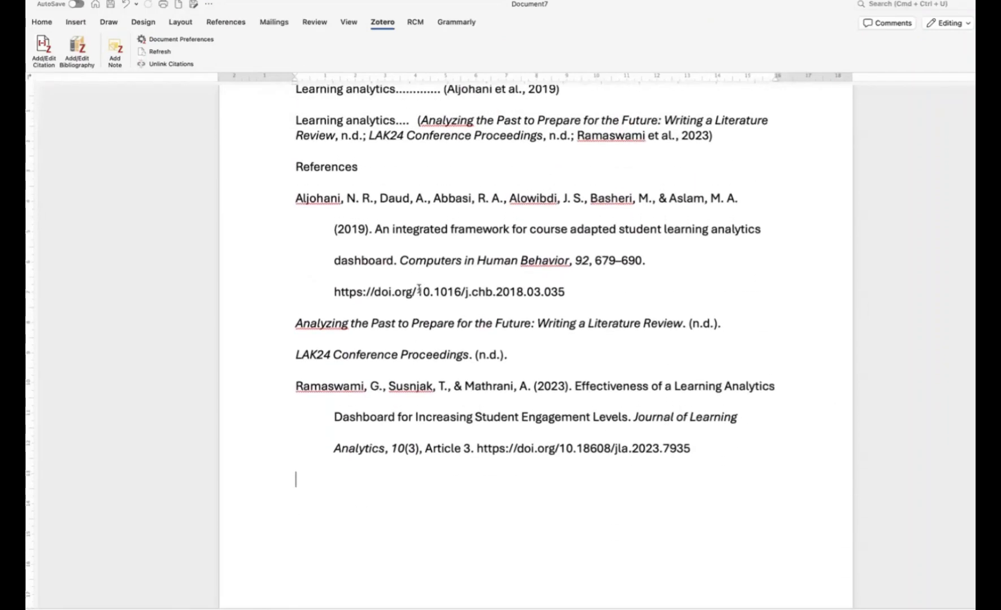
- Make the "References" heading bold
triple_click(296, 170)
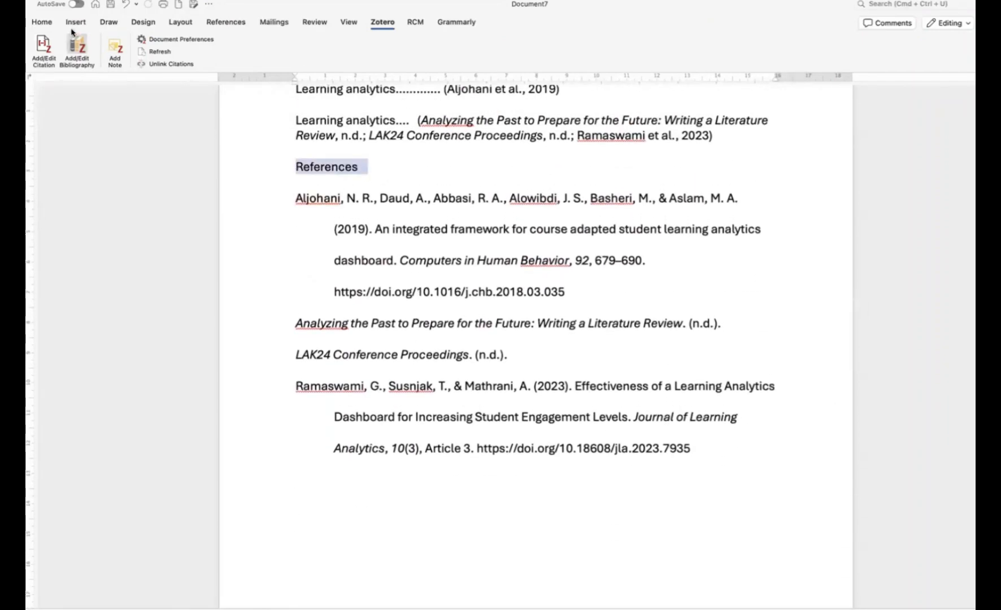
left_click(42, 23)
left_click(90, 61)
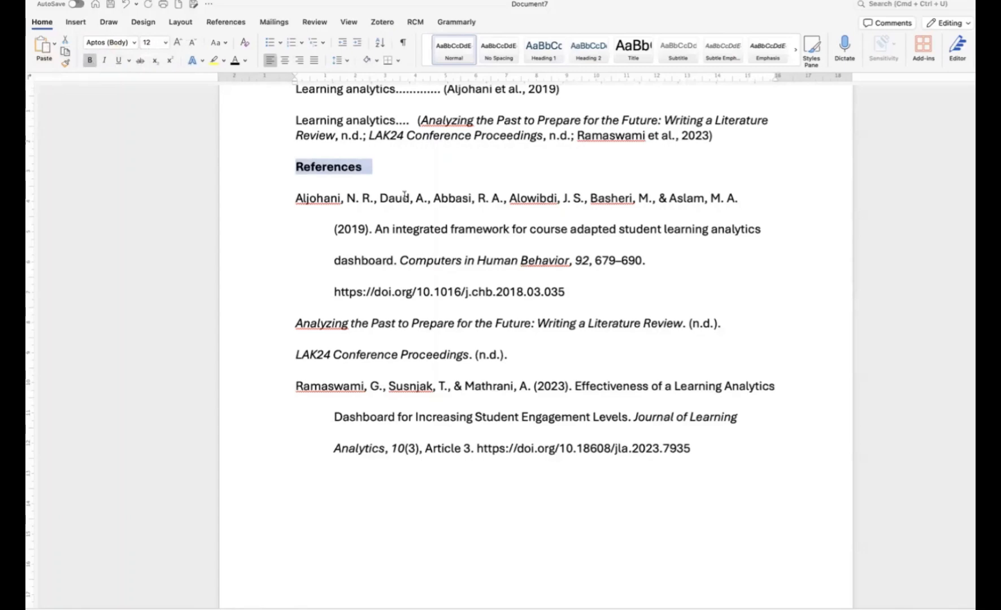
left_click(401, 193)
left_click(402, 172)
- Review the reference list and add an empty line between the second cited paragraph and the References heading
scroll(402, 172, "up", 1)
scroll(403, 172, "down", 3)
scroll(402, 173, "down", 1)
scroll(402, 173, "up", 5)
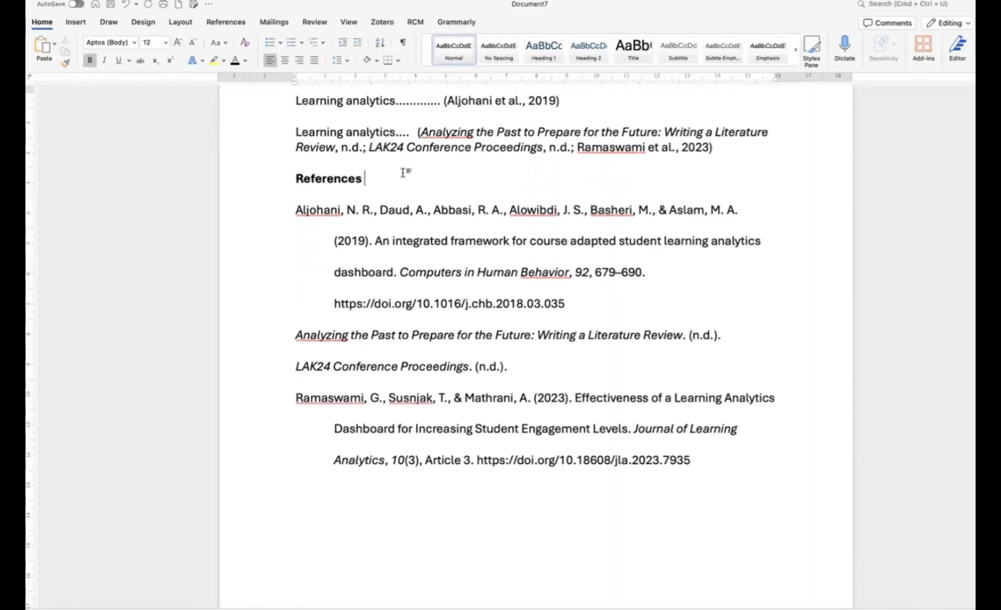
scroll(402, 173, "down", 2)
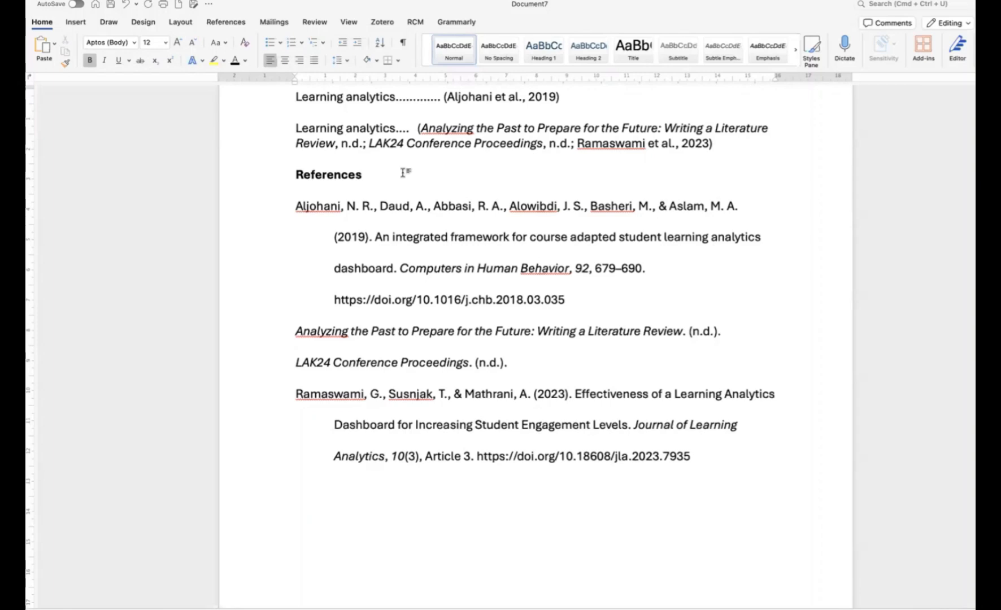
scroll(403, 170, "up", 3)
scroll(401, 166, "down", 10)
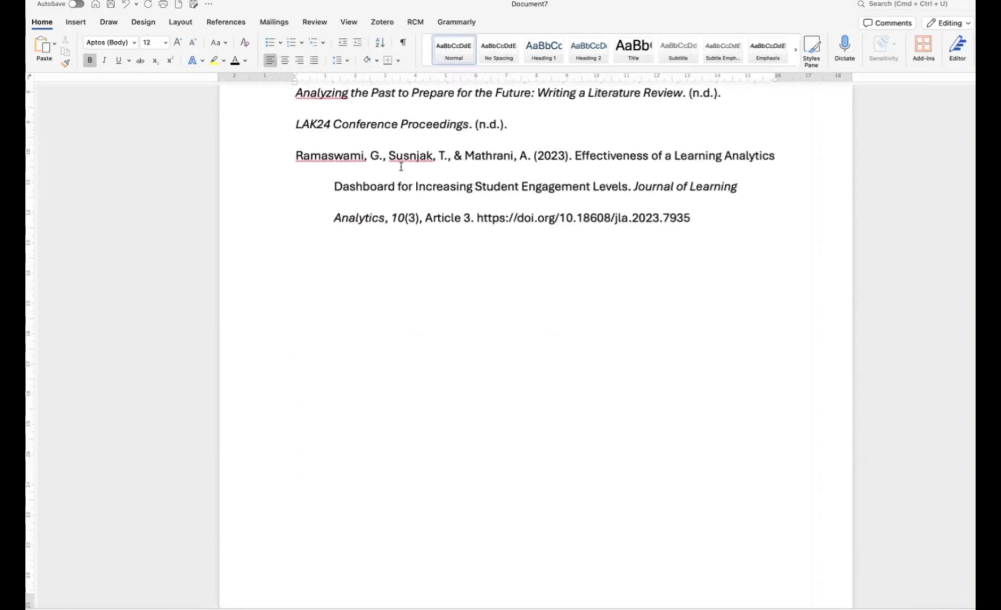
left_click(751, 214)
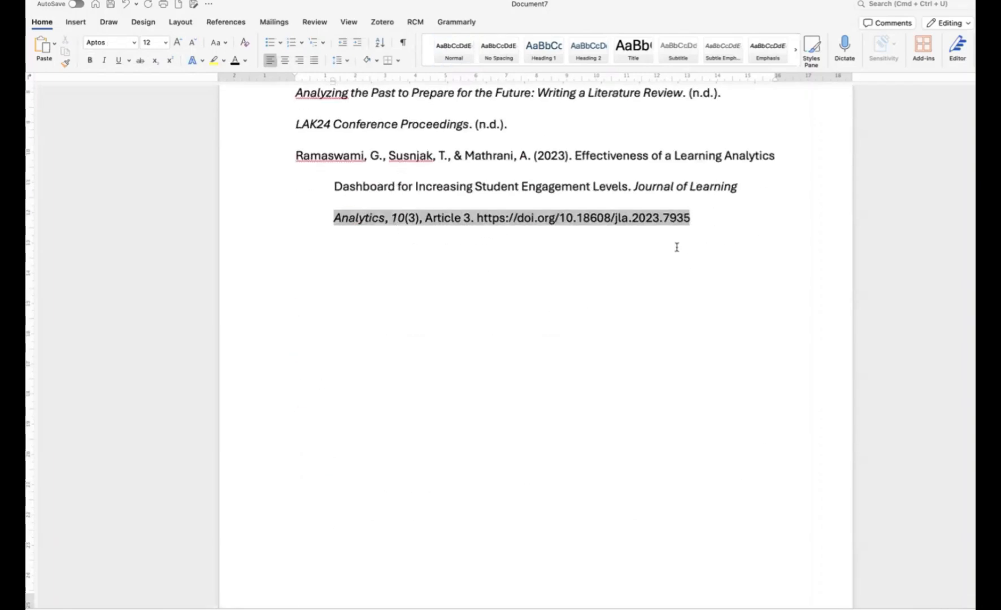
scroll(292, 290, "up", 10)
left_click(755, 234)
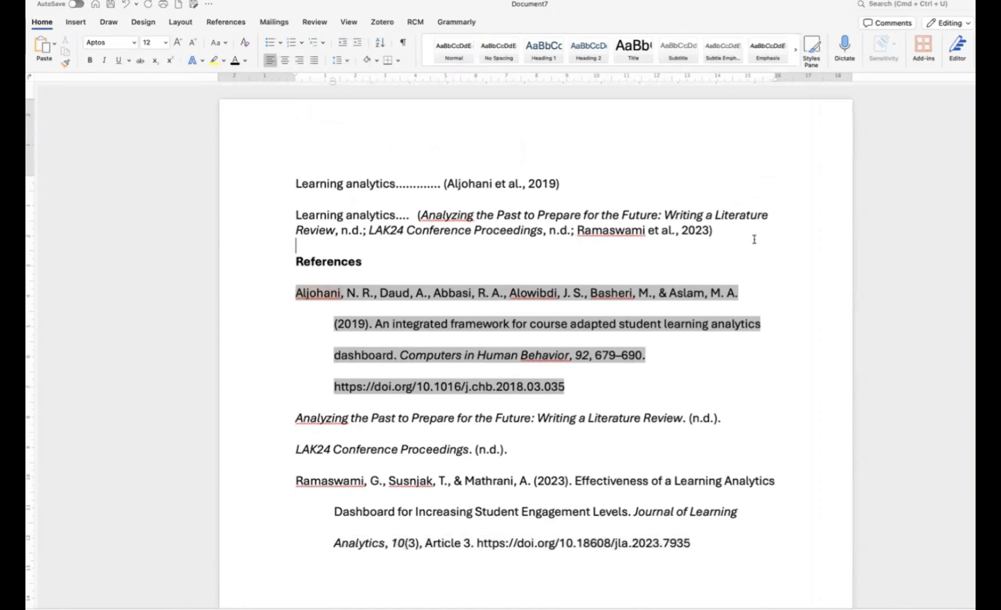
key("Return")
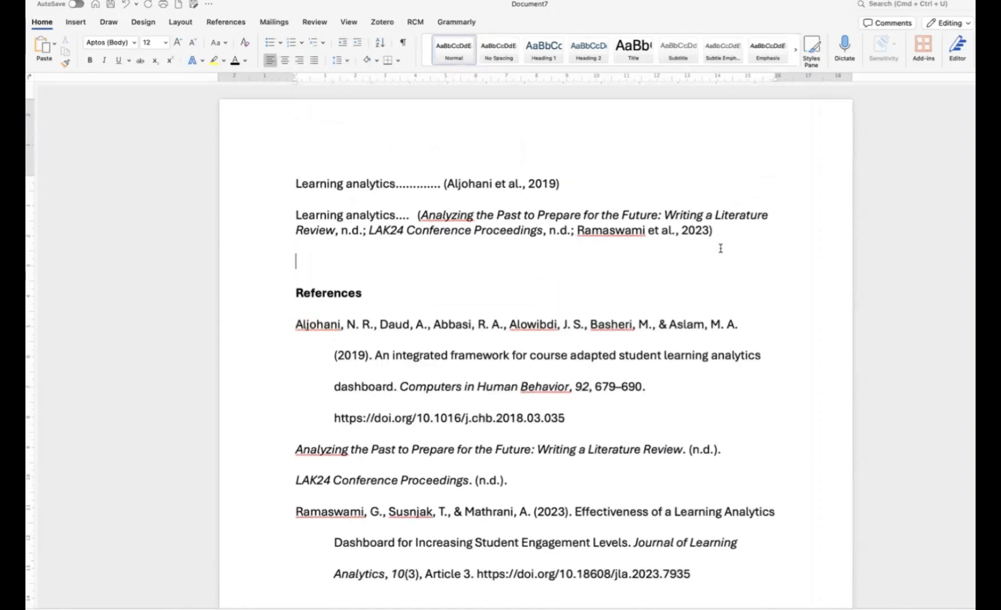
left_click(382, 23)
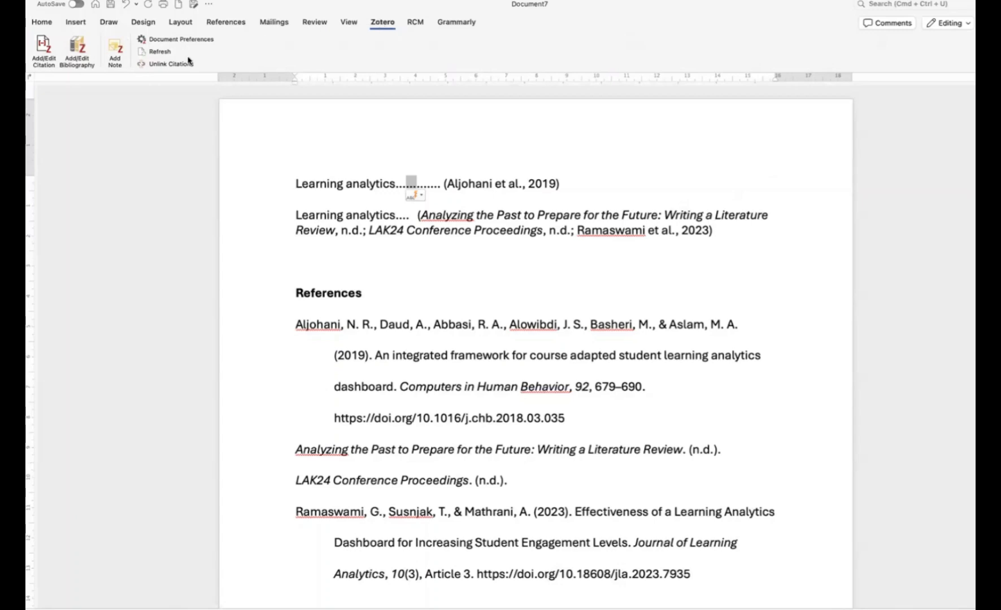
left_click(117, 46)
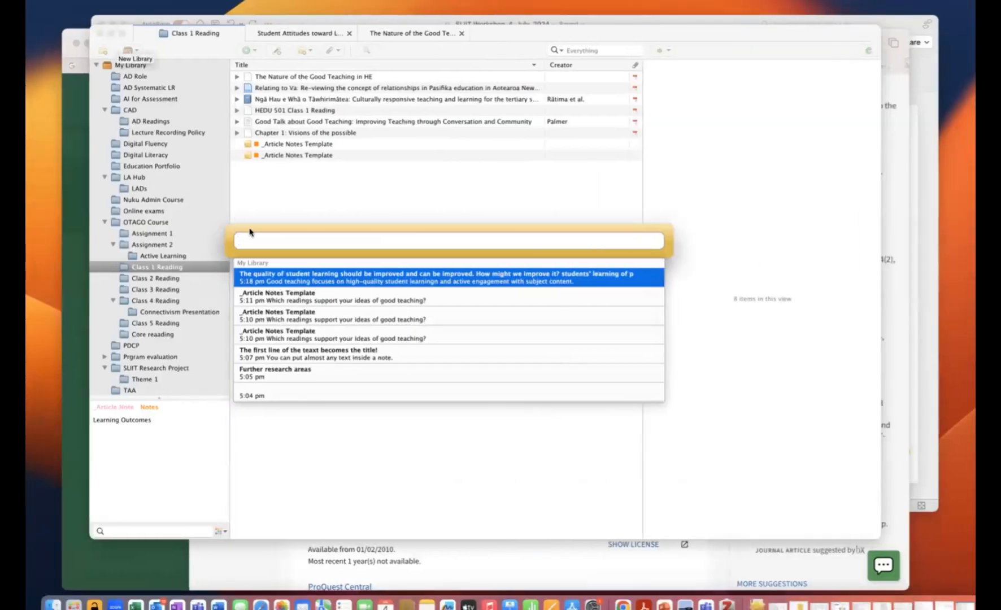
left_click(235, 78)
left_click(237, 78)
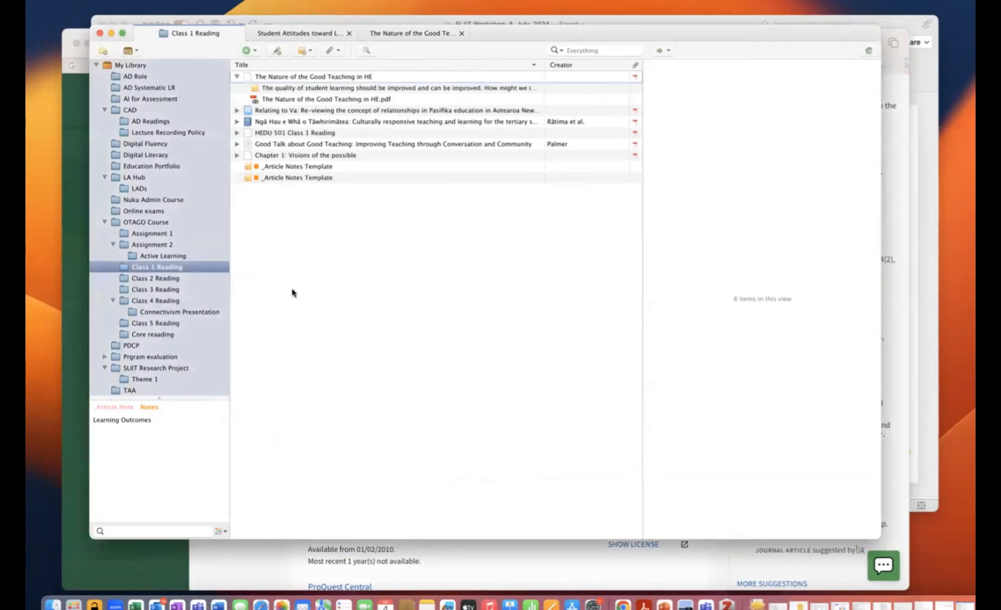
left_click(303, 101)
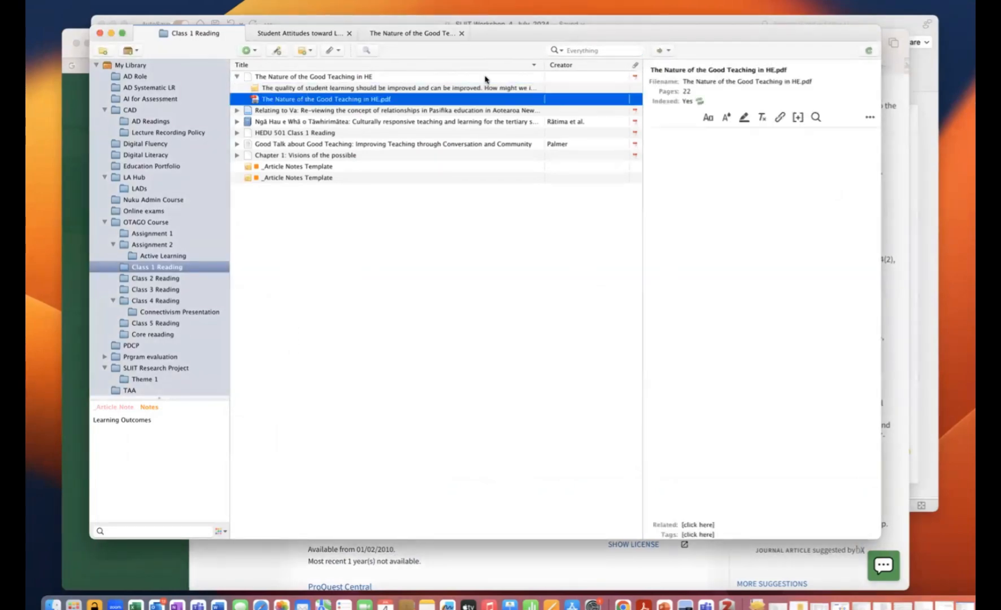
left_click(898, 210)
left_click(933, 236)
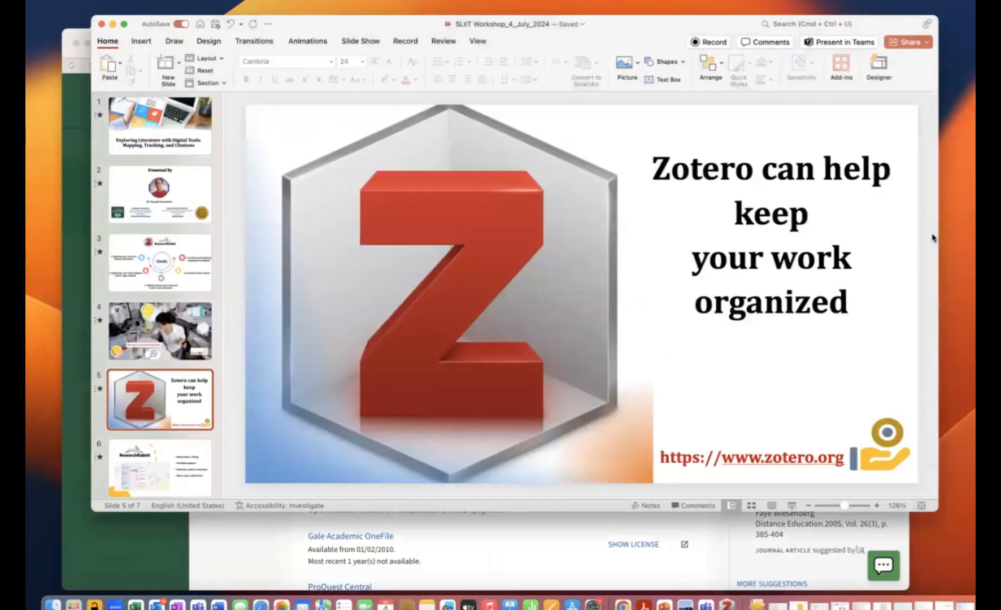
- Return to the Word document and delete the leftover {Citation} placeholder above the References heading
left_click(218, 604)
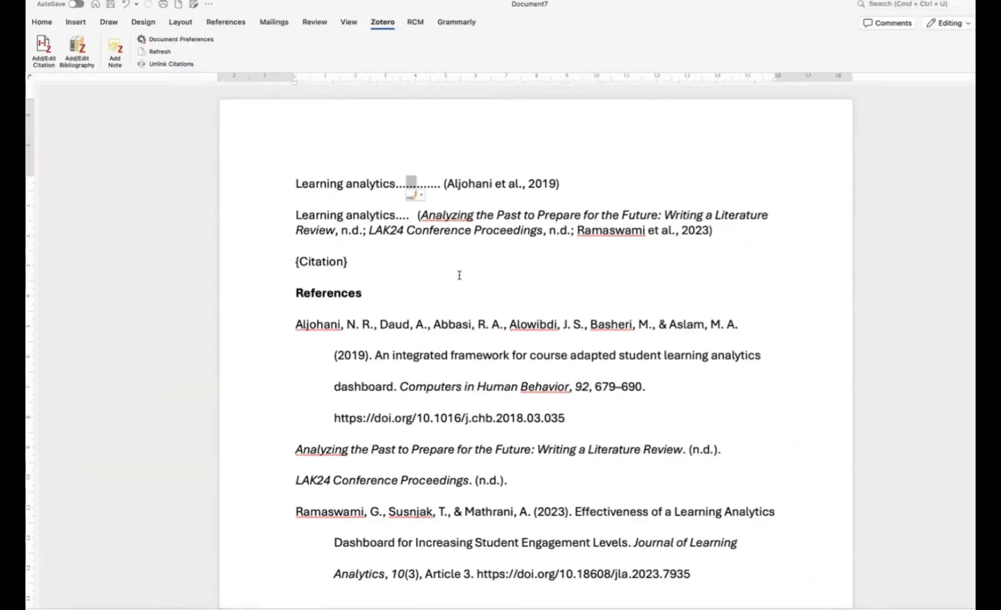
left_click(564, 431)
left_click(358, 260)
type("\\")
key("BackSpace")
key("BackSpace")
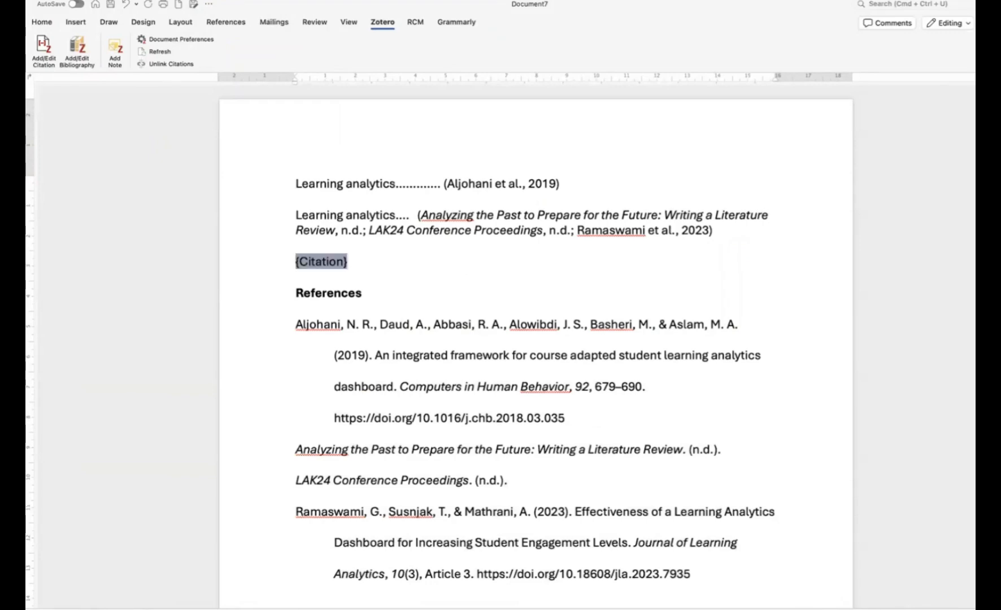
key("BackSpace")
key("Return")
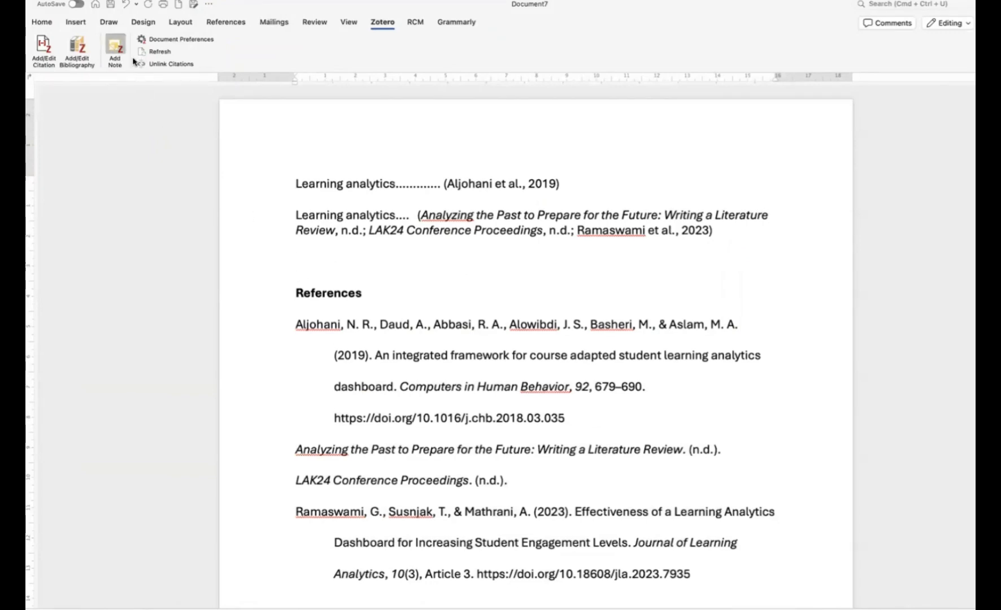
- Insert the Zotero note starting "The quality of student learning should be improved" above the References heading and look through it
key("ctrl+Left")
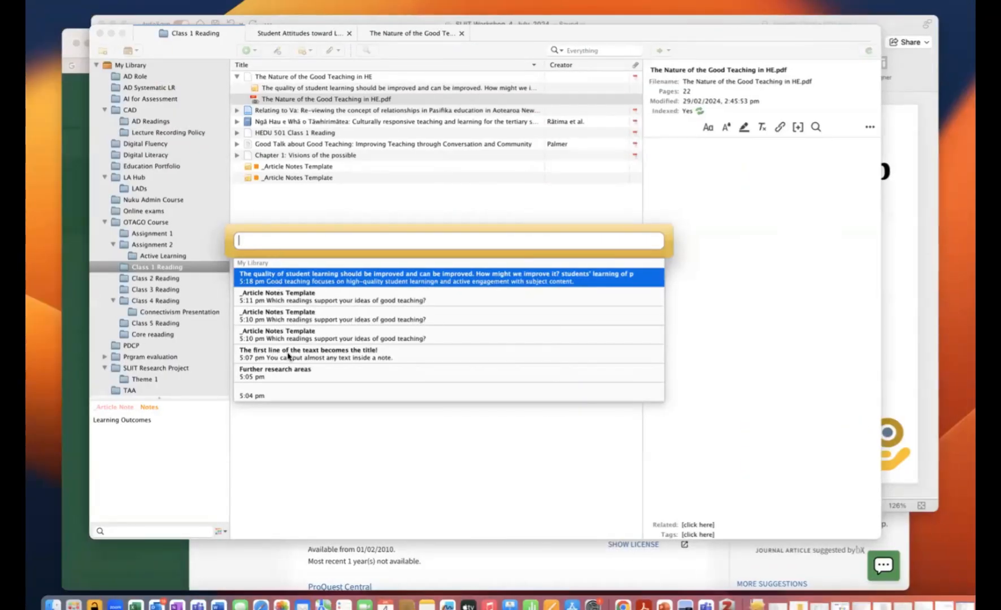
left_click(277, 279)
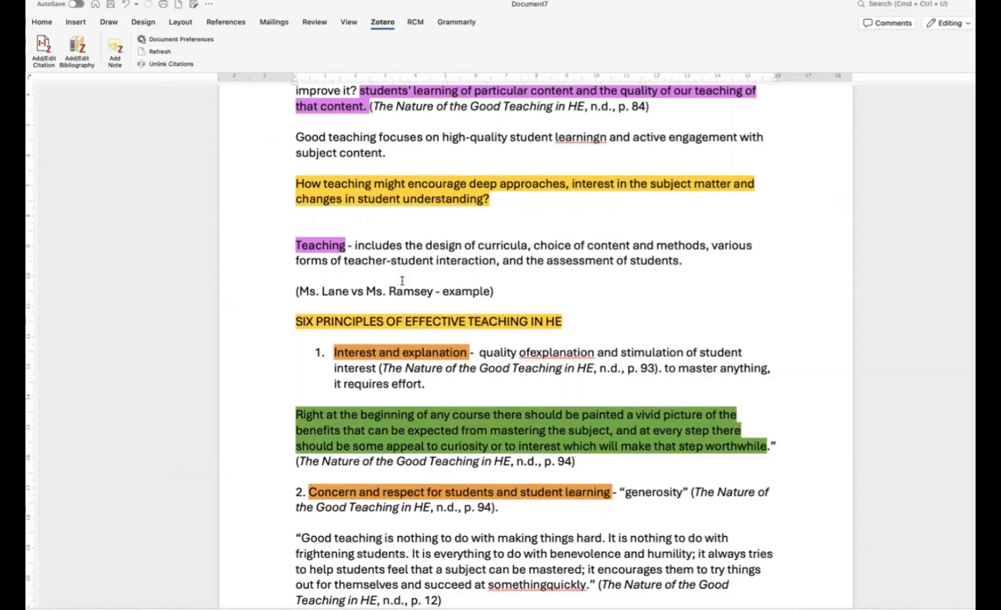
scroll(402, 281, "down", 4)
scroll(402, 281, "up", 7)
scroll(402, 281, "down", 5)
scroll(402, 281, "up", 5)
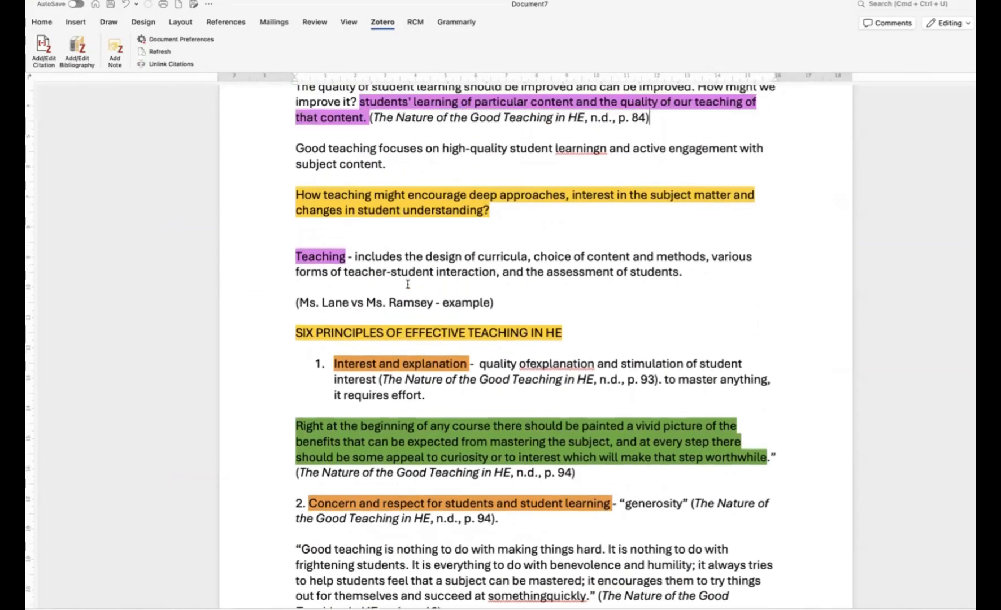
scroll(408, 284, "up", 2)
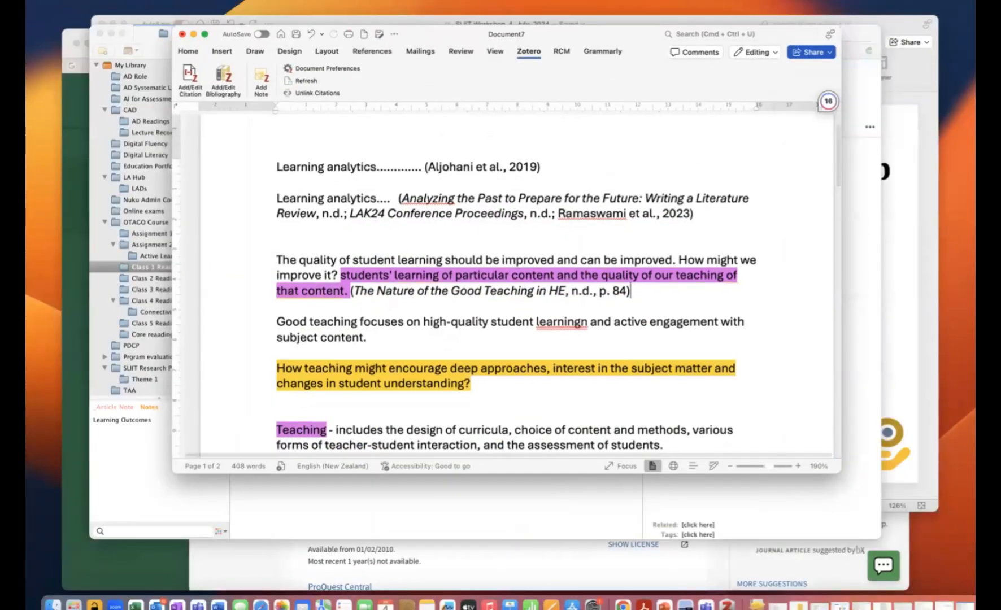
- Switch to Safari, bring up the open researchrabbit.ai page and make the browser window full screen
left_click(261, 605)
left_click_drag(763, 42, 760, 13)
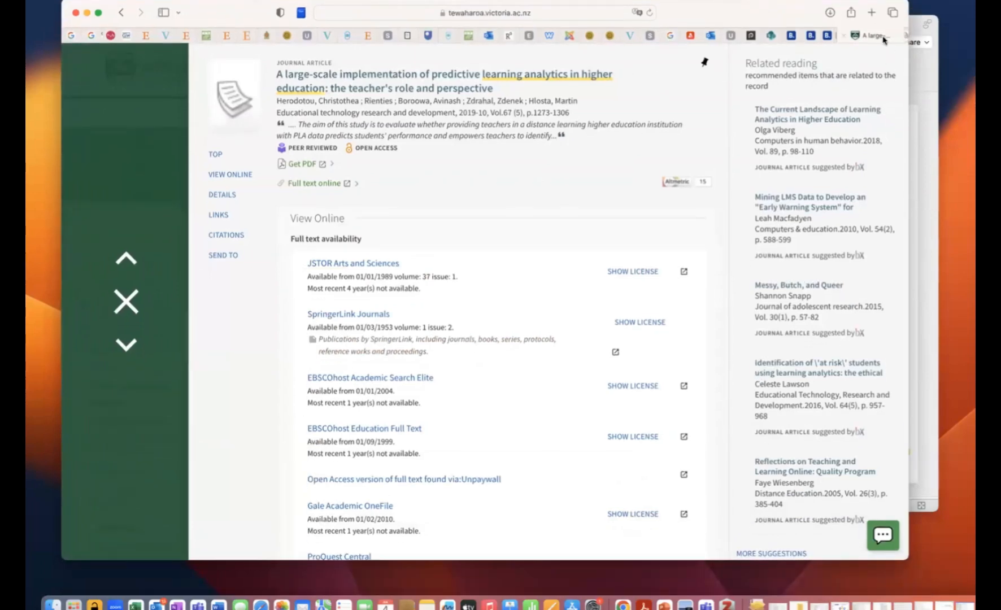
scroll(881, 37, "right", 3)
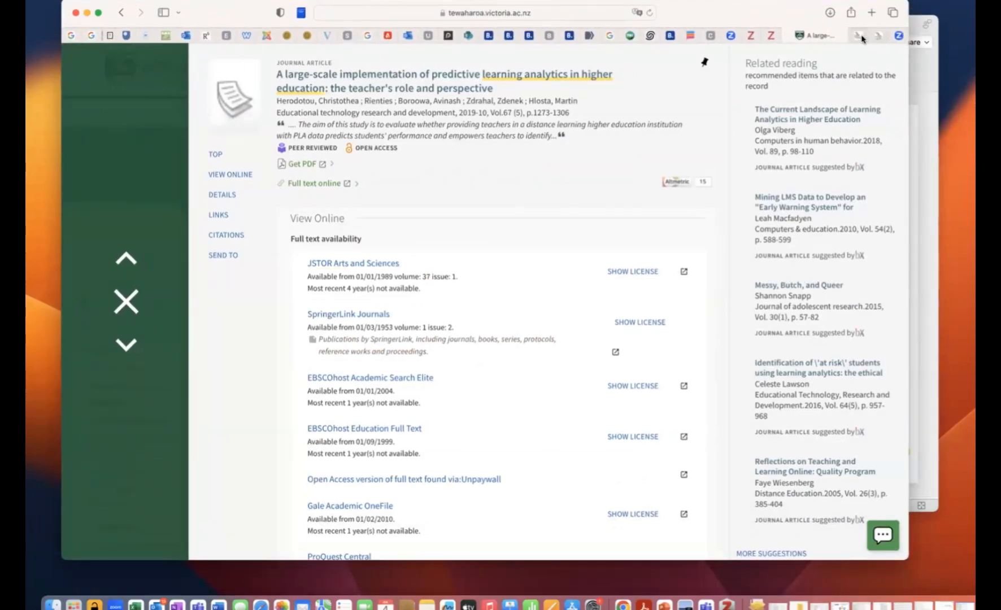
left_click(860, 36)
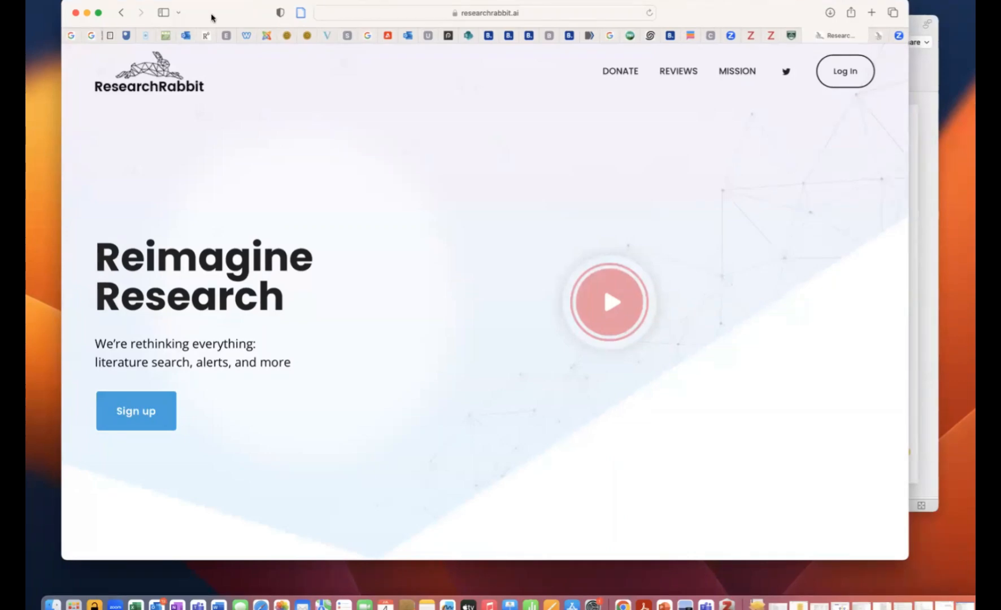
left_click(99, 13)
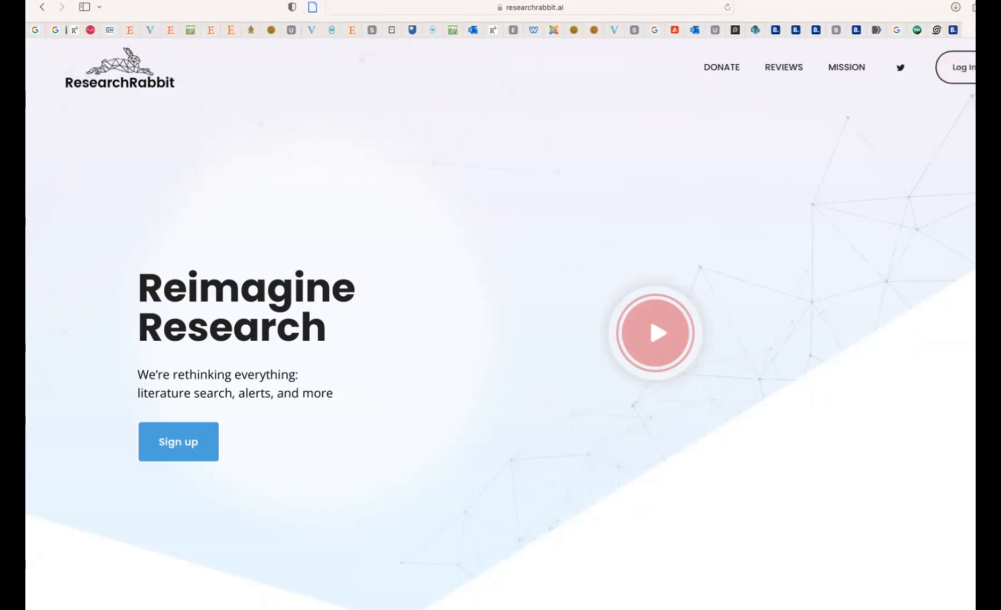
- Enter the ResearchRabbit app from its landing page and create a new category named Learning Analytics
scroll(957, 30, "right", 3)
left_click(967, 30)
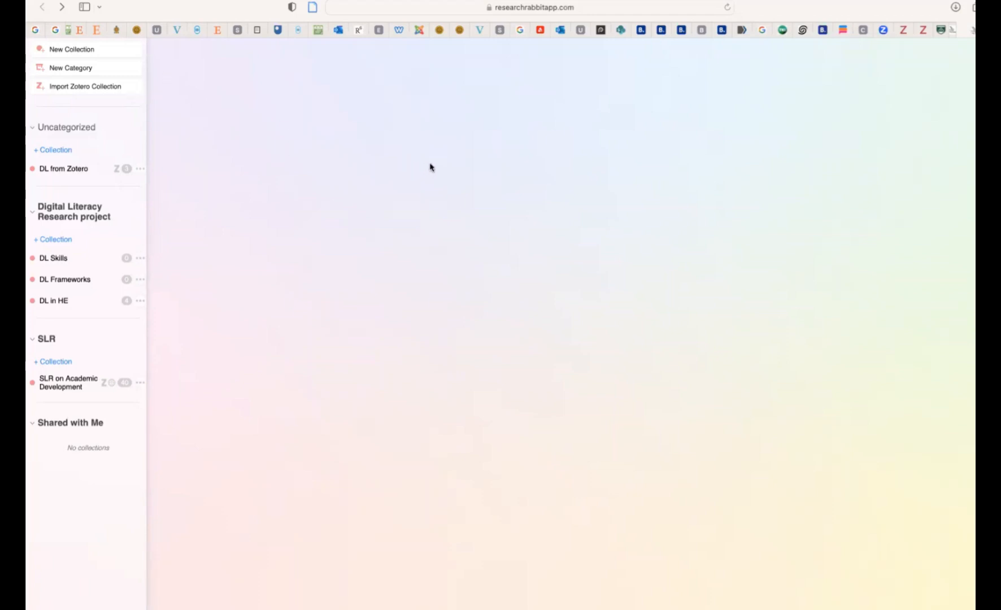
left_click(82, 71)
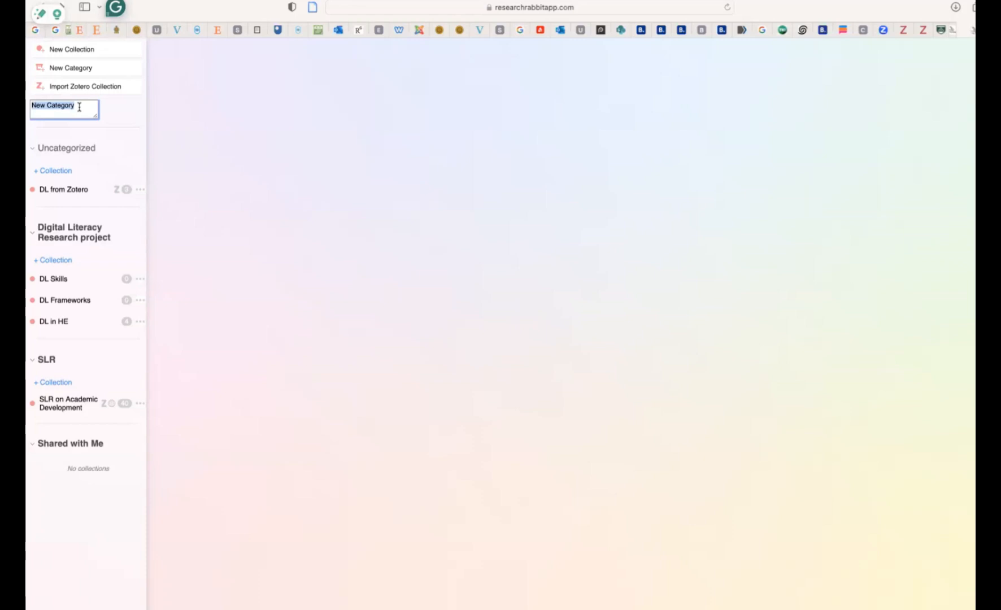
type("L")
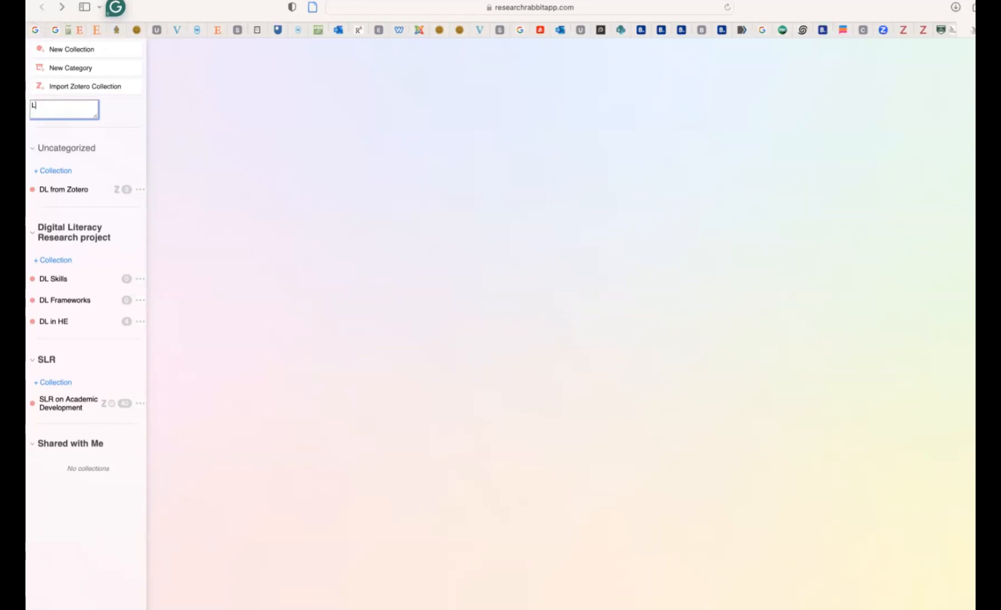
type("earning Analytics")
key("Return")
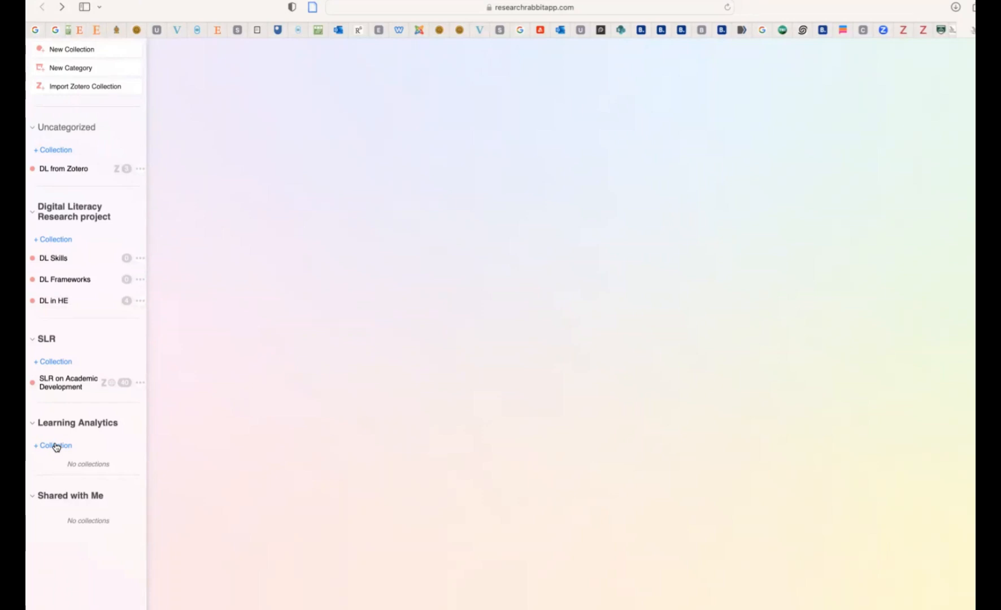
- Add a collection named LA Dashboards to the Learning Analytics category
left_click(56, 446)
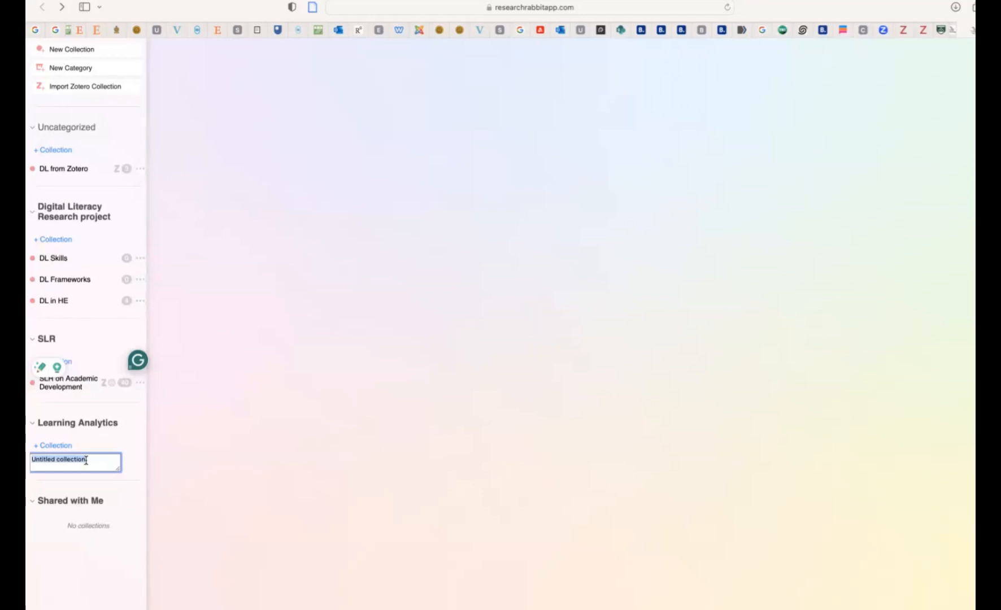
type("LA ")
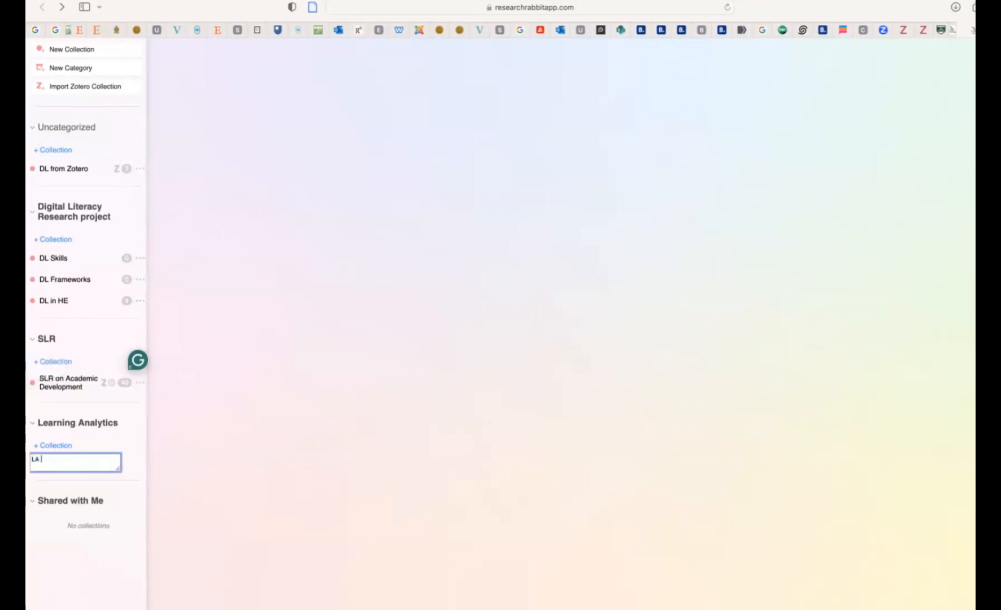
type("Dashboa")
key("BackSpace")
type("ards")
key("Return")
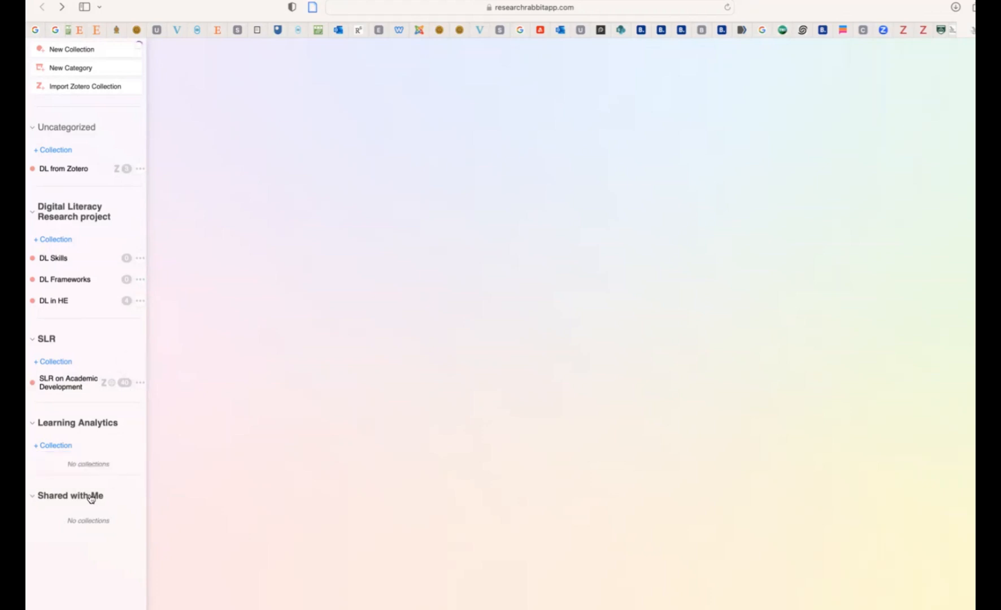
- Add a collection named LA Theories to the Learning Analytics category
left_click(58, 446)
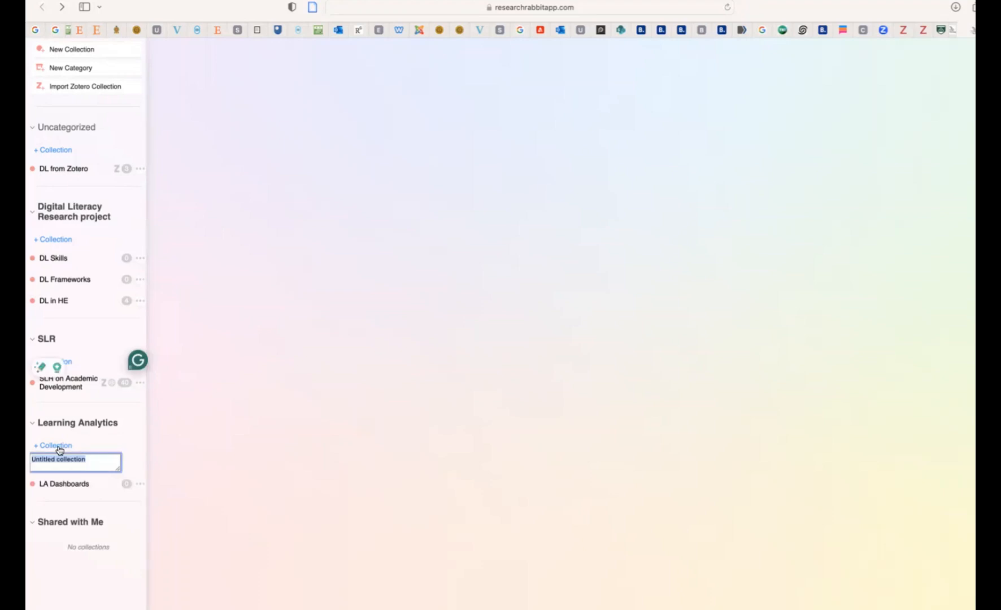
type("LA t")
type("Th")
type("eories")
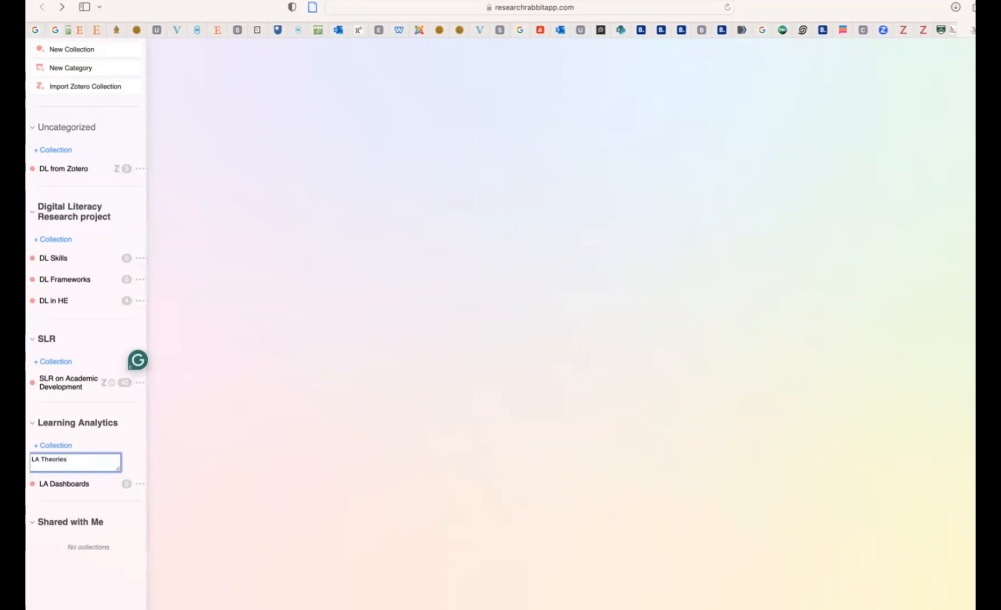
key("Return")
- Add a collection named Students Facing Analytics to the Learning Analytics category, and collapse and re-expand the category
left_click(52, 446)
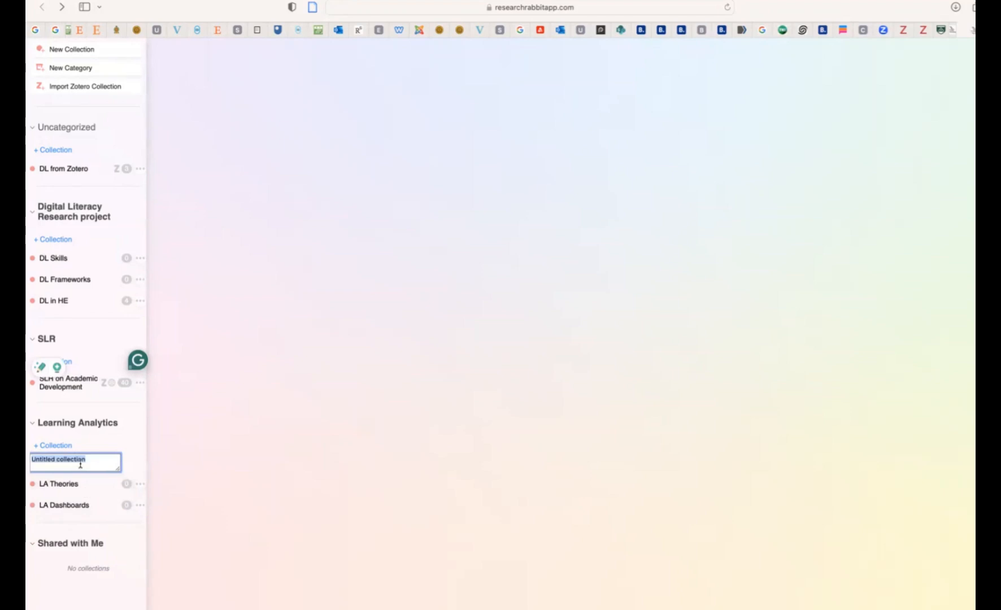
type("Studen")
key("BackSpace")
type("en")
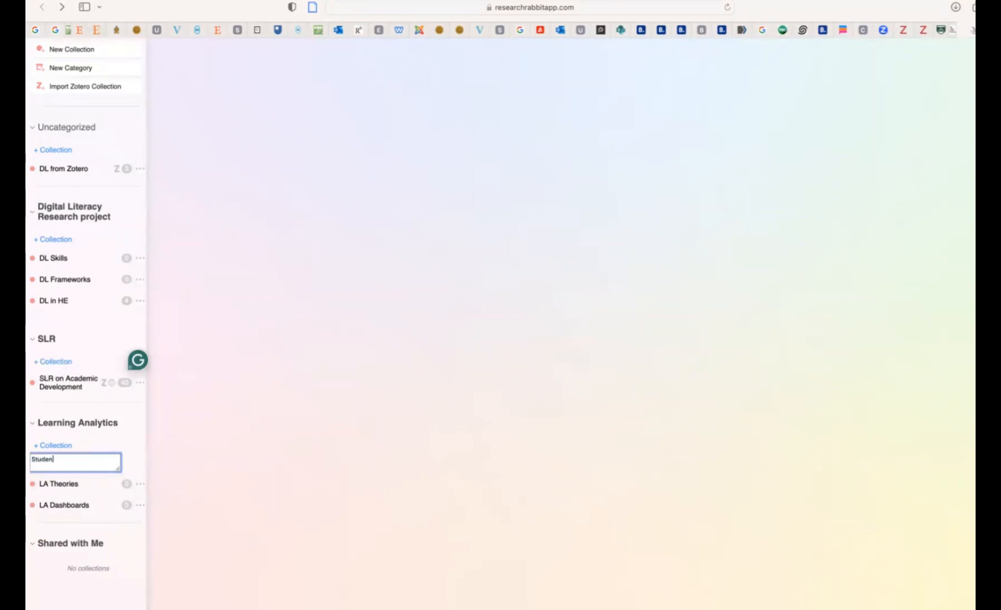
type("ts Facing Analytics")
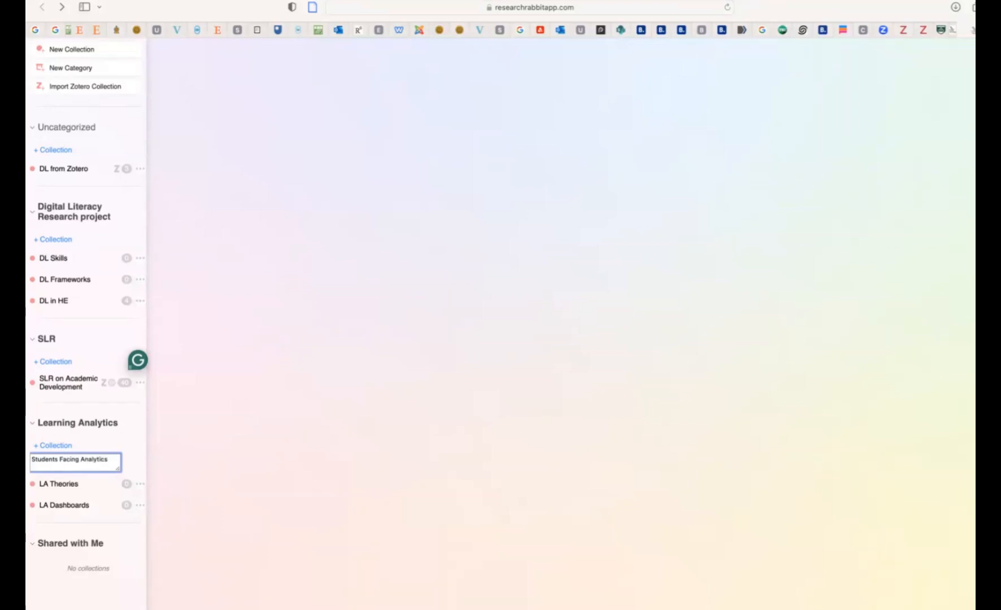
key("Return")
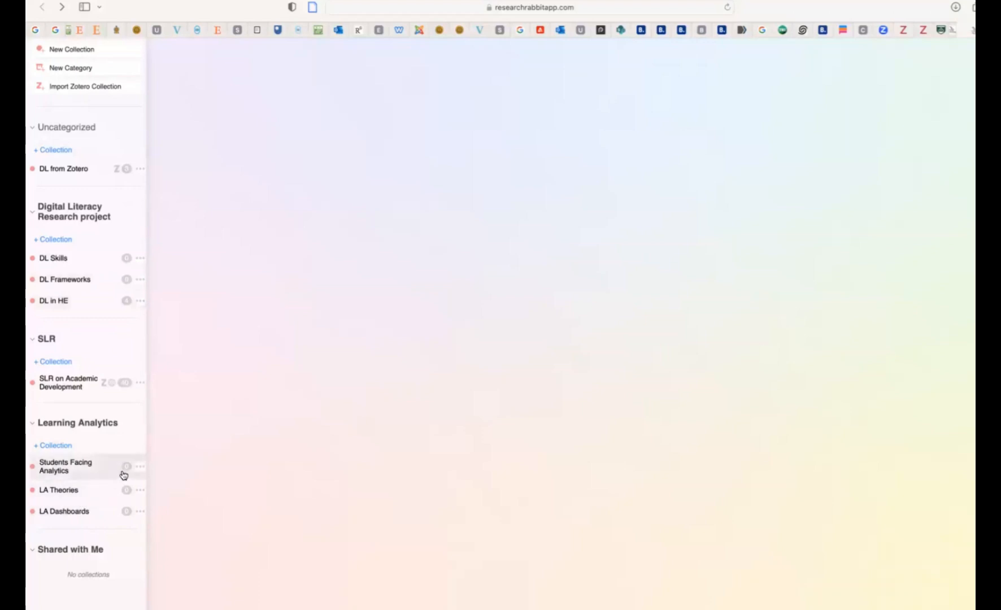
left_click(83, 423)
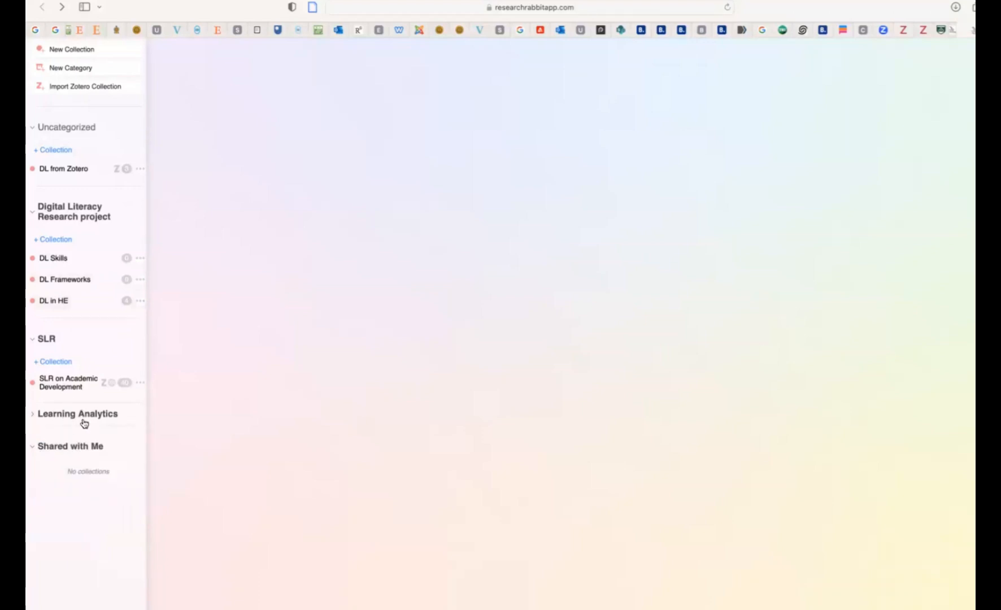
left_click(29, 417)
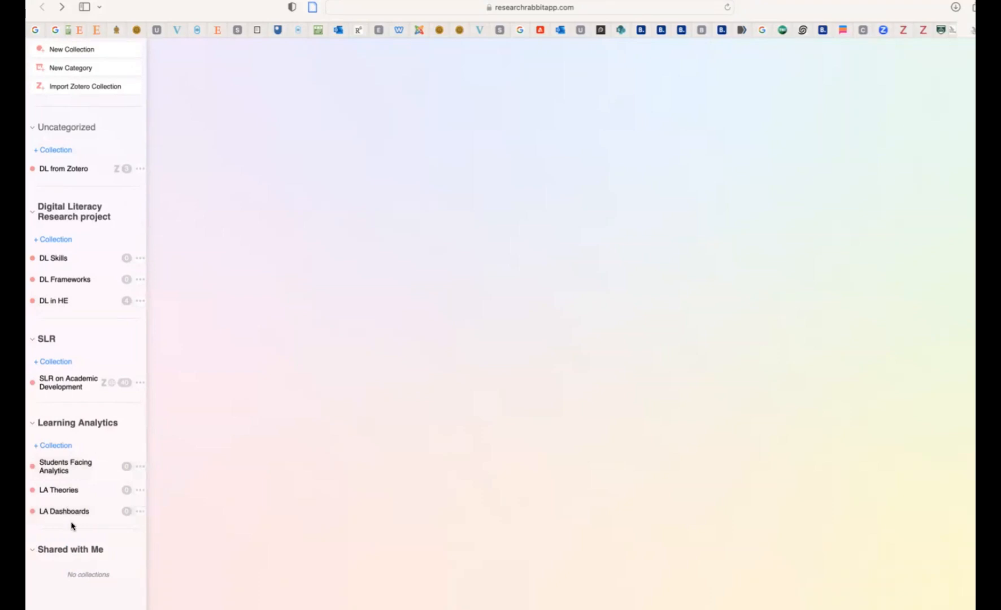
- Open the LA Theories collection and search for papers to add with the keywords "Learning Analytics Theories"
left_click(72, 490)
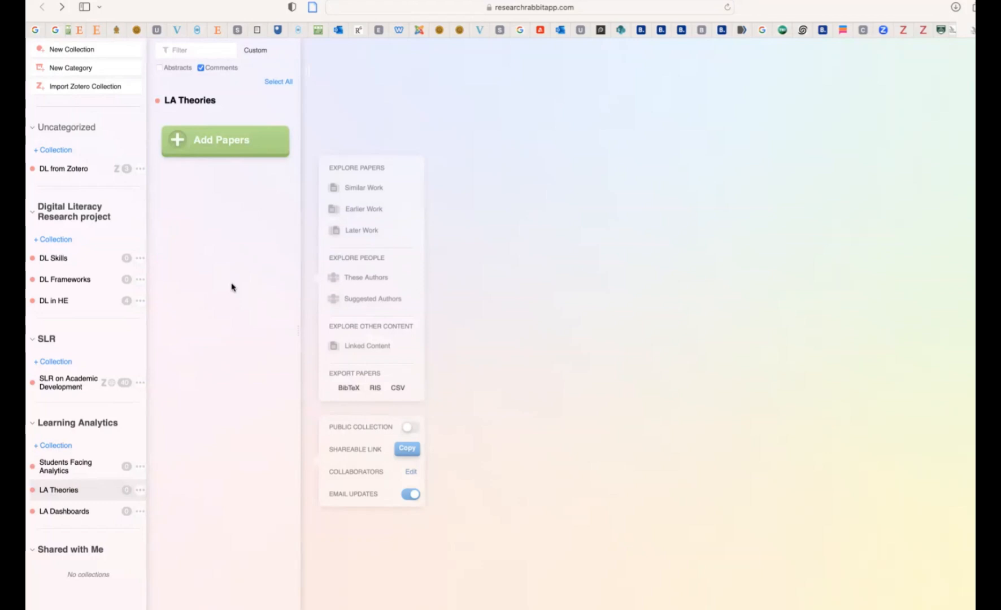
left_click(228, 144)
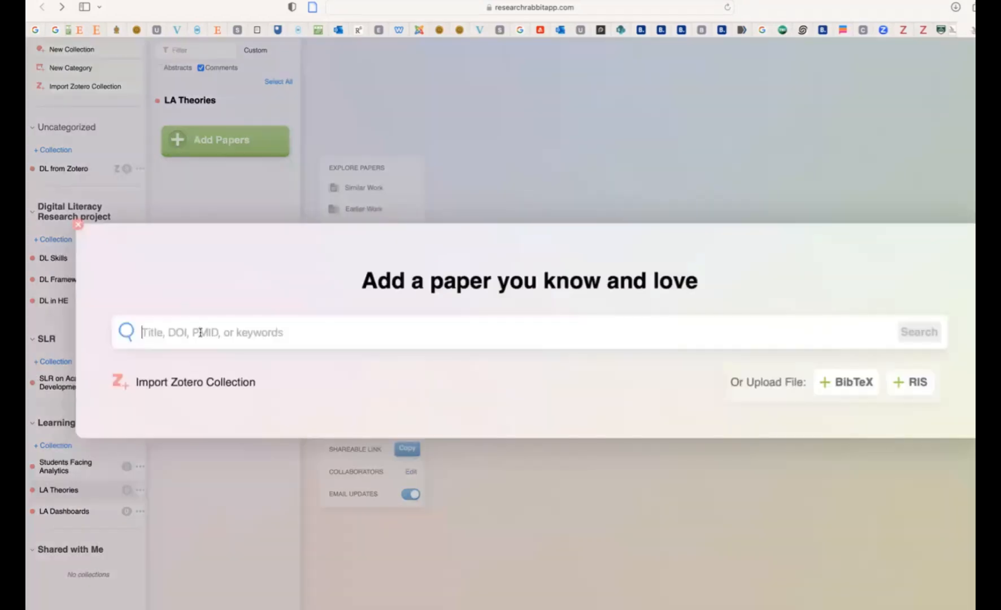
type("Learnin")
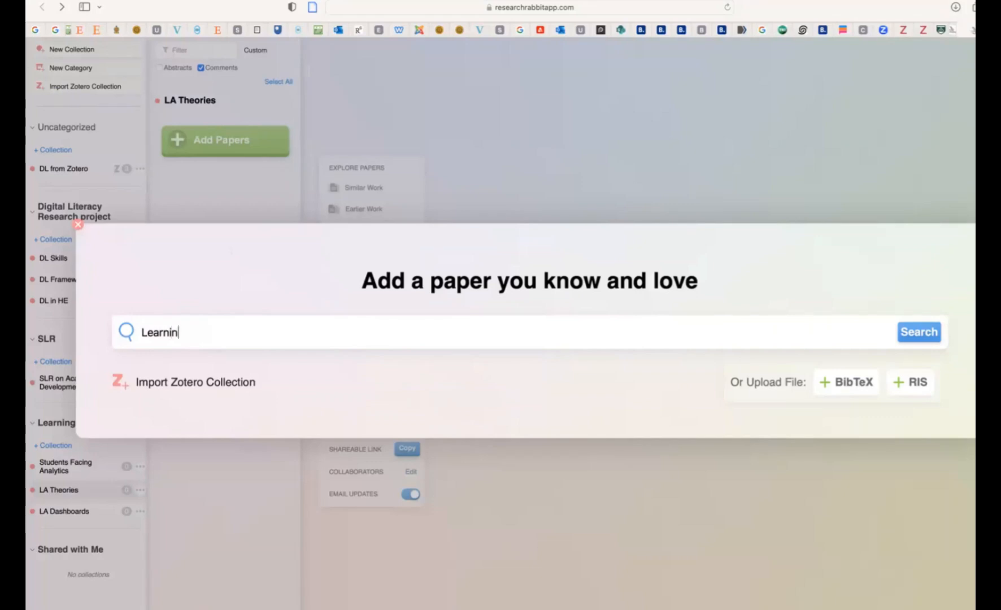
type("g Analytice")
type("Theories")
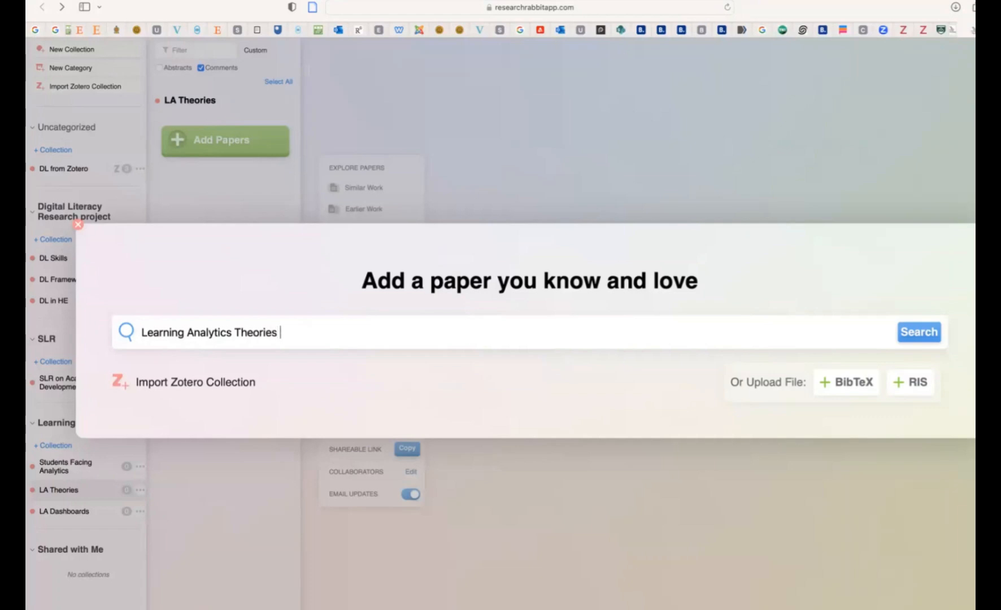
left_click(919, 338)
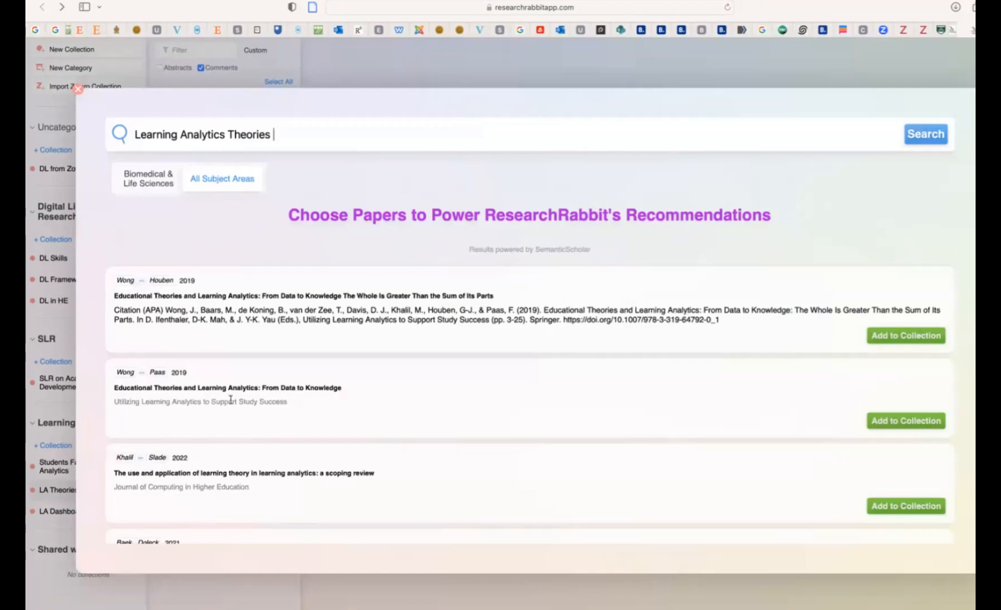
- Look through the paper titles and abstracts found for Learning Analytics Theories to judge which suit the collection
scroll(303, 399, "down", 4)
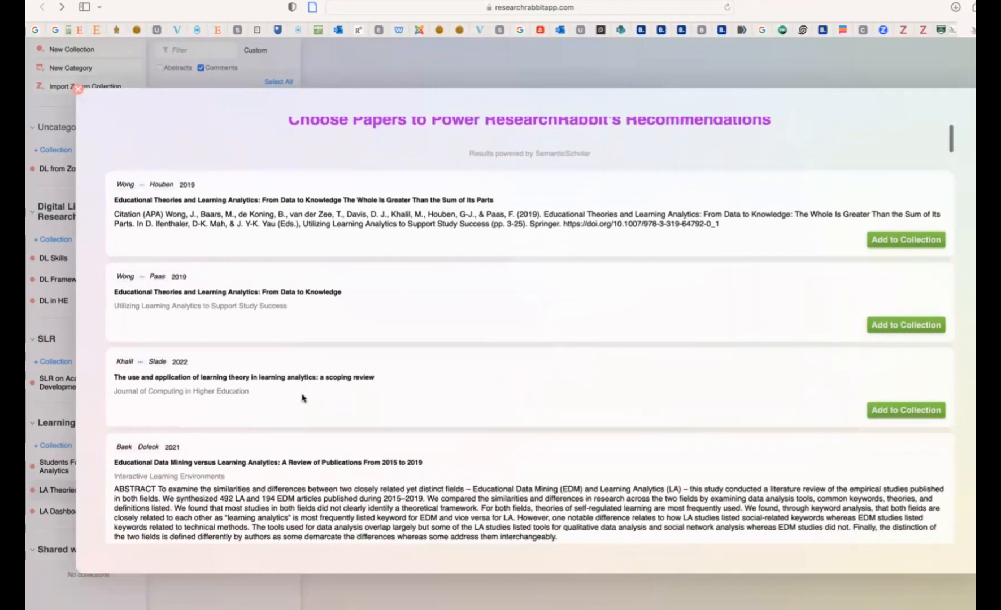
scroll(299, 395, "down", 15)
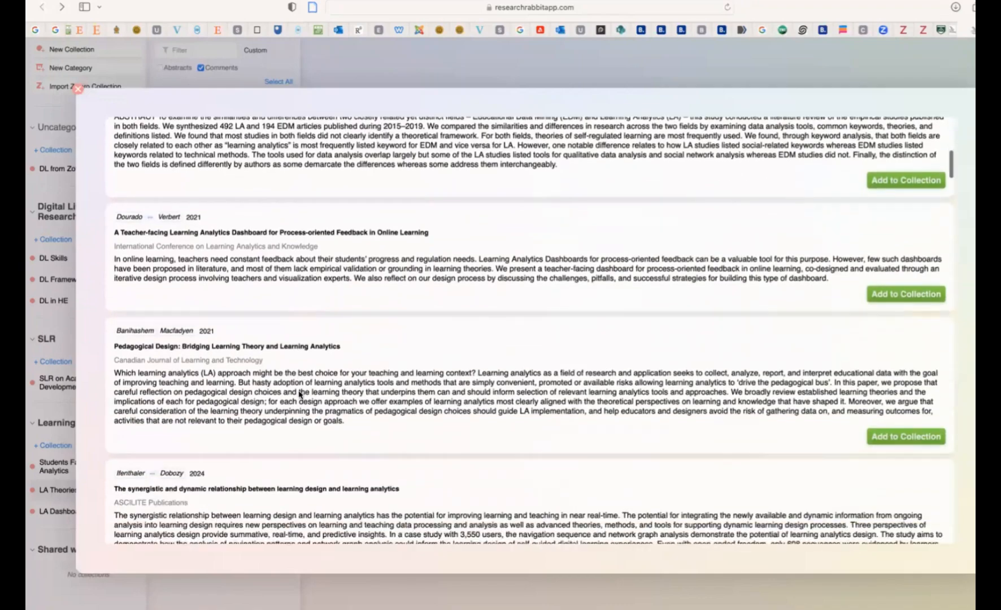
scroll(299, 395, "down", 20)
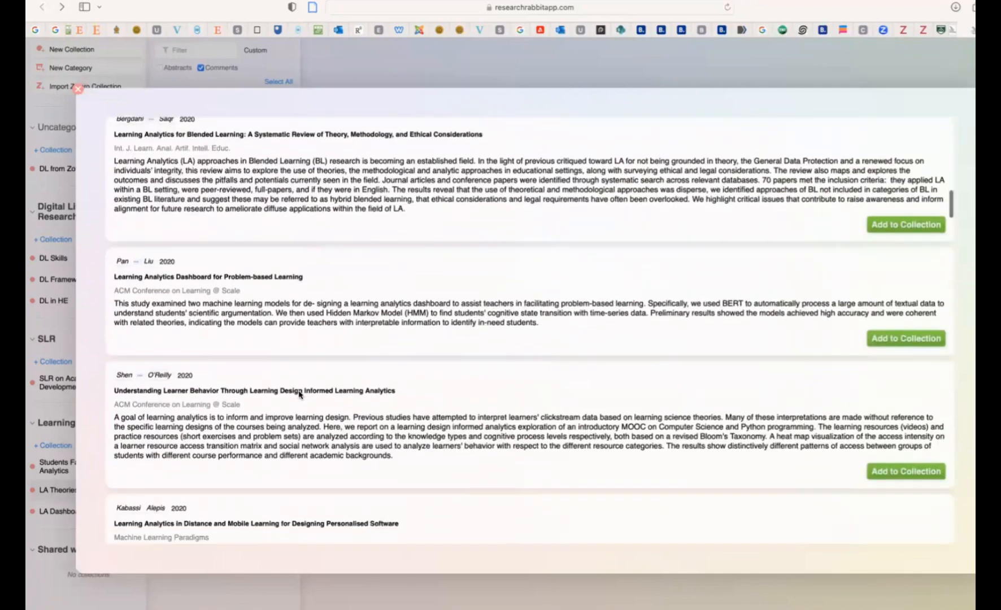
scroll(300, 395, "down", 15)
scroll(300, 394, "up", 13)
scroll(299, 394, "up", 15)
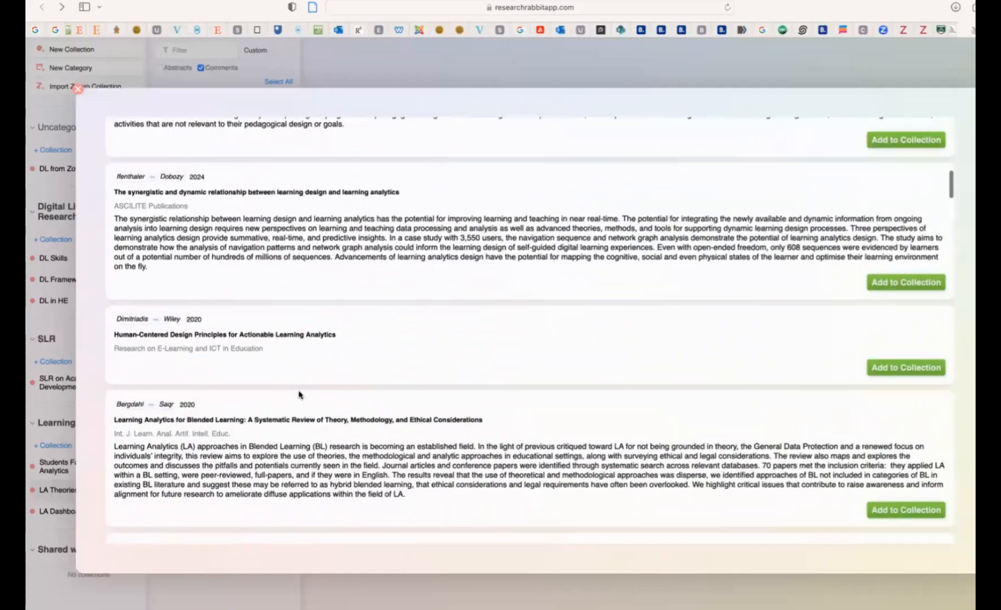
scroll(300, 395, "up", 20)
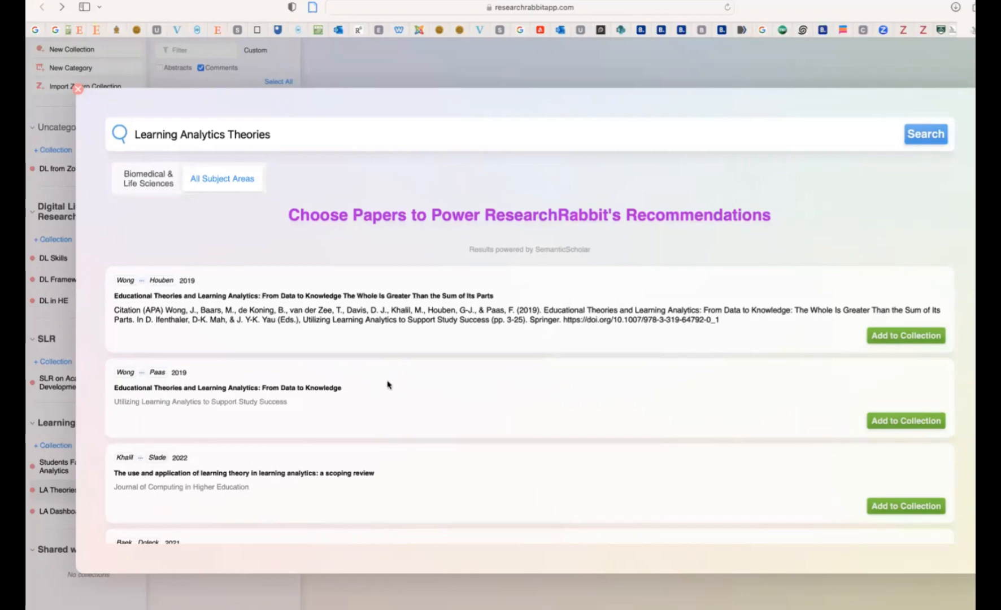
scroll(388, 385, "down", 10)
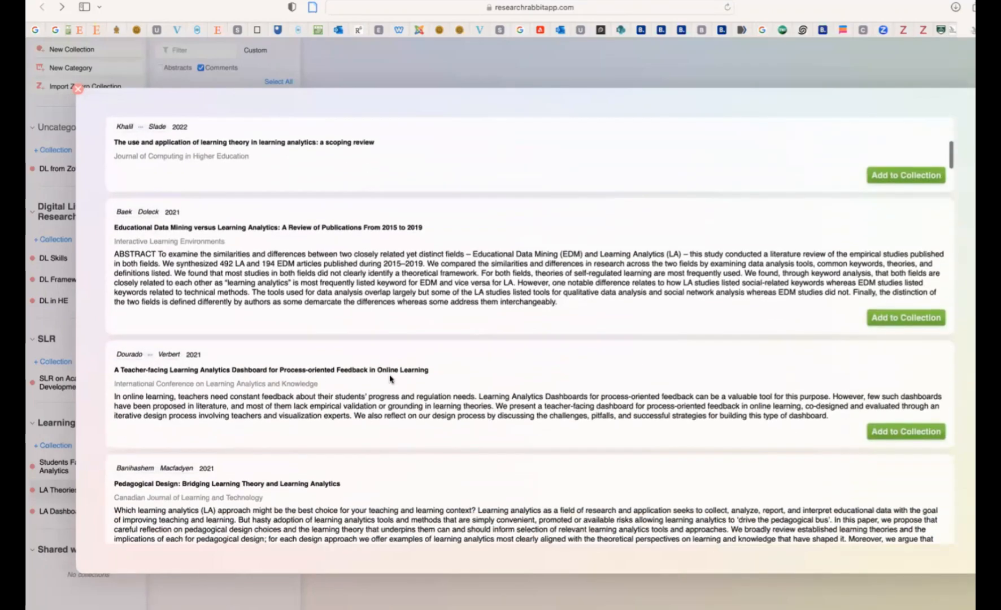
scroll(428, 258, "up", 5)
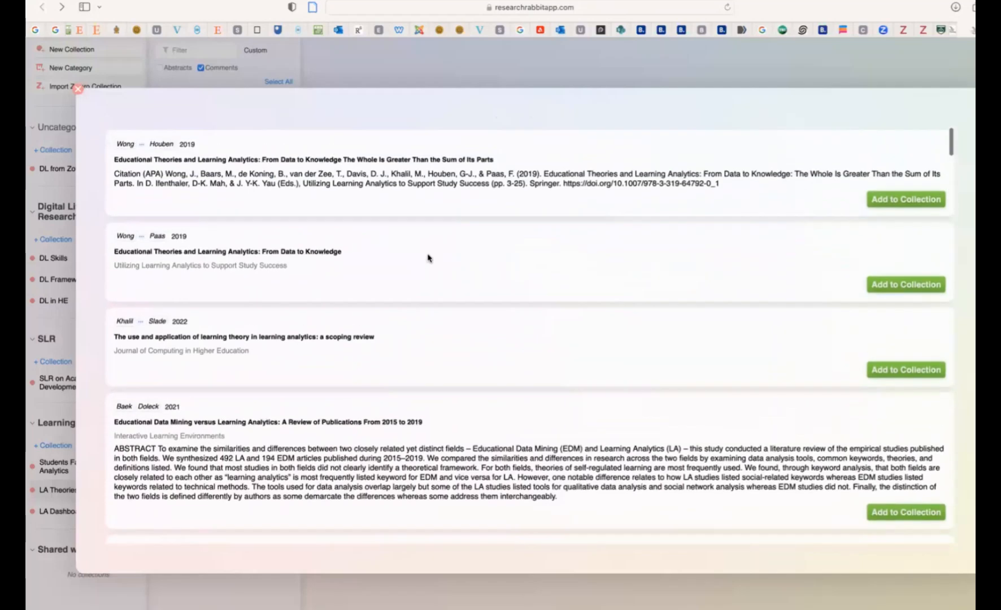
scroll(427, 259, "down", 3)
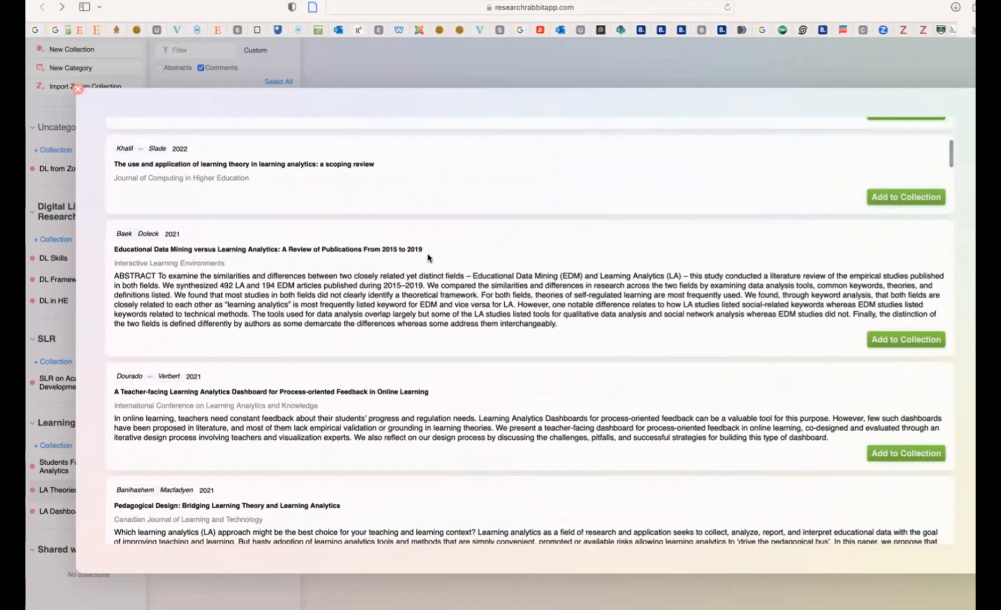
scroll(428, 259, "up", 4)
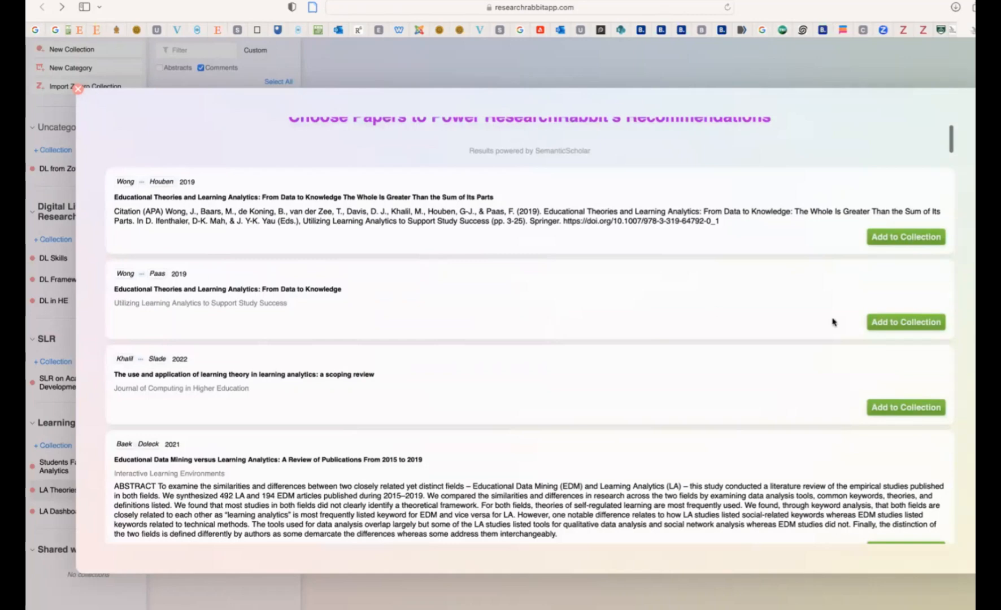
- Add the paper "Educational Data Mining versus Learning Analytics: A Review of Publications From 2015 to 2019" to the LA Theories collection
scroll(468, 396, "down", 2)
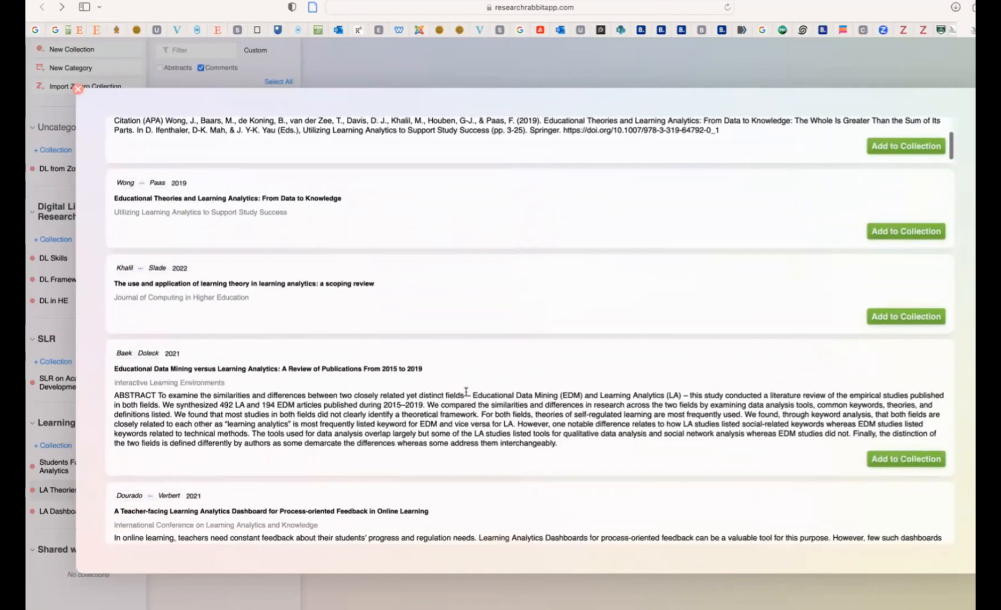
scroll(793, 378, "down", 1)
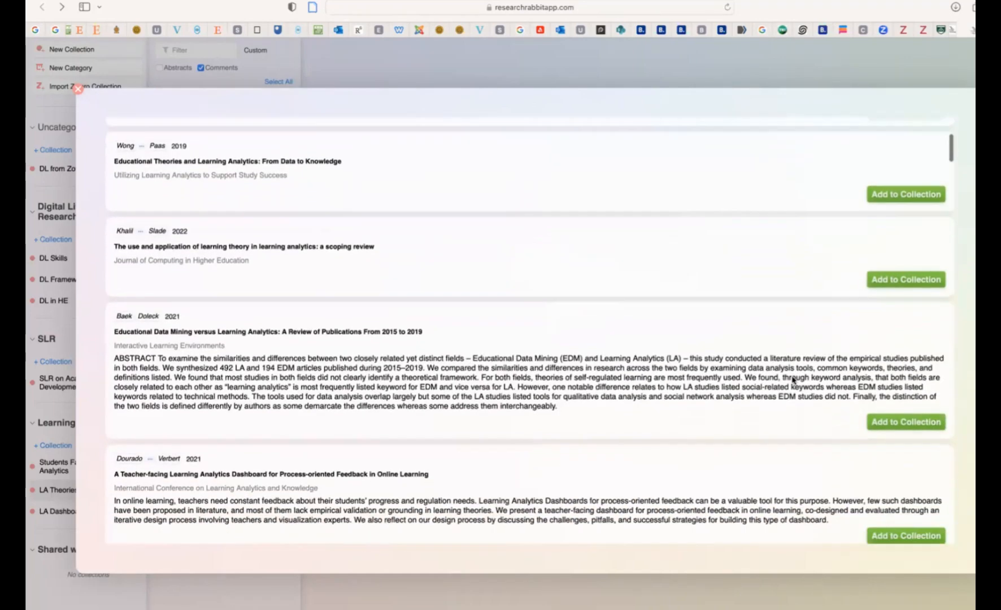
scroll(793, 377, "down", 2)
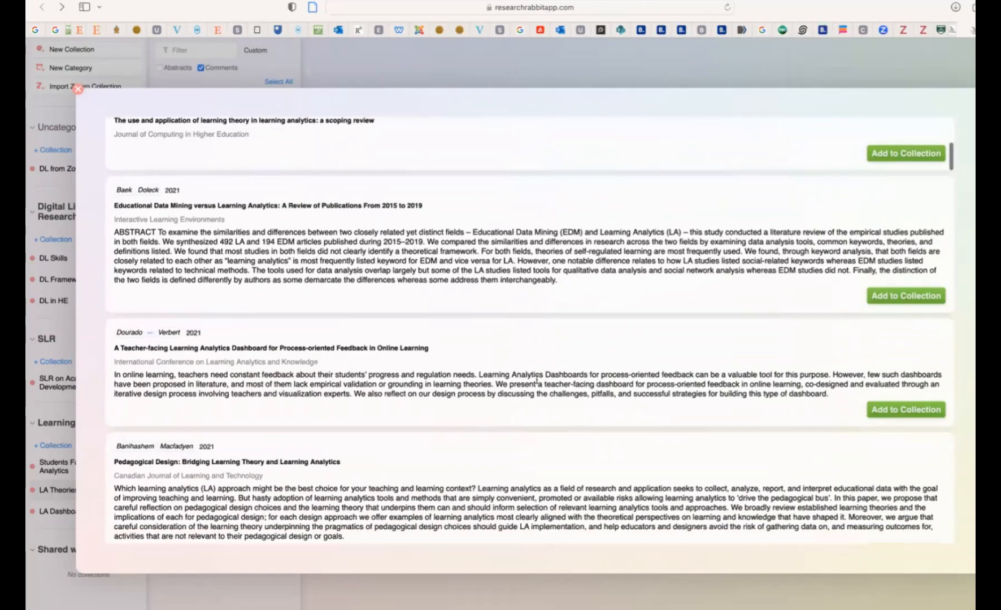
scroll(534, 381, "up", 3)
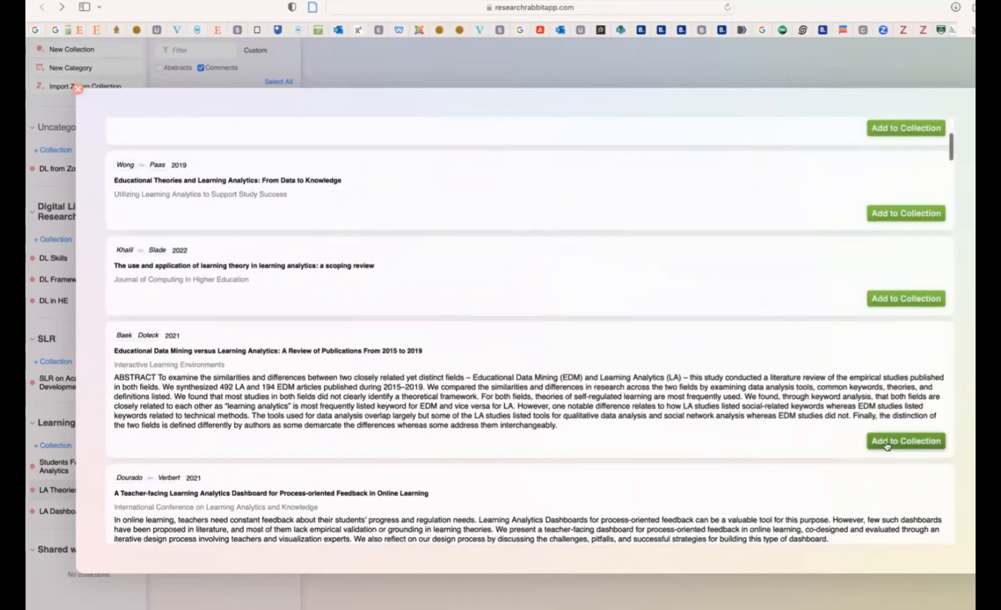
left_click(892, 446)
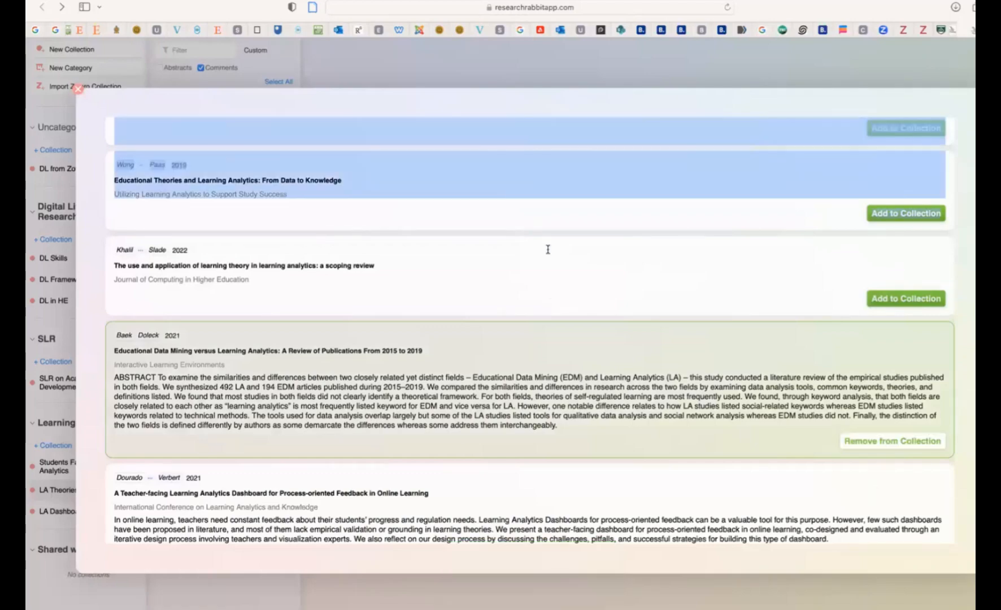
scroll(379, 242, "down", 8)
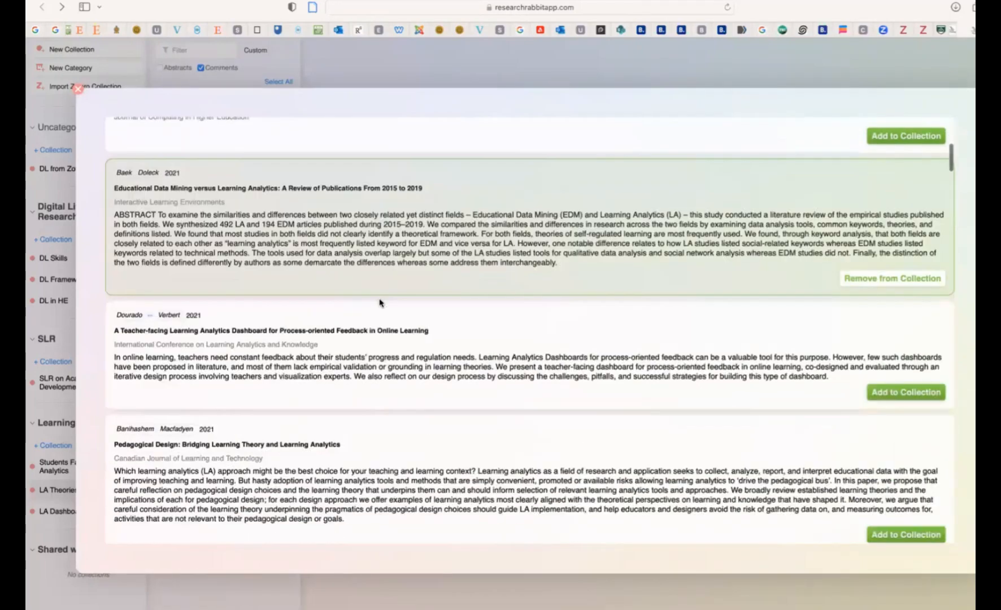
- Add both "Educational Theories and Learning Analytics" papers and "The use and application of learning theory in learning analytics" to LA Theories, and close the search results
scroll(585, 272, "up", 4)
scroll(585, 272, "up", 5)
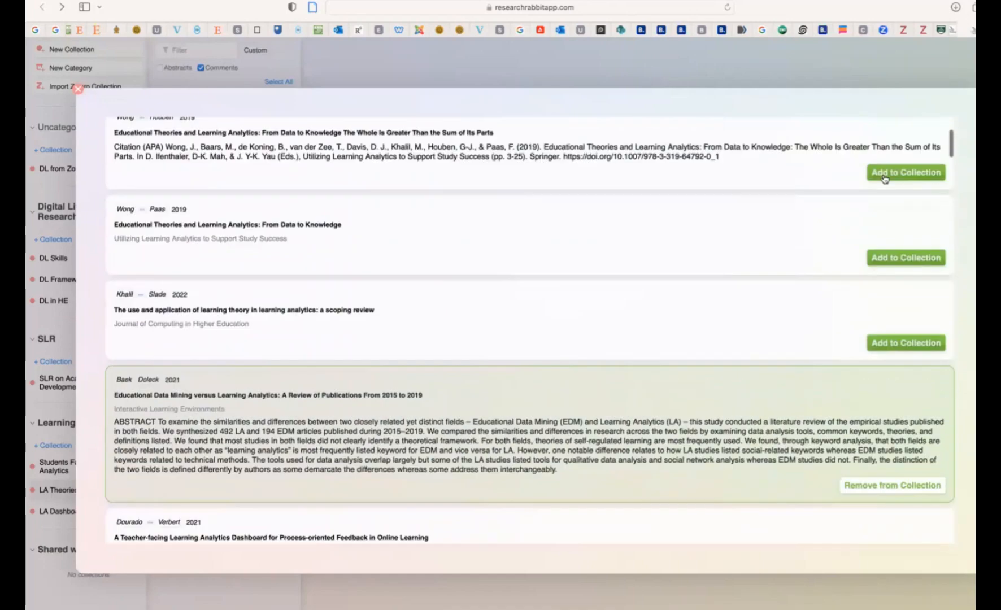
left_click(902, 258)
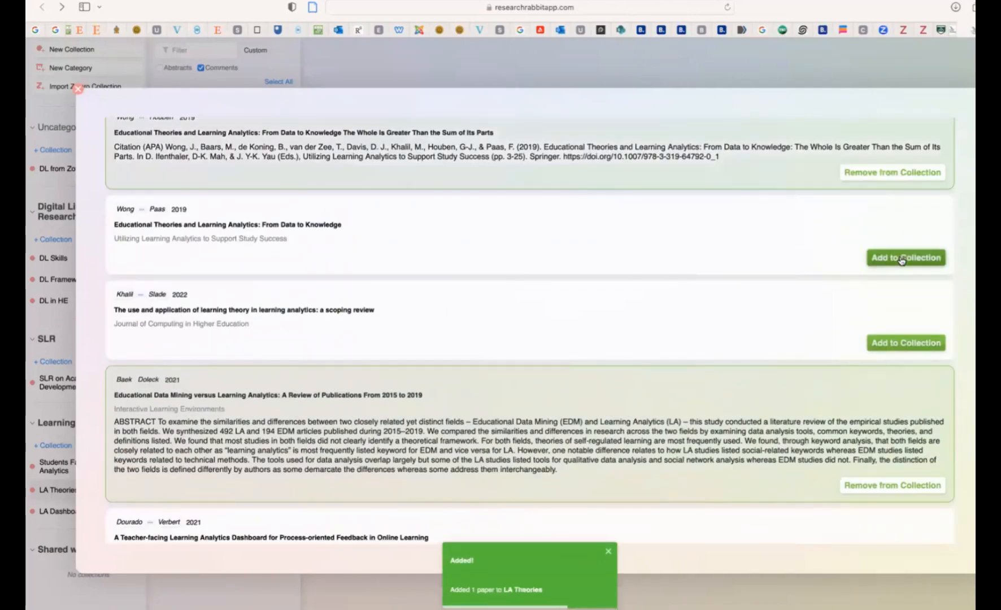
left_click(903, 258)
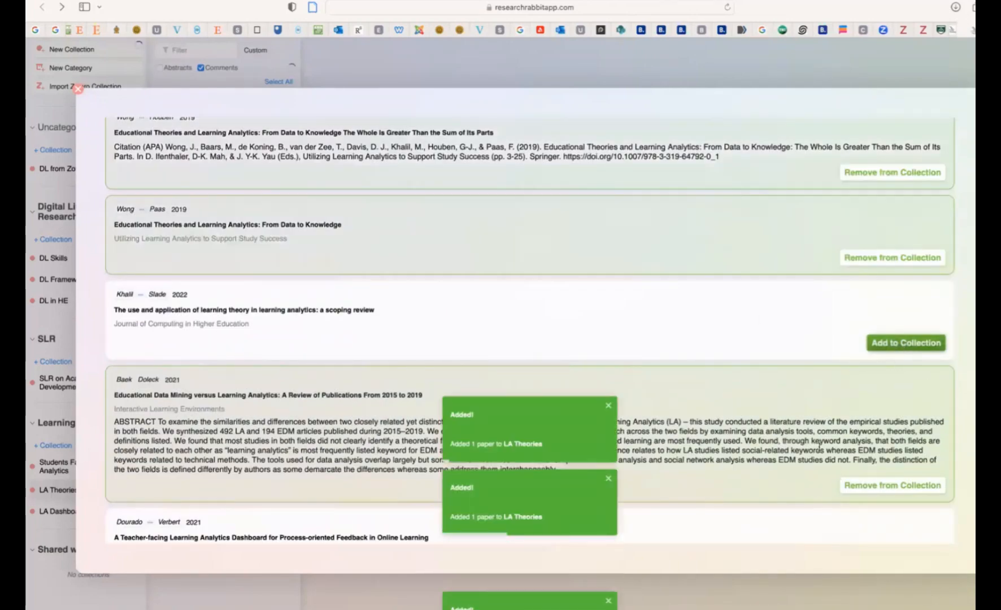
left_click(903, 343)
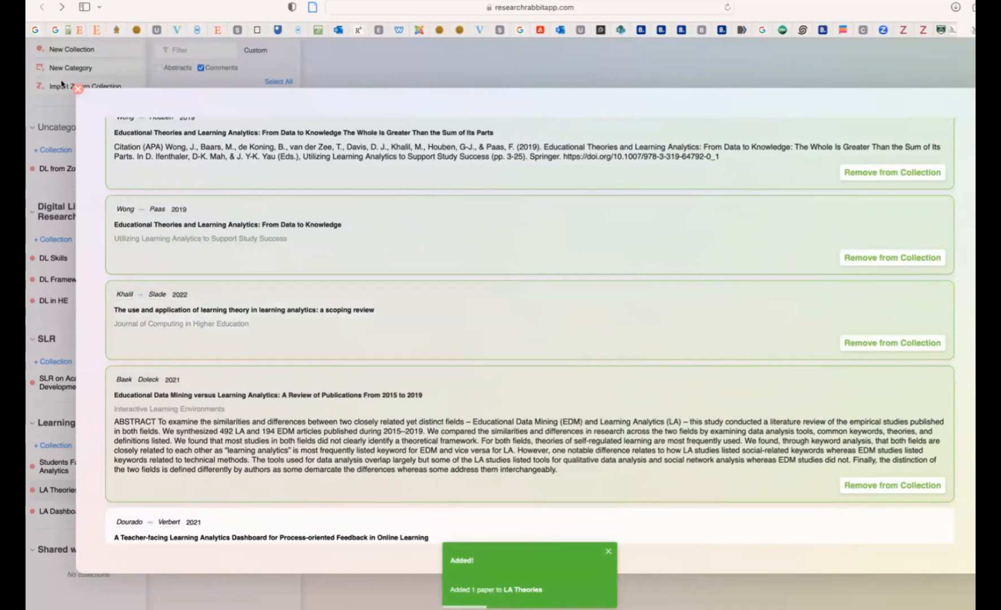
left_click(78, 89)
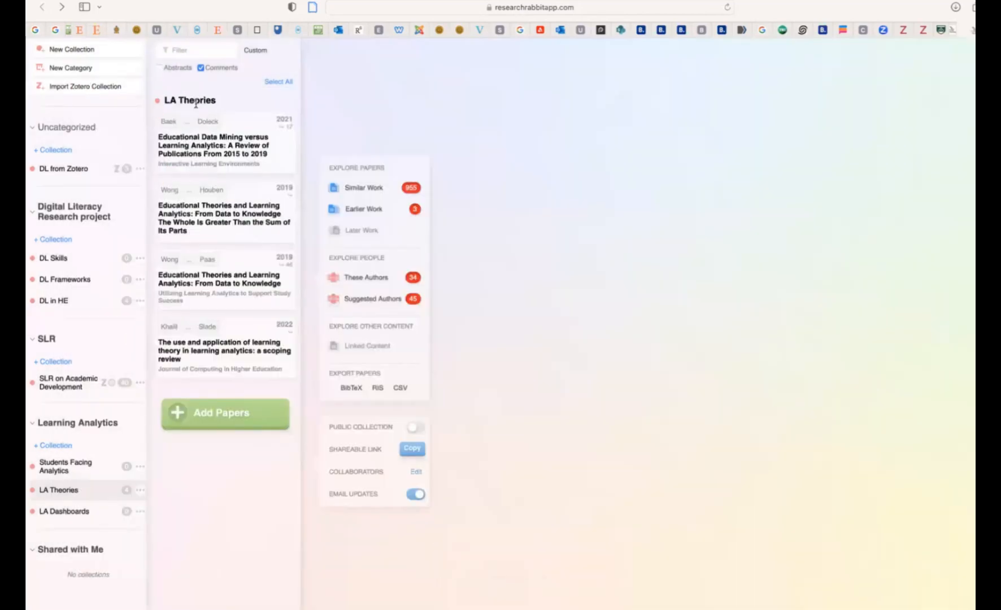
- Open the similar work for the LA Theories paper "Educational Data Mining versus Learning Analytics"
mouse_move(226, 130)
mouse_move(227, 379)
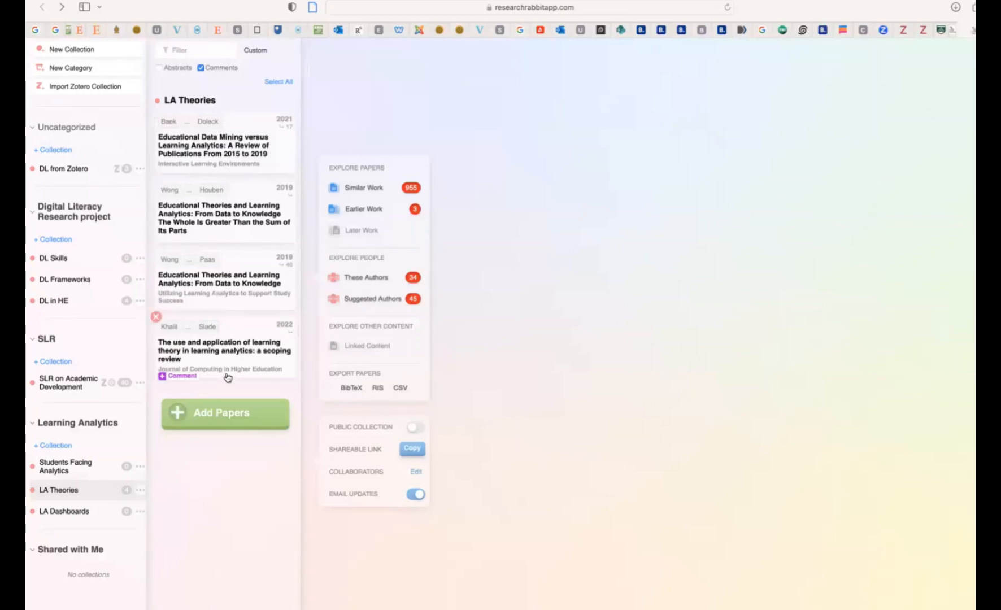
left_click(229, 141)
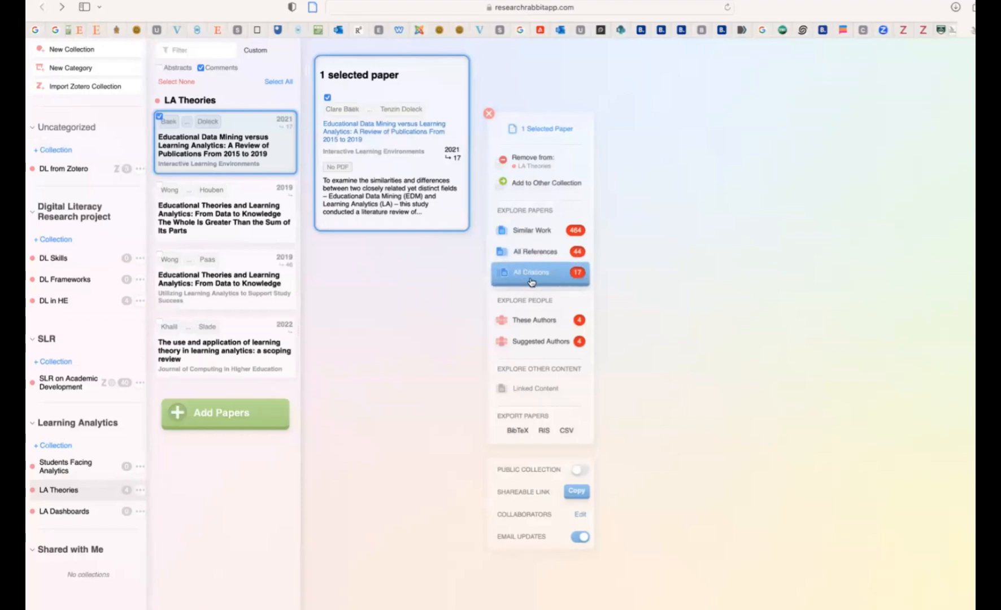
left_click(528, 234)
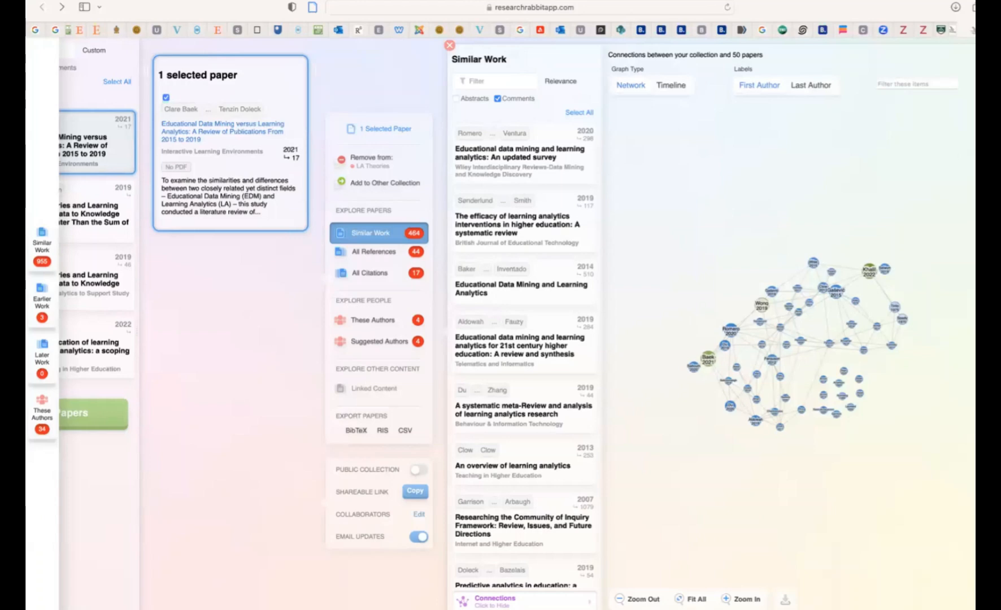
- Inspect "Educational Theories and Learning Analytics" and "The use and application of learning theory" in the connections network, pulling a linked 2015 node away from the cluster
left_click(762, 310)
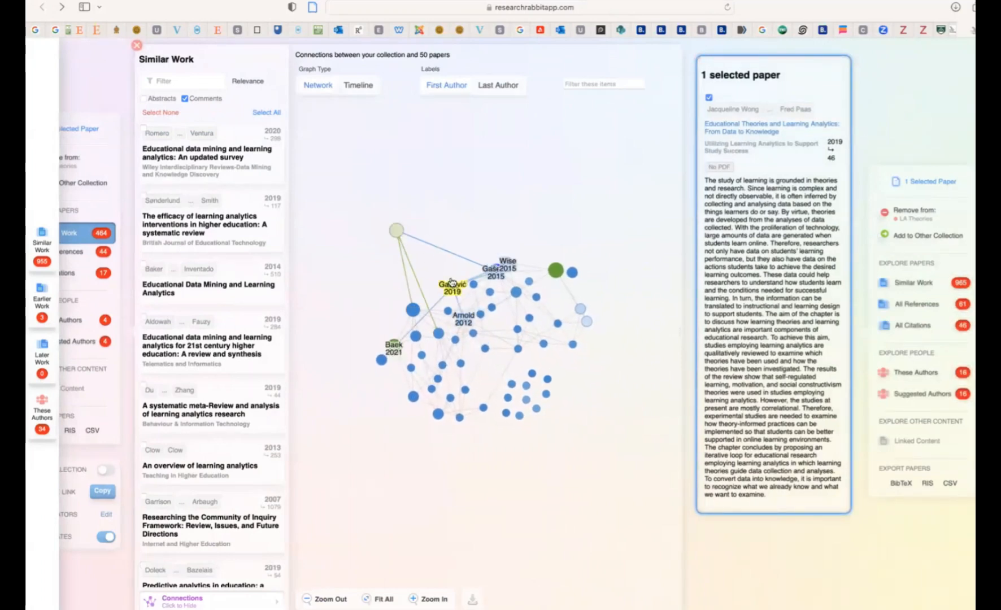
left_click_drag(498, 272, 555, 201)
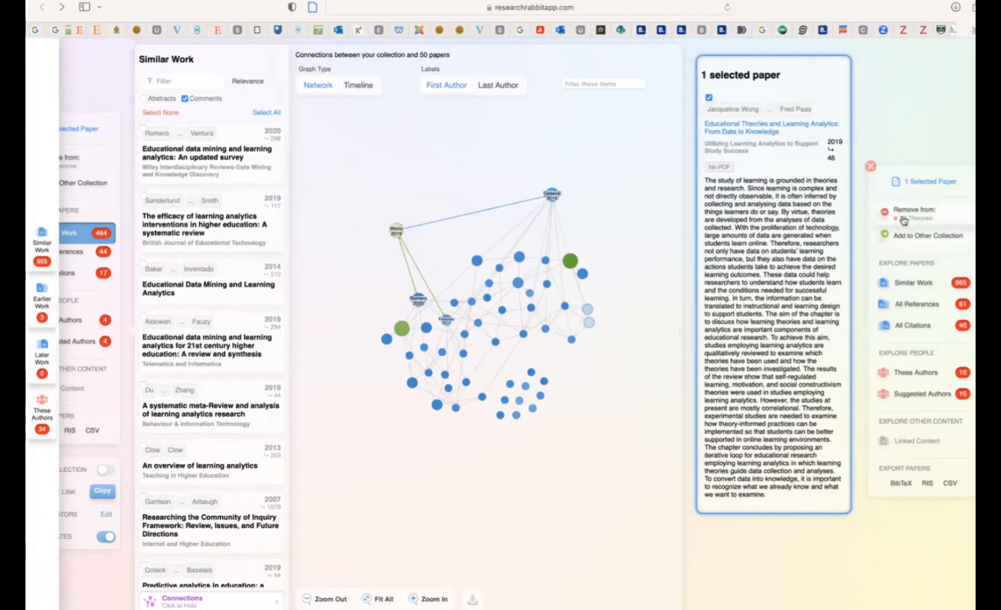
left_click(569, 264)
- Add "Why Theory Matters More than Ever in the Age of Big Data" from the connections network to LA Theories and check the collection's paper list
left_click(520, 257)
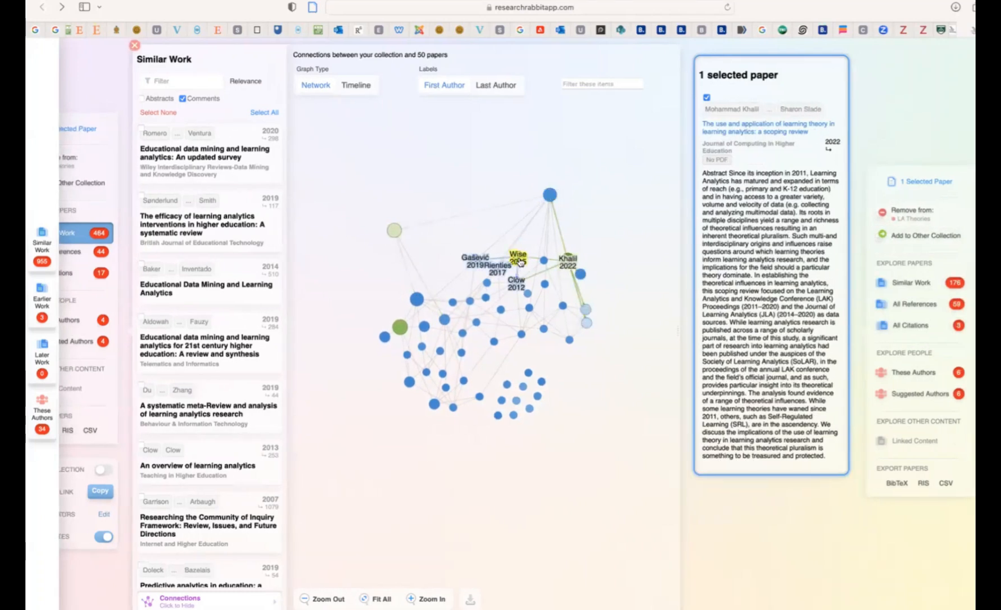
left_click(903, 213)
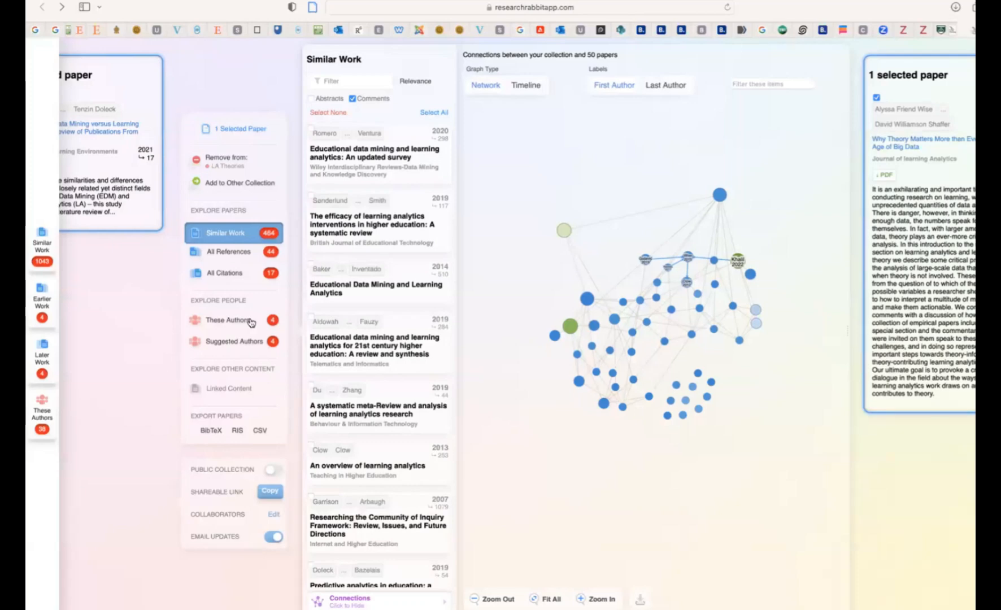
scroll(154, 322, "left", 10)
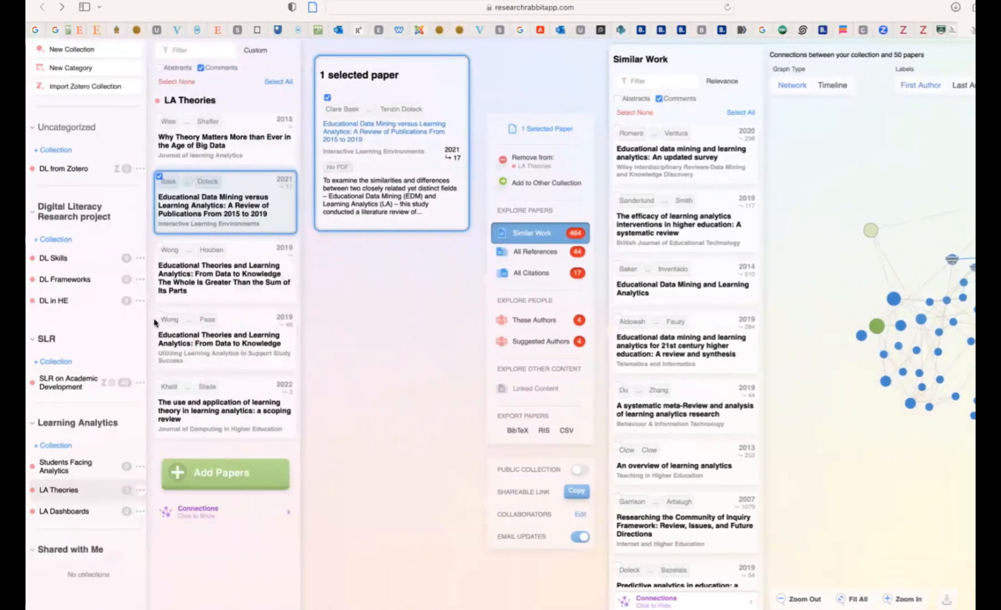
mouse_move(195, 326)
scroll(402, 355, "right", 3)
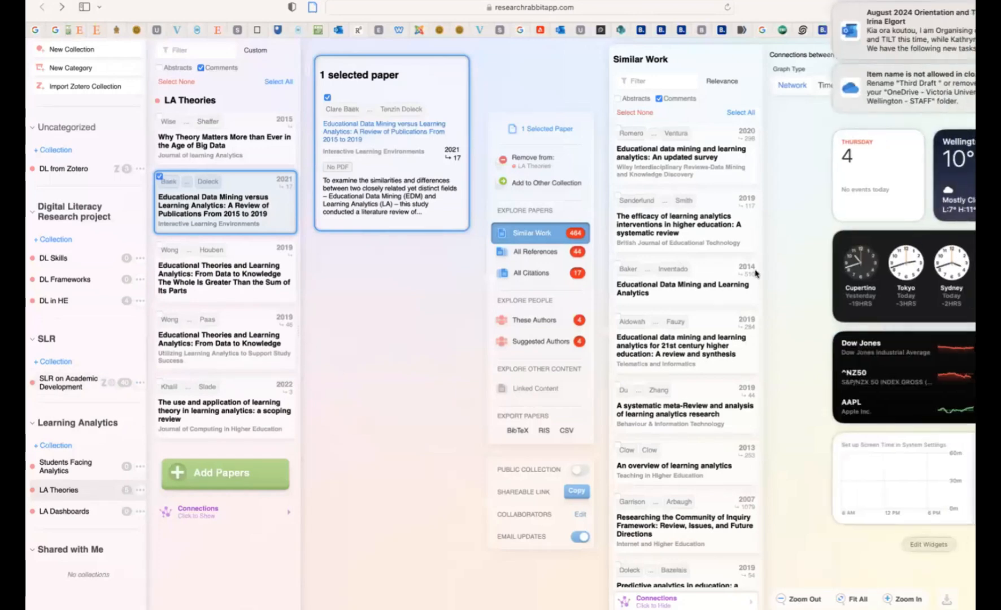
left_click(814, 204)
key("ctrl+Left")
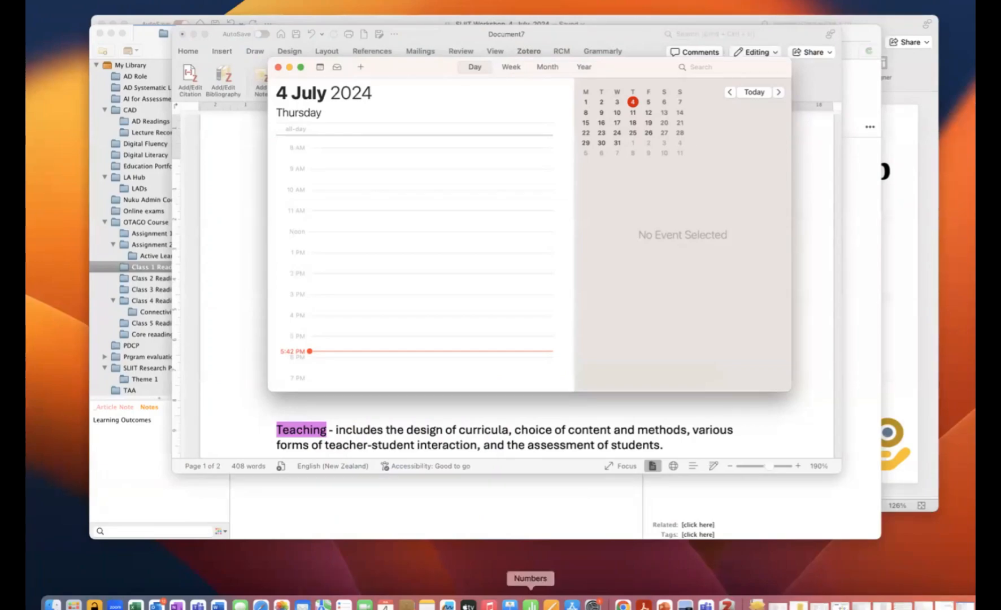
key("ctrl+Right")
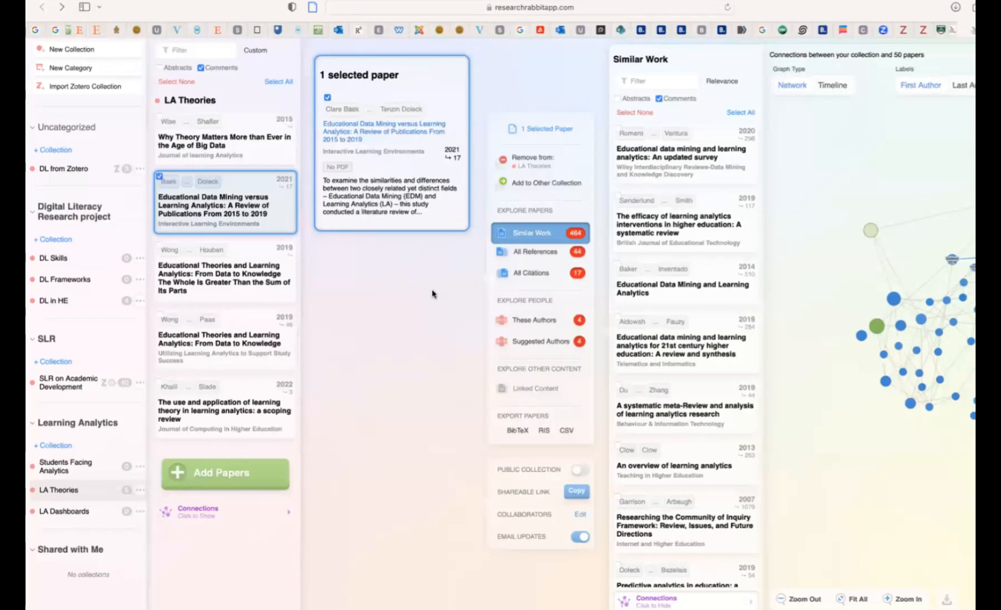
- Import the Zotero collection LA Hub by starting its sync, and name the new ResearchRabbit collection LA Hub
left_click(76, 89)
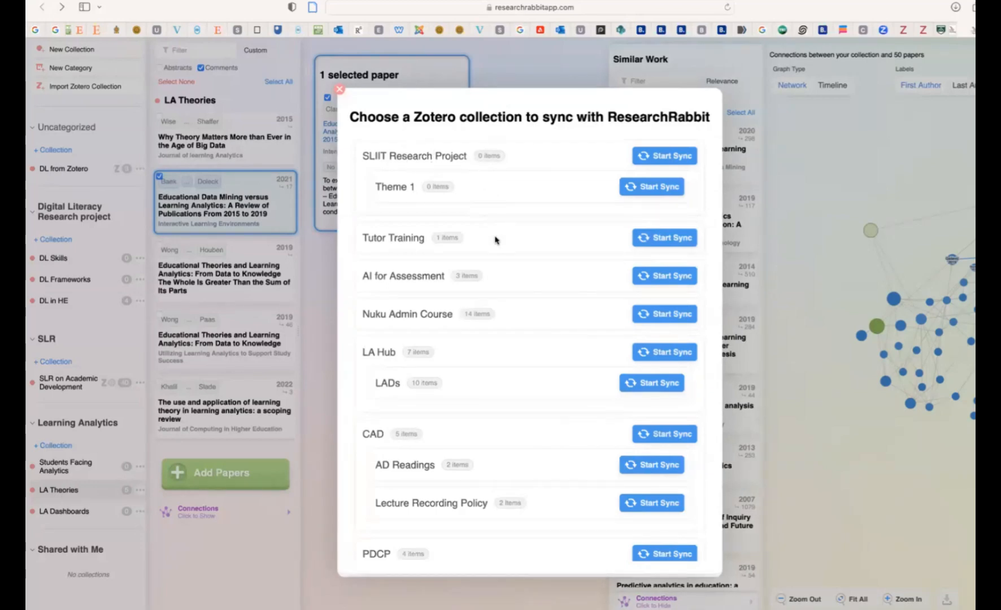
scroll(500, 259, "down", 3)
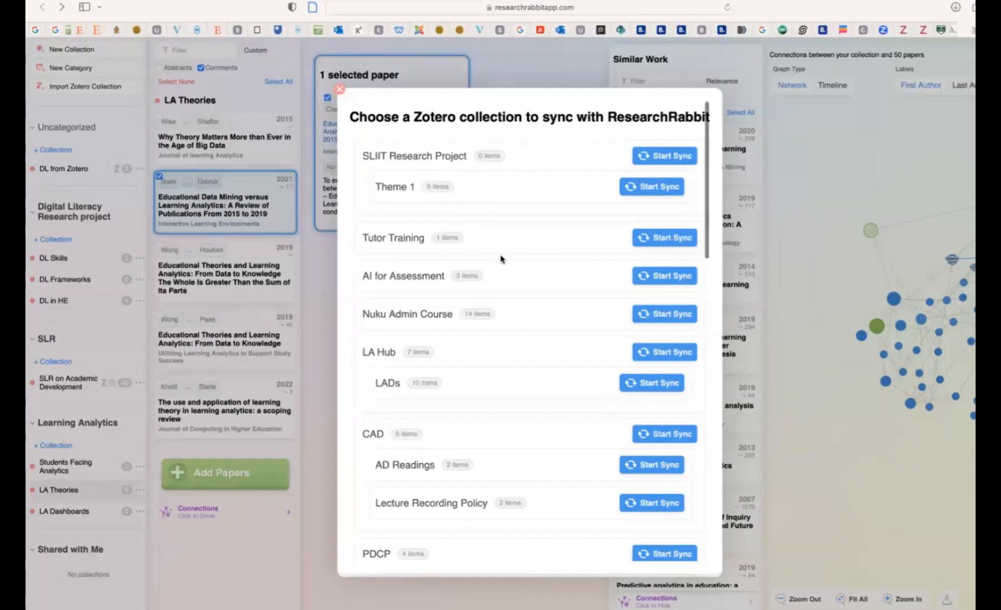
scroll(501, 259, "down", 6)
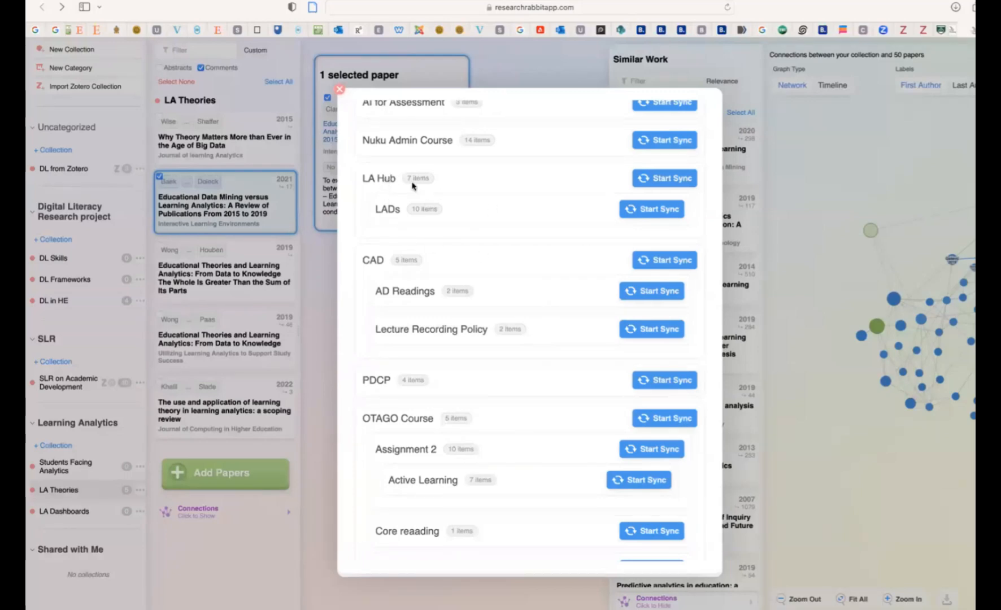
left_click(670, 181)
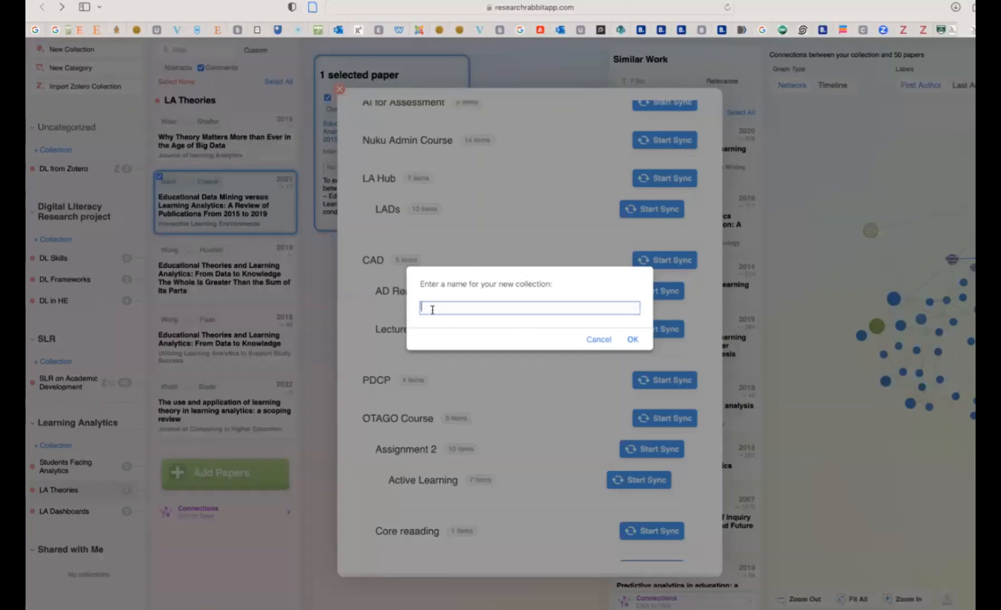
type("LA Hub")
left_click(631, 339)
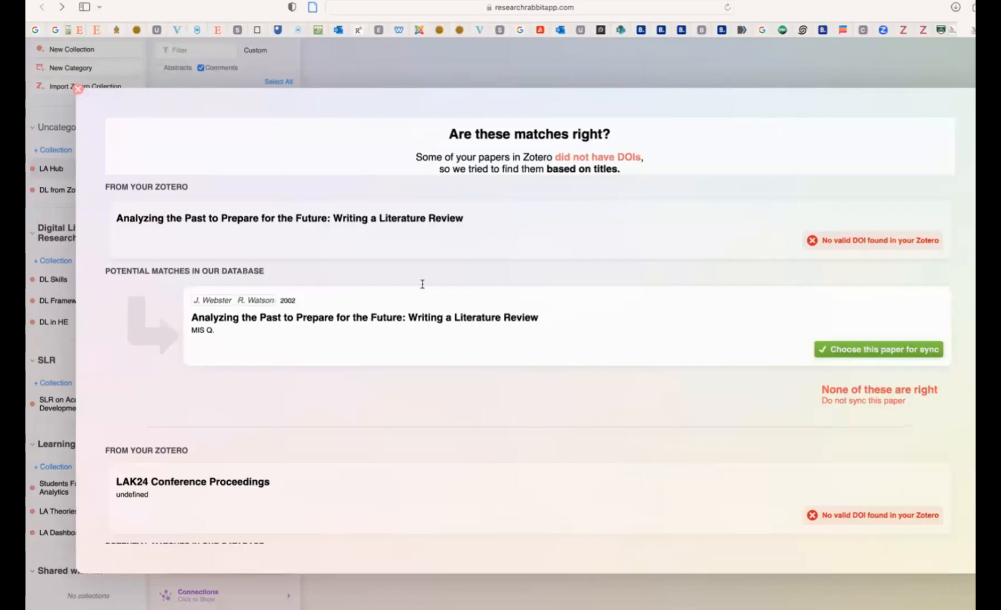
- Choose the first suggested database match for each of the two Zotero papers without a DOI, and close the sync dialog
left_click(832, 350)
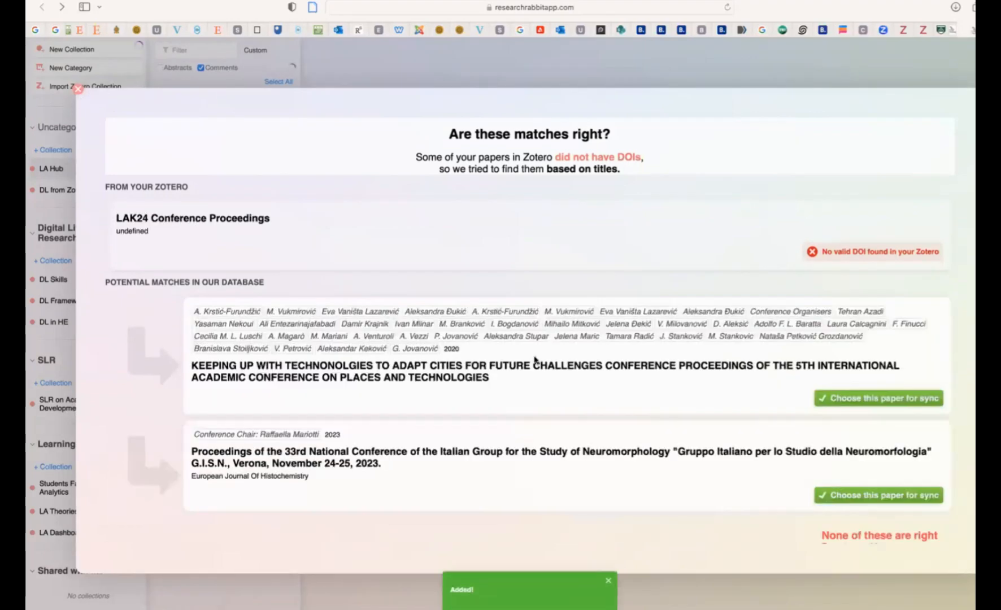
left_click(870, 400)
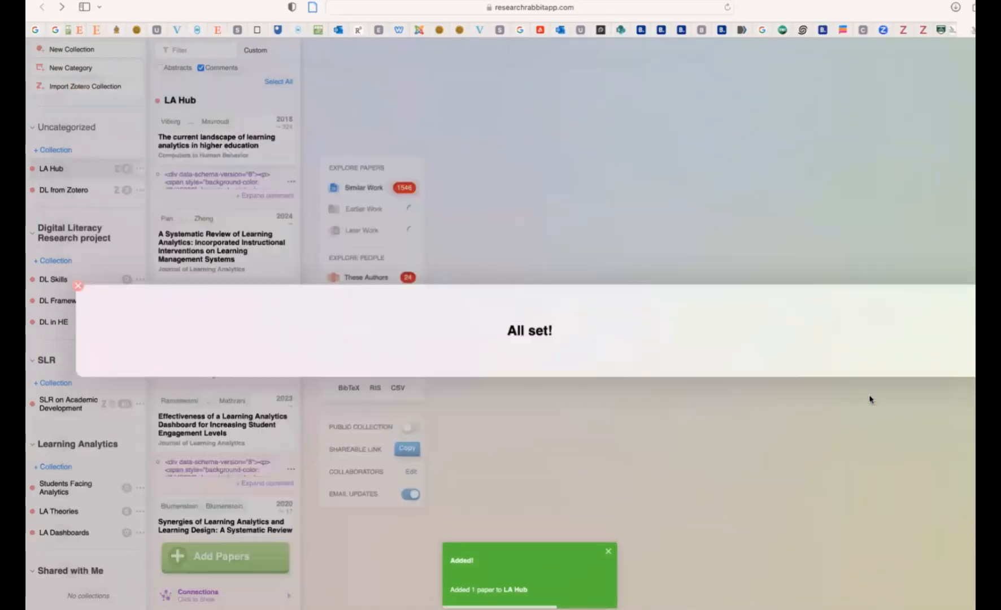
left_click(78, 286)
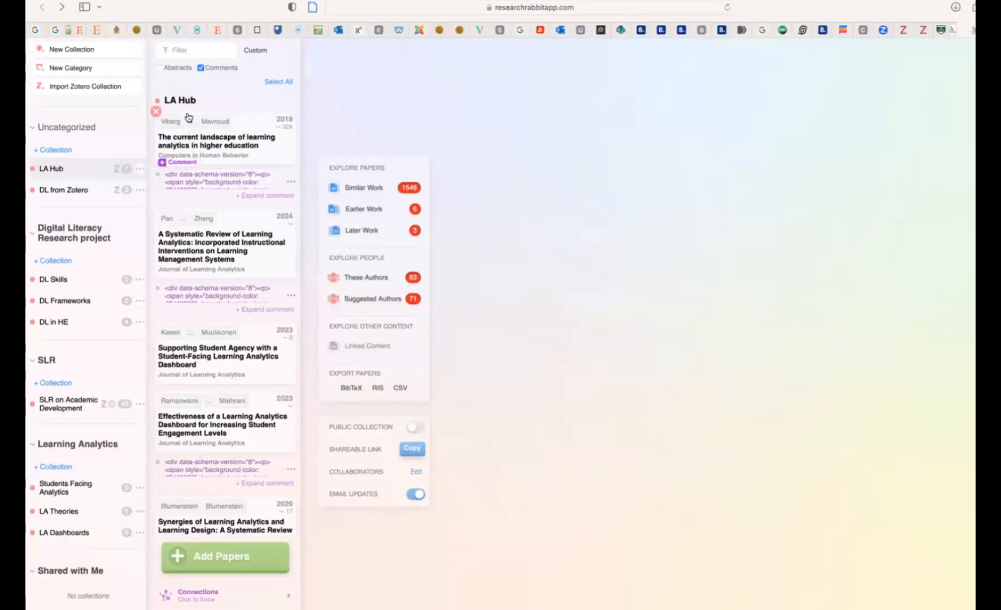
- Move the LA Hub collection from Uncategorized into the Learning Analytics category, and take the browser window out of full screen
left_click(56, 170)
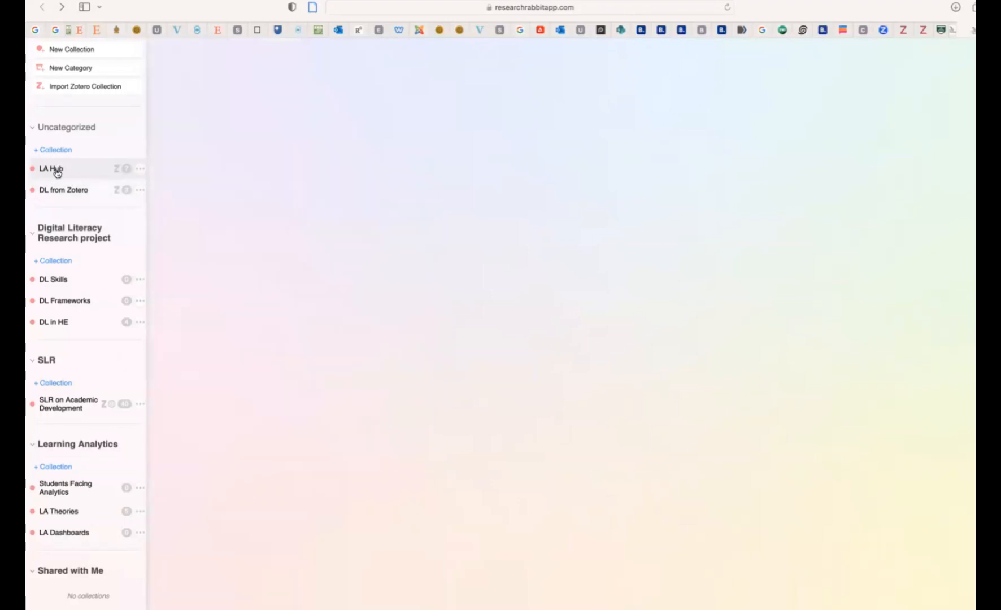
left_click_drag(56, 173, 46, 473)
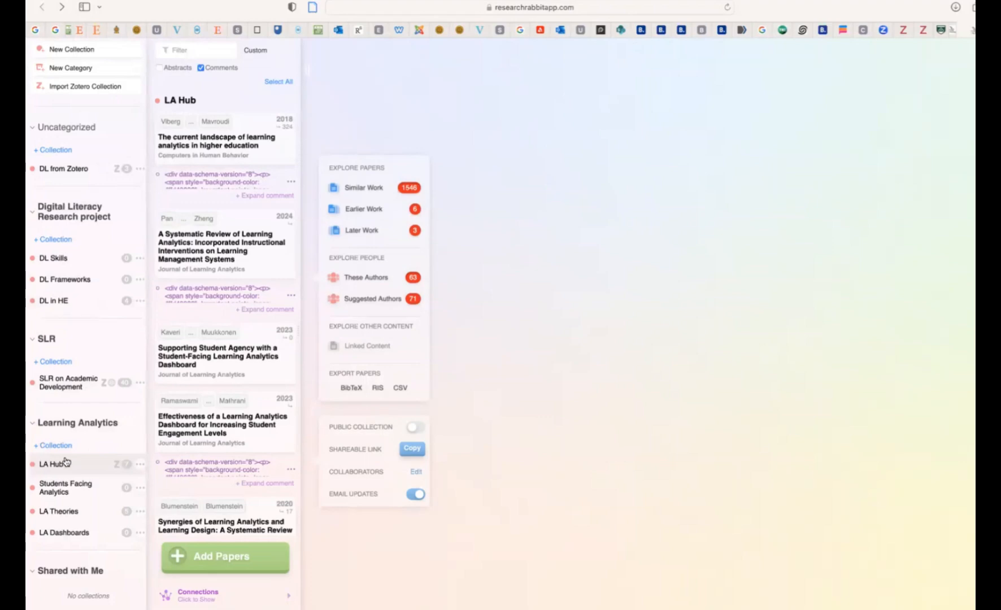
left_click(60, 464)
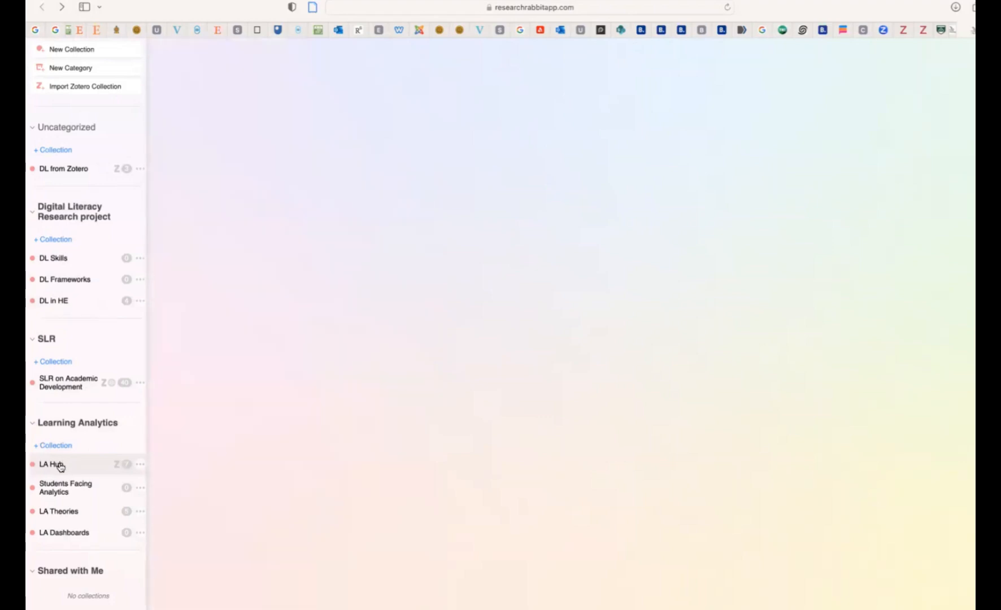
left_click(60, 464)
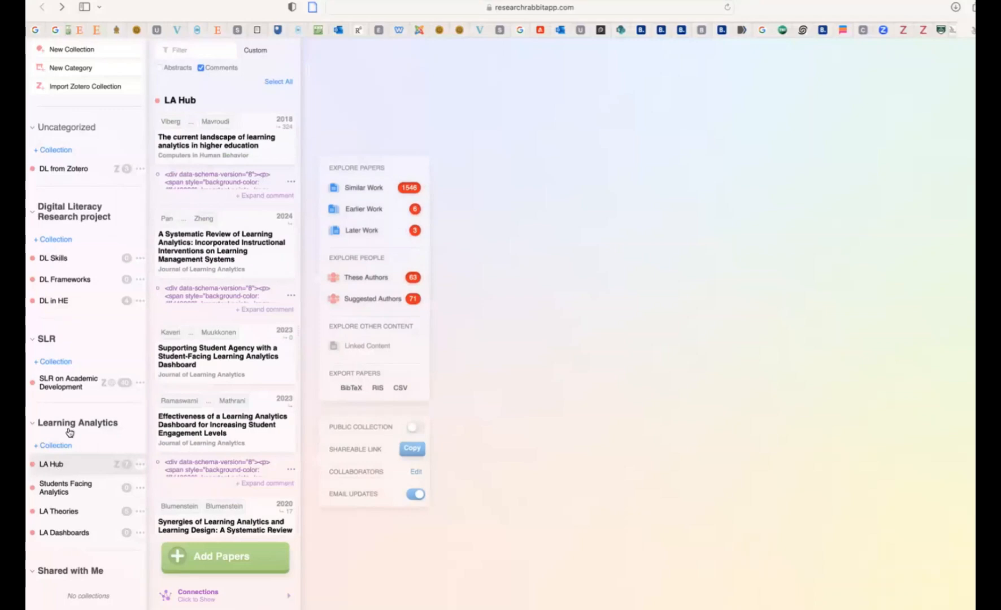
mouse_move(67, 8)
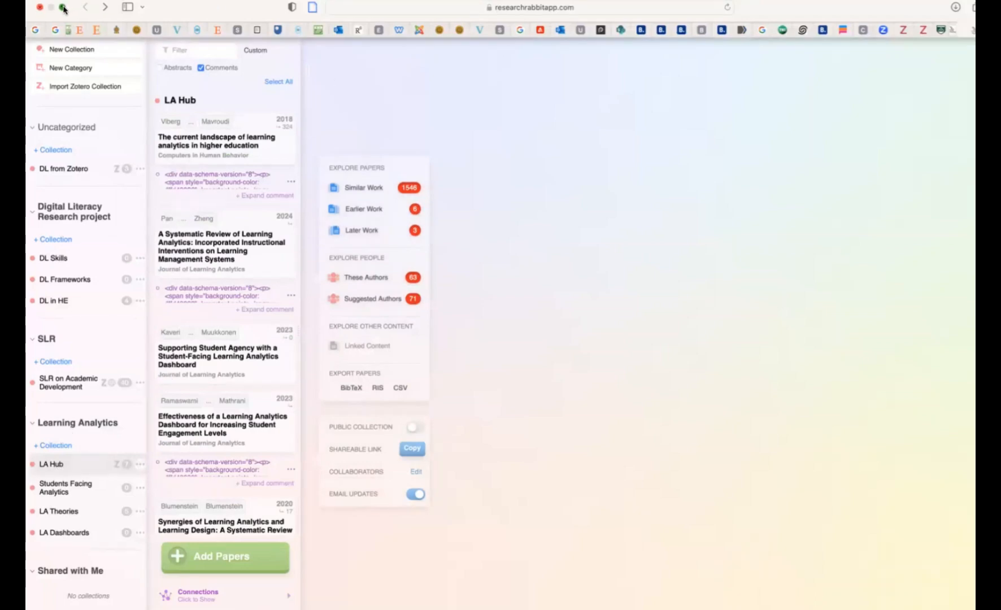
left_click(66, 8)
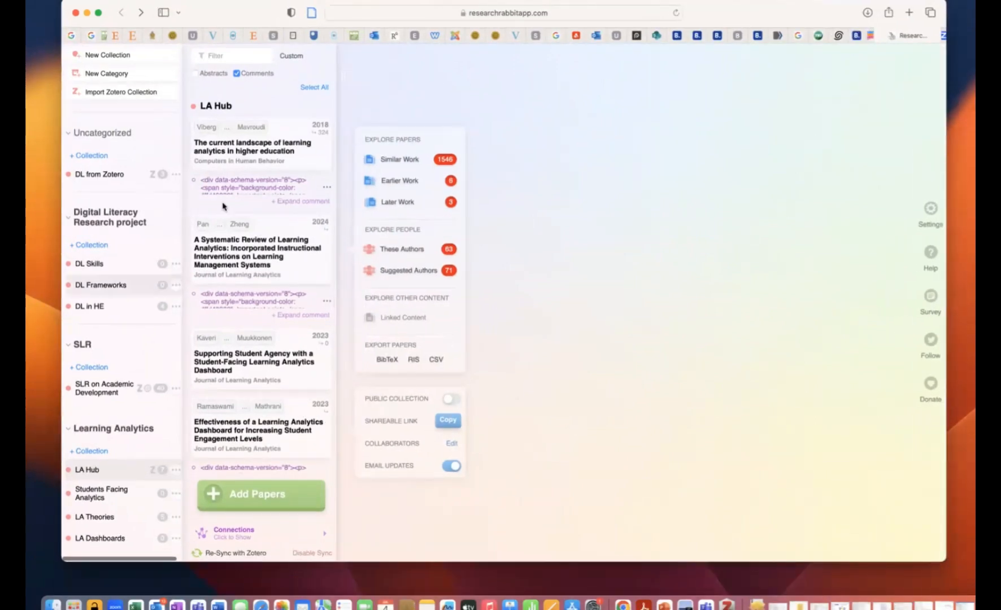
- View the details of "The current landscape of learning analytics in higher education" and the collaborator settings of the LA Hub collection
left_click(256, 157)
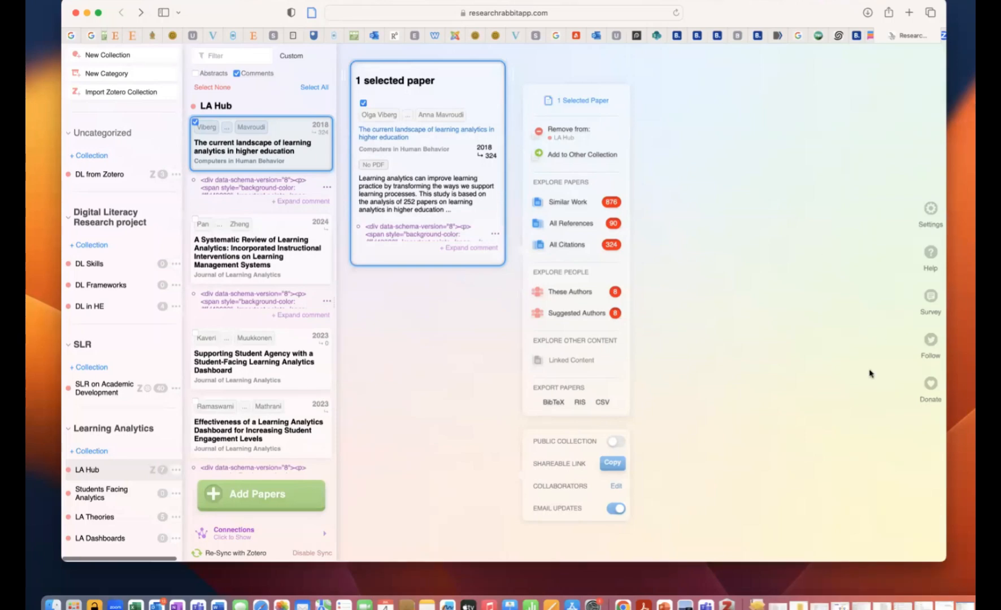
left_click(585, 489)
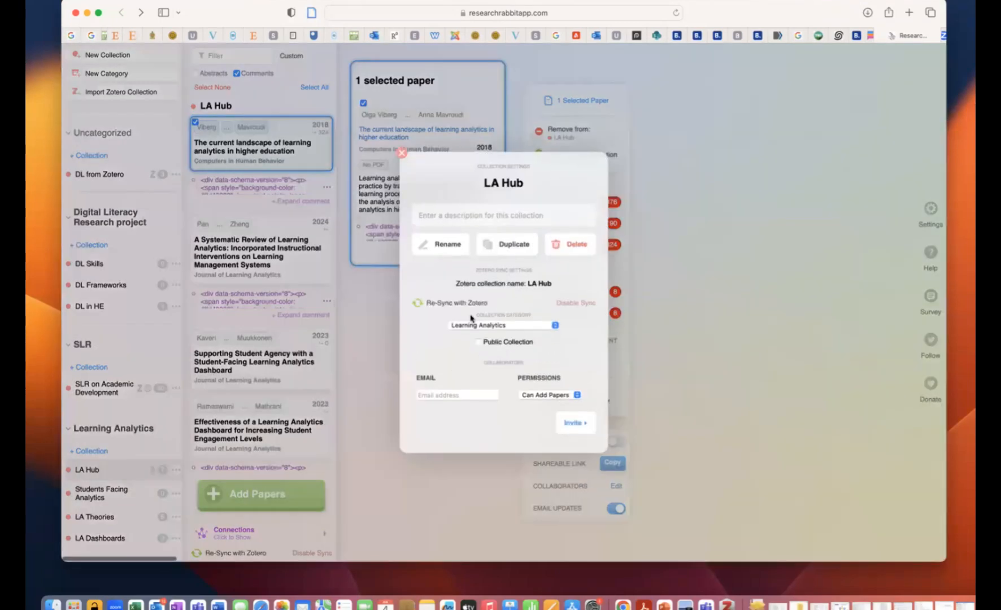
left_click(402, 154)
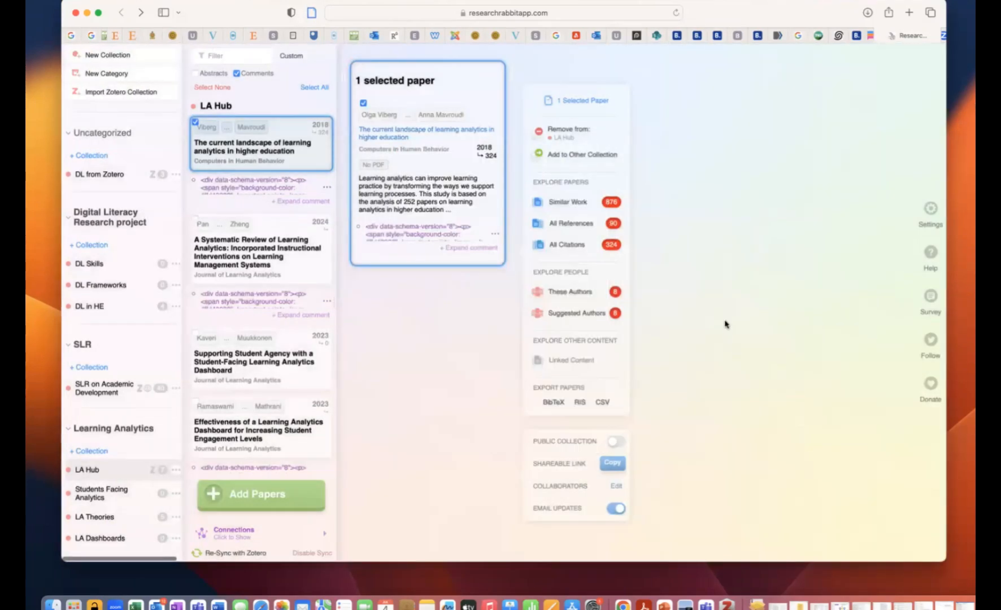